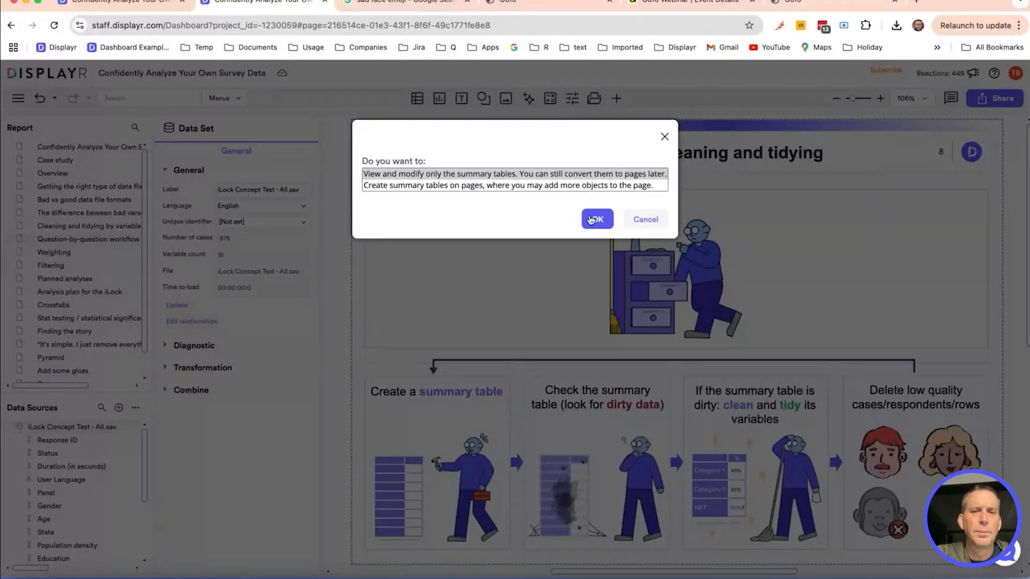
Step: Generate summary tables for the data set, choosing to view and modify only the summary tables
{"action": "left_click", "coordinate": [597, 220]}
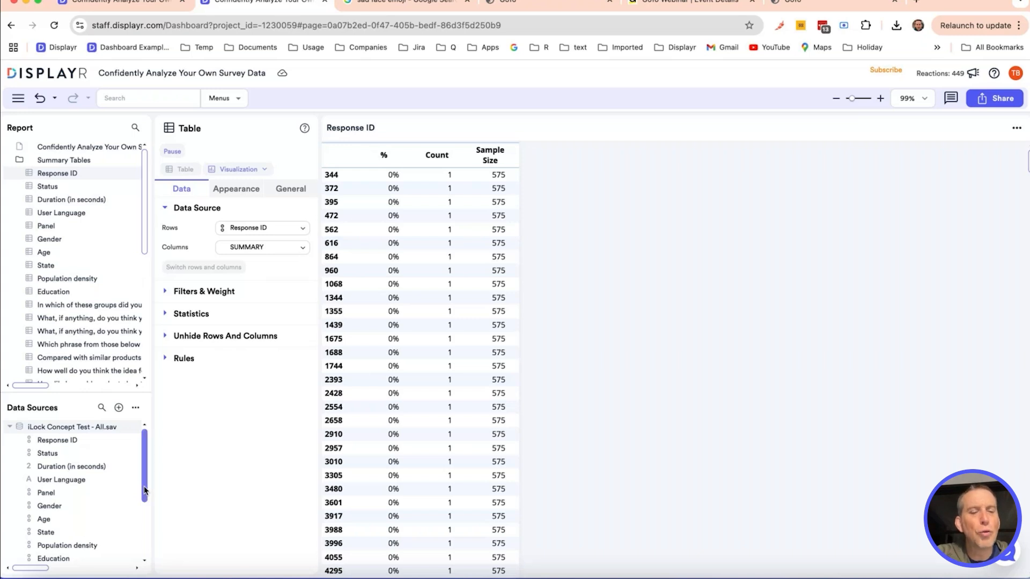
Step: Create a Duplicates data-quality variable from Response ID and add its summary table below the Response ID table in the report
{"action": "left_click", "coordinate": [90, 441]}
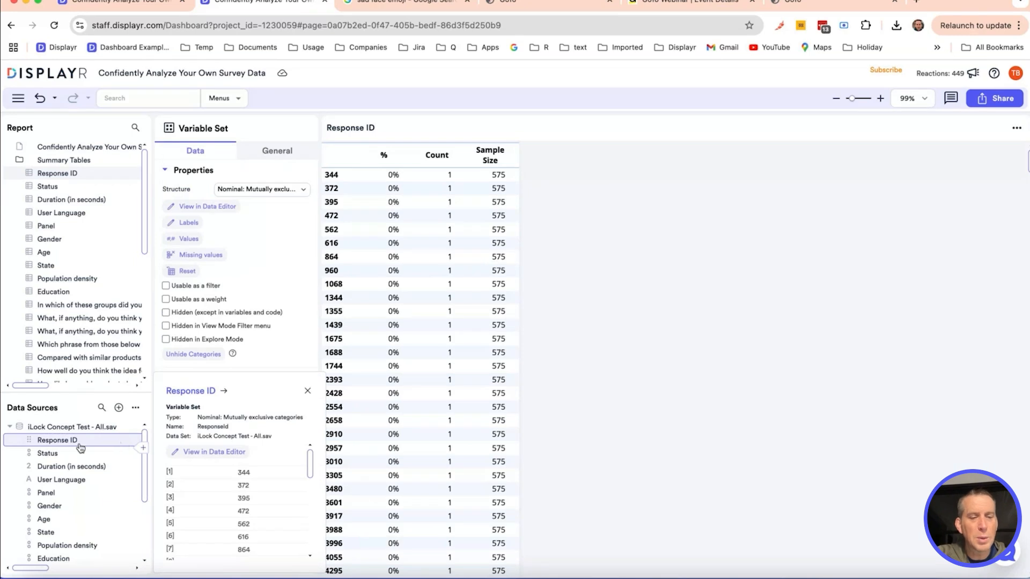
{"action": "left_click", "coordinate": [142, 450]}
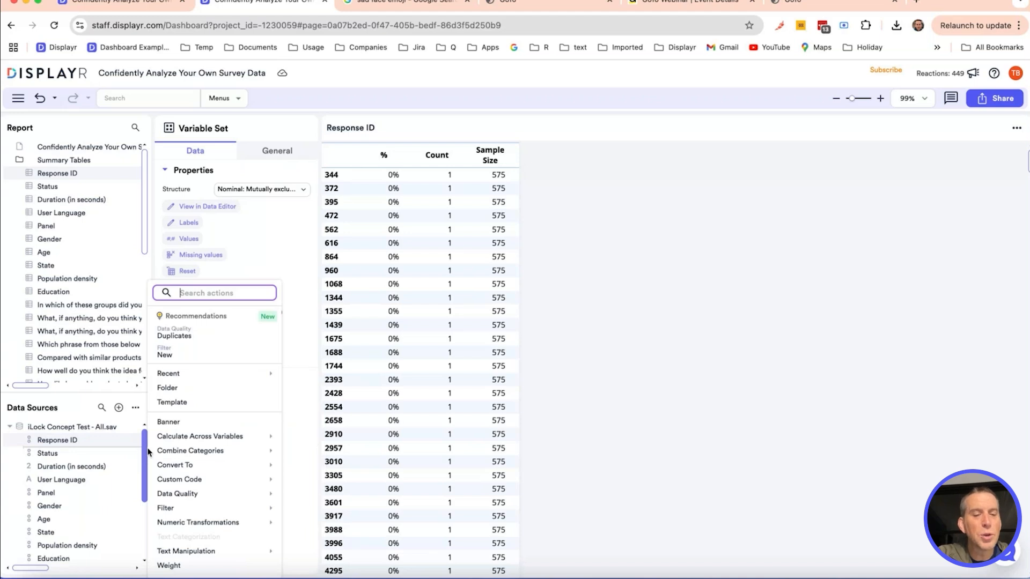
{"action": "mouse_move", "coordinate": [225, 499]}
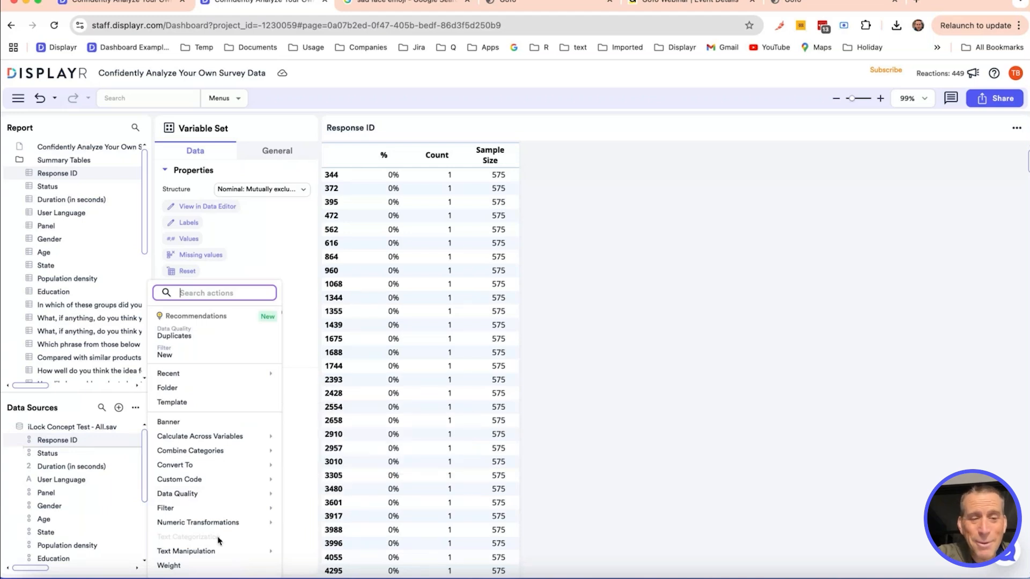
{"action": "left_click", "coordinate": [208, 337]}
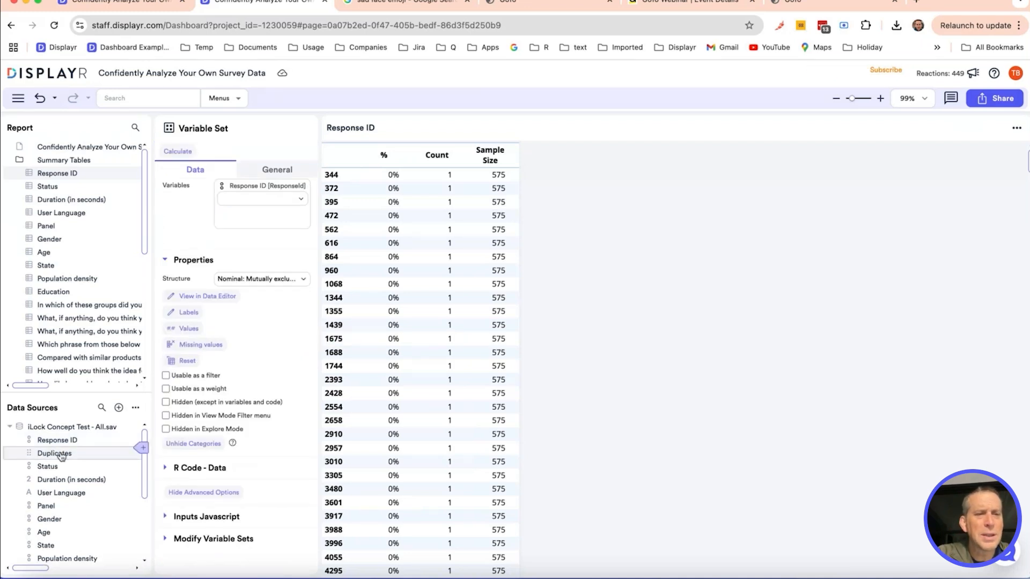
{"action": "left_click_drag", "start_coordinate": [61, 456], "coordinate": [108, 186]}
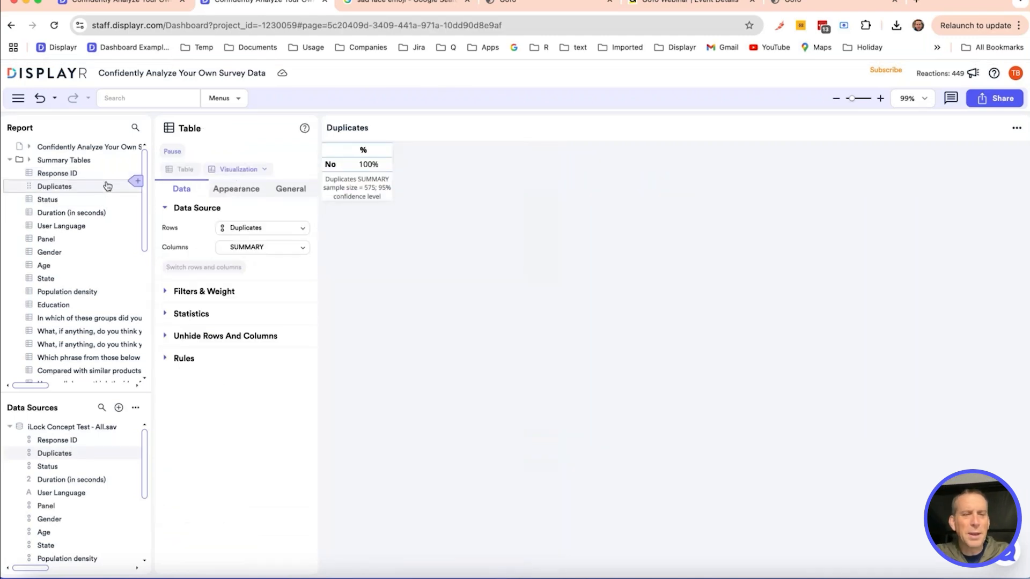
Step: Delete the Response ID and Duplicates tables from the Summary Tables folder
{"action": "left_click", "coordinate": [79, 174], "text": "shift"}
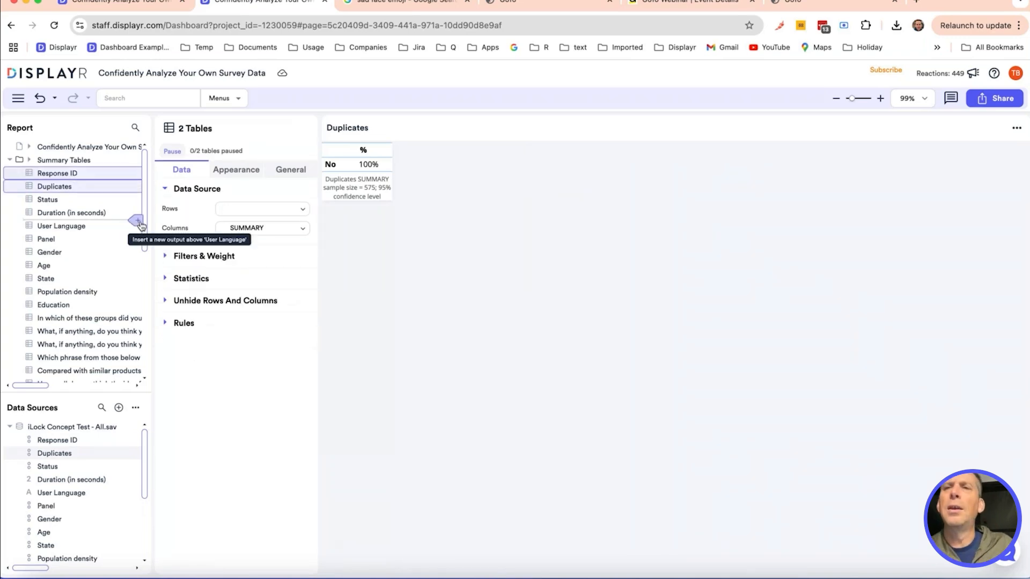
{"action": "key", "text": "Delete"}
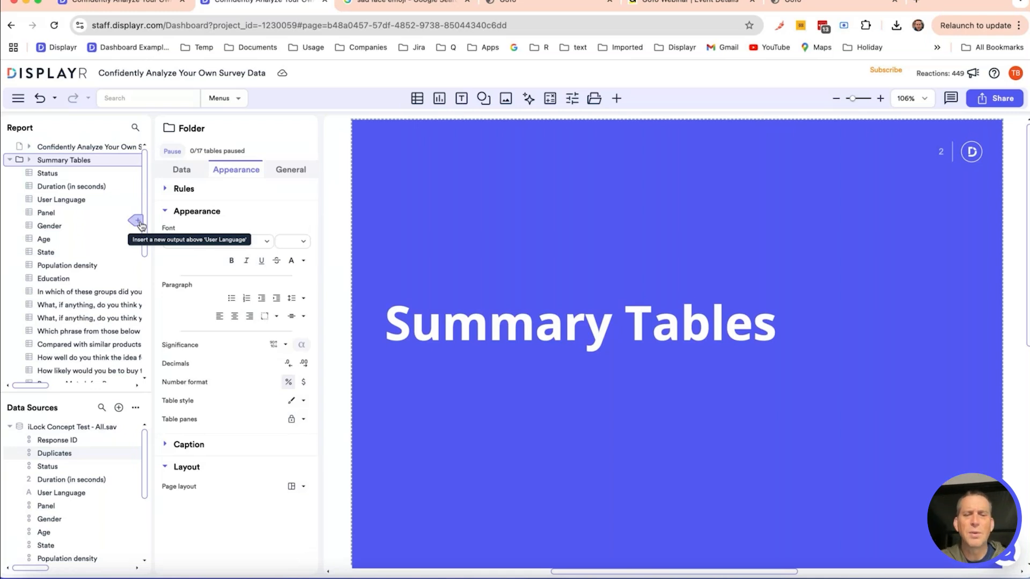
Step: Check the Status summary table and set the unique identifier of iLock Concept Test - All.sav to Response ID [ResponseId]
{"action": "left_click", "coordinate": [77, 176]}
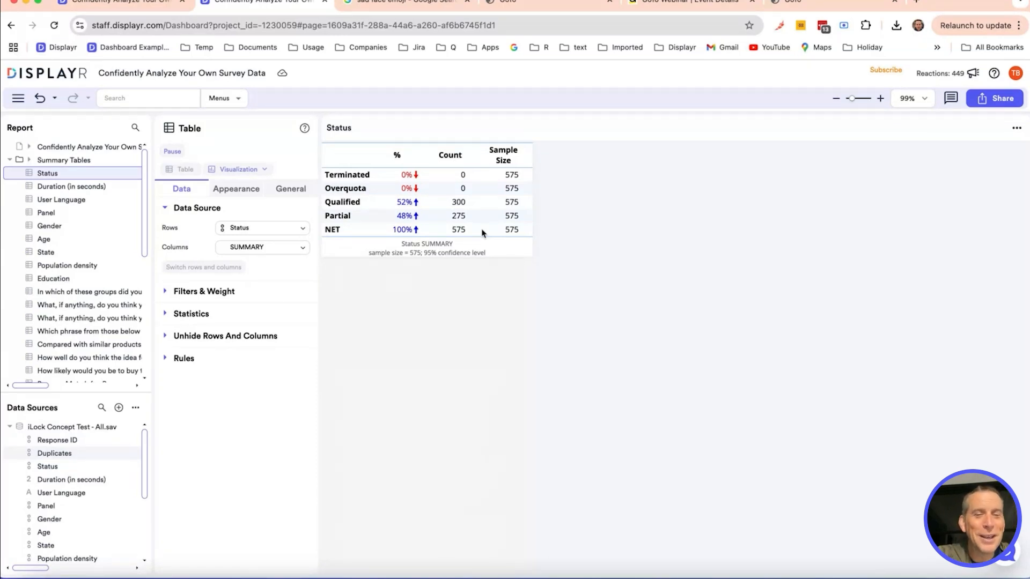
{"action": "left_click", "coordinate": [361, 216]}
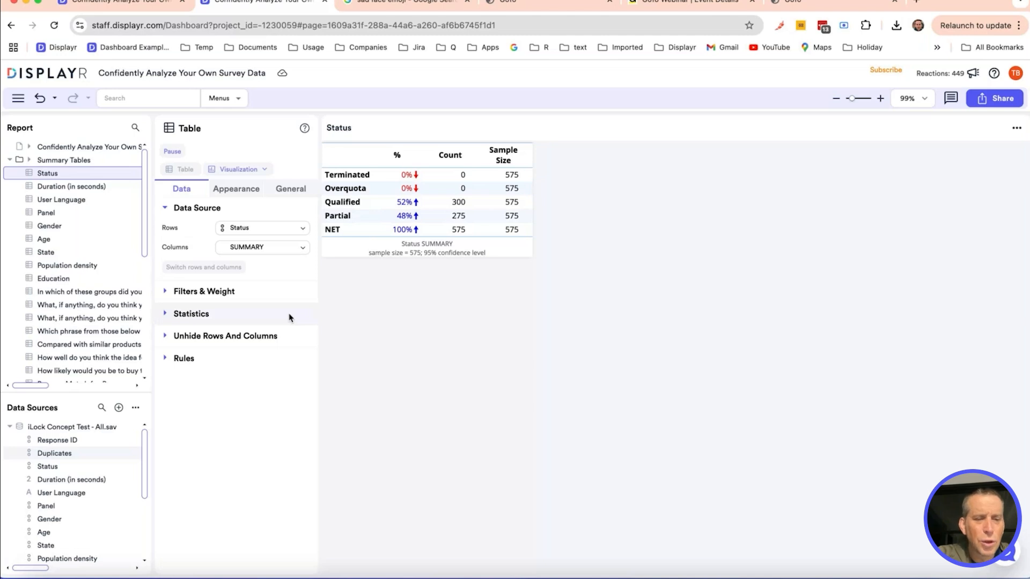
{"action": "left_click", "coordinate": [92, 428]}
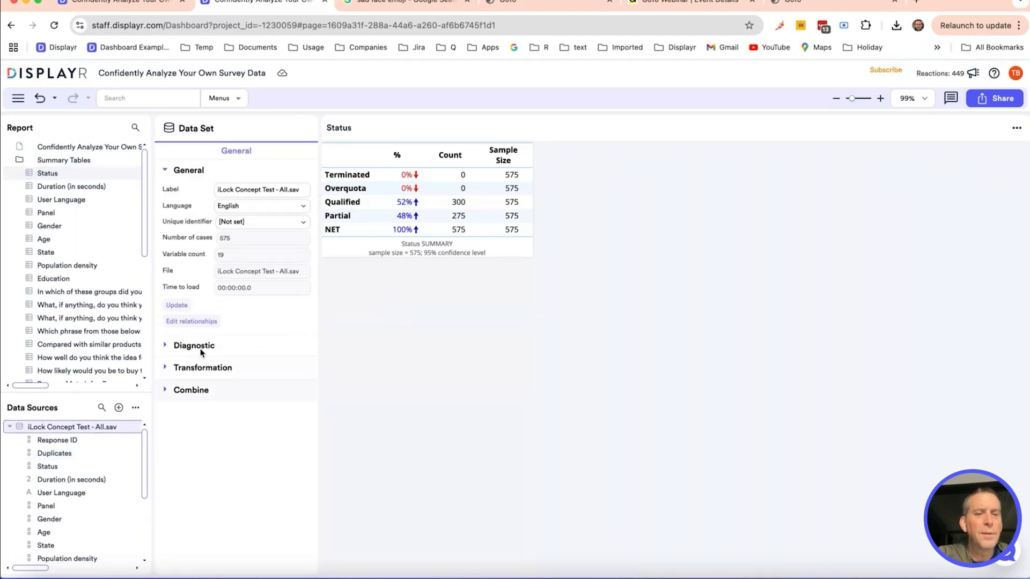
{"action": "left_click", "coordinate": [240, 222]}
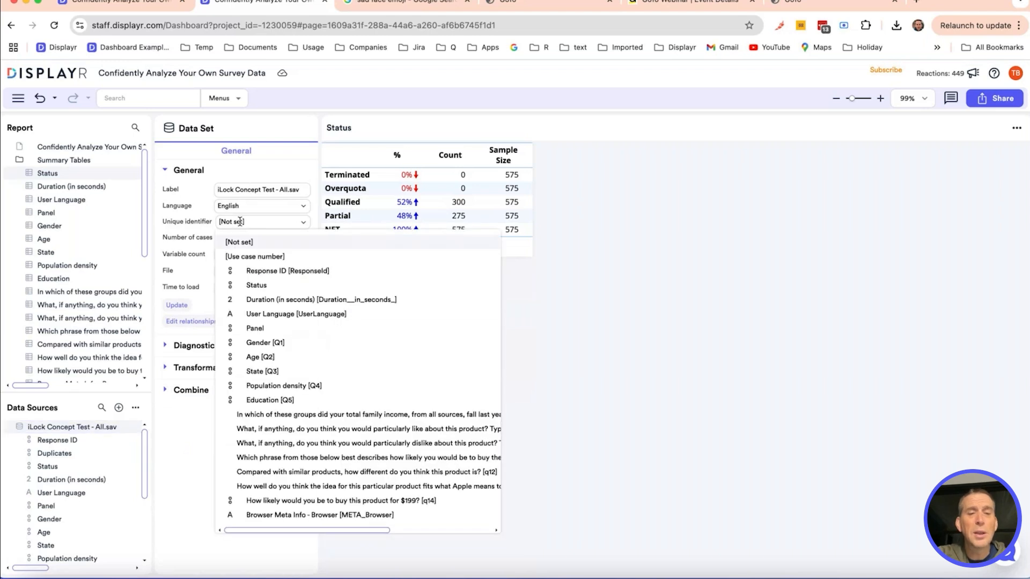
{"action": "left_click", "coordinate": [256, 272]}
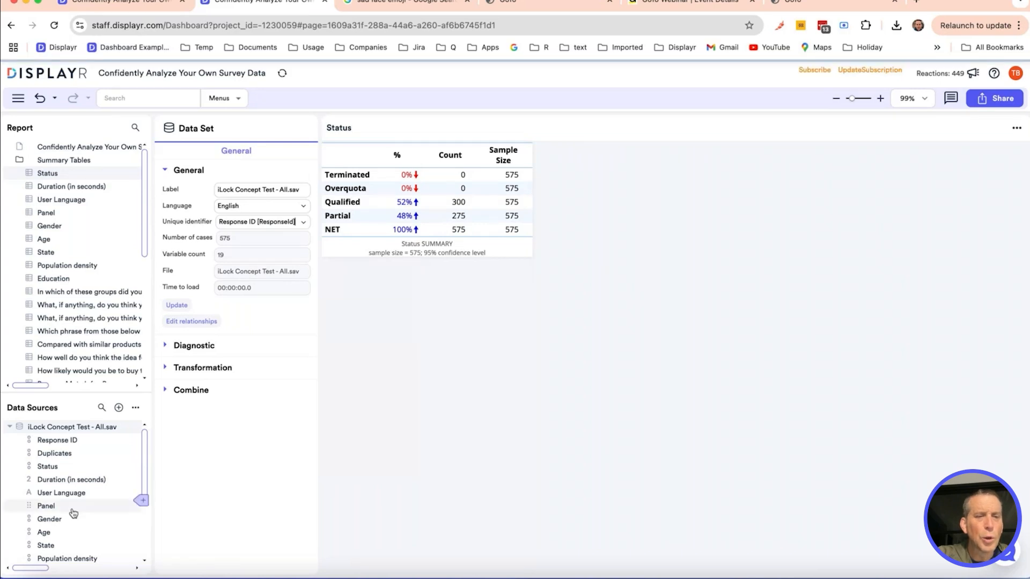
Step: Open the Status variable in the Data Editor and sort the cases by status in ascending order
{"action": "right_click", "coordinate": [82, 470]}
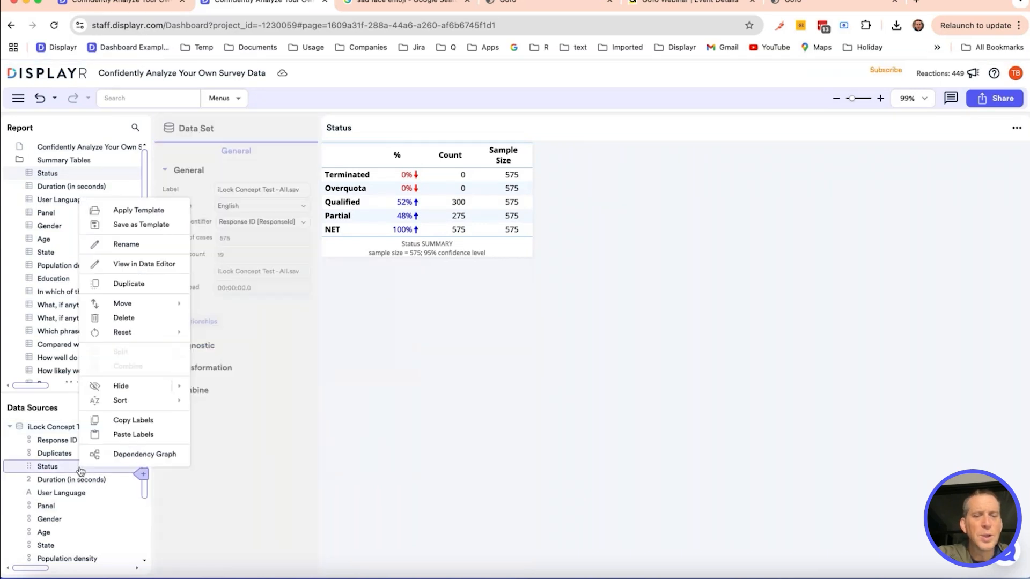
{"action": "left_click", "coordinate": [146, 265]}
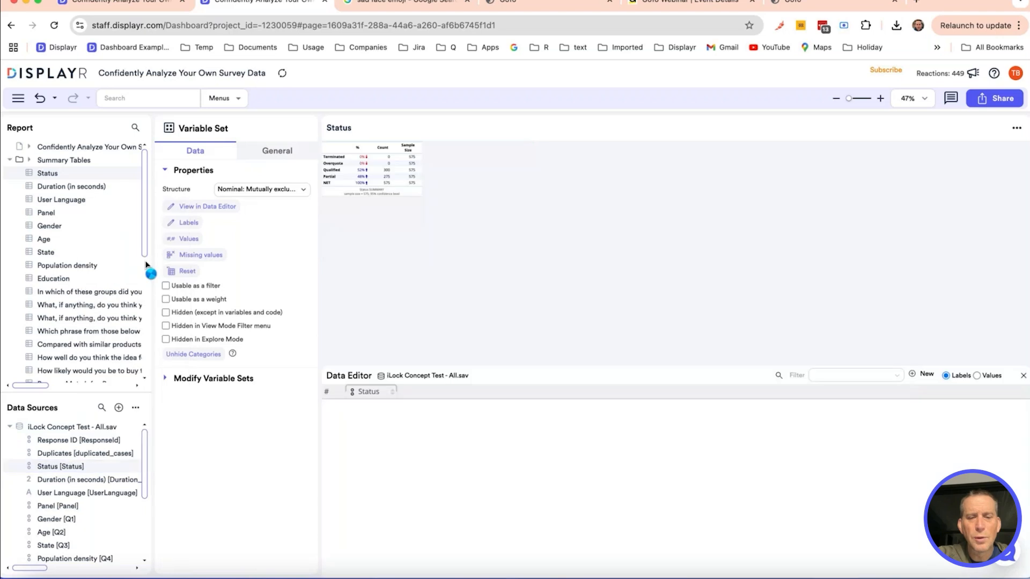
{"action": "left_click", "coordinate": [393, 392]}
Step: Select all rows with Partial status, delete them from the data set, and close the Data Editor
{"action": "left_click", "coordinate": [329, 407]}
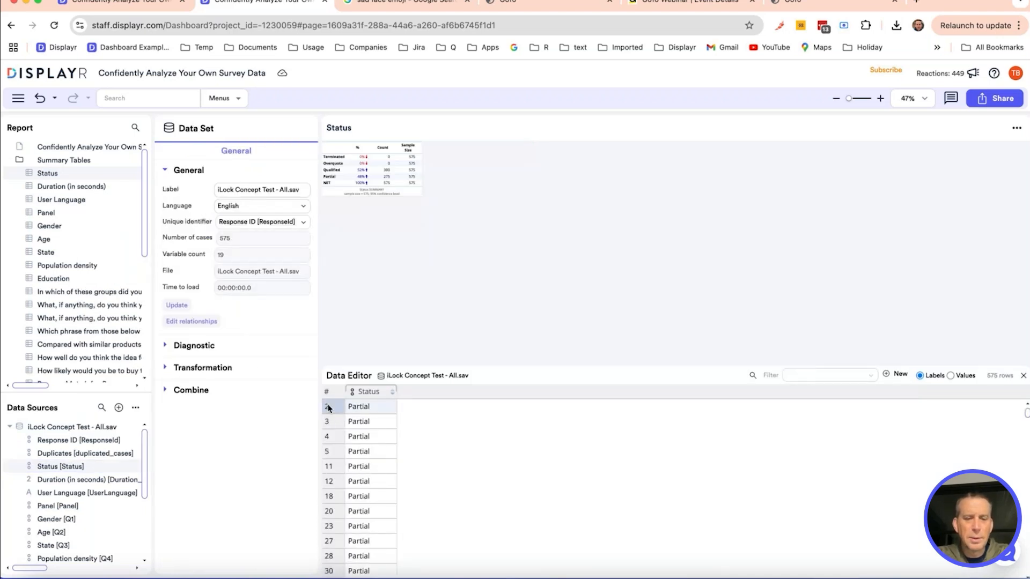
{"action": "scroll", "coordinate": [360, 478], "scroll_direction": "down", "scroll_amount": 1}
{"action": "scroll", "coordinate": [364, 489], "scroll_direction": "down", "scroll_amount": 20}
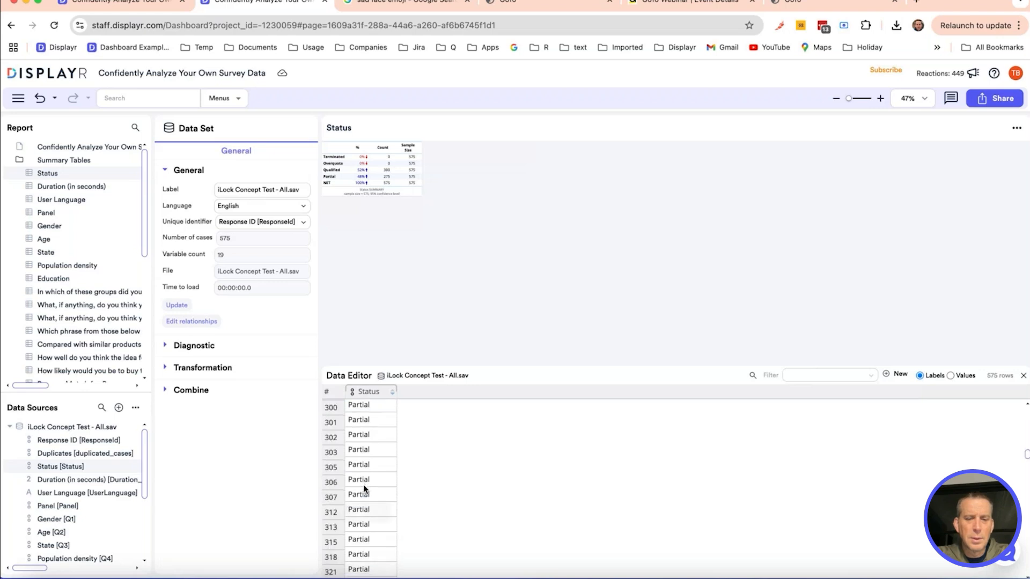
{"action": "scroll", "coordinate": [364, 488], "scroll_direction": "down", "scroll_amount": 10}
{"action": "scroll", "coordinate": [364, 489], "scroll_direction": "down", "scroll_amount": 6}
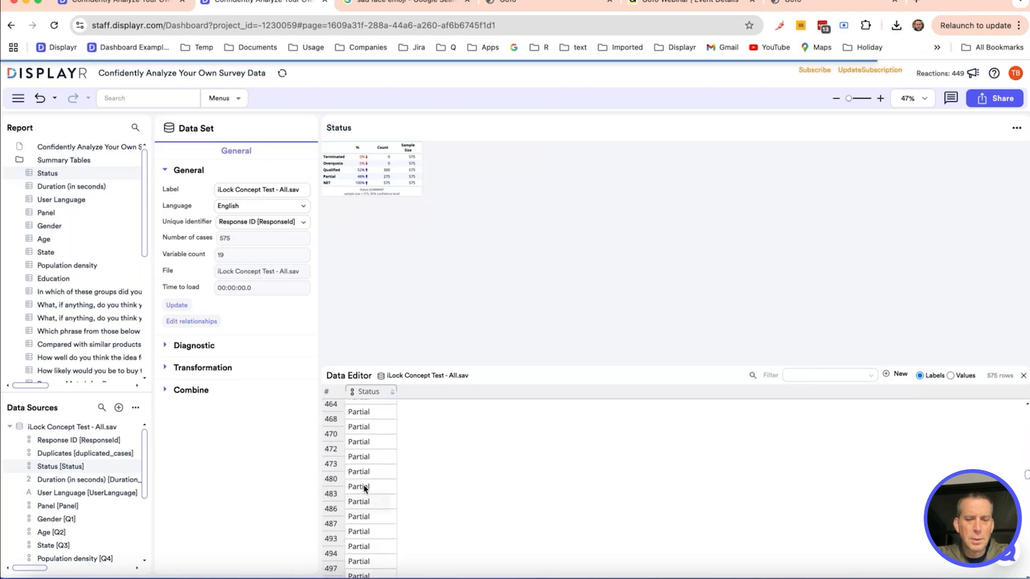
{"action": "scroll", "coordinate": [364, 489], "scroll_direction": "up", "scroll_amount": 20}
{"action": "scroll", "coordinate": [364, 488], "scroll_direction": "up", "scroll_amount": 2}
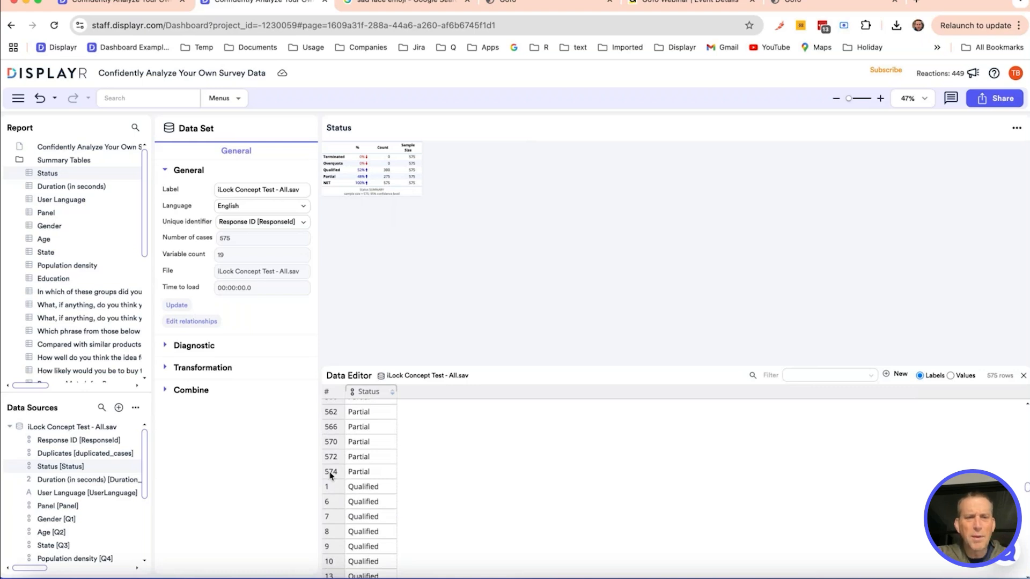
{"action": "left_click_drag", "start_coordinate": [331, 476], "coordinate": [331, 409]}
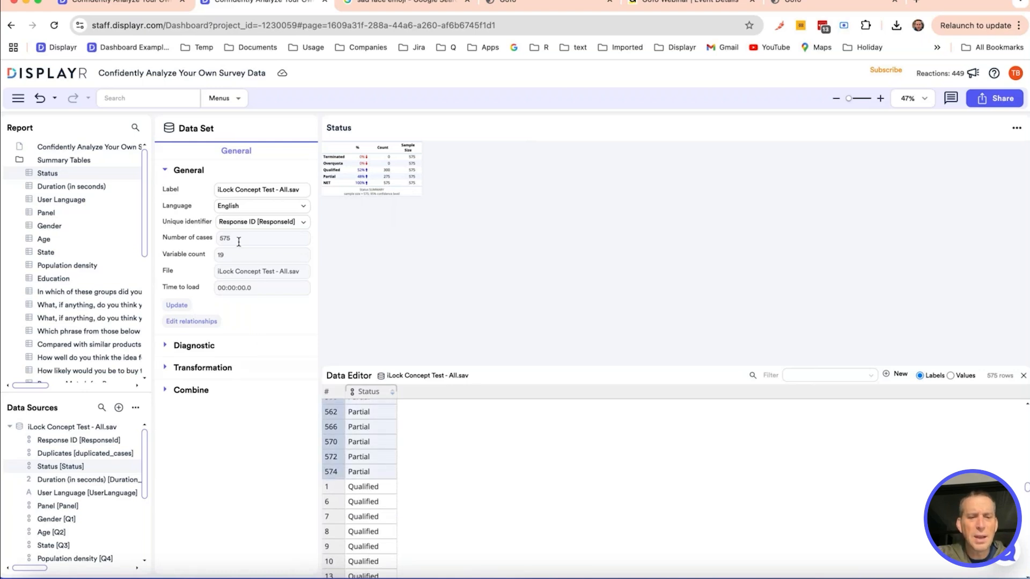
{"action": "right_click", "coordinate": [332, 412]}
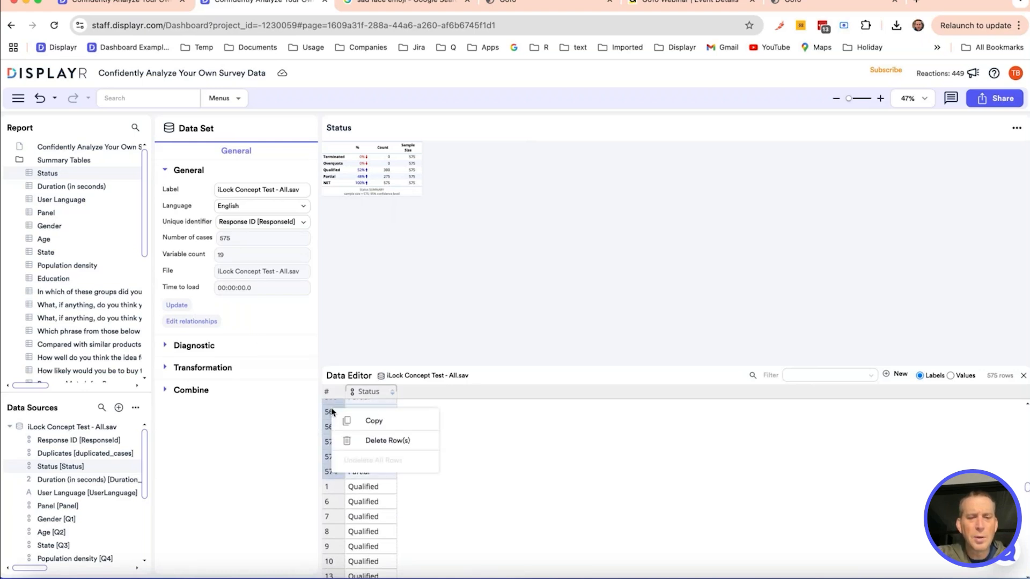
{"action": "left_click", "coordinate": [374, 441]}
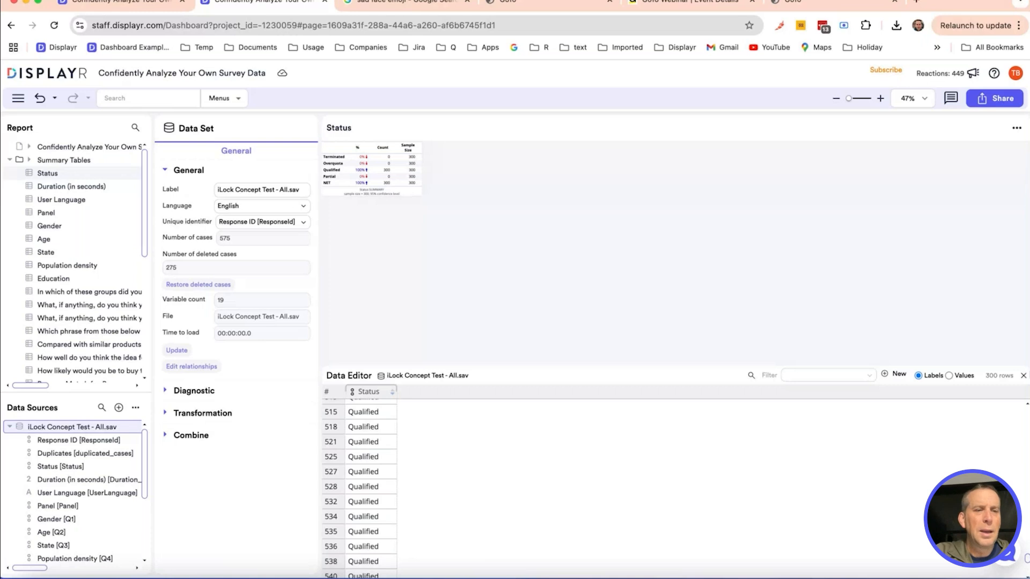
{"action": "left_click", "coordinate": [1023, 375]}
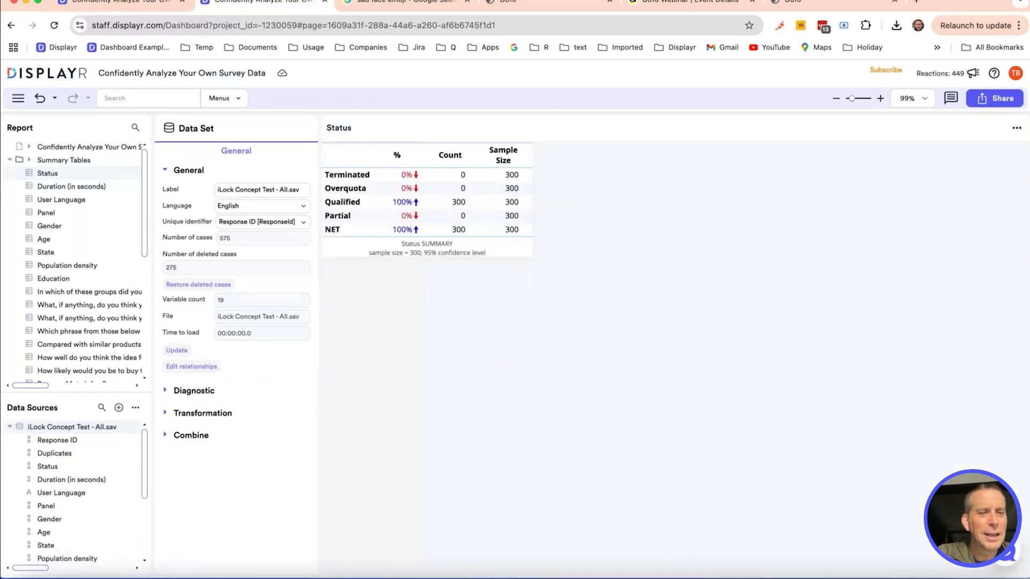
Step: Delete the Status table from the Summary Tables folder
{"action": "right_click", "coordinate": [60, 173]}
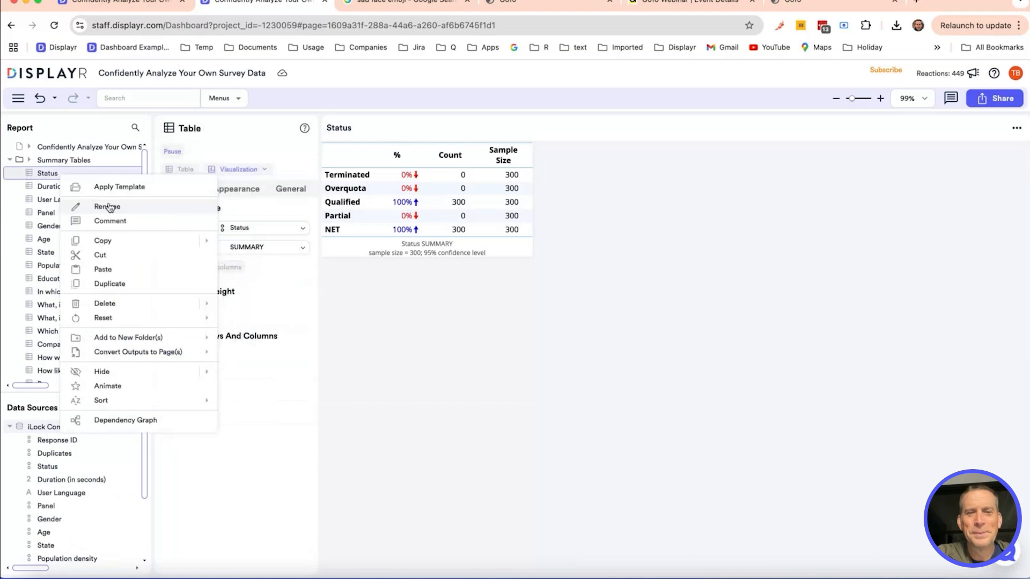
{"action": "left_click", "coordinate": [138, 306]}
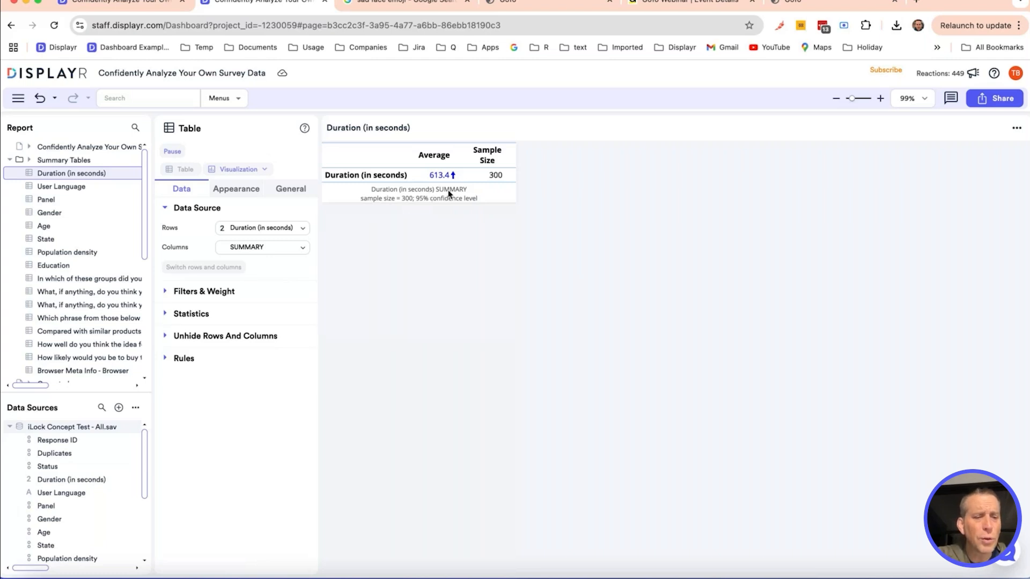
Step: Try the Nominal: Mutually exclusive categories structure on the Duration (in seconds) variable and return it to Numeric
{"action": "left_click", "coordinate": [83, 483]}
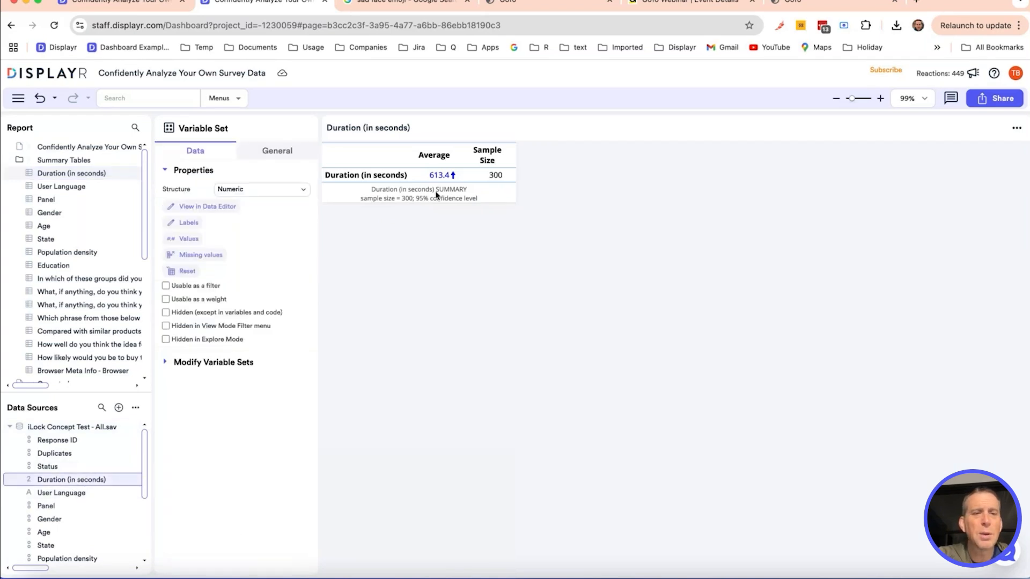
{"action": "left_click", "coordinate": [298, 190]}
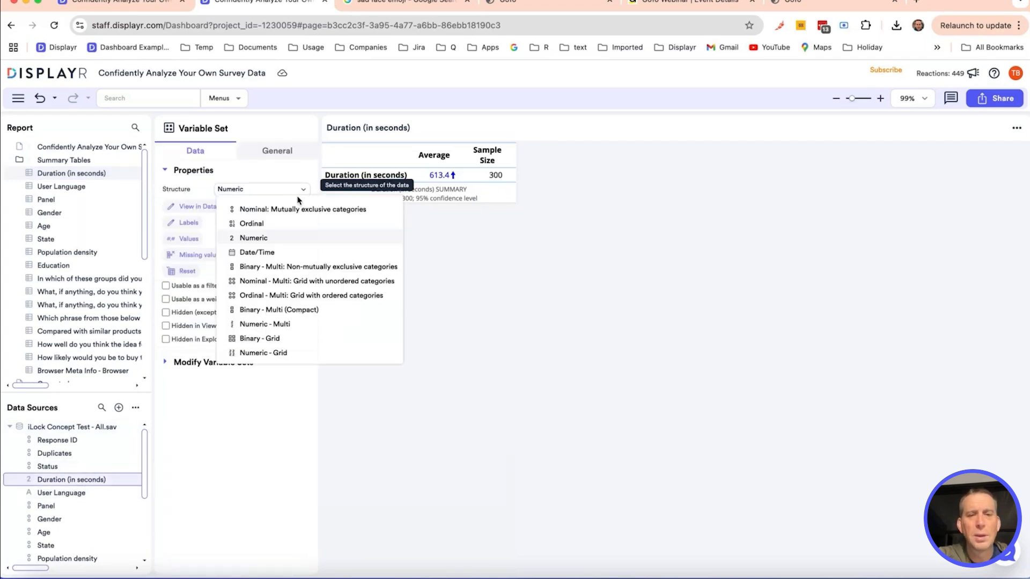
{"action": "left_click", "coordinate": [291, 210]}
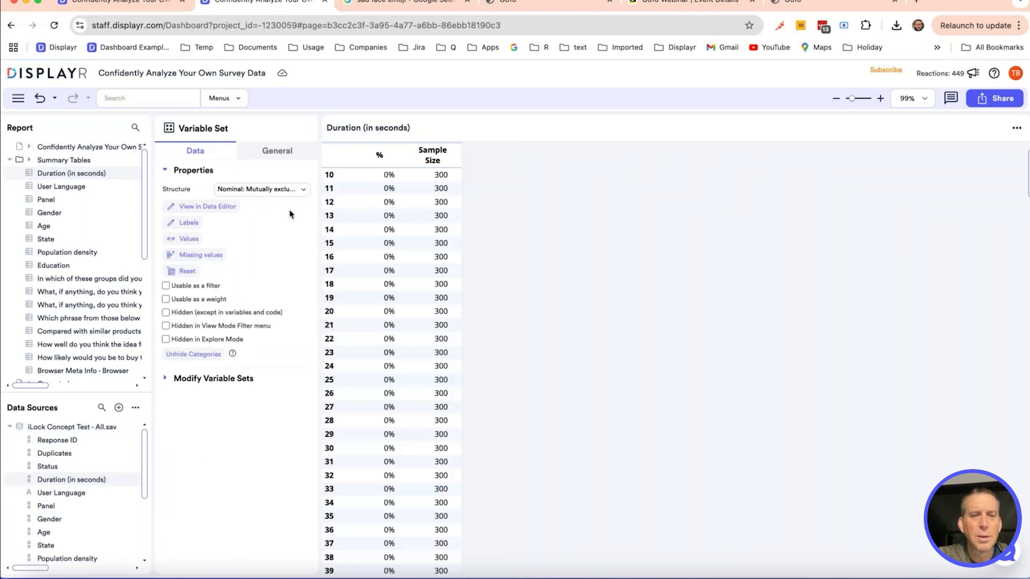
{"action": "left_click", "coordinate": [304, 191]}
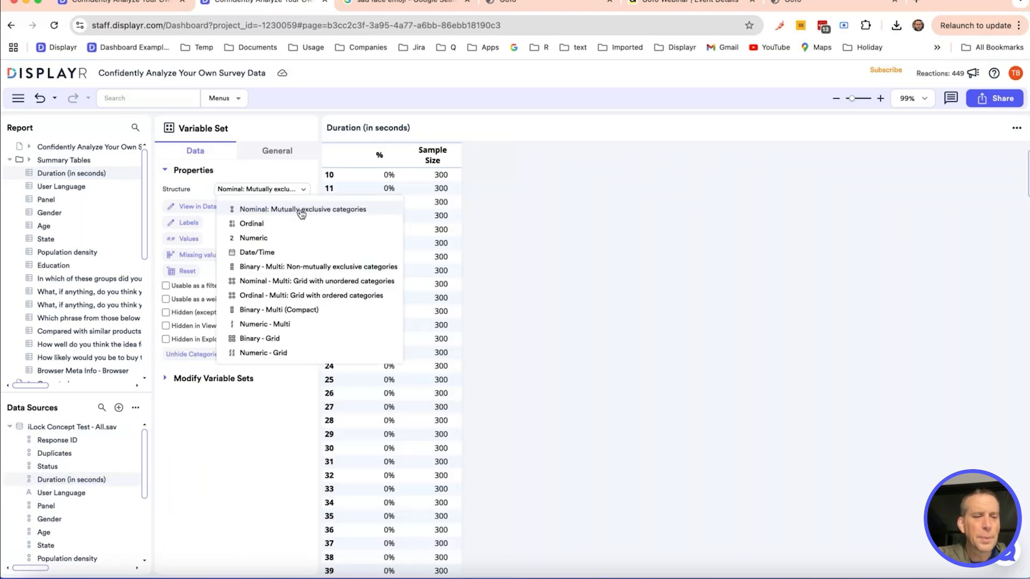
{"action": "left_click", "coordinate": [280, 239]}
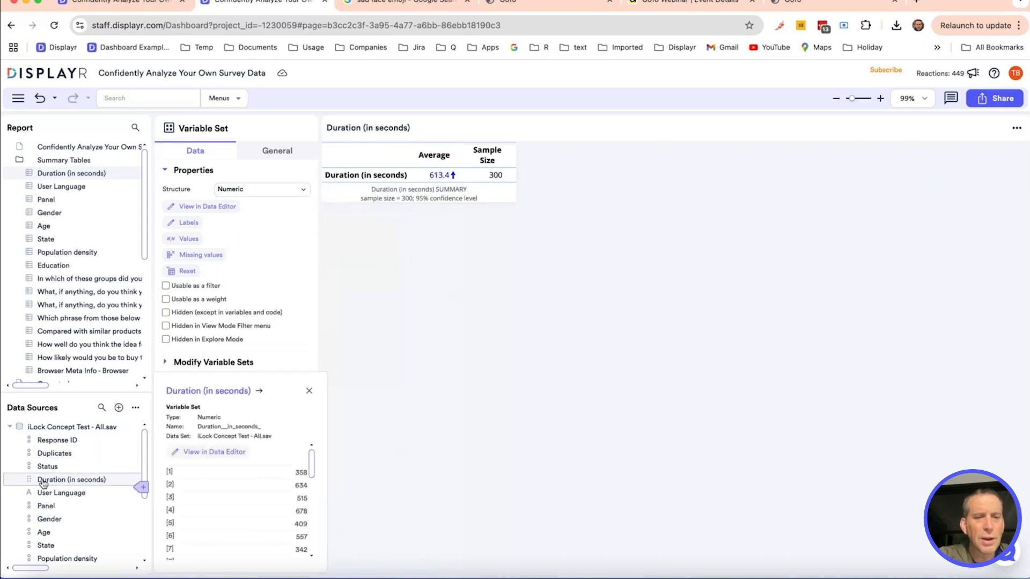
Step: Examine the shortest Duration (in seconds) values by sorting them in ascending order in the Data Editor, and close it
{"action": "right_click", "coordinate": [45, 481]}
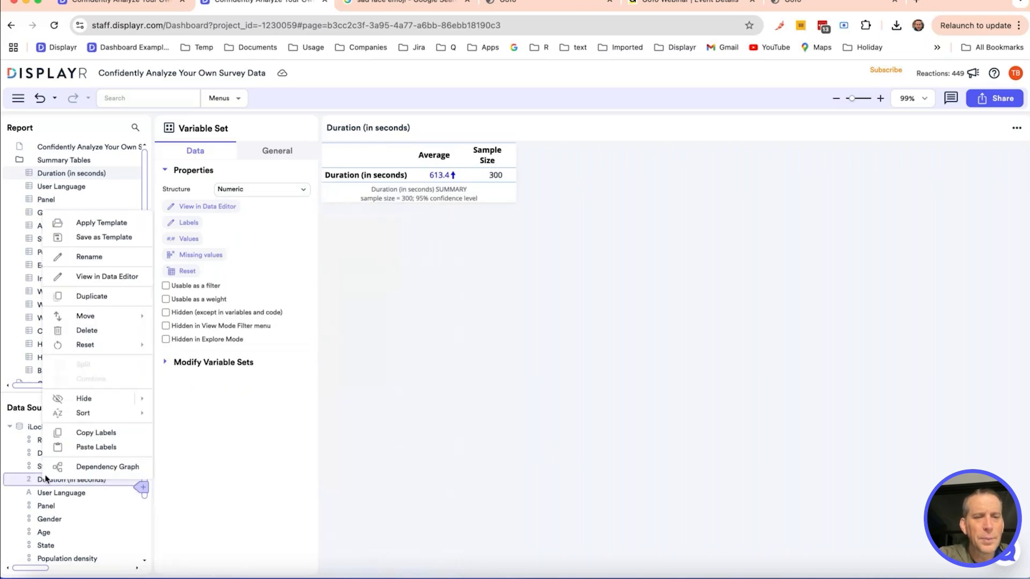
{"action": "left_click", "coordinate": [119, 276]}
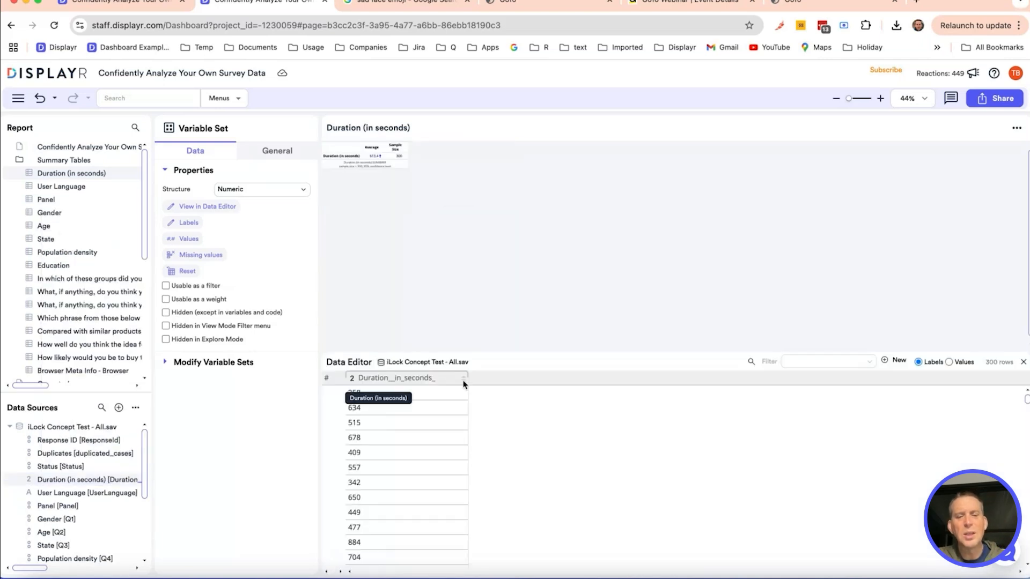
{"action": "left_click", "coordinate": [463, 379]}
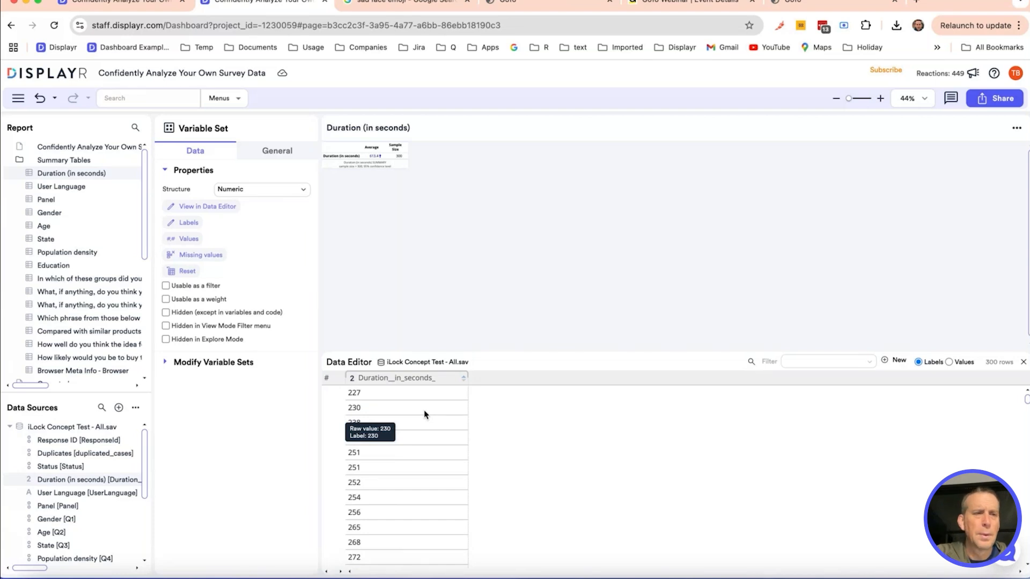
{"action": "left_click", "coordinate": [1023, 362]}
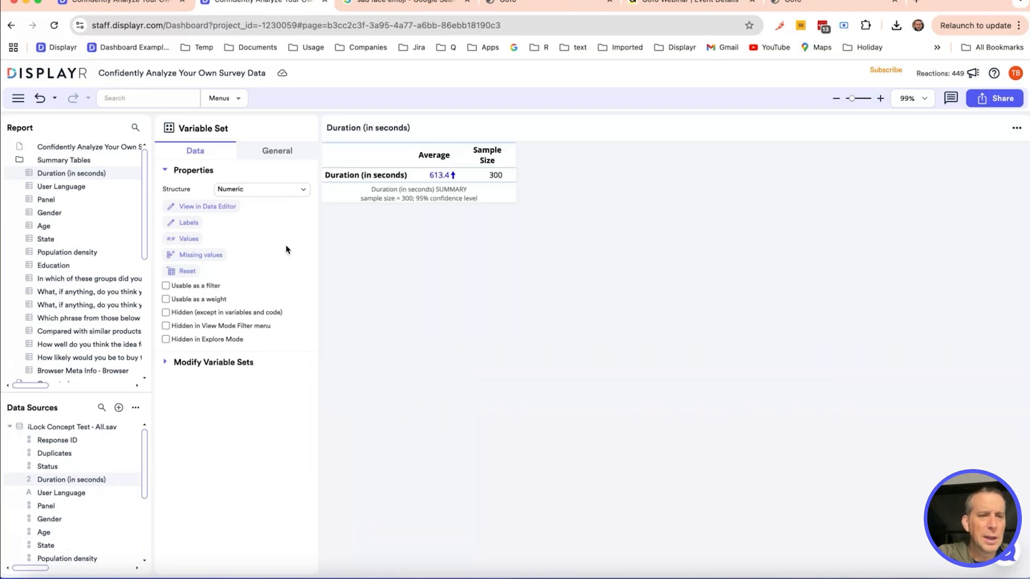
Step: Delete the Duration (in seconds) table from the Summary Tables folder
{"action": "right_click", "coordinate": [60, 179]}
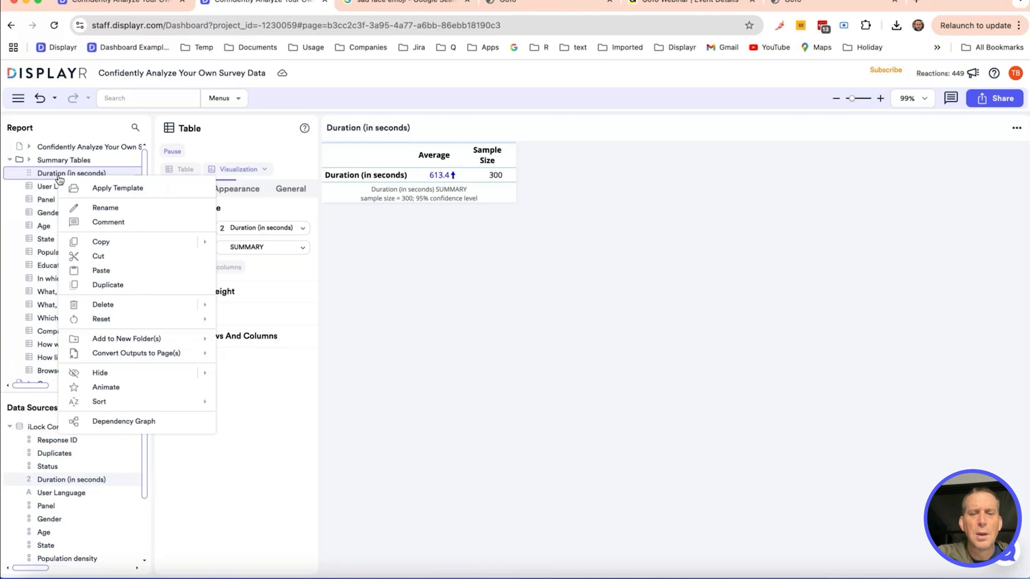
{"action": "left_click", "coordinate": [112, 306]}
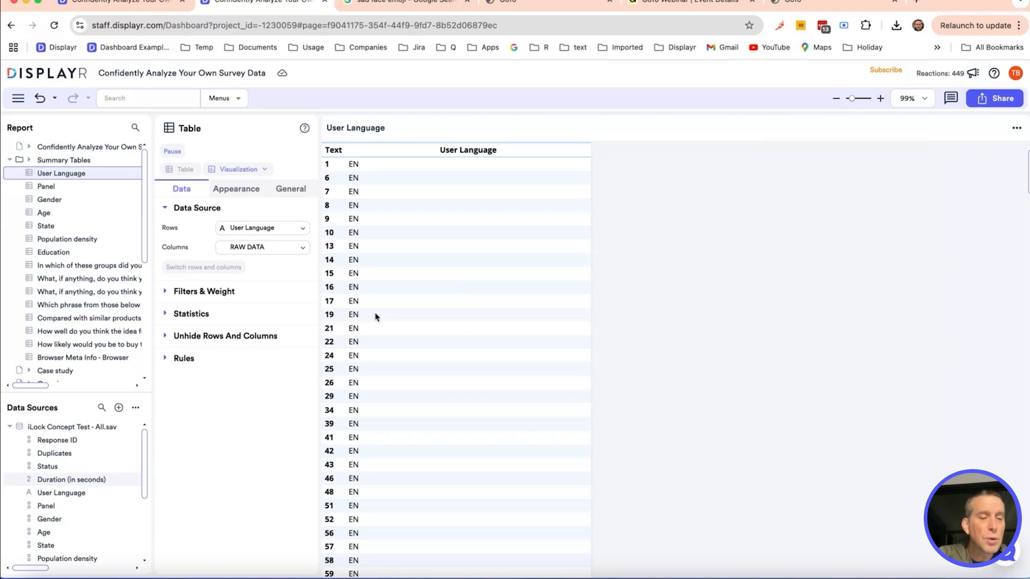
Step: Change the structure of the User Language variable to Nominal: Mutually exclusive categories
{"action": "left_click", "coordinate": [74, 496]}
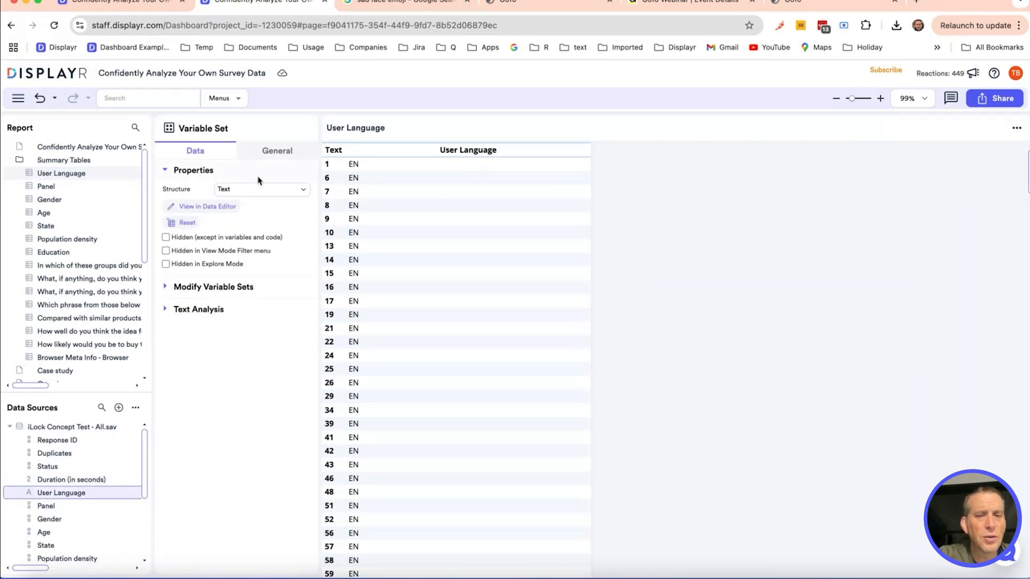
{"action": "left_click", "coordinate": [292, 192]}
{"action": "left_click", "coordinate": [306, 223]}
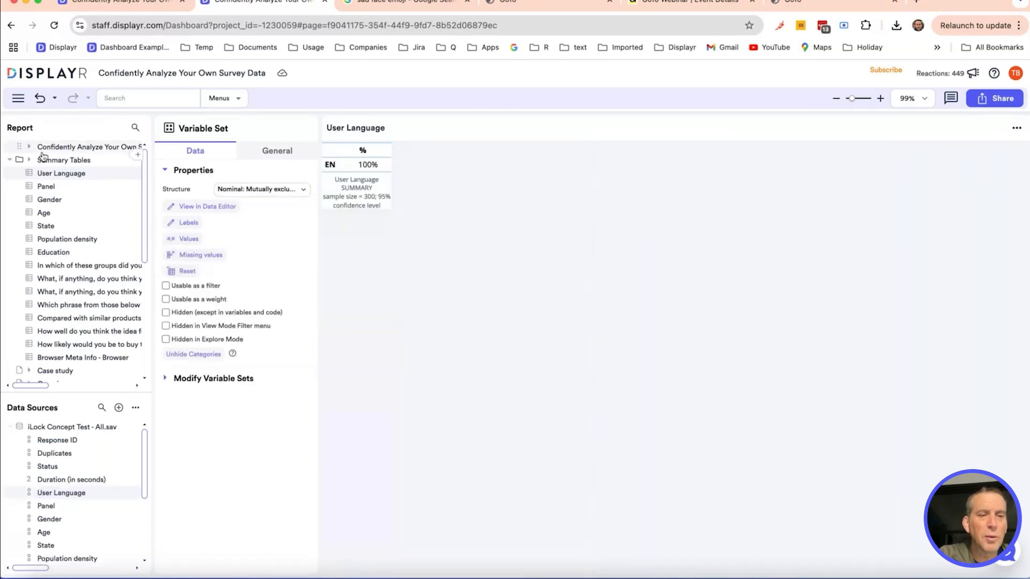
{"action": "right_click", "coordinate": [54, 173]}
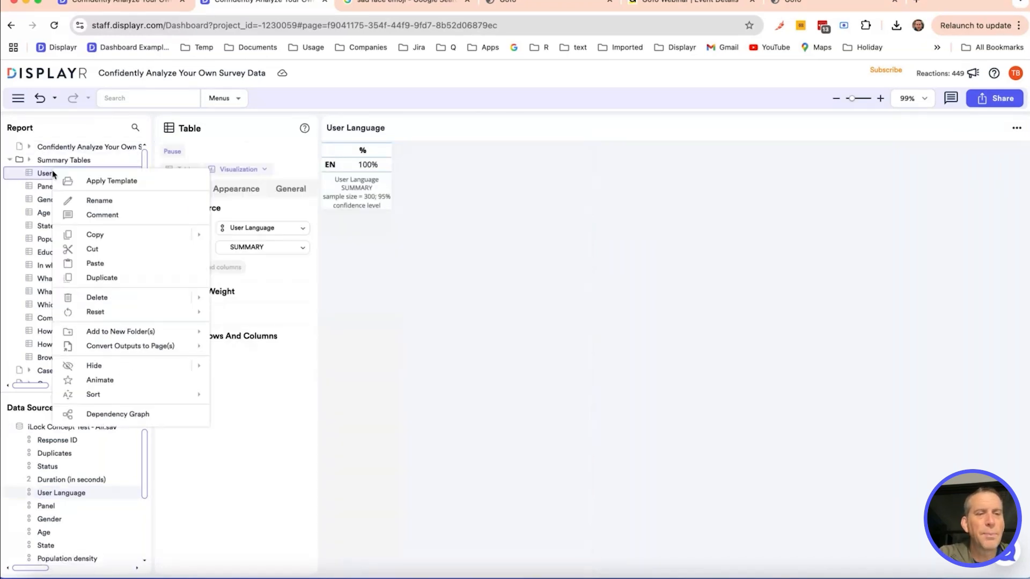
{"action": "left_click", "coordinate": [101, 278]}
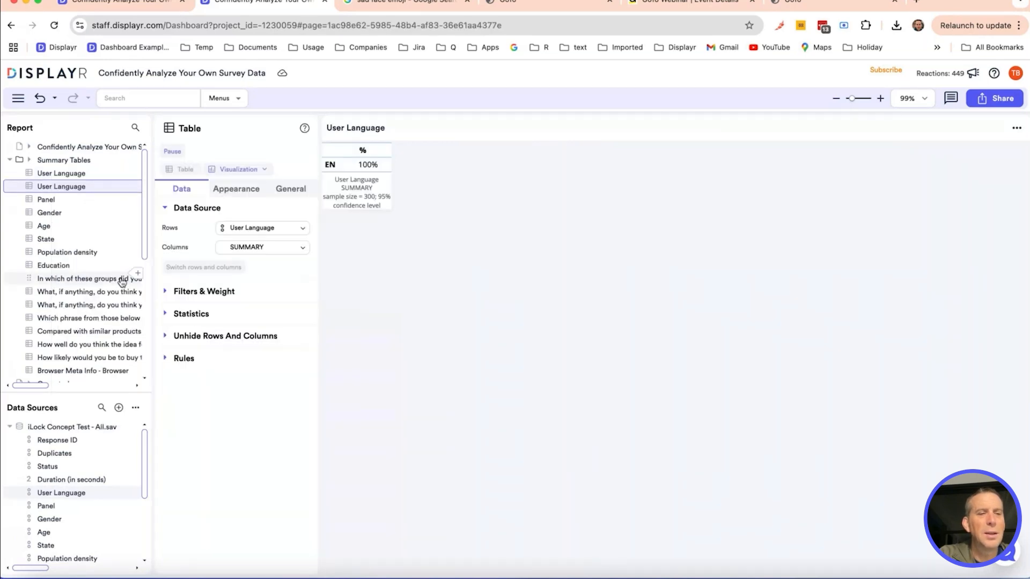
{"action": "right_click", "coordinate": [66, 178]}
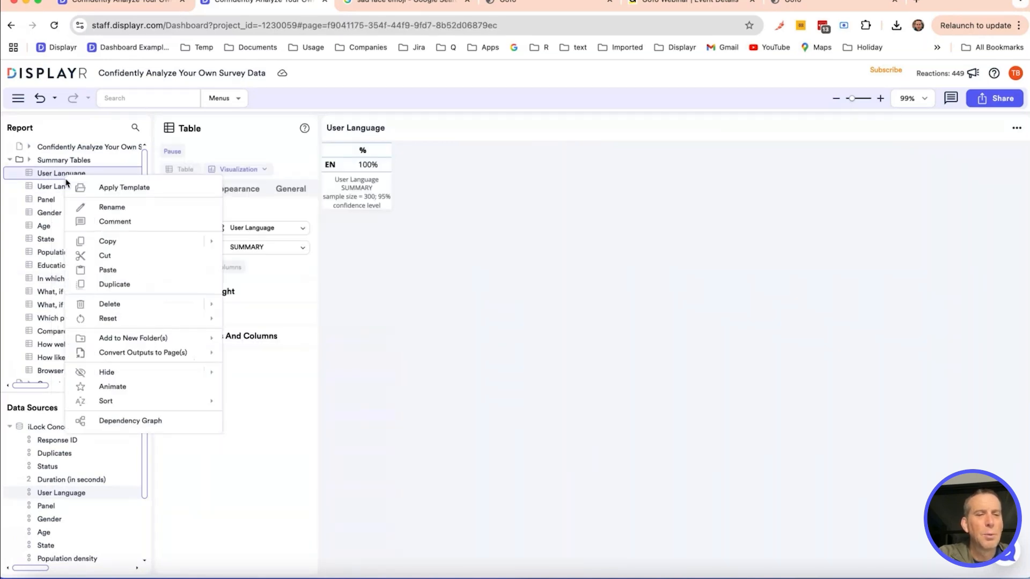
{"action": "left_click", "coordinate": [114, 282]}
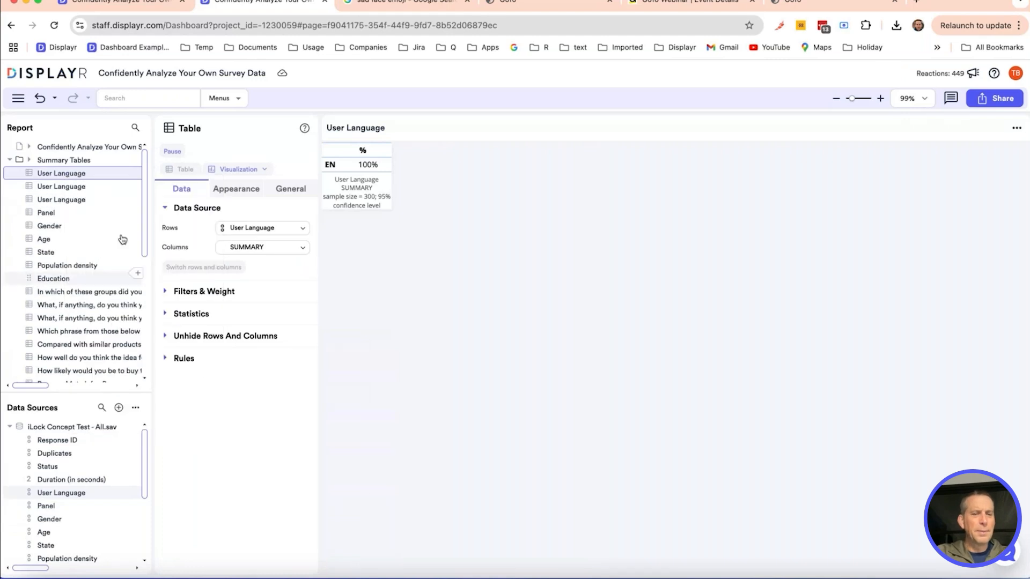
Step: Delete all three User Language tables and the Panel table from the Summary Tables folder
{"action": "left_click", "coordinate": [75, 175]}
{"action": "left_click", "coordinate": [89, 200], "text": "shift"}
{"action": "right_click", "coordinate": [91, 201]}
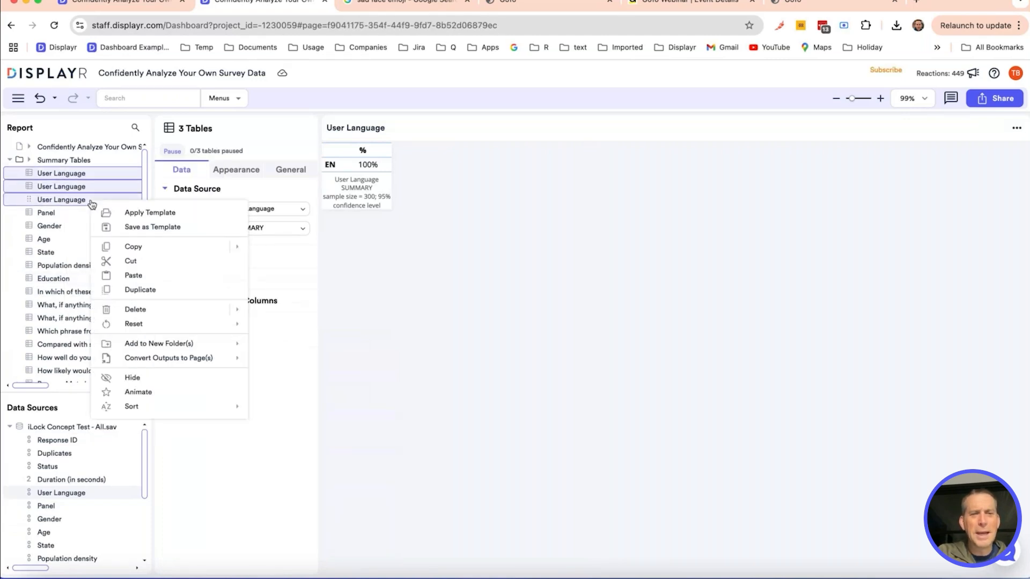
{"action": "left_click", "coordinate": [181, 309]}
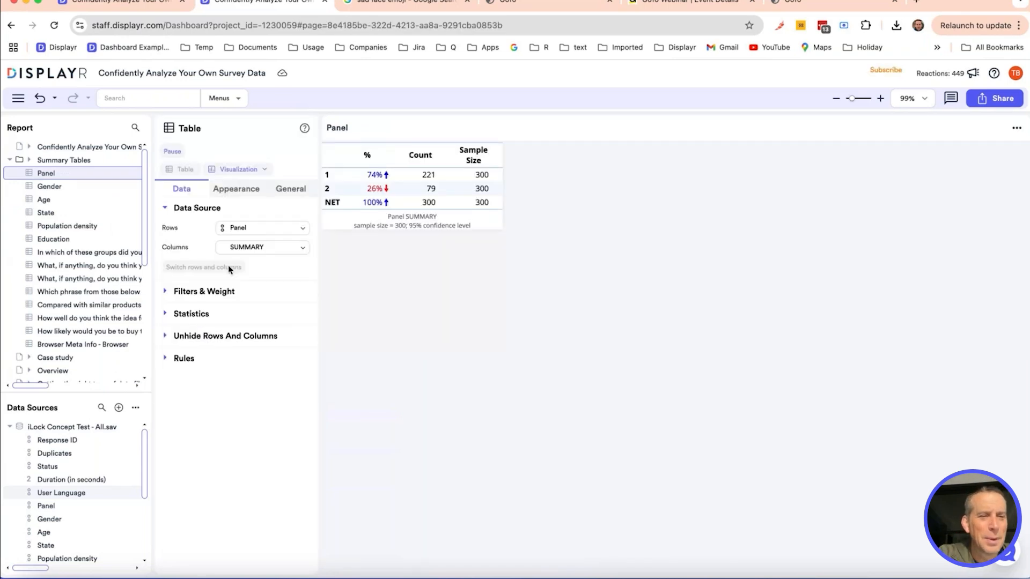
{"action": "right_click", "coordinate": [49, 178]}
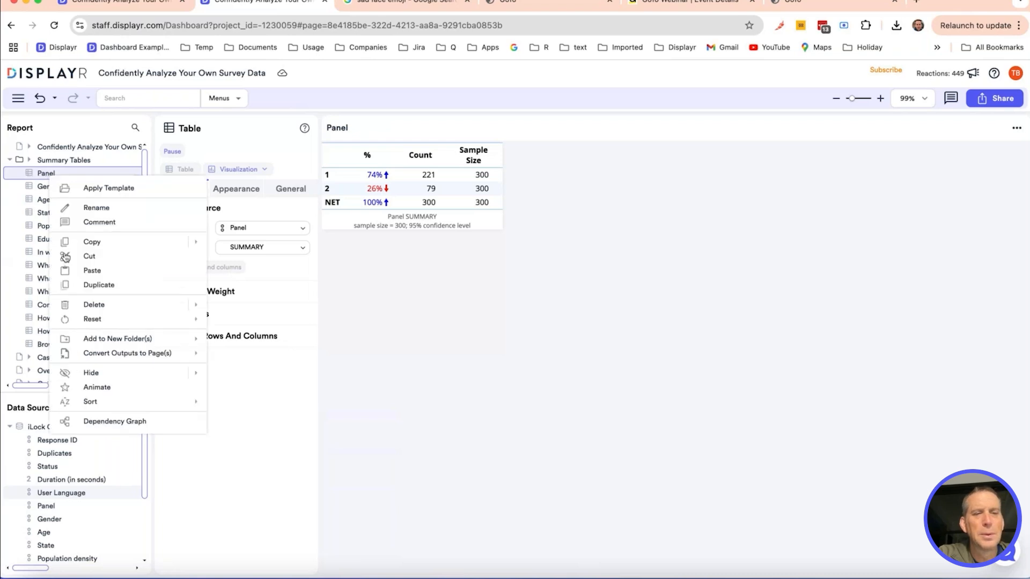
{"action": "left_click", "coordinate": [93, 305]}
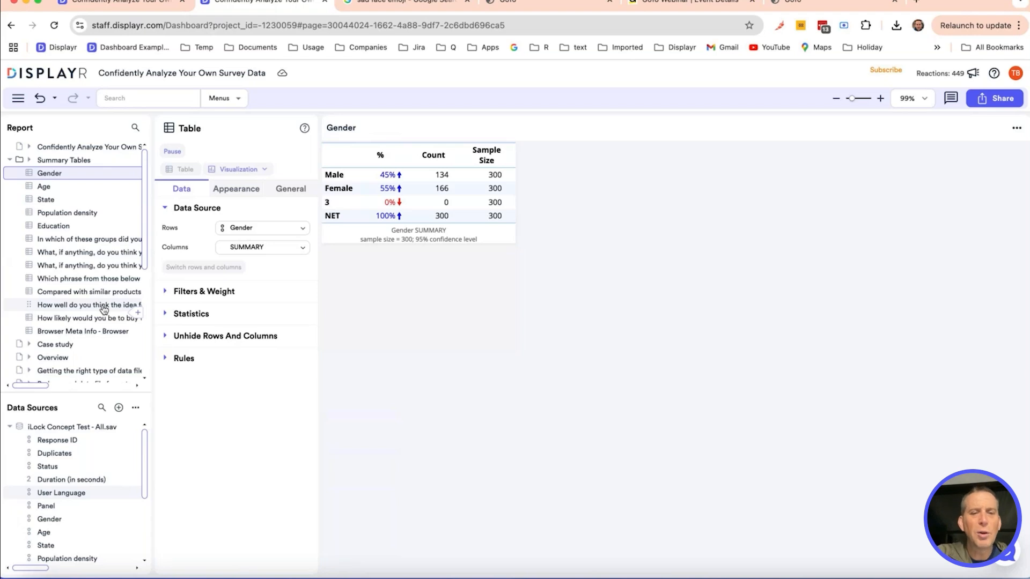
Step: Delete category 3 from the Gender table and the Less than 18 years category from the Age table
{"action": "right_click", "coordinate": [330, 203]}
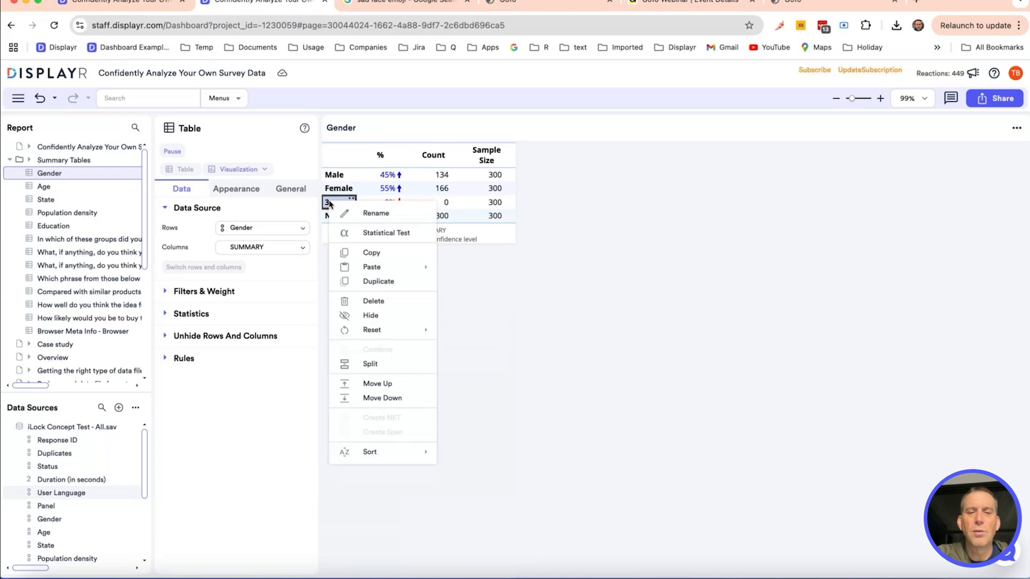
{"action": "left_click", "coordinate": [391, 302]}
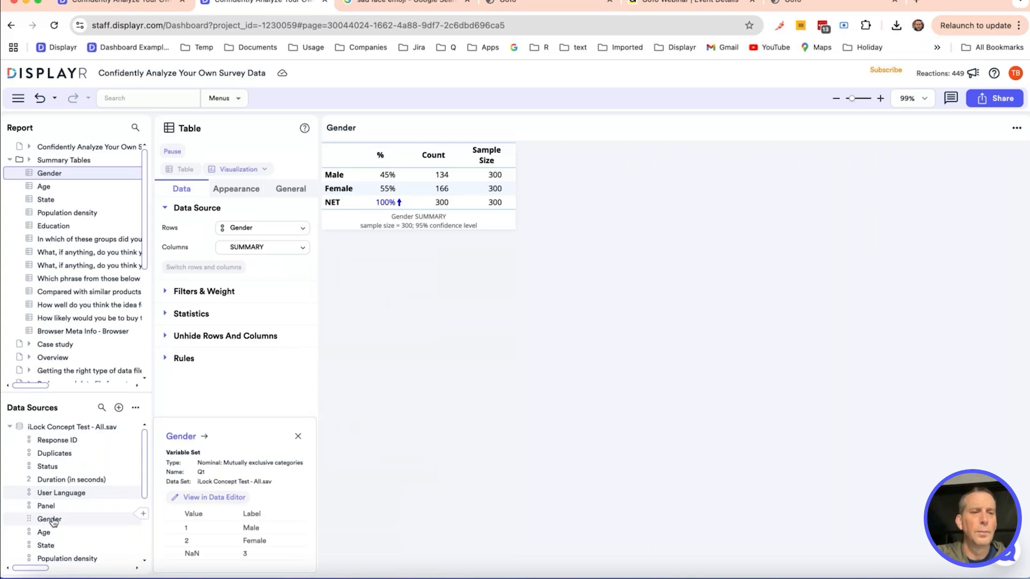
{"action": "left_click", "coordinate": [61, 193]}
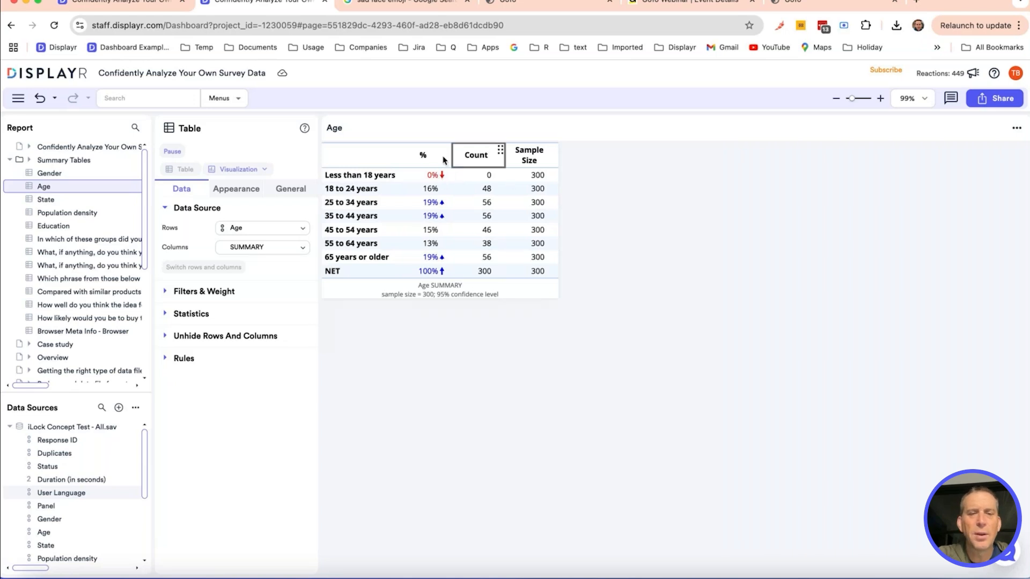
{"action": "right_click", "coordinate": [358, 176]}
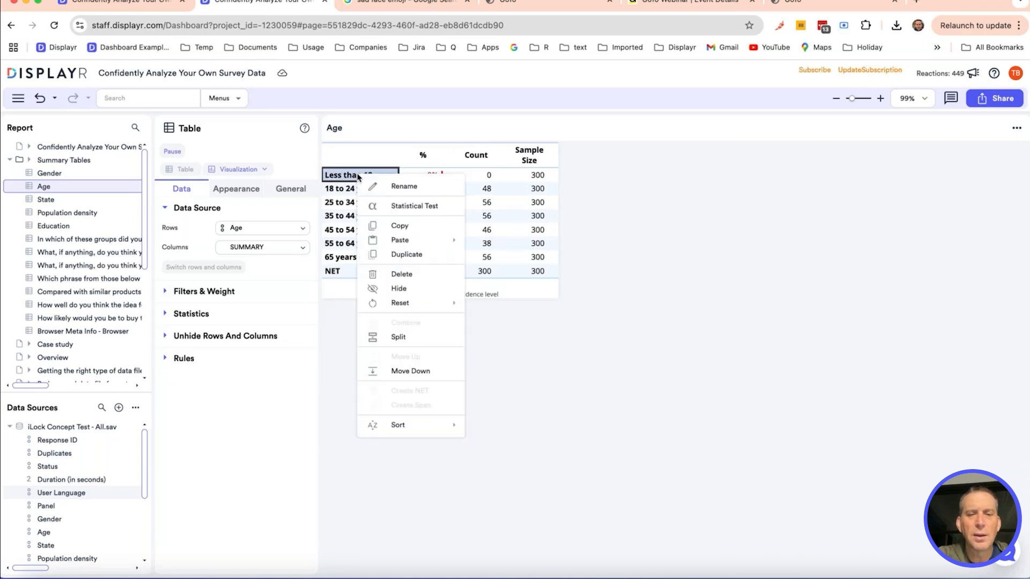
{"action": "left_click", "coordinate": [416, 274]}
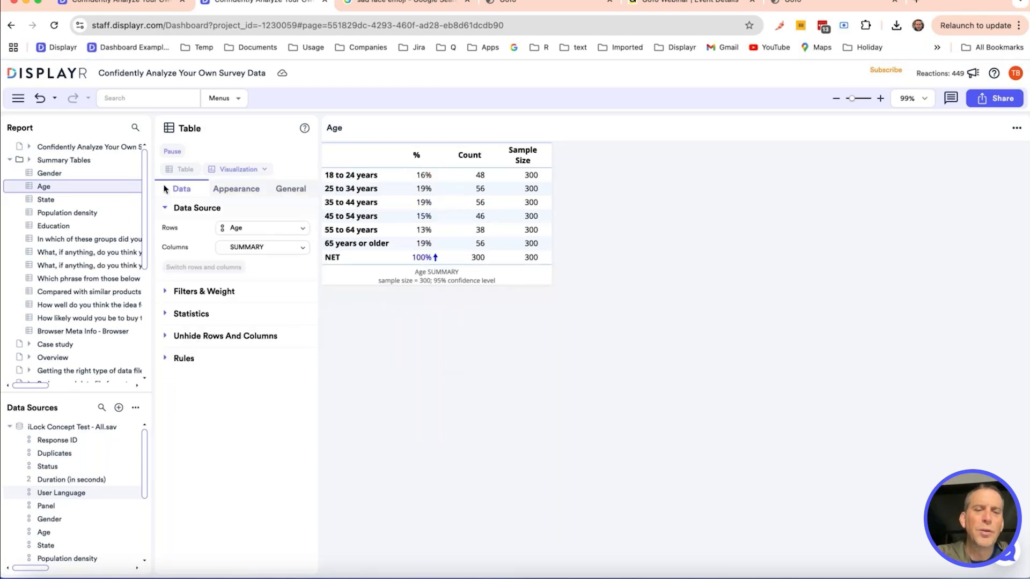
Step: Review the categories in the State, Gender and Age summary tables
{"action": "left_click", "coordinate": [80, 200]}
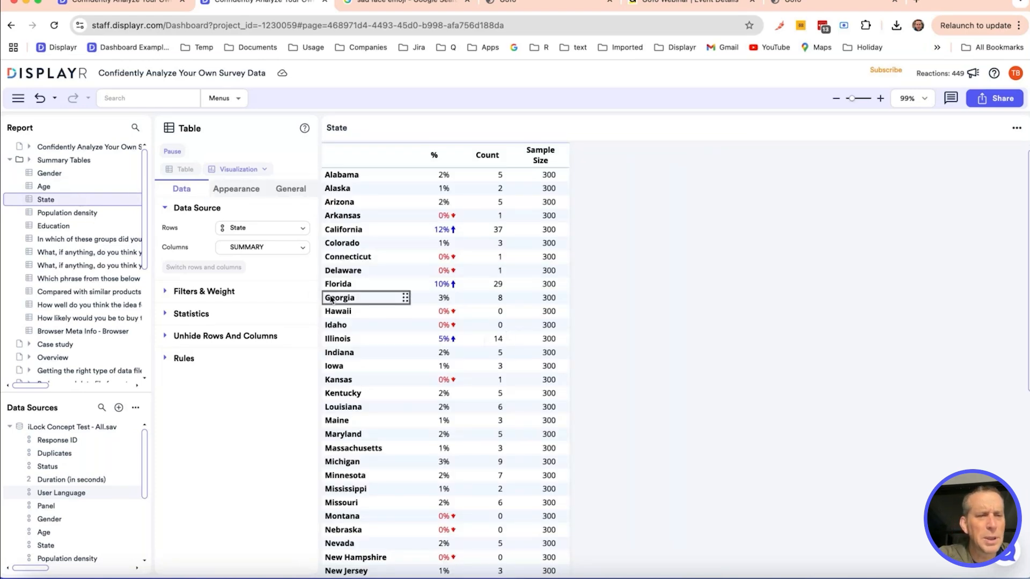
{"action": "left_click", "coordinate": [72, 175]}
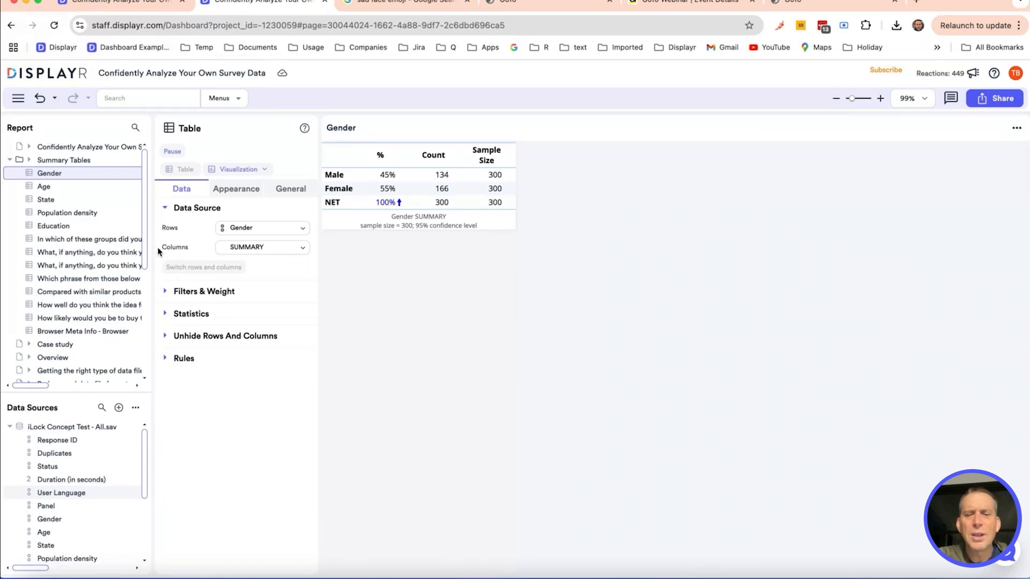
{"action": "key", "text": "Down"}
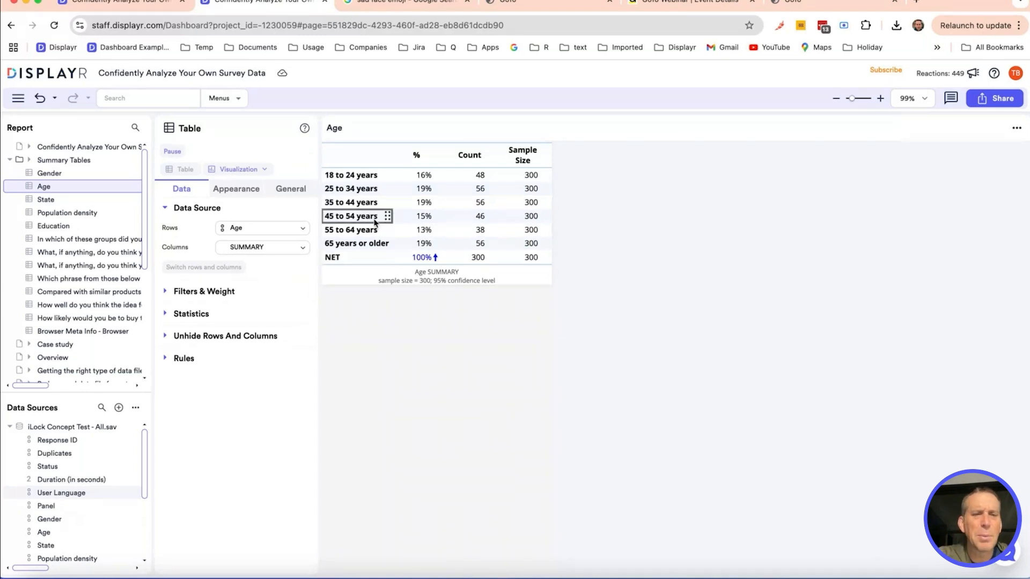
Step: Turn the State table into a geographic map visualization and check the percentages of individual states on it
{"action": "left_click", "coordinate": [76, 201]}
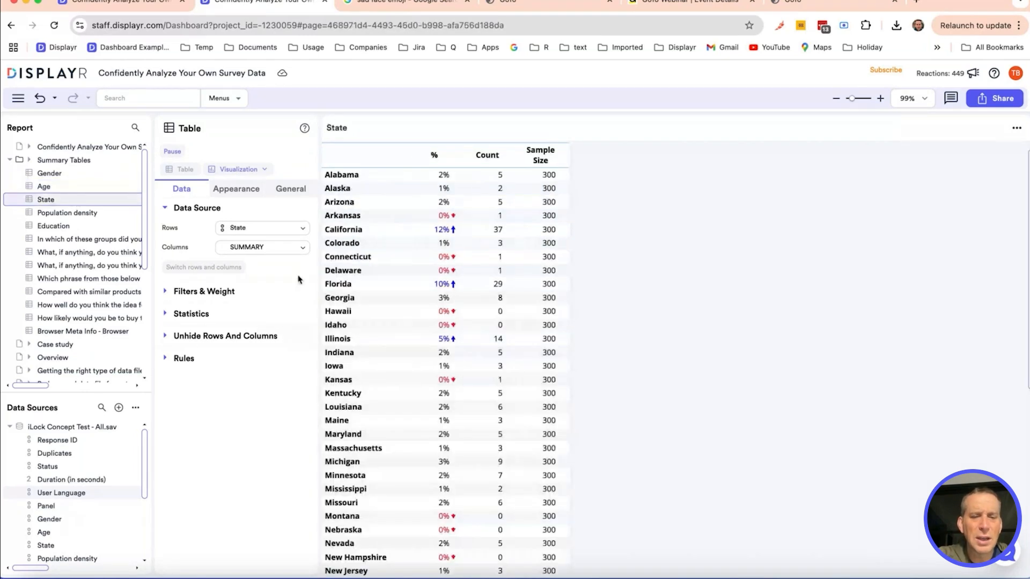
{"action": "left_click", "coordinate": [253, 169]}
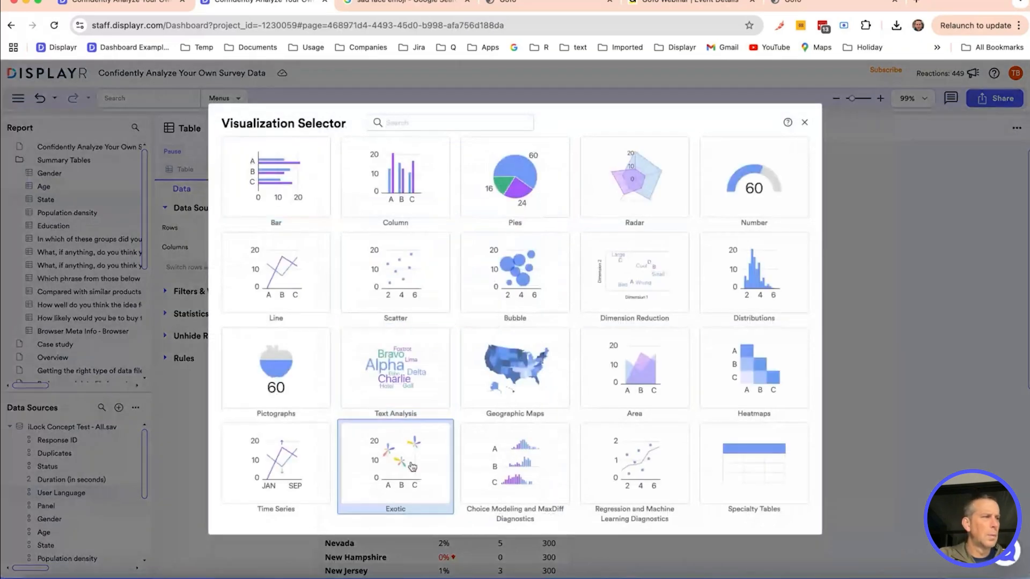
{"action": "left_click", "coordinate": [412, 467]}
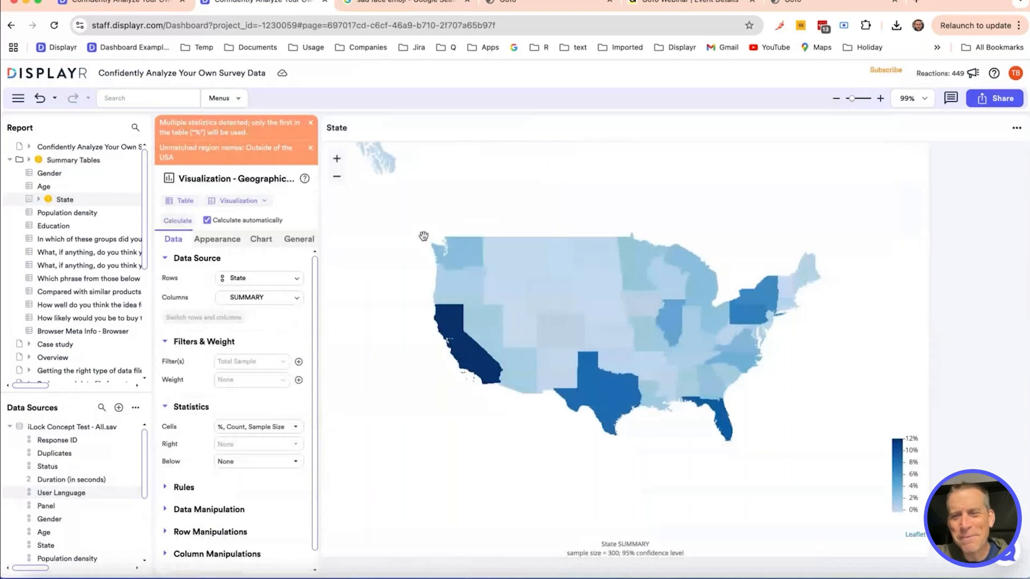
{"action": "mouse_move", "coordinate": [747, 310]}
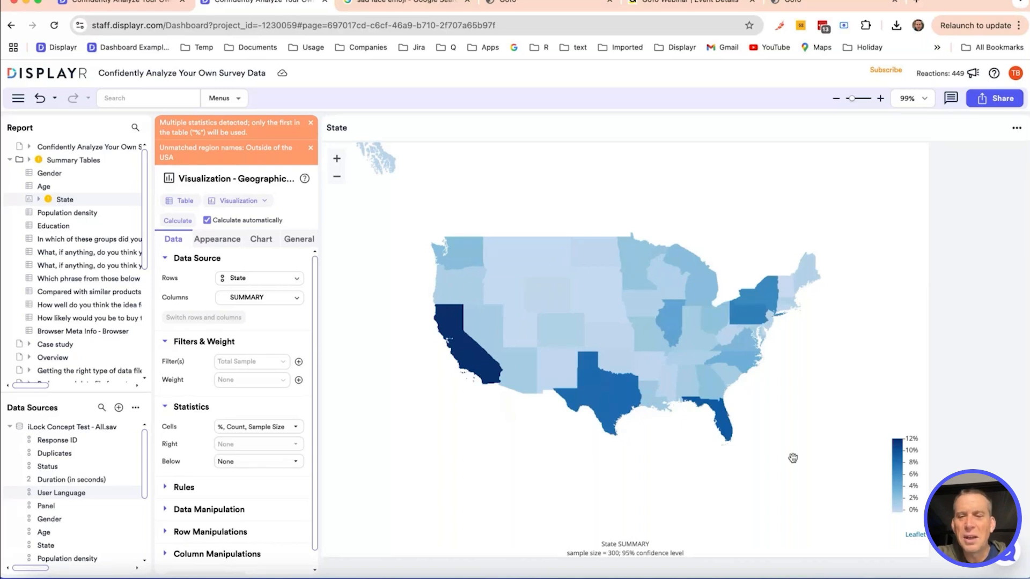
{"action": "mouse_move", "coordinate": [670, 333]}
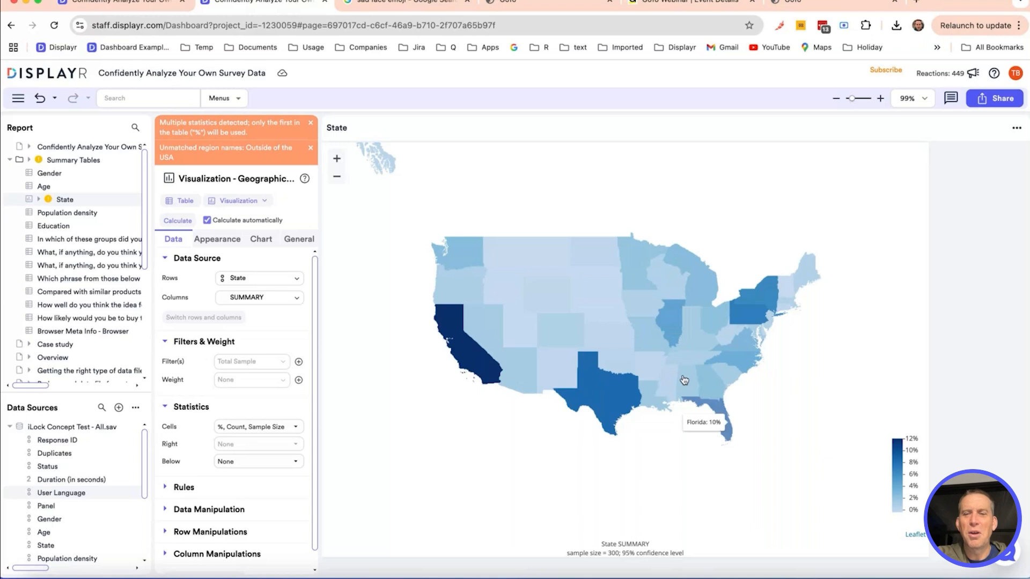
{"action": "mouse_move", "coordinate": [574, 244]}
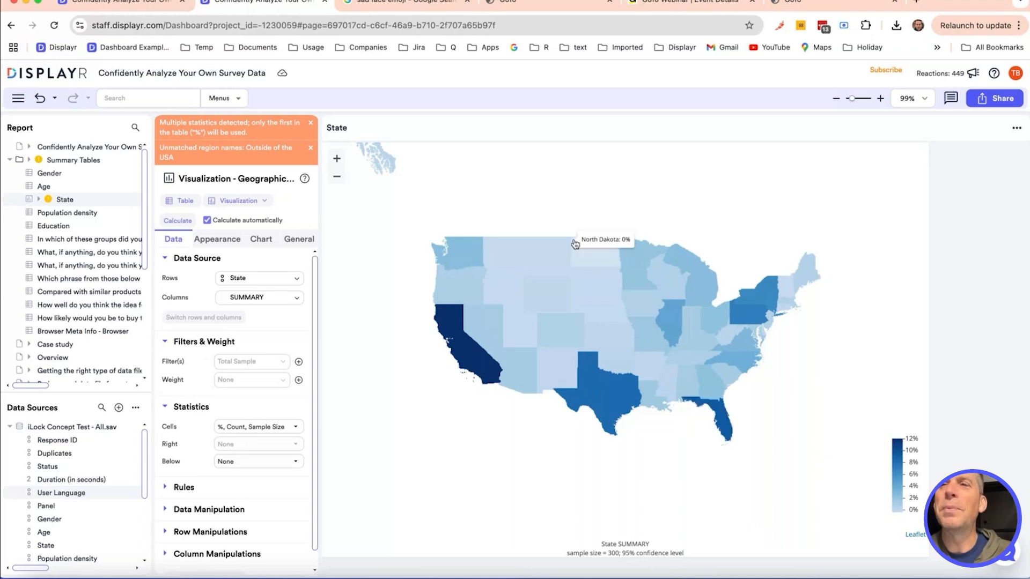
{"action": "mouse_move", "coordinate": [533, 252]}
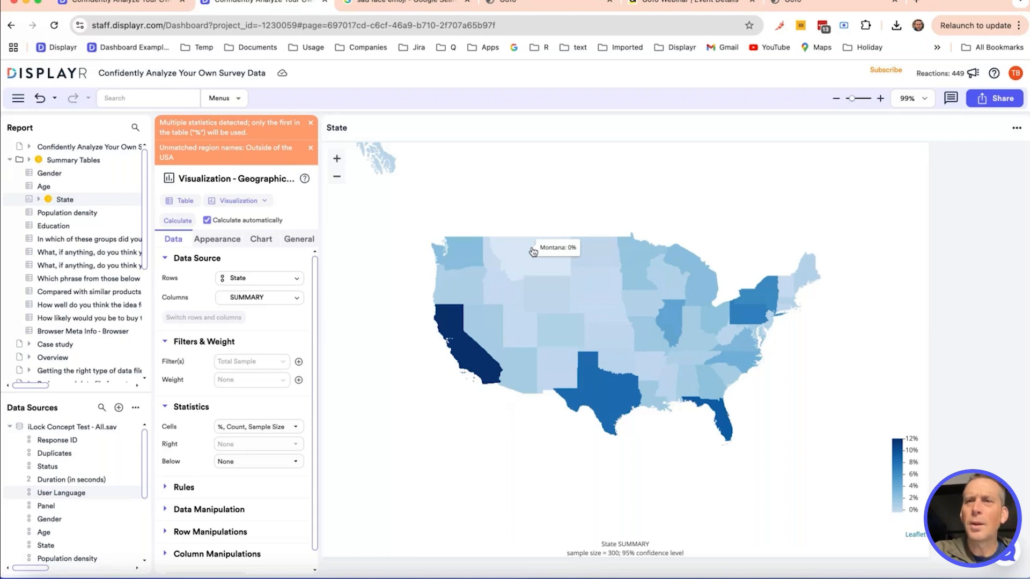
Step: Combine the town with less than 10,000 people and isolated location categories in the Population density table
{"action": "left_click", "coordinate": [80, 215]}
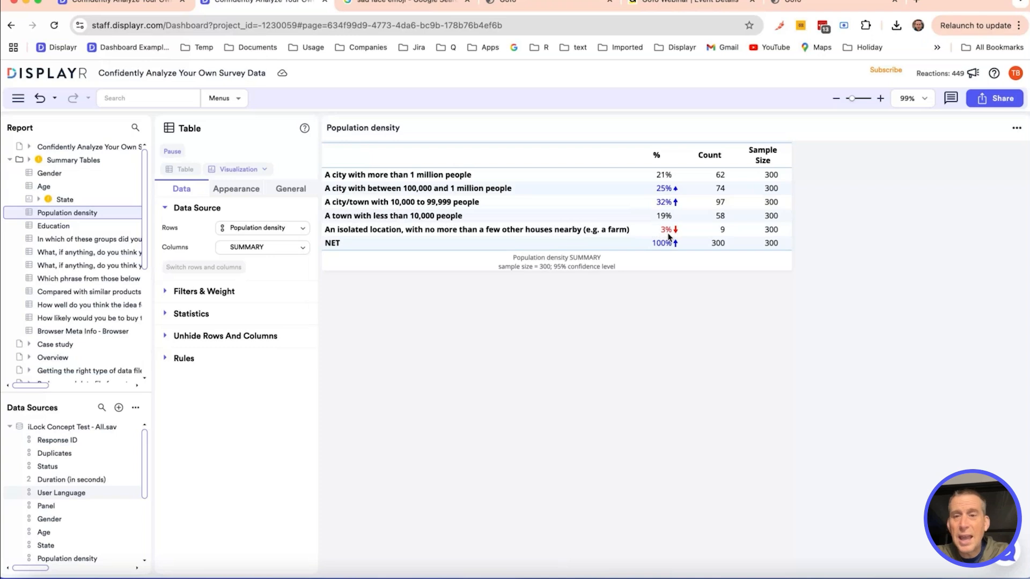
{"action": "left_click", "coordinate": [426, 232]}
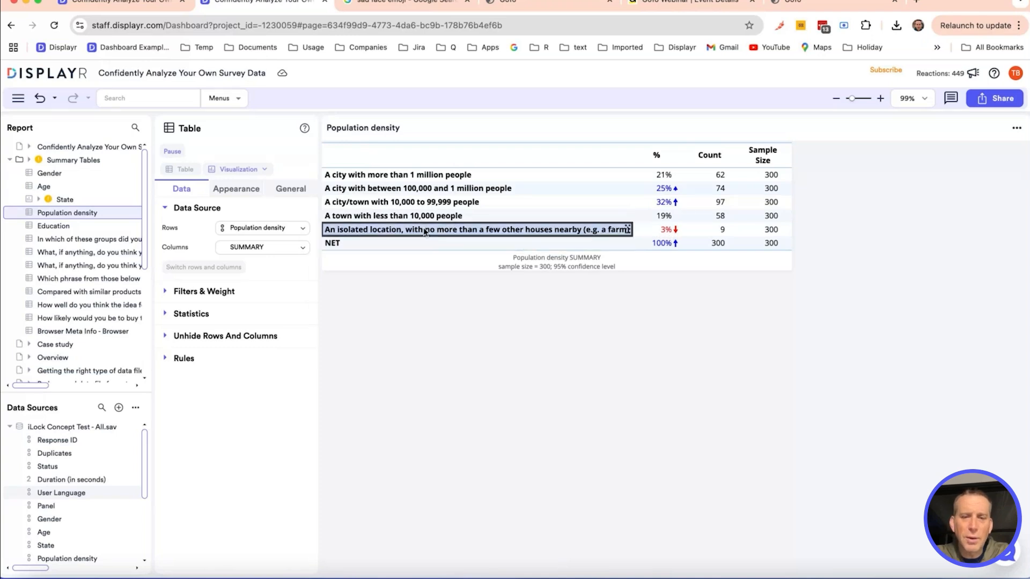
{"action": "left_click", "coordinate": [439, 216], "text": "shift"}
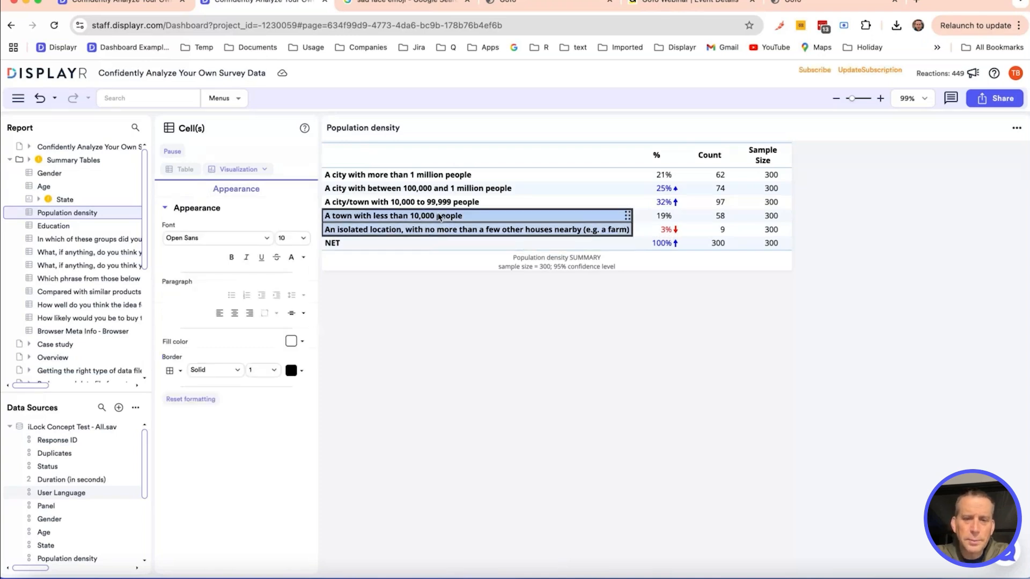
{"action": "right_click", "coordinate": [439, 215]}
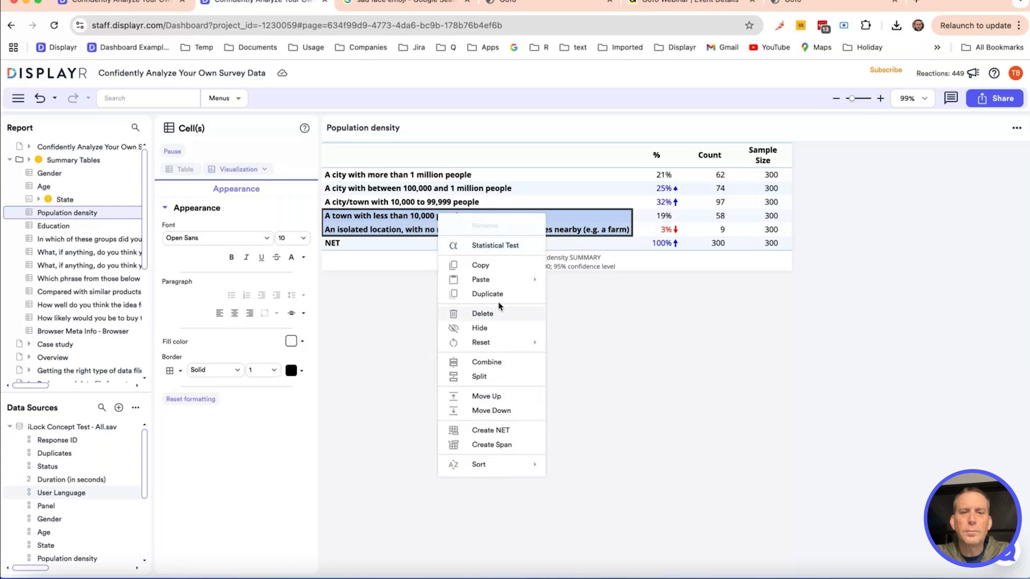
{"action": "left_click", "coordinate": [497, 365]}
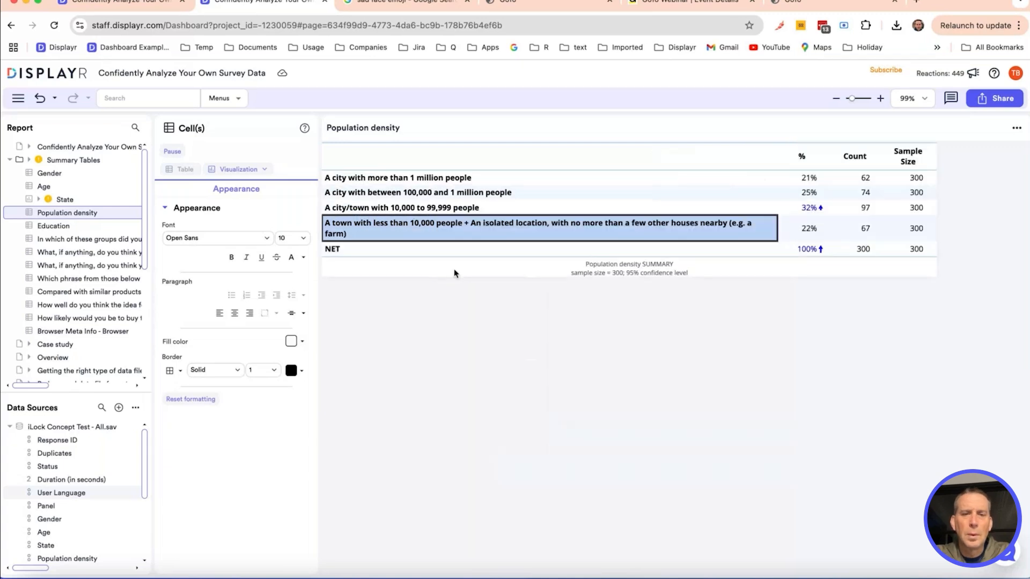
Step: Rename the combined population density category as Less than 10,000 people
{"action": "right_click", "coordinate": [435, 230]}
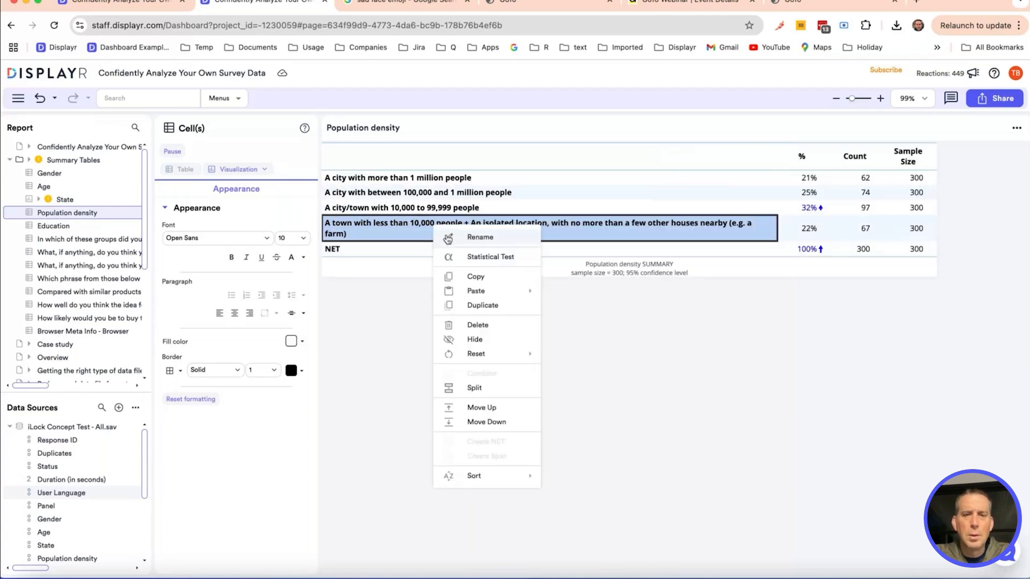
{"action": "left_click", "coordinate": [447, 237]}
{"action": "type", "text": "Less"}
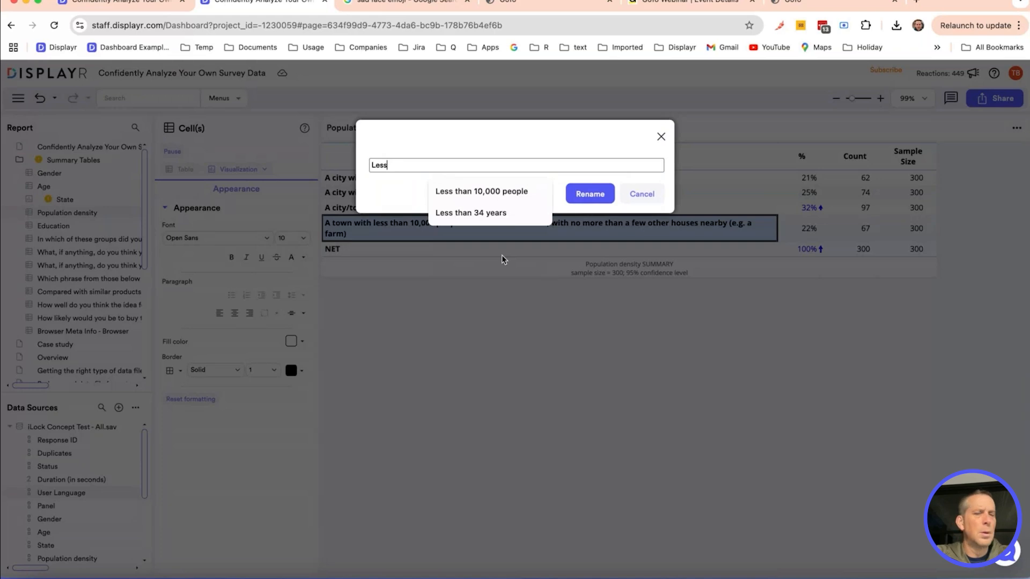
{"action": "left_click", "coordinate": [510, 189]}
{"action": "left_click", "coordinate": [590, 193]}
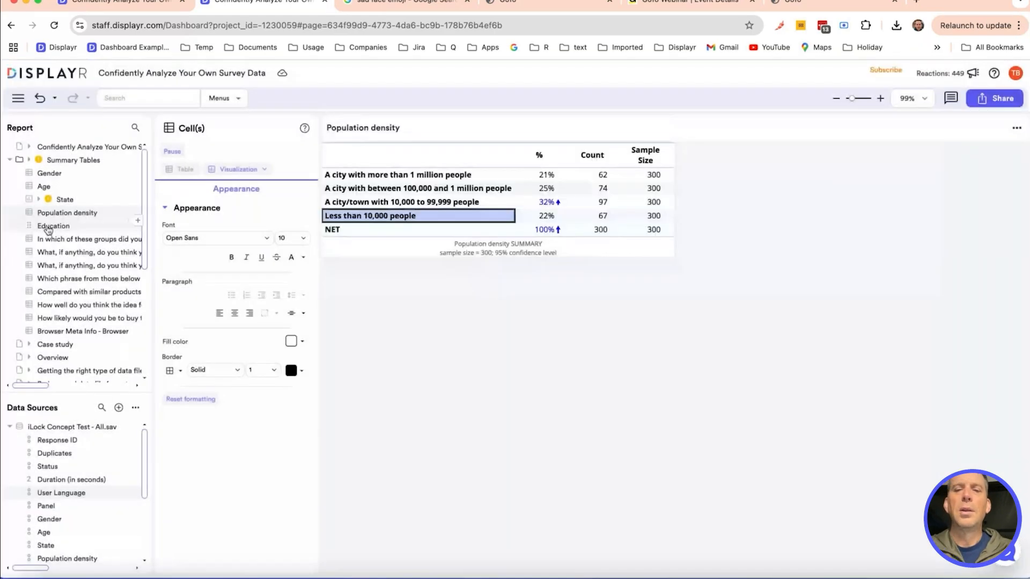
Step: Delete the empty Never attended school category from the Education summary table
{"action": "left_click", "coordinate": [49, 228]}
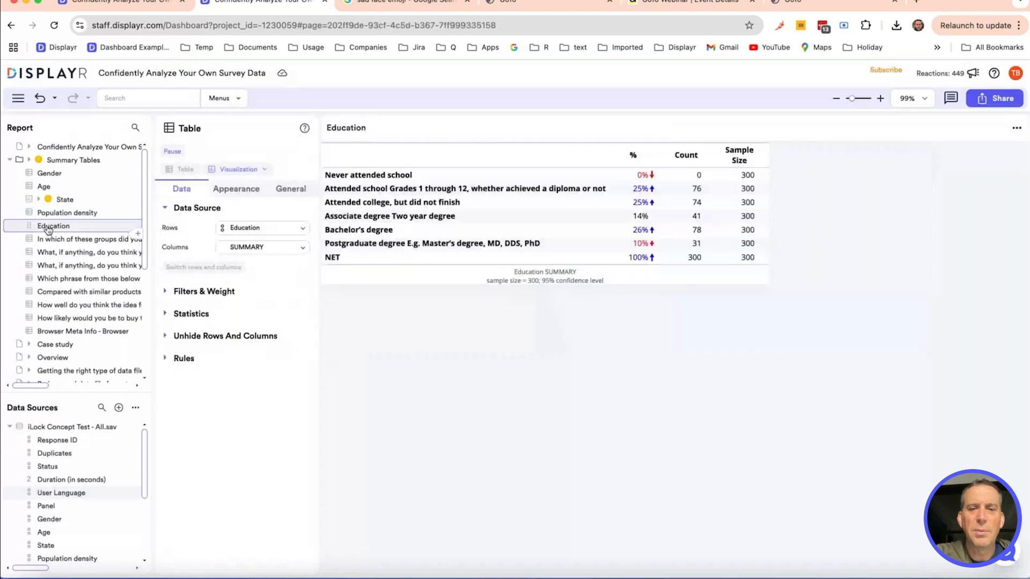
{"action": "right_click", "coordinate": [383, 175]}
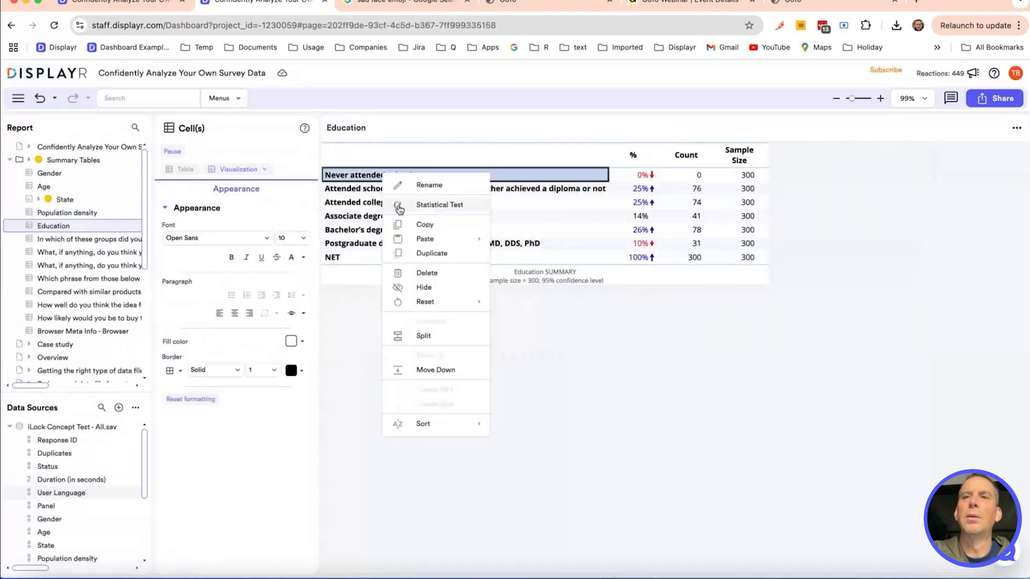
{"action": "left_click", "coordinate": [426, 275]}
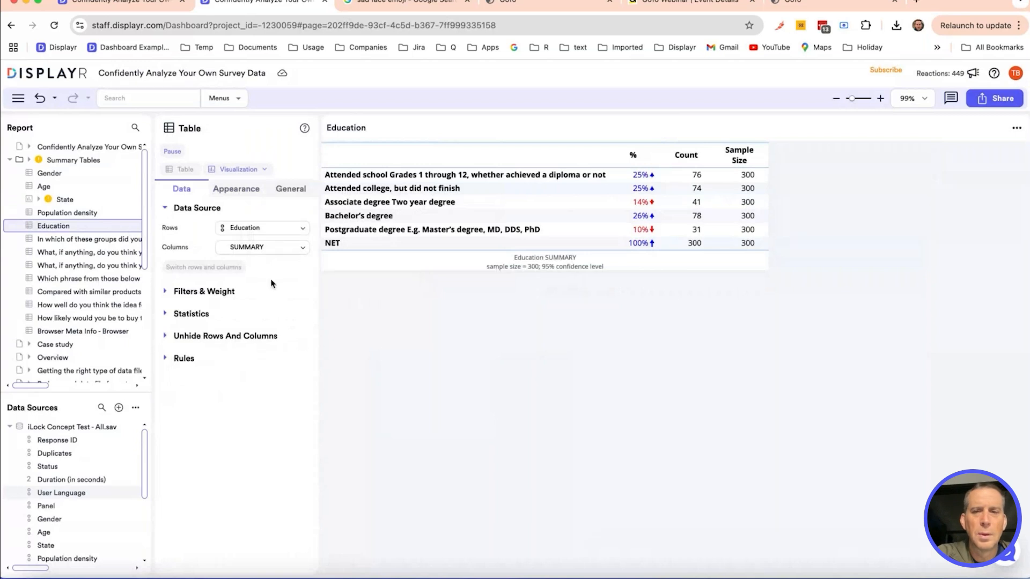
Step: Rename the total family income question in the data source as Family income
{"action": "left_click", "coordinate": [78, 243]}
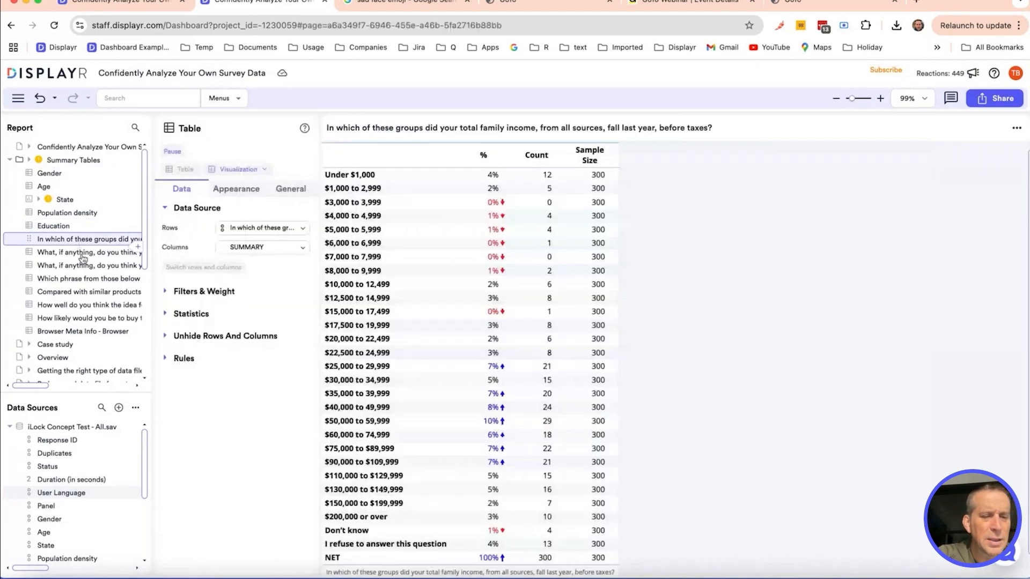
{"action": "scroll", "coordinate": [59, 512], "scroll_direction": "down", "scroll_amount": 5}
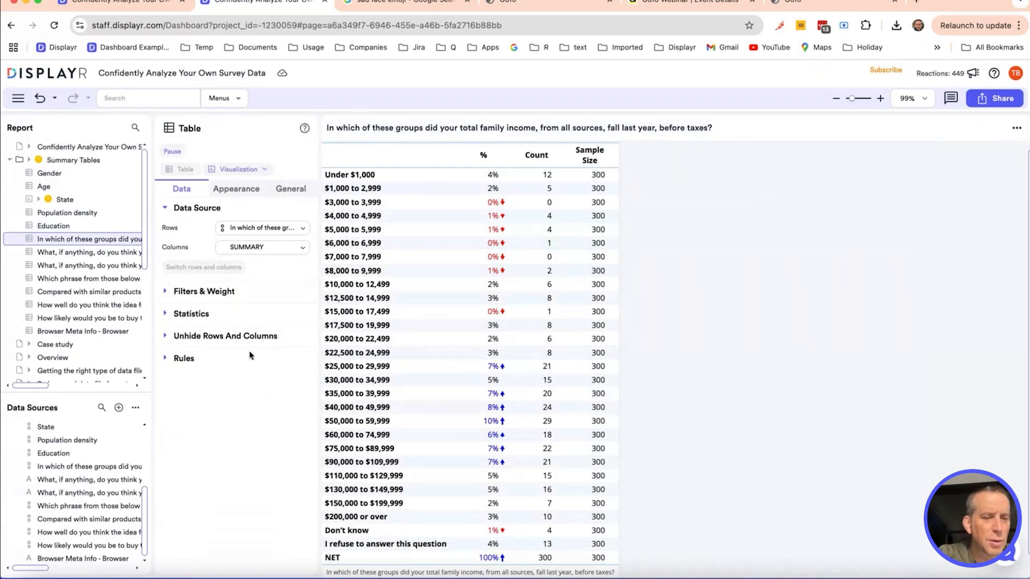
{"action": "right_click", "coordinate": [72, 469]}
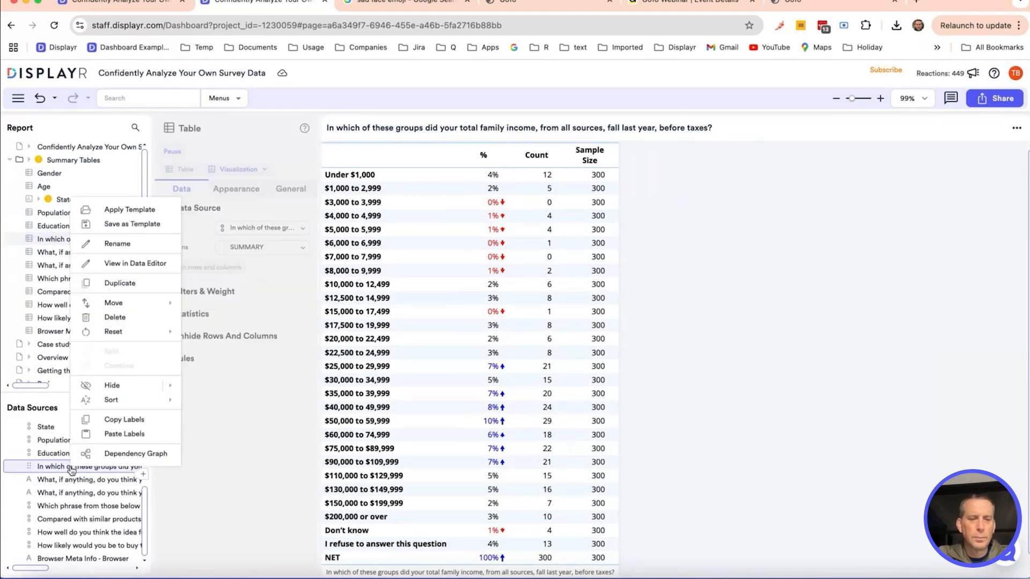
{"action": "left_click", "coordinate": [71, 470]}
{"action": "type", "text": "Family"}
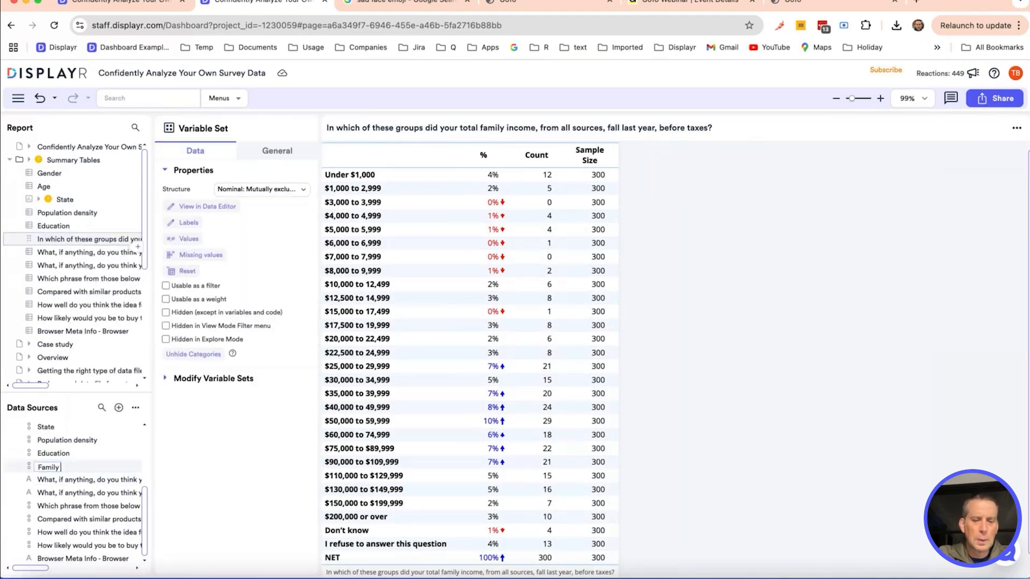
{"action": "type", "text": " Inc"}
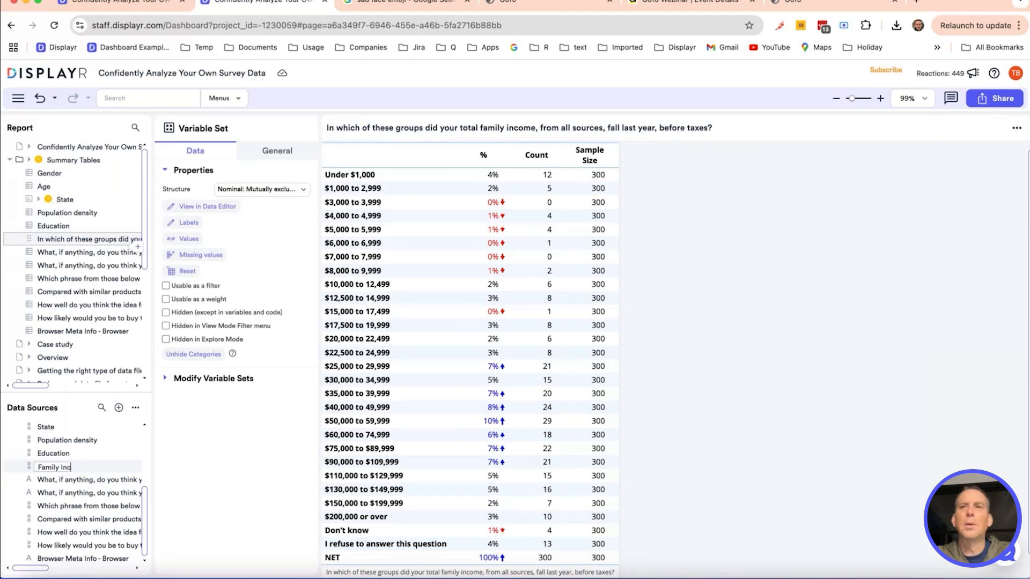
{"action": "type", "text": "ome"}
{"action": "key", "text": "Return"}
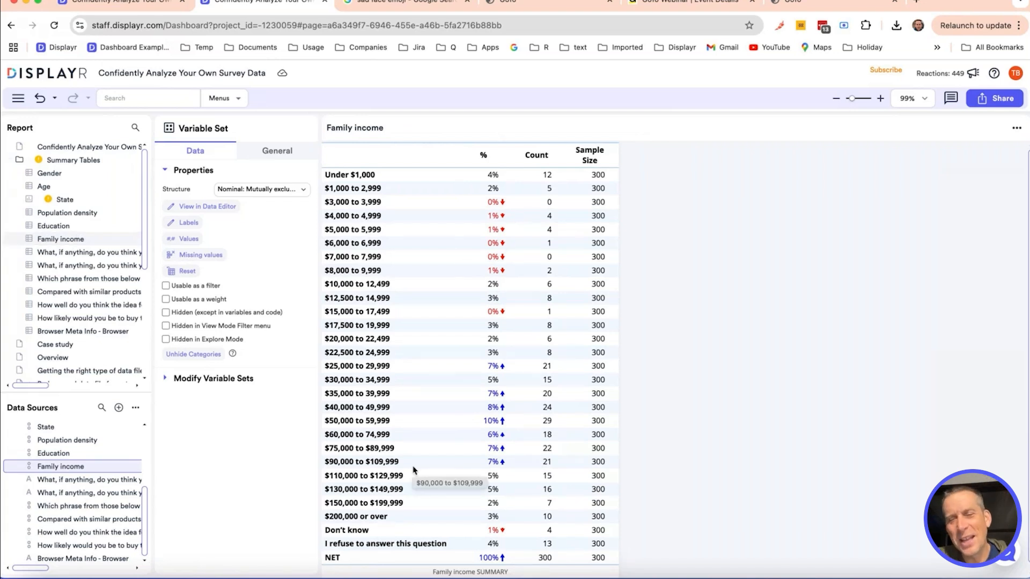
Step: Change the structure of the Family income variable set to Numeric
{"action": "scroll", "coordinate": [413, 471], "scroll_direction": "down", "scroll_amount": 1}
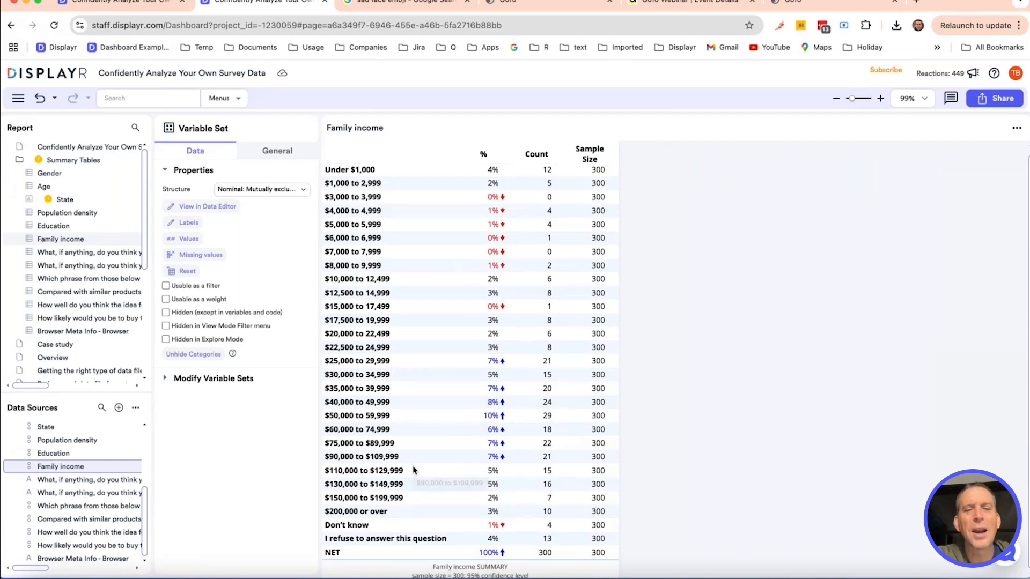
{"action": "scroll", "coordinate": [413, 471], "scroll_direction": "up", "scroll_amount": 1}
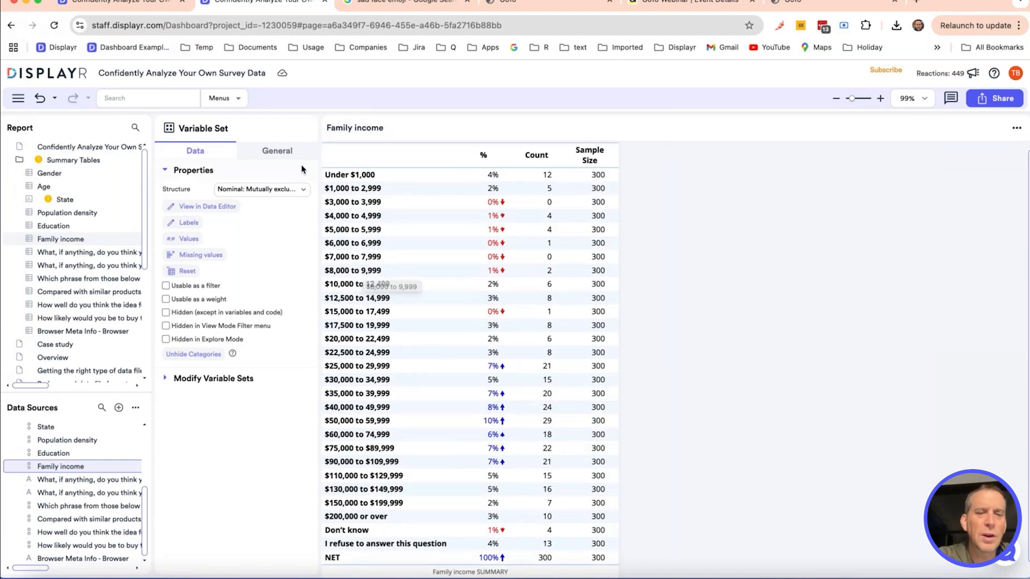
{"action": "left_click", "coordinate": [300, 189]}
{"action": "left_click", "coordinate": [295, 238]}
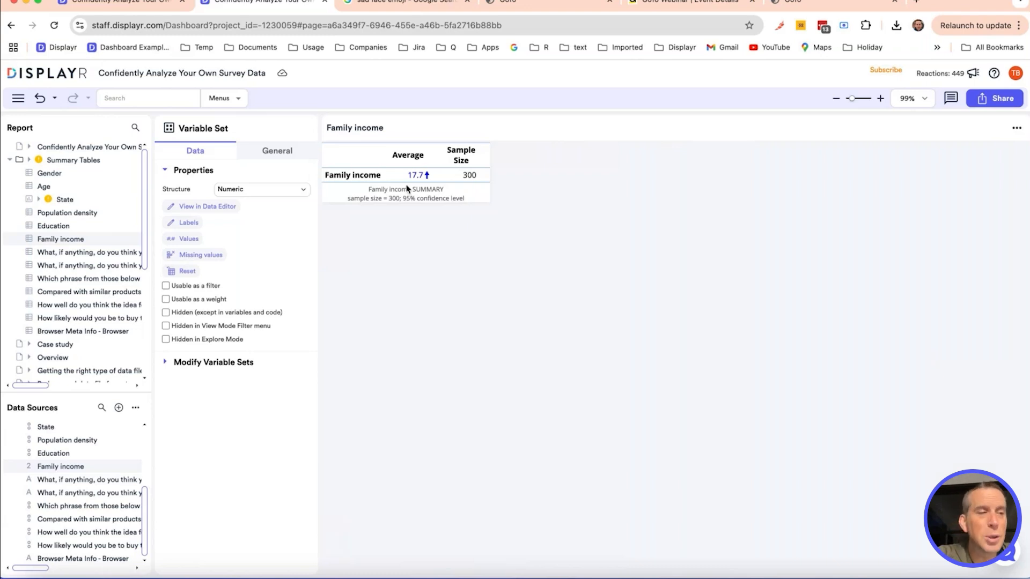
Step: Examine the values assigned to the Family income categories
{"action": "left_click", "coordinate": [185, 241]}
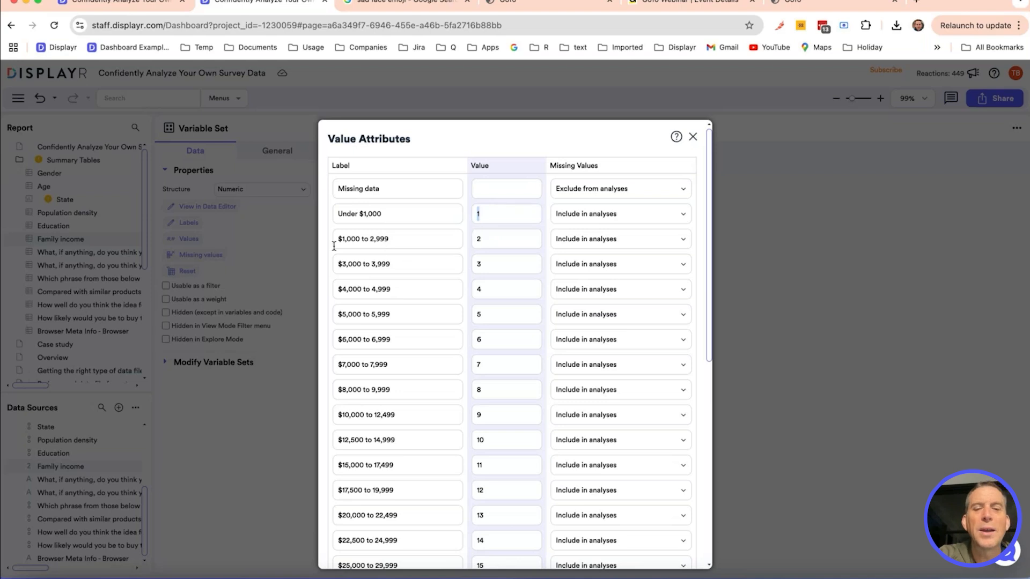
{"action": "left_click", "coordinate": [416, 239]}
{"action": "left_click", "coordinate": [496, 237]}
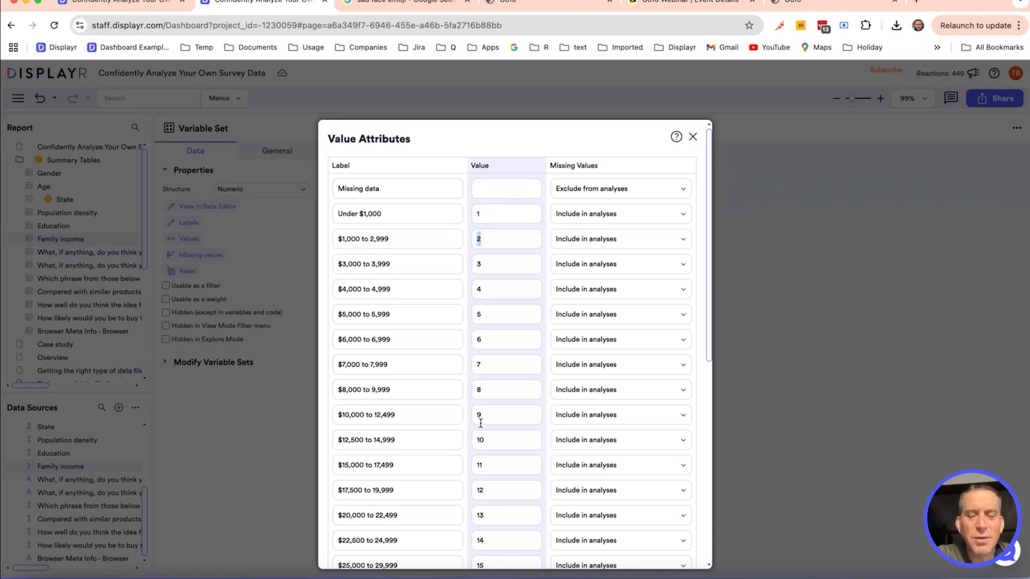
{"action": "scroll", "coordinate": [478, 438], "scroll_direction": "down", "scroll_amount": 3}
{"action": "scroll", "coordinate": [479, 440], "scroll_direction": "down", "scroll_amount": 1}
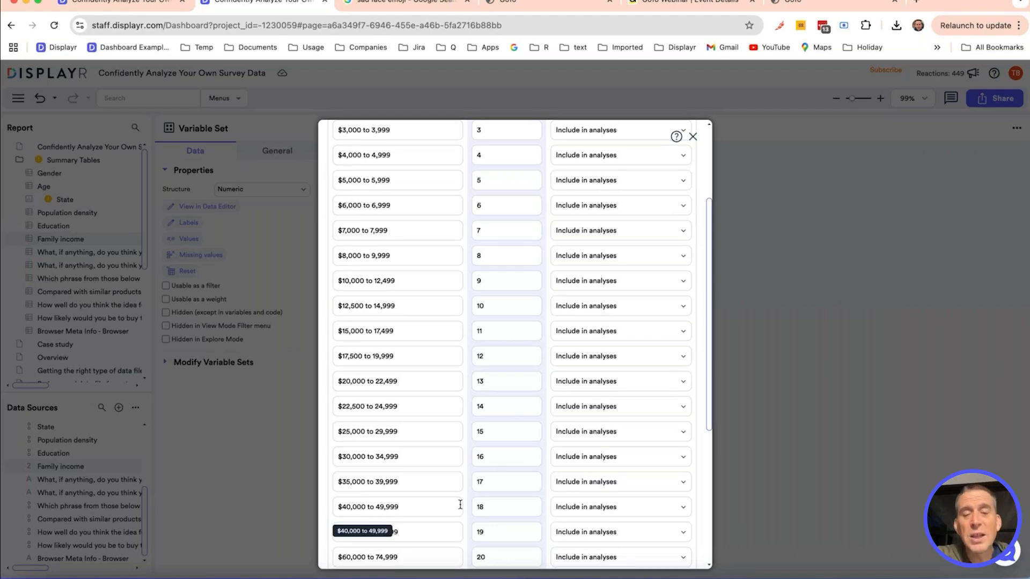
{"action": "scroll", "coordinate": [461, 505], "scroll_direction": "down", "scroll_amount": 2}
{"action": "scroll", "coordinate": [460, 505], "scroll_direction": "up", "scroll_amount": 6}
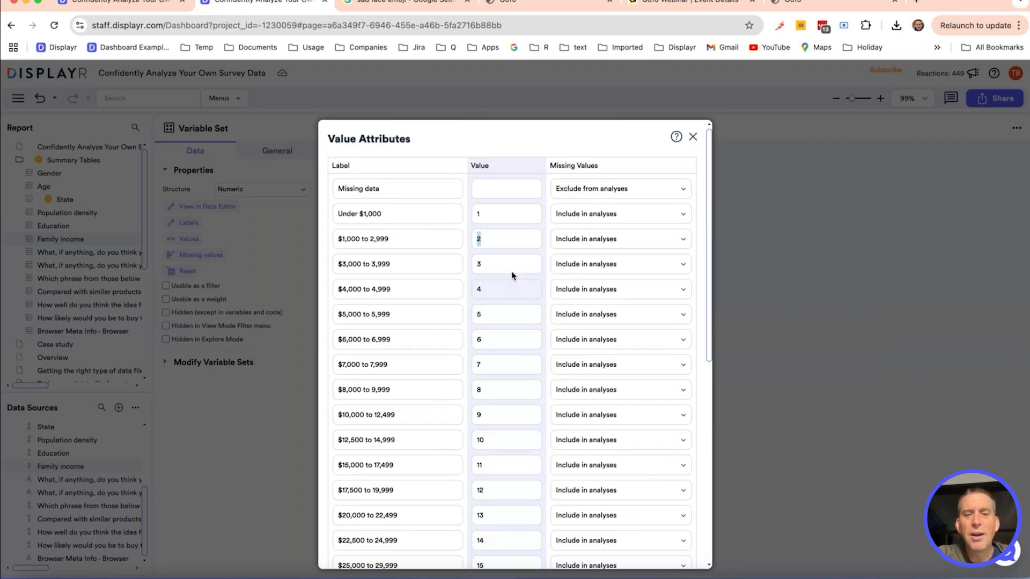
Step: Try recoding Under $1,000 as 500 and $1,000 to 2,999 as 2000 in the Family income values, and discard the edits
{"action": "left_click_drag", "start_coordinate": [495, 216], "coordinate": [443, 220]}
{"action": "type", "text": "500"}
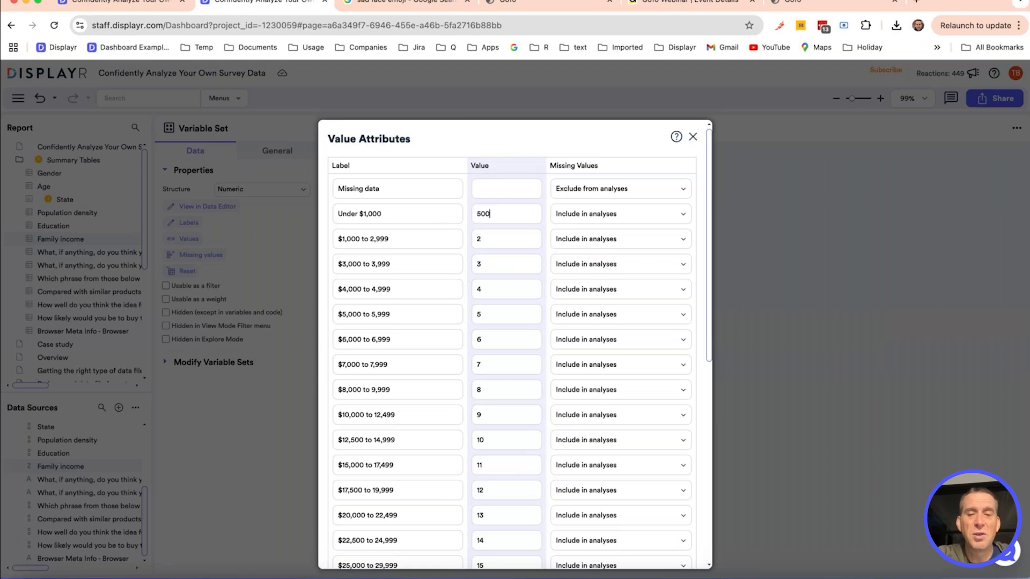
{"action": "left_click_drag", "start_coordinate": [509, 239], "coordinate": [318, 241]}
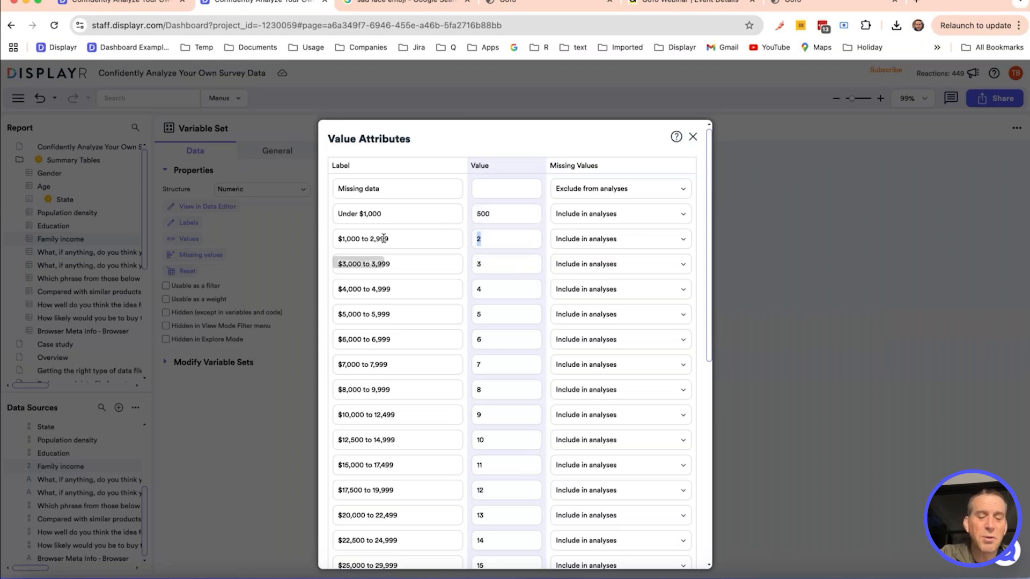
{"action": "type", "text": "2000"}
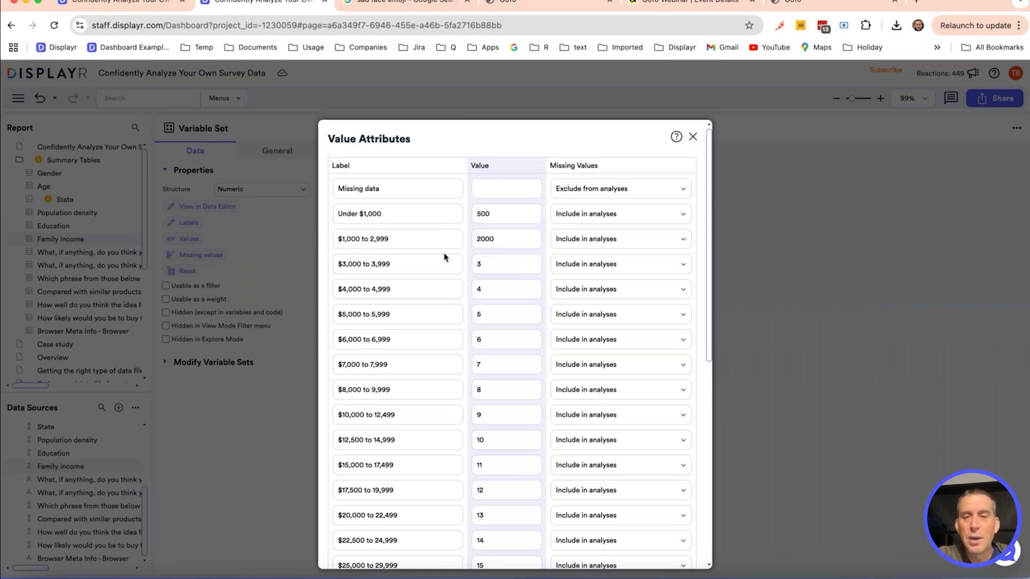
{"action": "left_click_drag", "start_coordinate": [508, 264], "coordinate": [375, 269]}
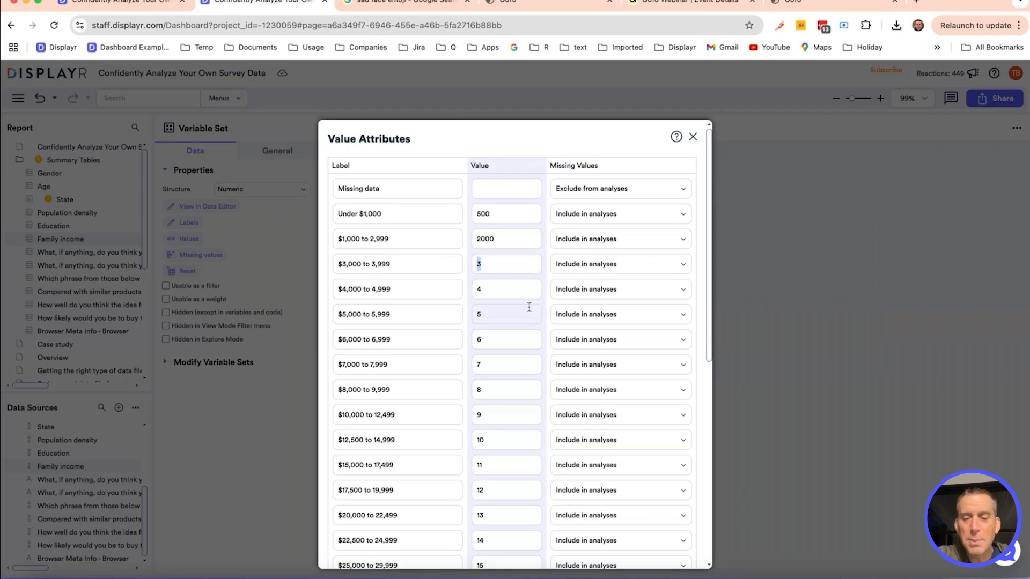
{"action": "scroll", "coordinate": [529, 308], "scroll_direction": "down", "scroll_amount": 2}
{"action": "scroll", "coordinate": [529, 308], "scroll_direction": "down", "scroll_amount": 5}
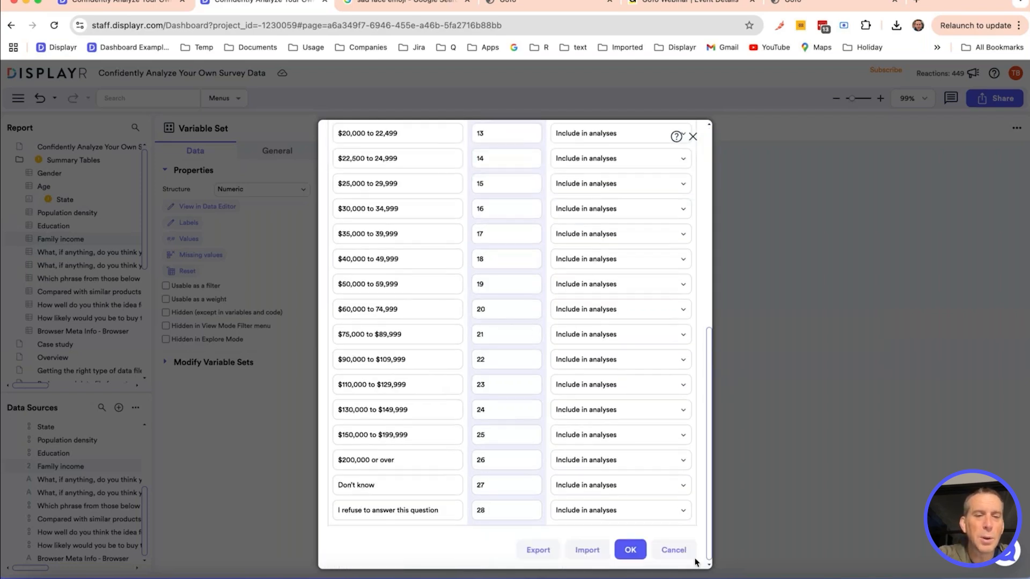
{"action": "scroll", "coordinate": [681, 552], "scroll_direction": "up", "scroll_amount": 1}
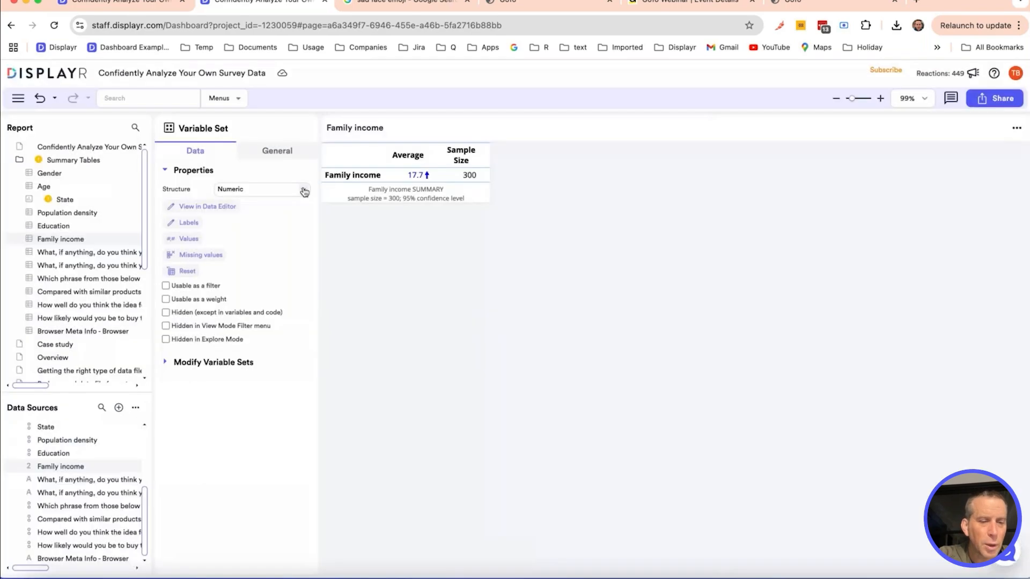
Step: Return the Family income variable set to the Nominal mutually exclusive structure
{"action": "left_click", "coordinate": [304, 192]}
{"action": "left_click", "coordinate": [293, 221]}
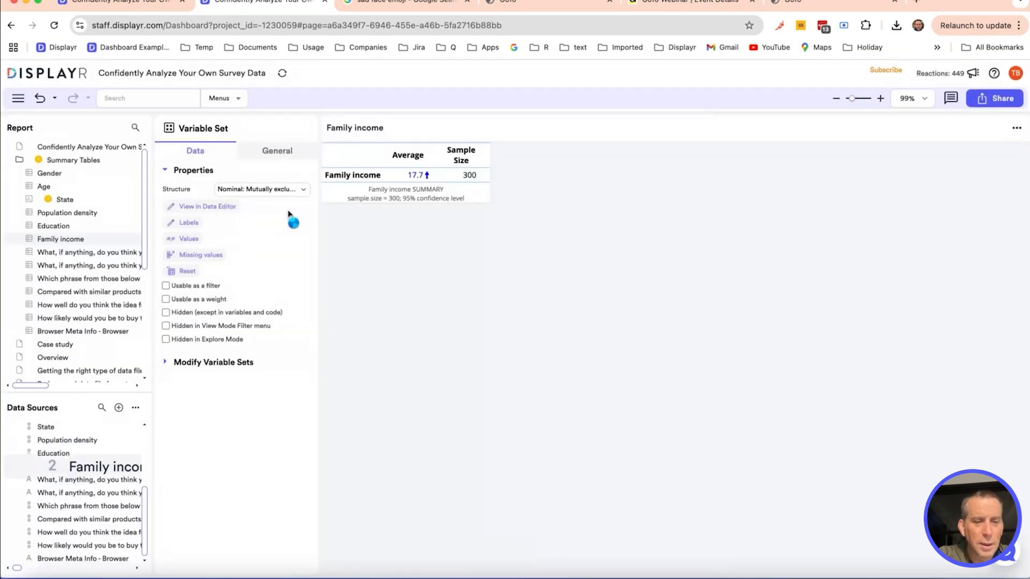
Step: Create a numeric version of the Family income variable with the Category Midpoints transformation
{"action": "left_click", "coordinate": [49, 471]}
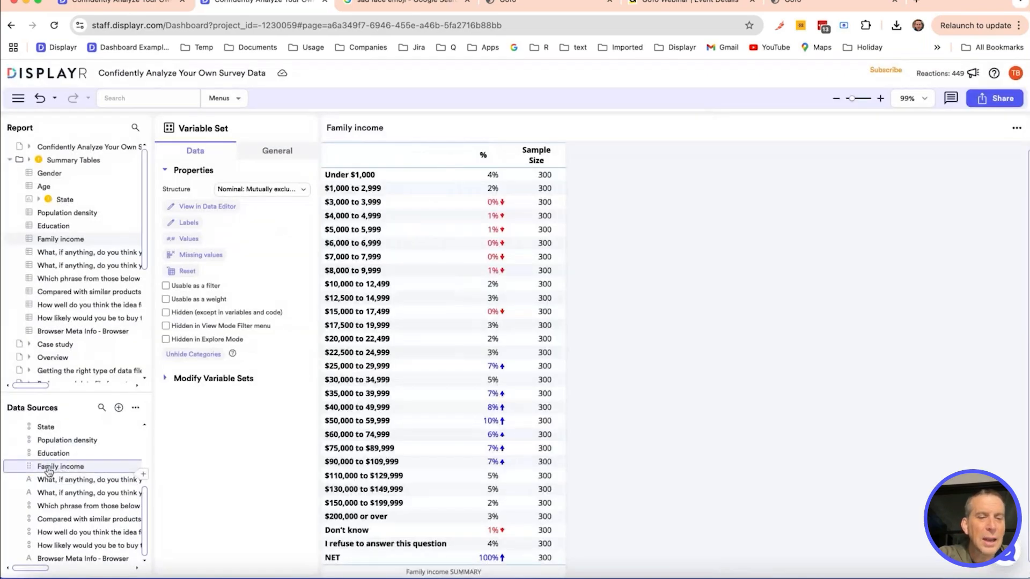
{"action": "left_click", "coordinate": [143, 475]}
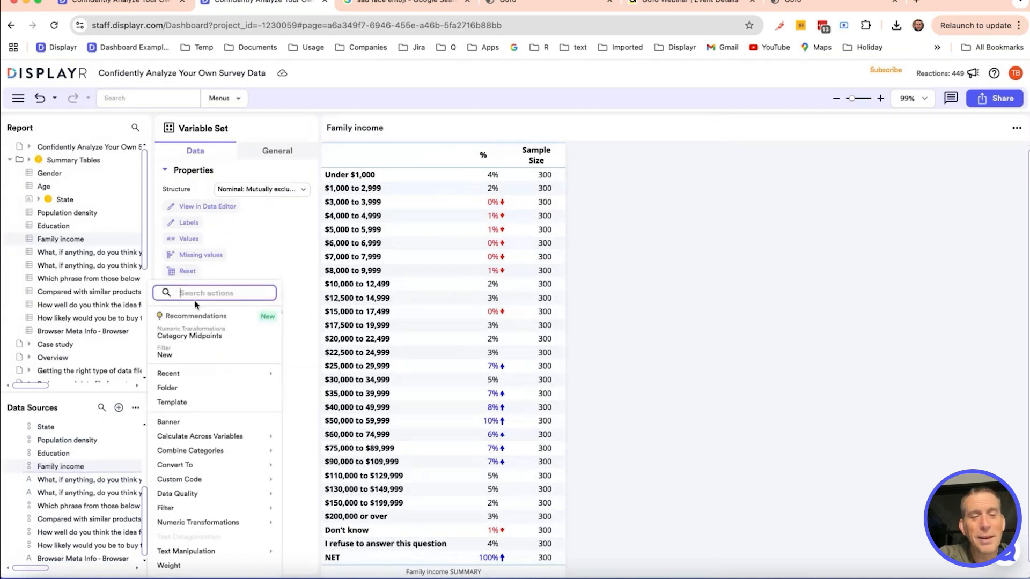
{"action": "left_click", "coordinate": [204, 335]}
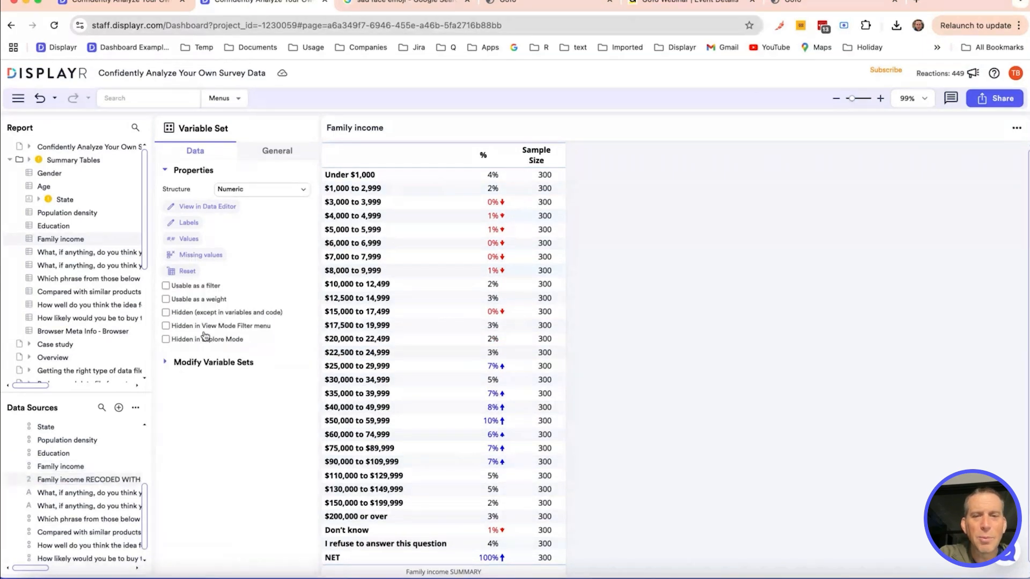
Step: Replace the Family income table's data with the midpoint-recoded variable and display its average with a currency symbol
{"action": "left_click_drag", "start_coordinate": [57, 485], "coordinate": [416, 157]}
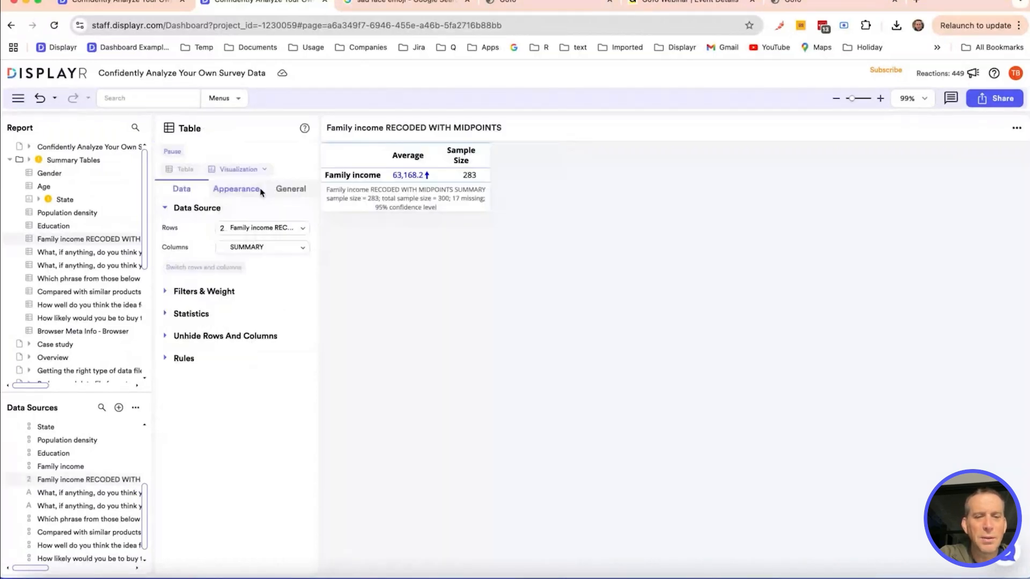
{"action": "left_click", "coordinate": [241, 194]}
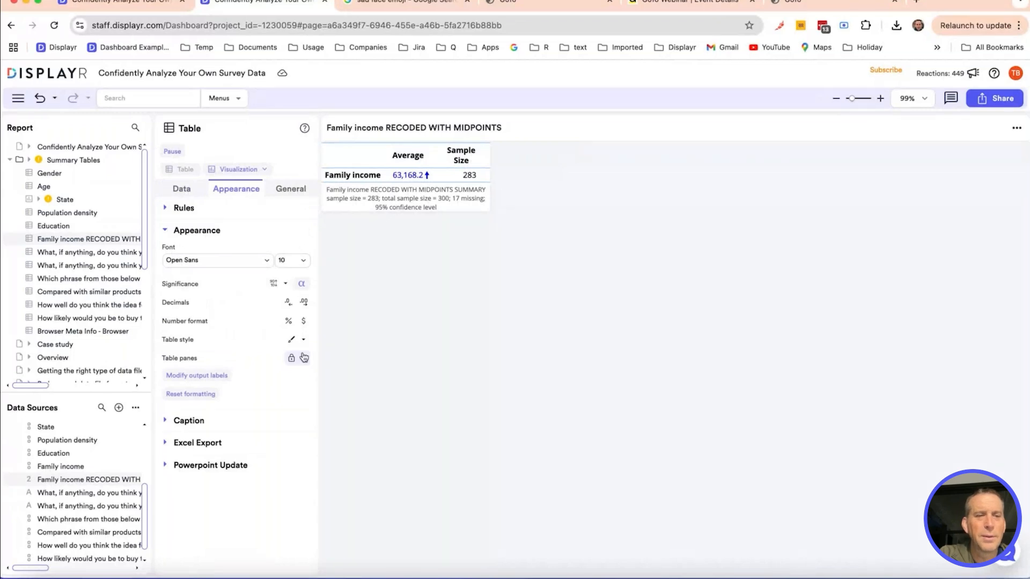
{"action": "left_click", "coordinate": [303, 323]}
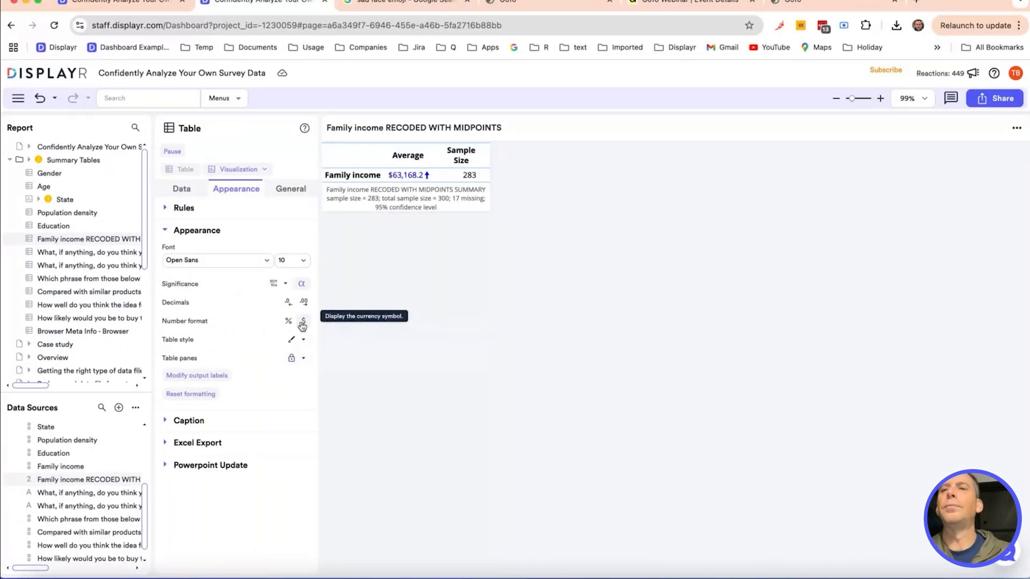
Step: Rename the open-ended question on what people would like about the product as Likes in the data source
{"action": "left_click", "coordinate": [78, 254]}
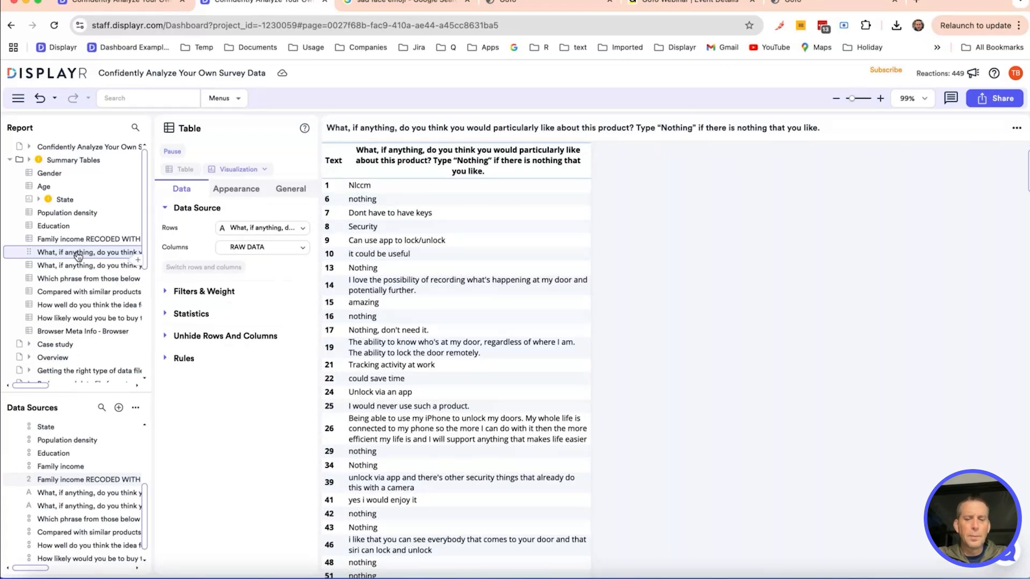
{"action": "right_click", "coordinate": [54, 491]}
{"action": "left_click", "coordinate": [102, 265]}
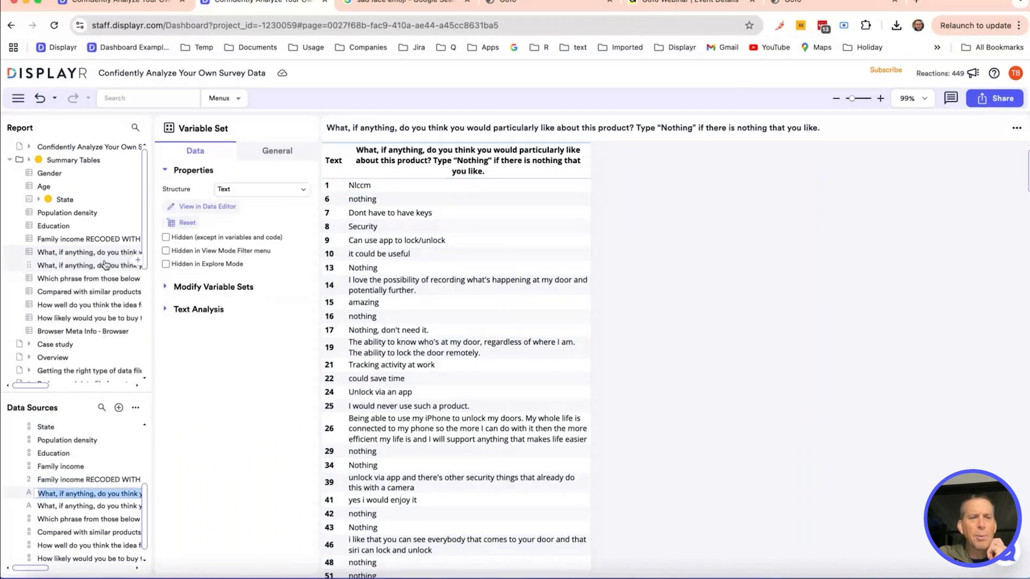
{"action": "type", "text": "Likes"}
{"action": "key", "text": "Return"}
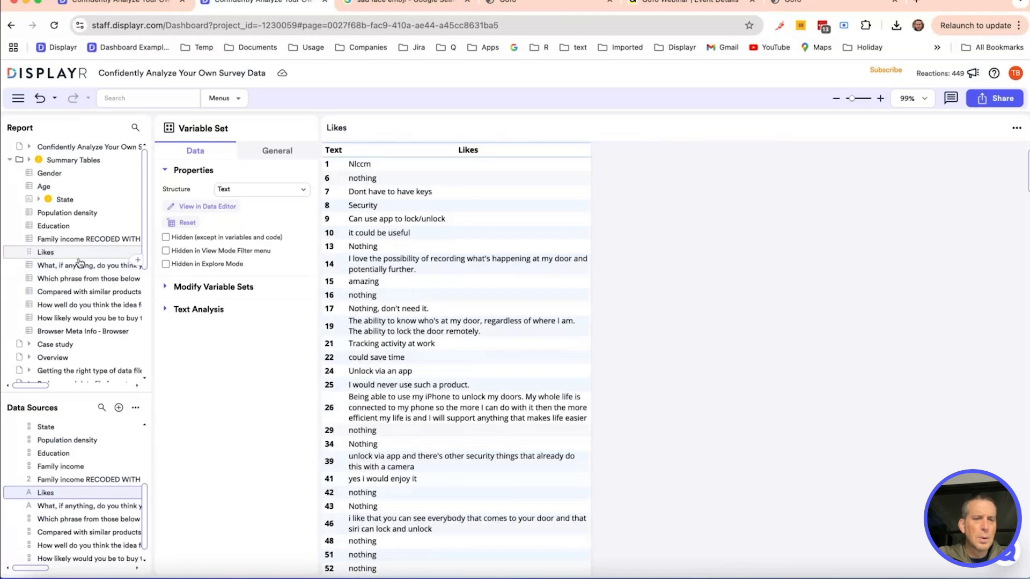
Step: Rename the summary table of what people would dislike about the product as Dislikes
{"action": "right_click", "coordinate": [98, 270]}
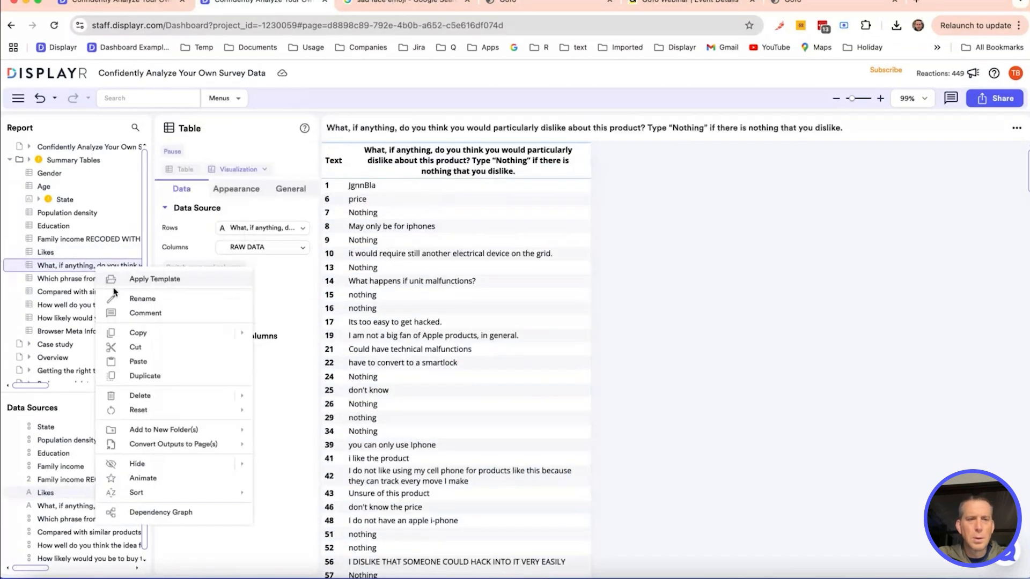
{"action": "left_click", "coordinate": [121, 299]}
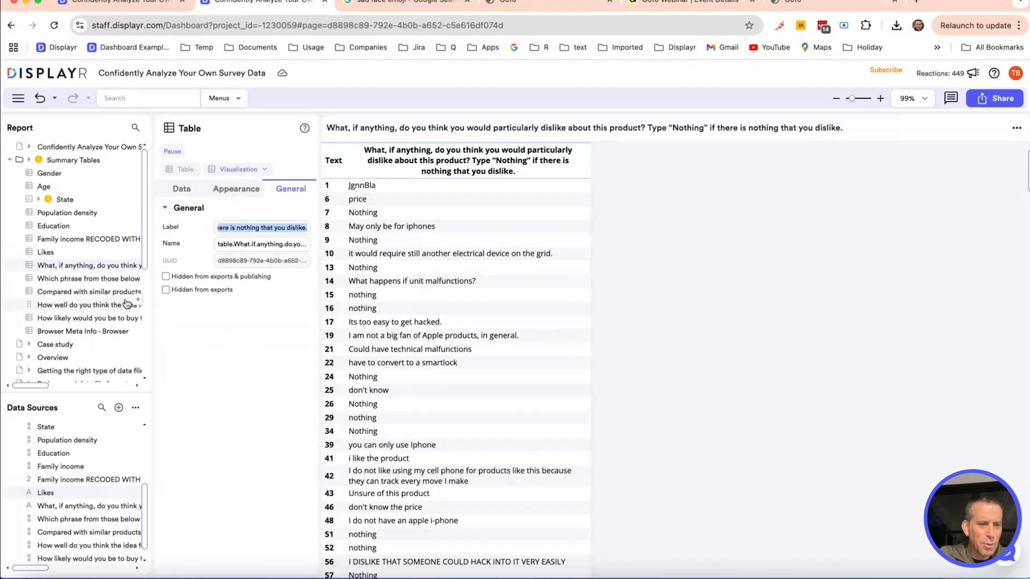
{"action": "type", "text": "Dislikes"}
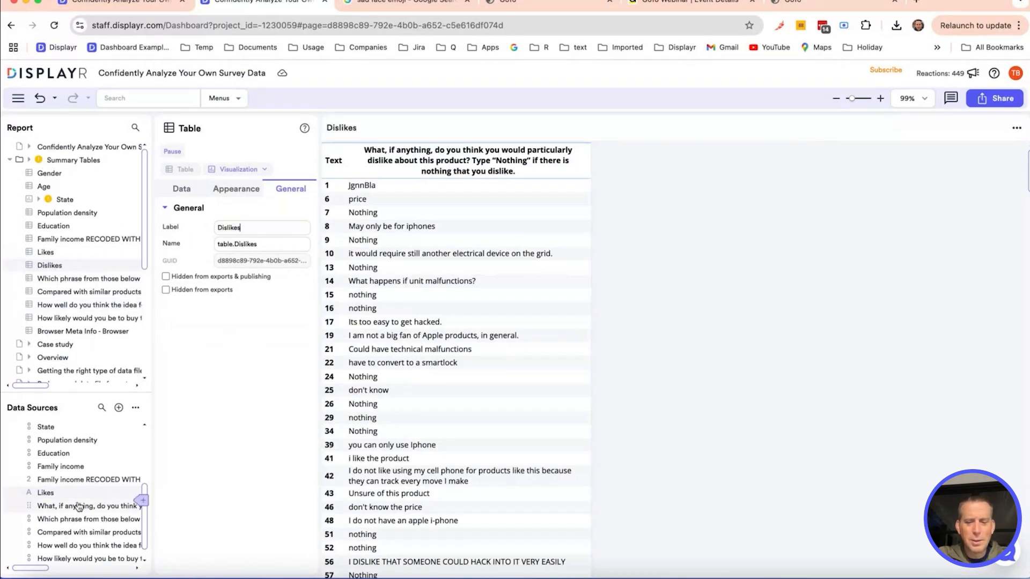
Step: Rename the open-ended question on what people would dislike about the product as Dislikes in the data source
{"action": "left_click", "coordinate": [68, 507]}
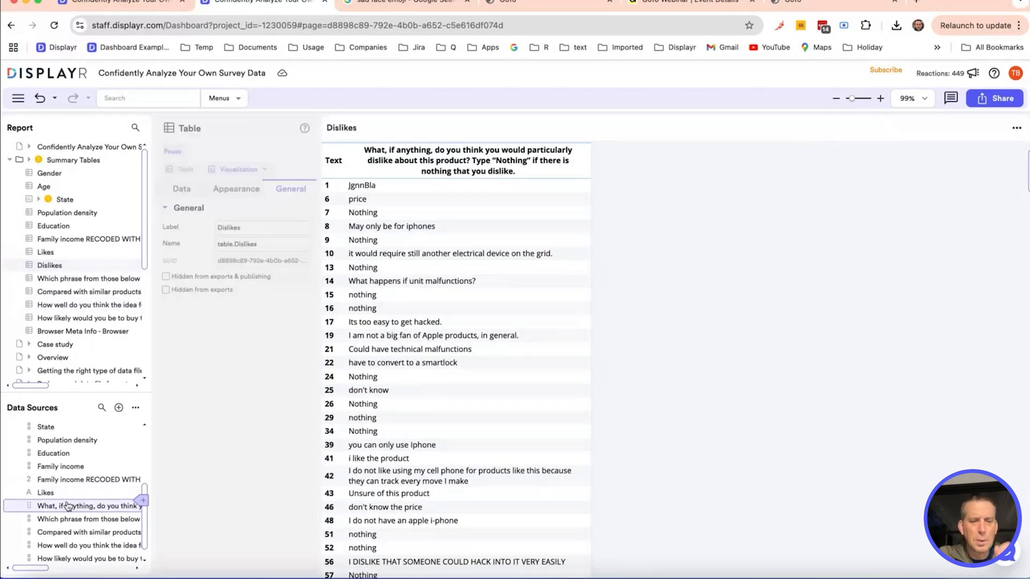
{"action": "double_click", "coordinate": [68, 507]}
{"action": "type", "text": "Di"}
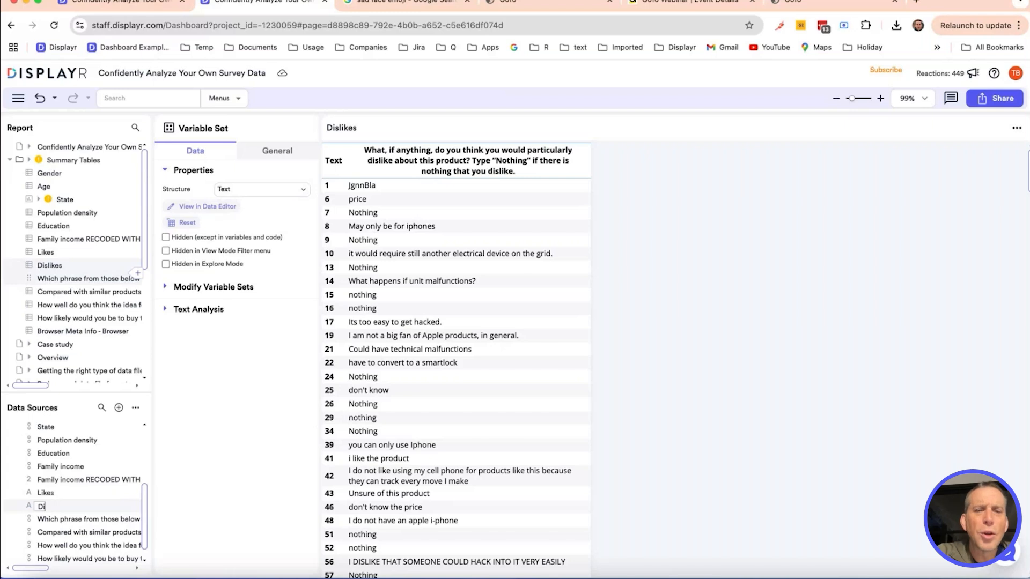
{"action": "type", "text": "slikes"}
{"action": "key", "text": "Return"}
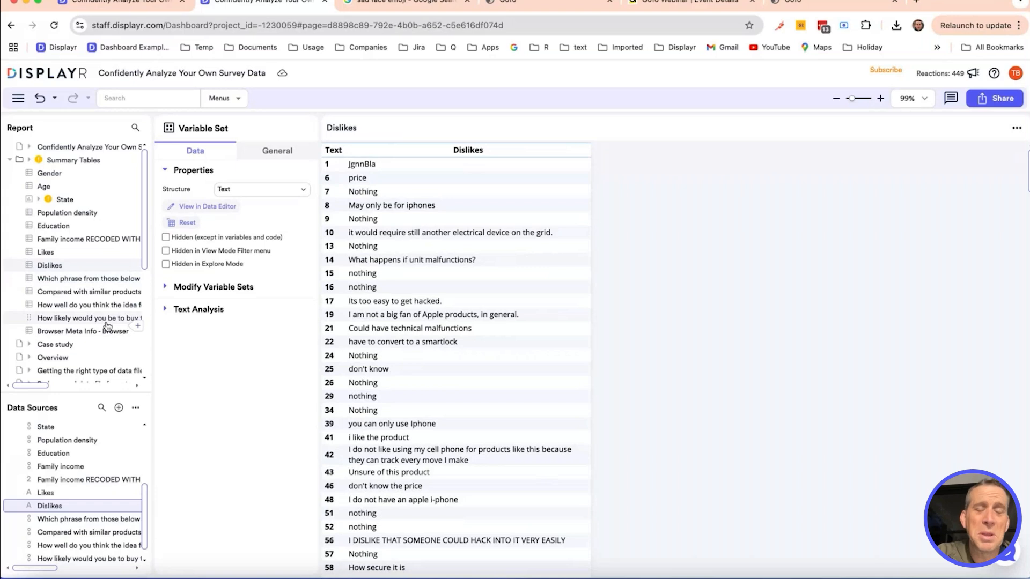
Step: Check the Likes and Dislikes tables, and create a Poor Text Data variable from both text questions
{"action": "left_click", "coordinate": [60, 254]}
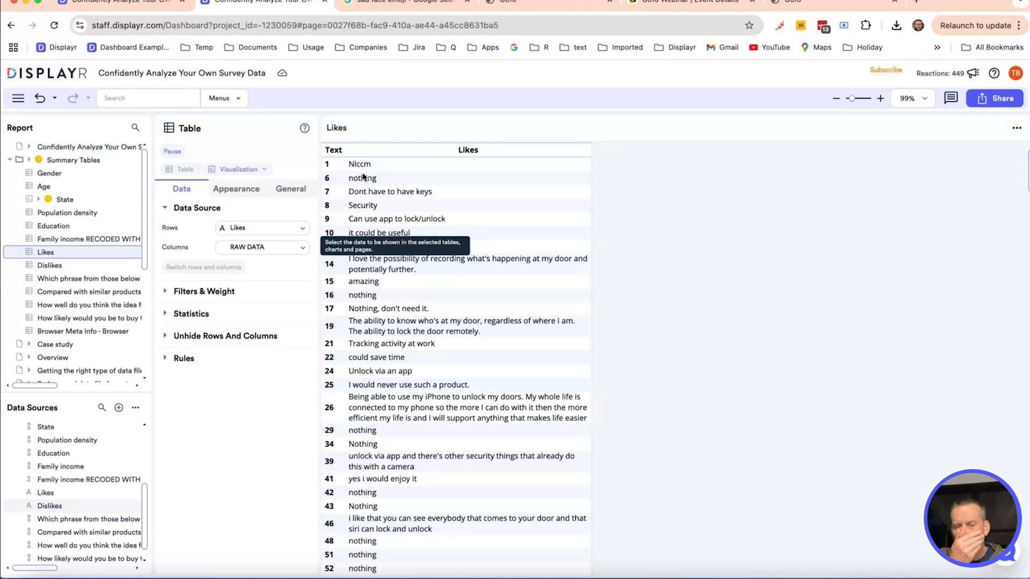
{"action": "key", "text": "Down"}
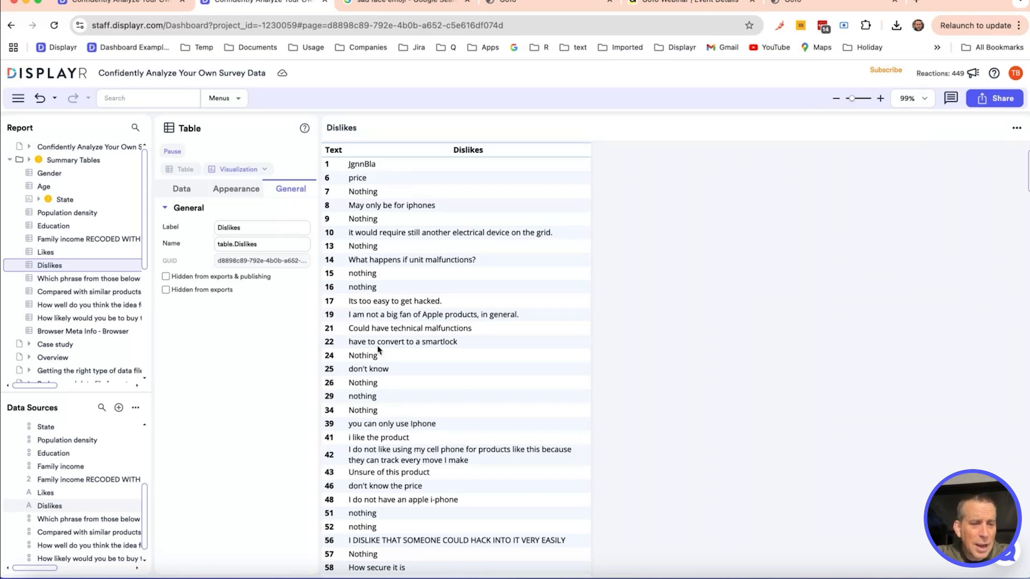
{"action": "left_click", "coordinate": [75, 493], "text": "shift"}
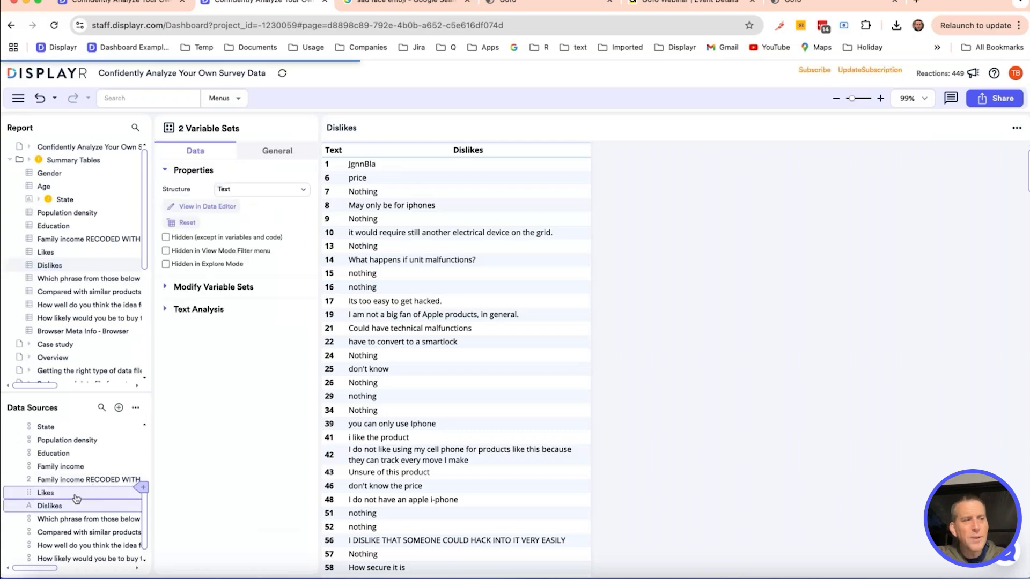
{"action": "mouse_move", "coordinate": [134, 511]}
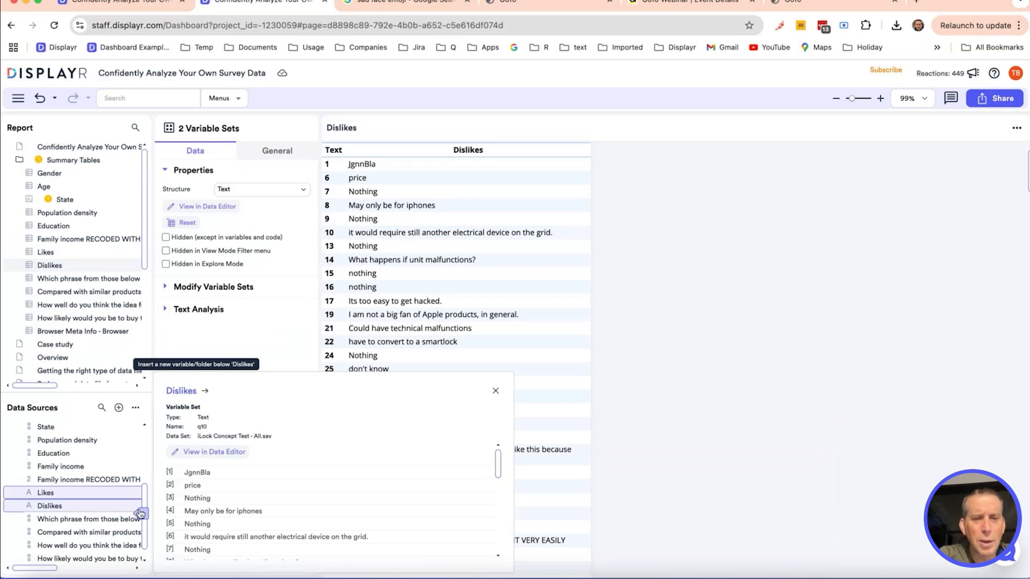
{"action": "left_click", "coordinate": [140, 514]}
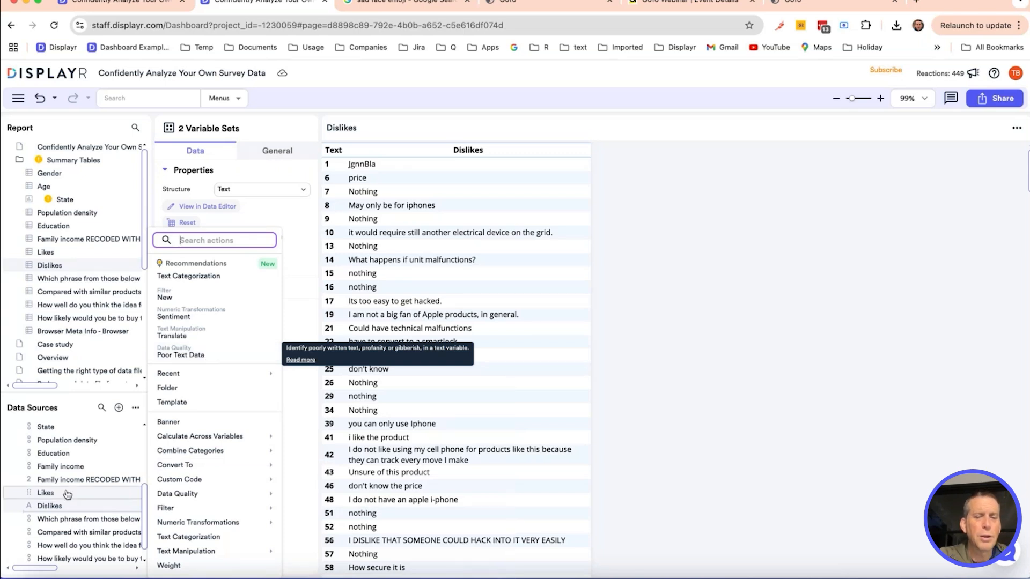
{"action": "left_click", "coordinate": [196, 356]}
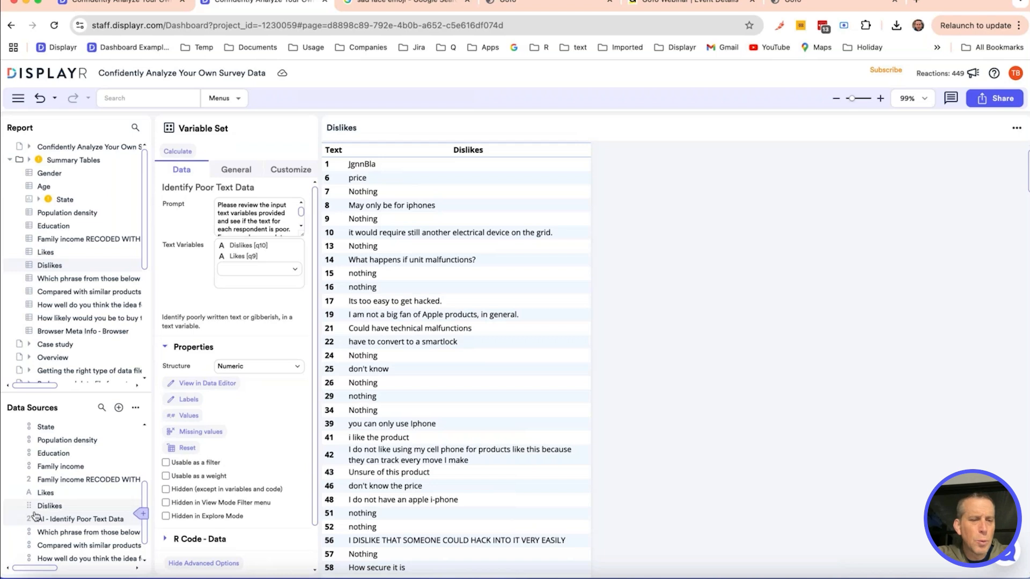
Step: View the Likes, Dislikes and AI - Identify Poor Text Data variables together in the Data Editor
{"action": "mouse_move", "coordinate": [57, 523]}
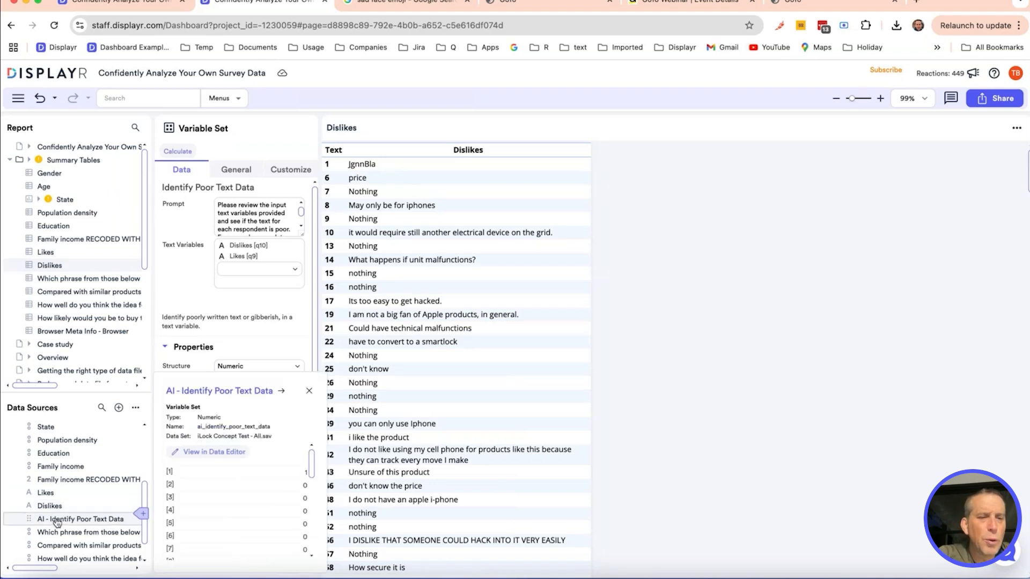
{"action": "left_click", "coordinate": [57, 496], "text": "shift"}
{"action": "right_click", "coordinate": [57, 496]}
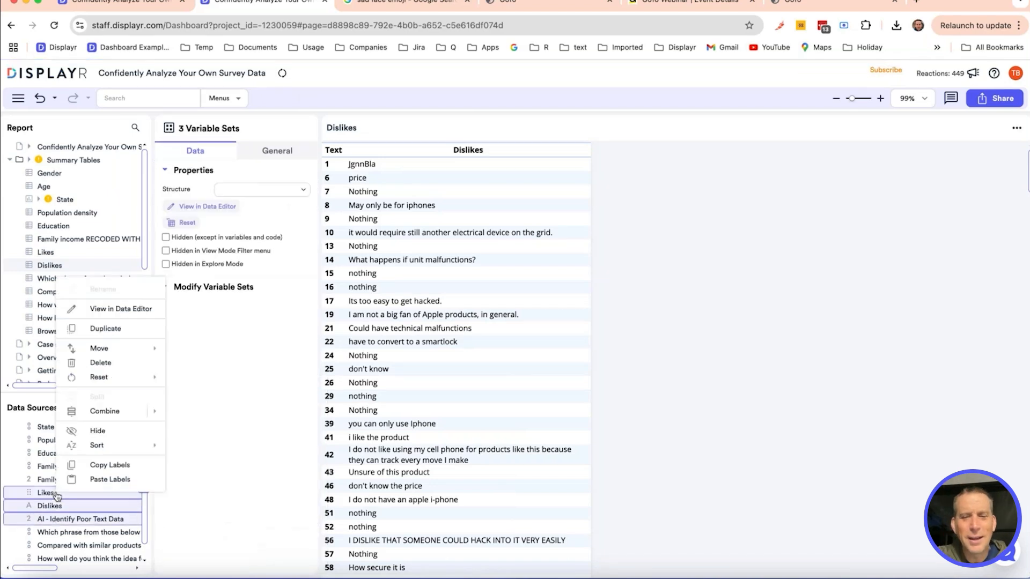
{"action": "left_click", "coordinate": [126, 318]}
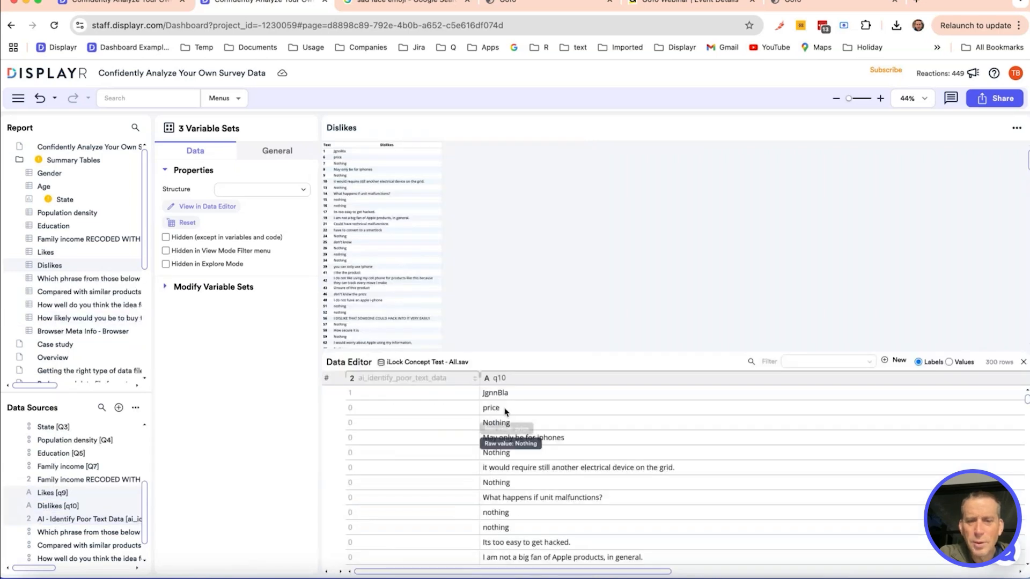
Step: Sort the rows so cases flagged as poor text come first, and narrow the q10 and q9 columns to show them side by side
{"action": "scroll", "coordinate": [491, 398], "scroll_direction": "down", "scroll_amount": 1}
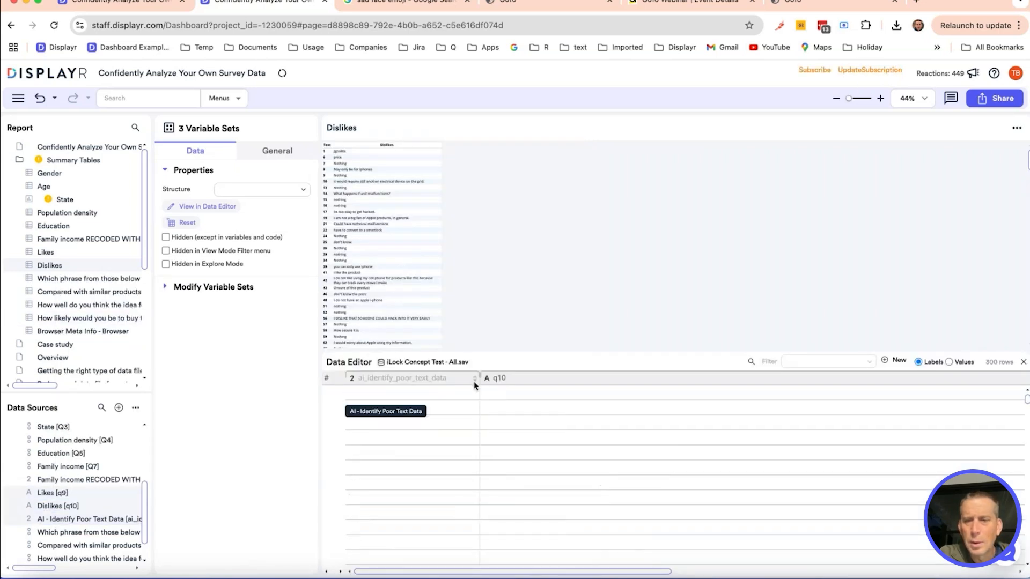
{"action": "scroll", "coordinate": [676, 416], "scroll_direction": "right", "scroll_amount": 3}
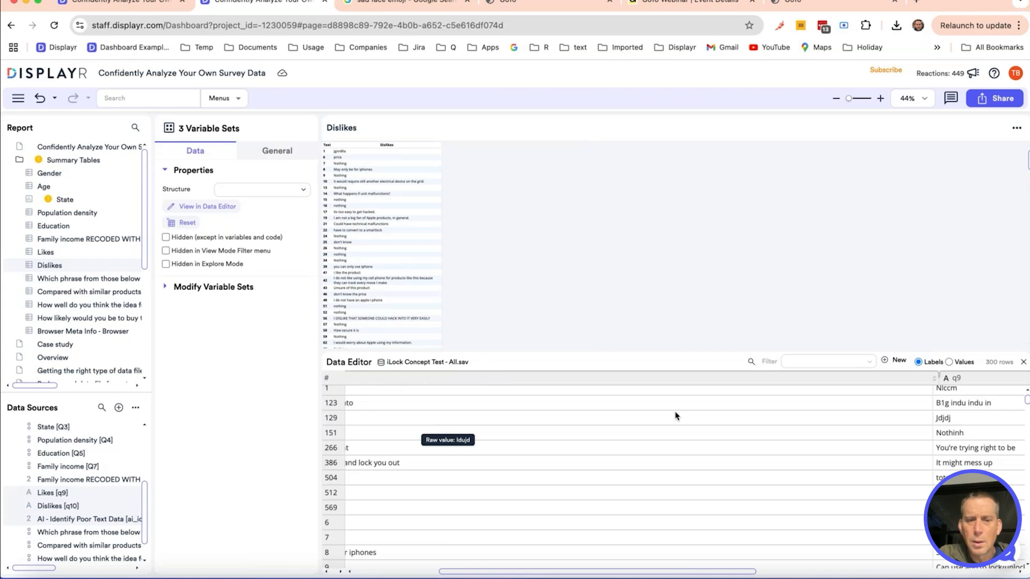
{"action": "scroll", "coordinate": [676, 416], "scroll_direction": "right", "scroll_amount": 2}
{"action": "left_click_drag", "start_coordinate": [852, 382], "coordinate": [404, 397]}
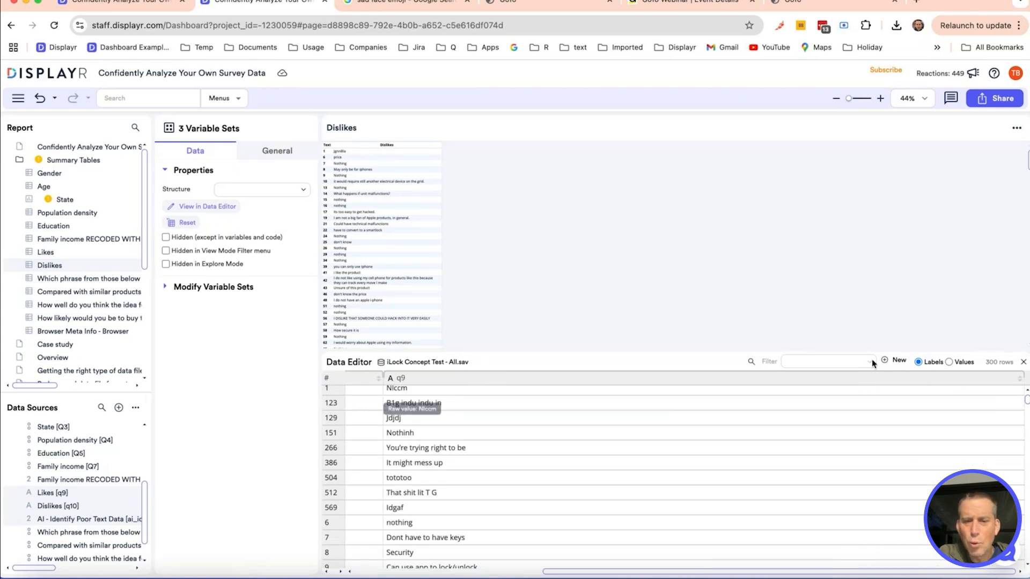
{"action": "left_click_drag", "start_coordinate": [1022, 377], "coordinate": [495, 417]}
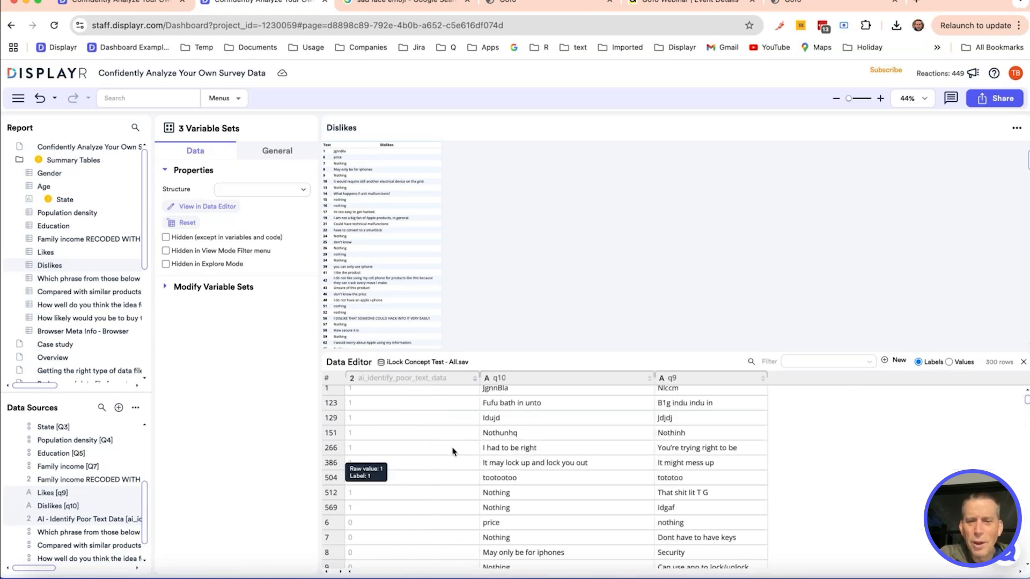
{"action": "scroll", "coordinate": [353, 403], "scroll_direction": "up", "scroll_amount": 1}
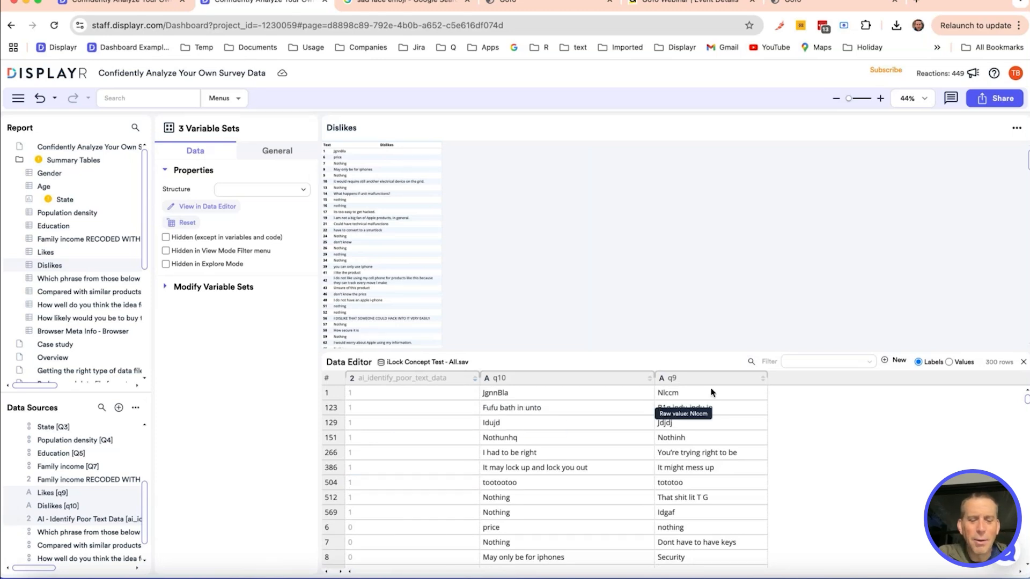
Step: Delete the flagged poor-text cases 1, 123, 129, 151, 266, 386, 504, 512 and 569 from the data set and close the Data Editor
{"action": "left_click", "coordinate": [337, 397]}
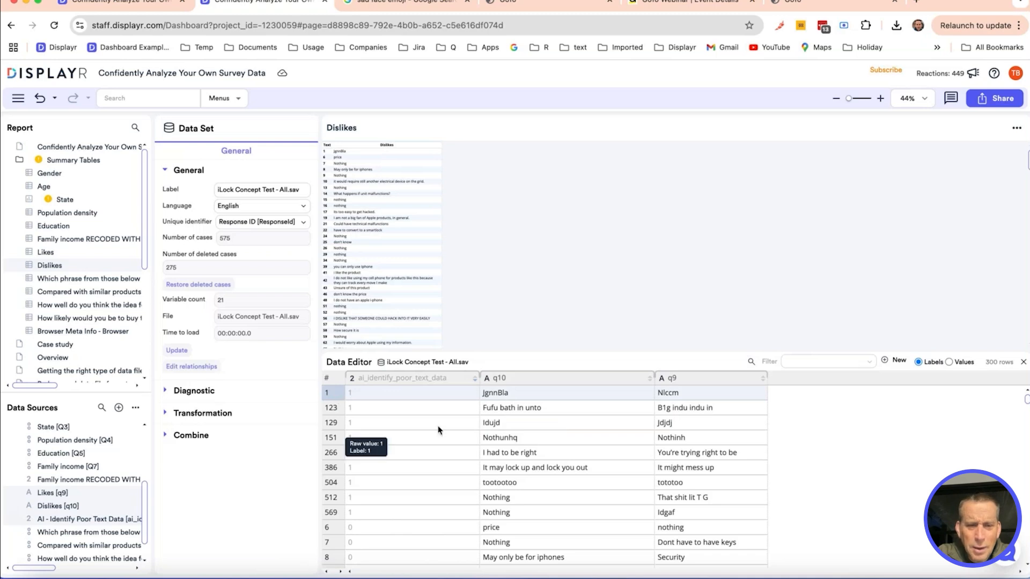
{"action": "left_click", "coordinate": [332, 412], "text": "shift"}
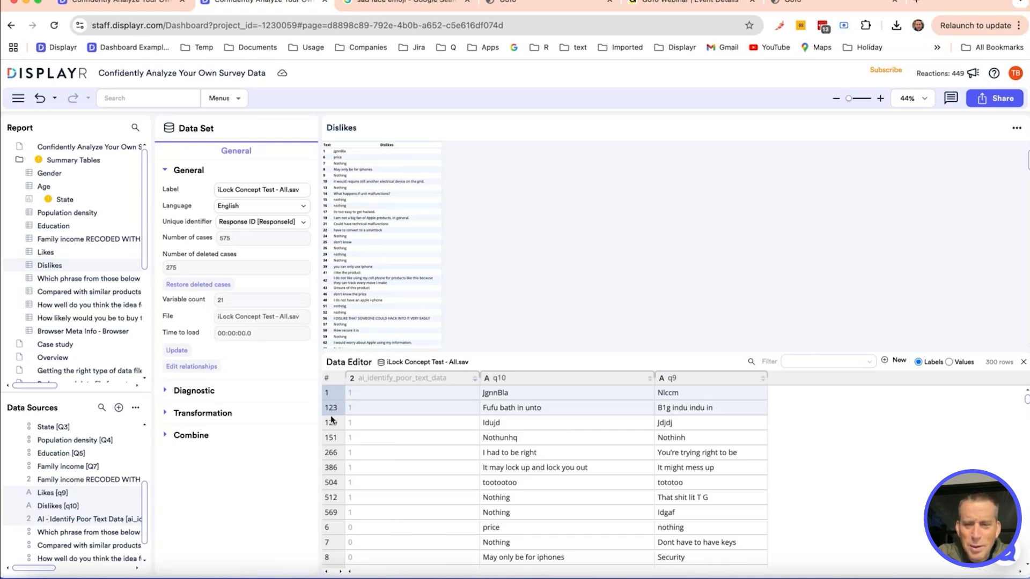
{"action": "left_click", "coordinate": [332, 422], "text": "shift"}
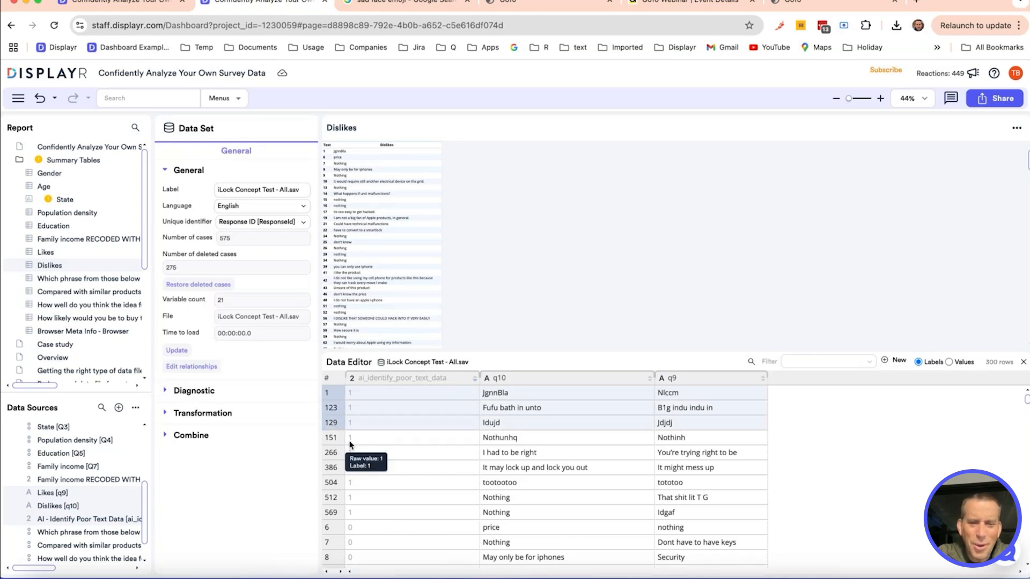
{"action": "left_click", "coordinate": [334, 438], "text": "shift"}
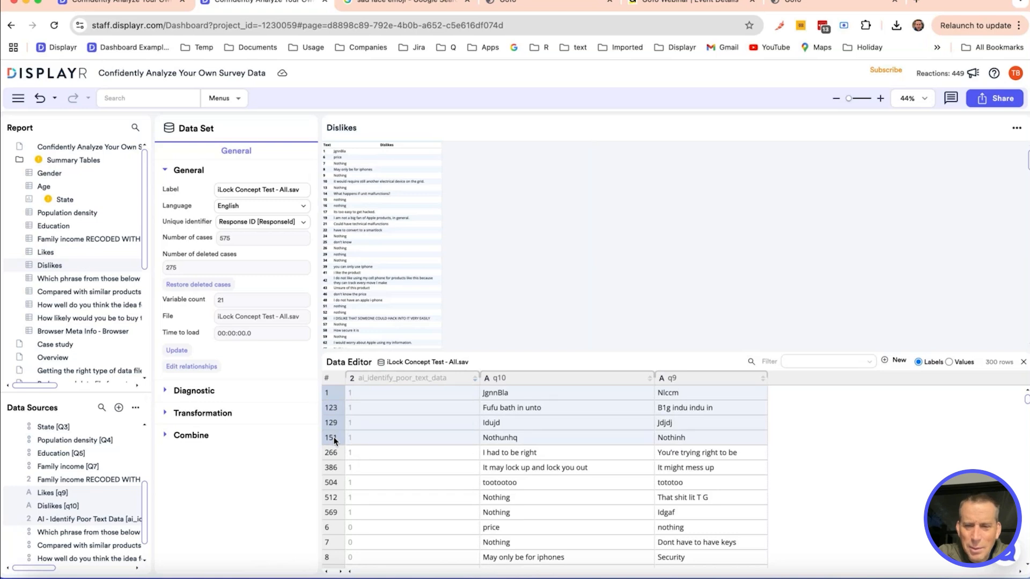
{"action": "left_click", "coordinate": [335, 453], "text": "shift"}
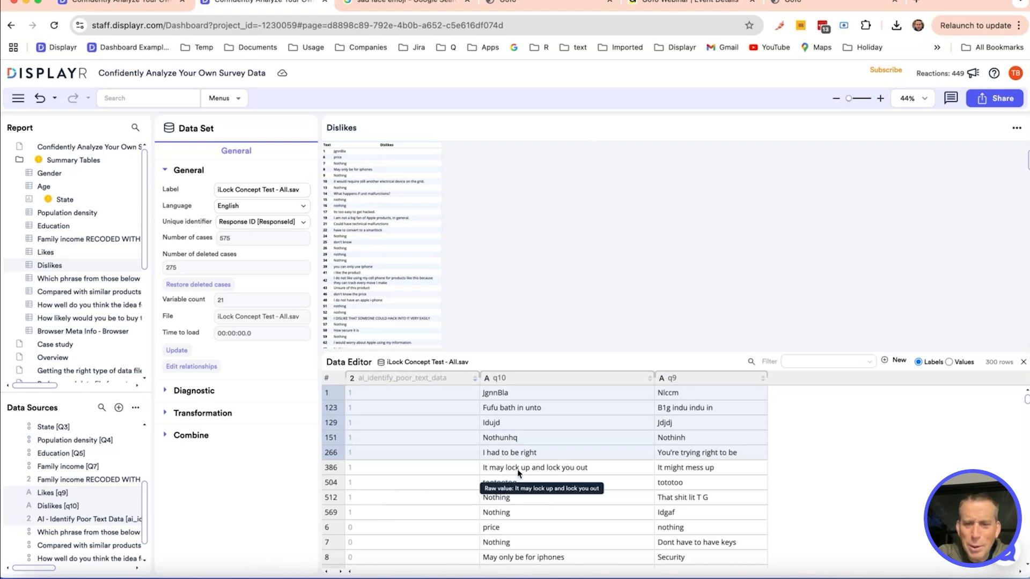
{"action": "left_click", "coordinate": [331, 468], "text": "shift"}
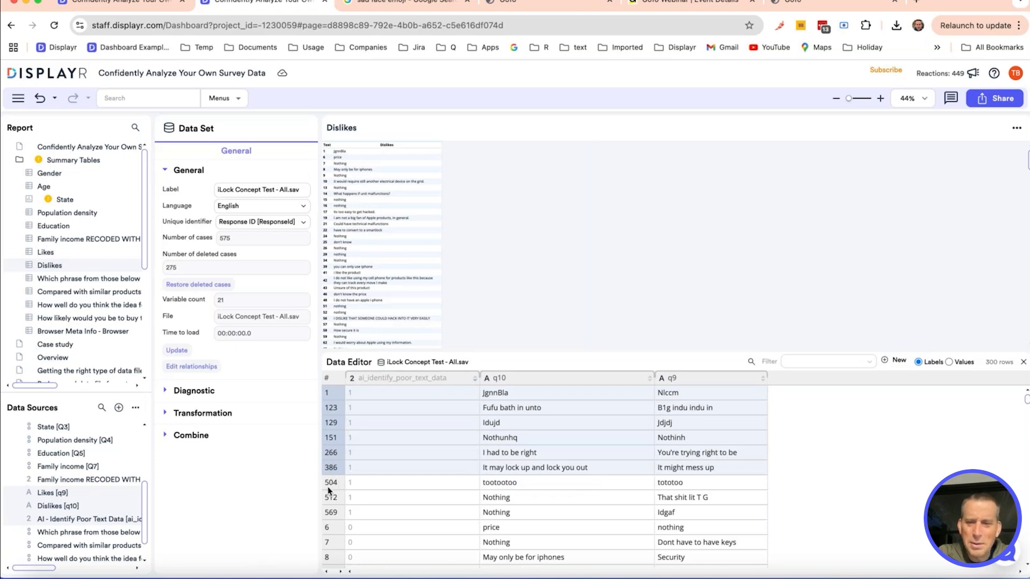
{"action": "left_click", "coordinate": [330, 486], "text": "shift"}
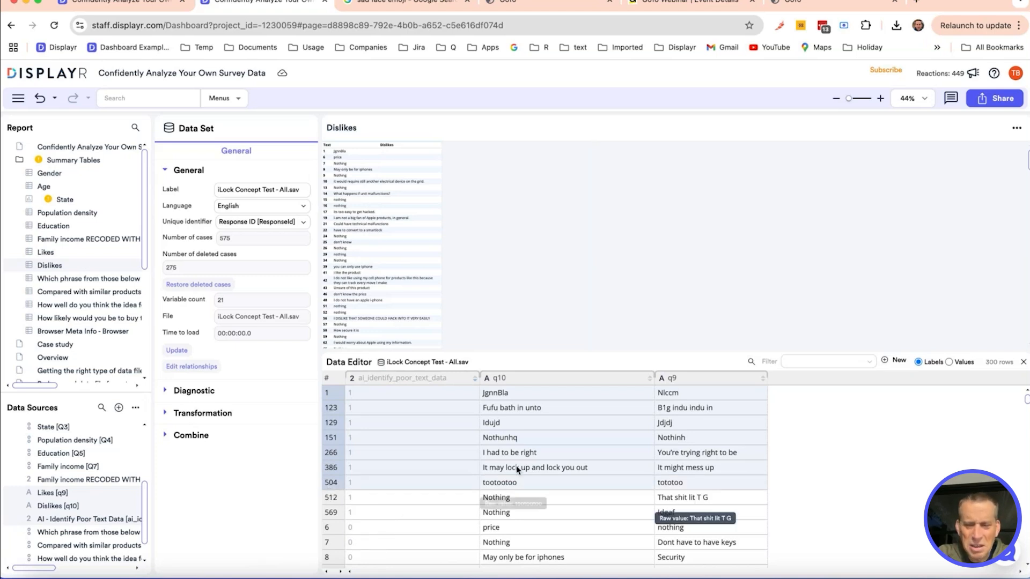
{"action": "left_click", "coordinate": [330, 497], "text": "shift"}
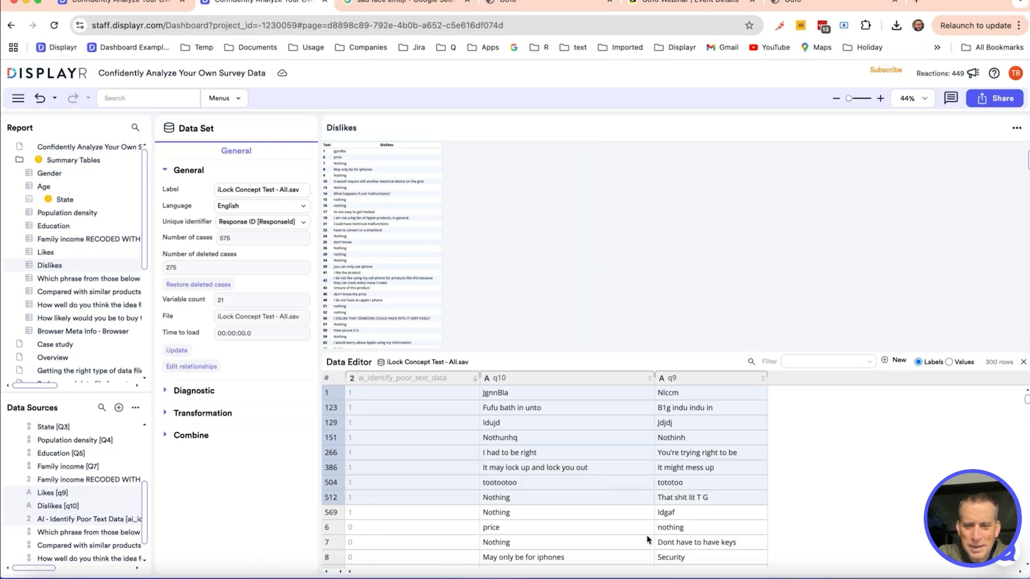
{"action": "left_click", "coordinate": [331, 512], "text": "shift"}
{"action": "scroll", "coordinate": [378, 540], "scroll_direction": "down", "scroll_amount": 1}
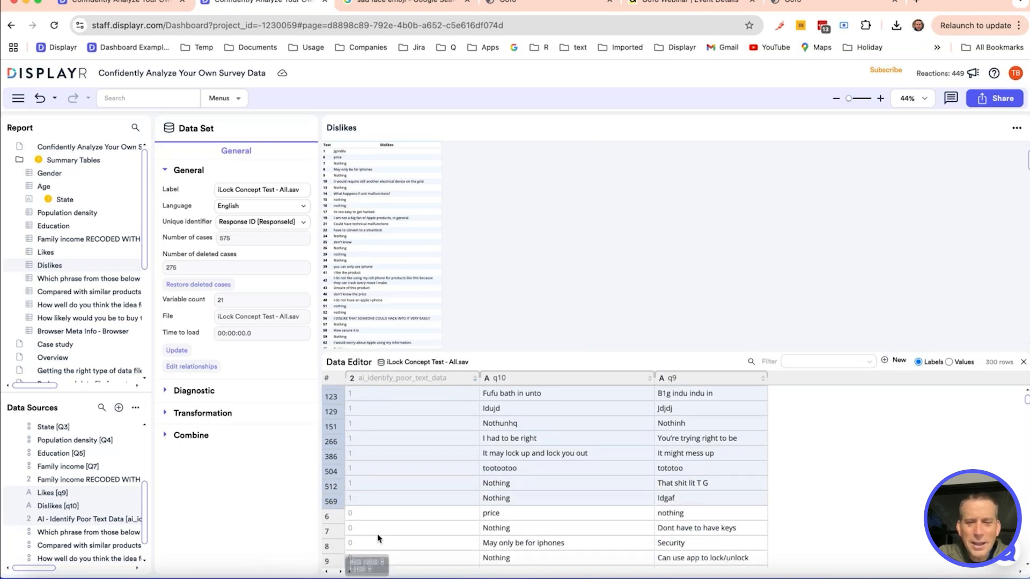
{"action": "scroll", "coordinate": [377, 533], "scroll_direction": "down", "scroll_amount": 3}
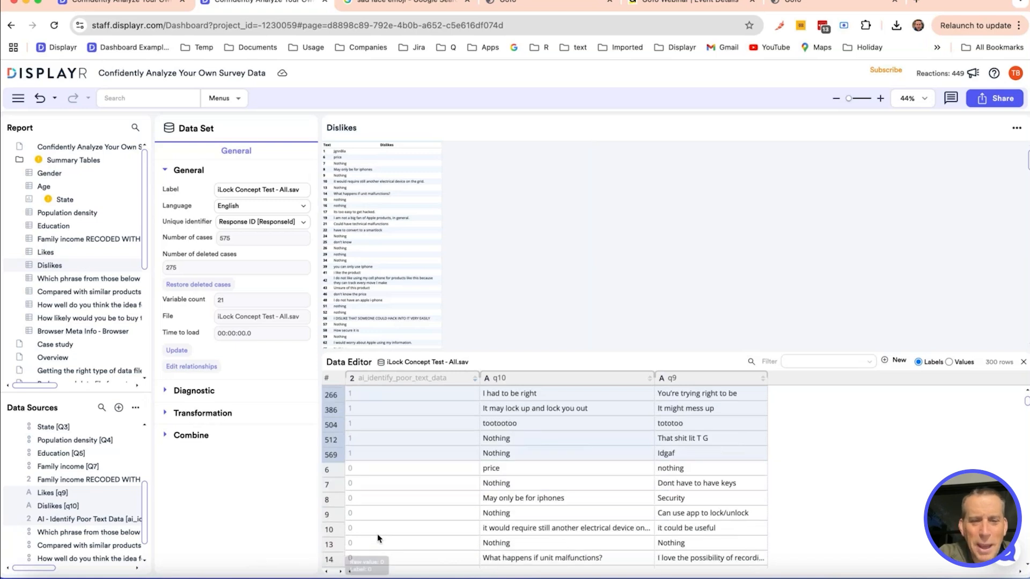
{"action": "scroll", "coordinate": [378, 533], "scroll_direction": "up", "scroll_amount": 1}
{"action": "scroll", "coordinate": [378, 539], "scroll_direction": "up", "scroll_amount": 3}
{"action": "right_click", "coordinate": [333, 396]}
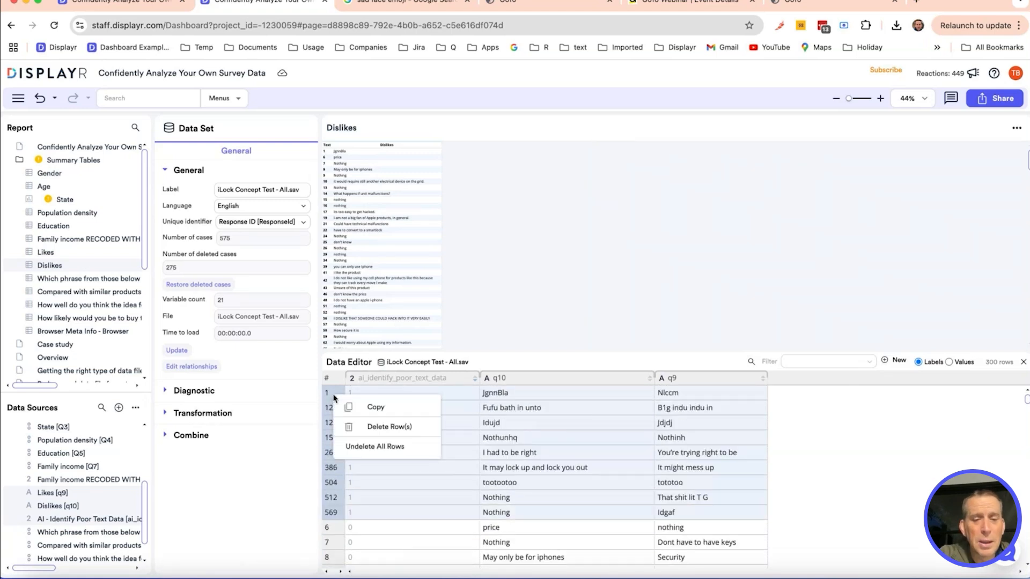
{"action": "left_click", "coordinate": [365, 432]}
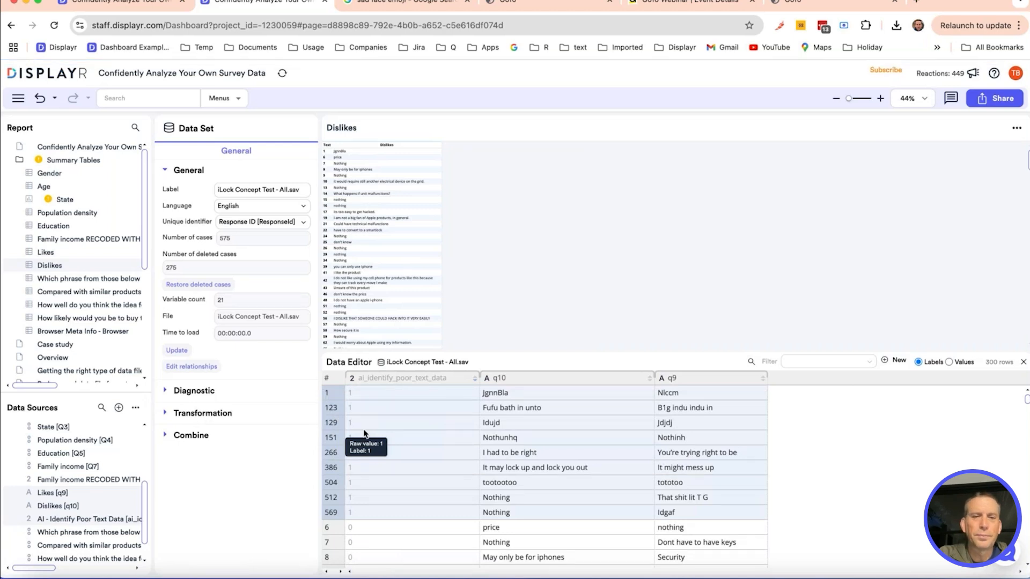
{"action": "left_click", "coordinate": [1023, 363]}
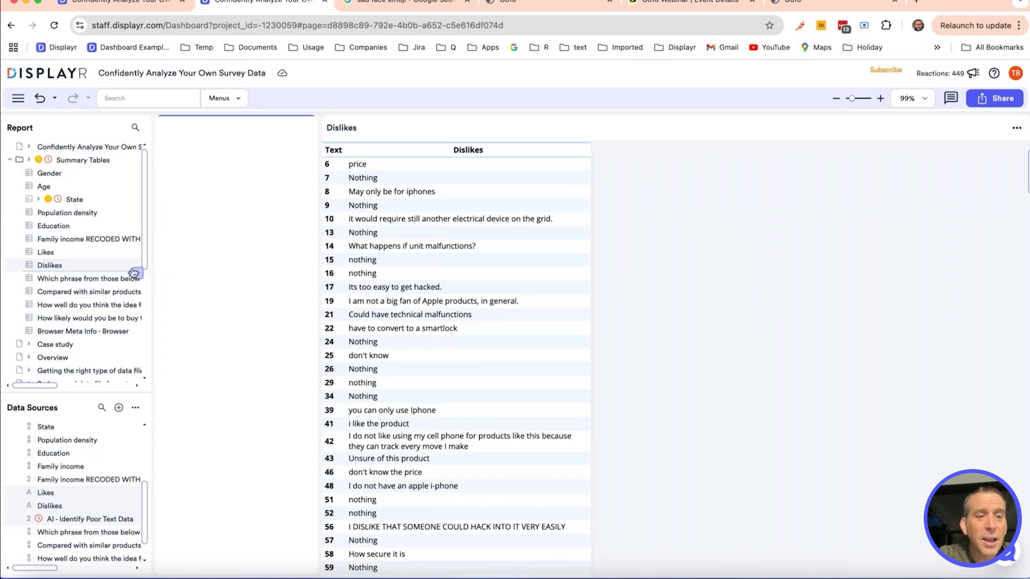
Step: Start a new text categorization of the Dislikes variable that classifies each response into multiple themes
{"action": "left_click", "coordinate": [135, 273]}
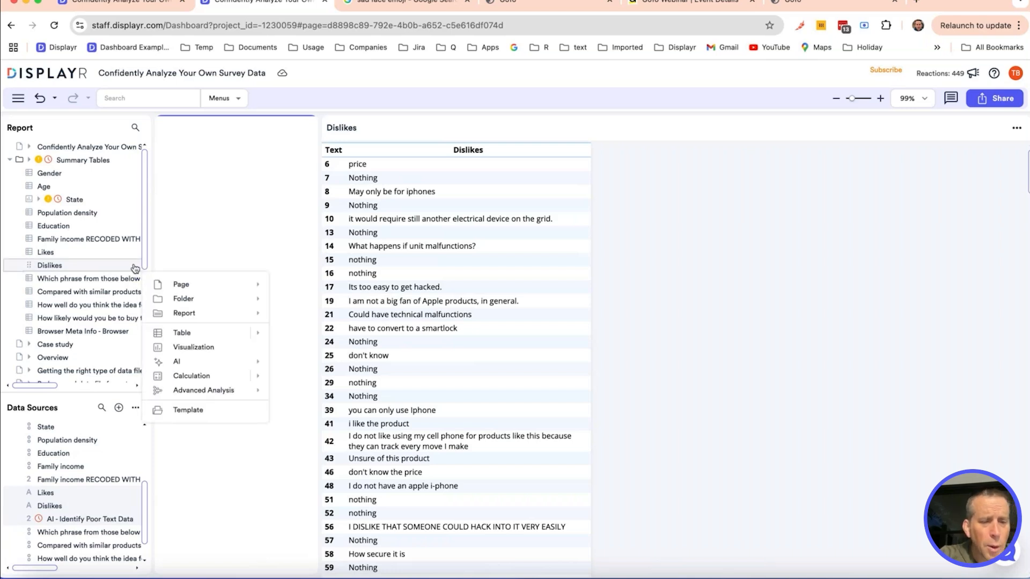
{"action": "left_click", "coordinate": [135, 267]}
{"action": "left_click", "coordinate": [81, 505]}
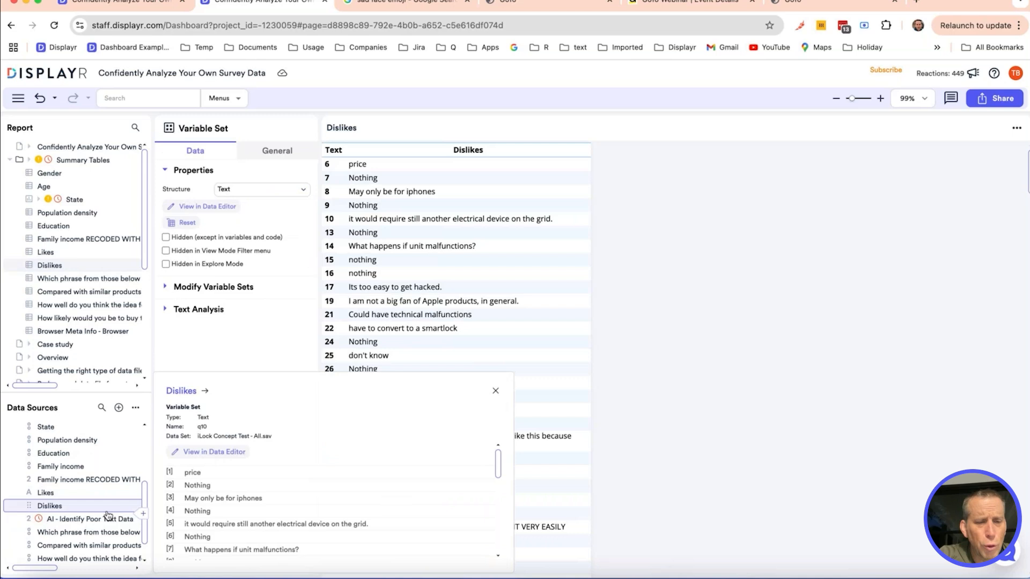
{"action": "scroll", "coordinate": [112, 523], "scroll_direction": "down", "scroll_amount": 1}
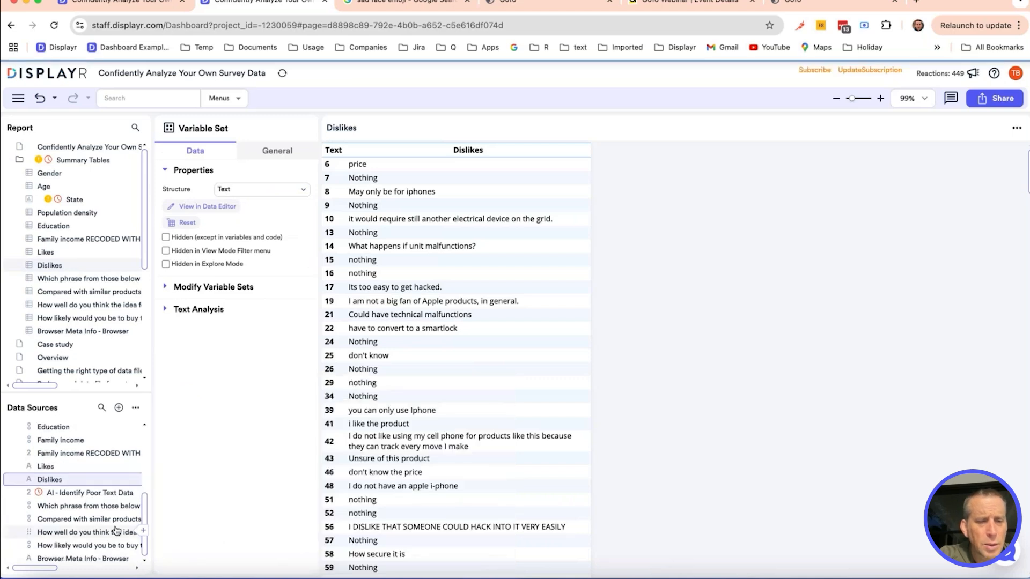
{"action": "mouse_move", "coordinate": [141, 490]}
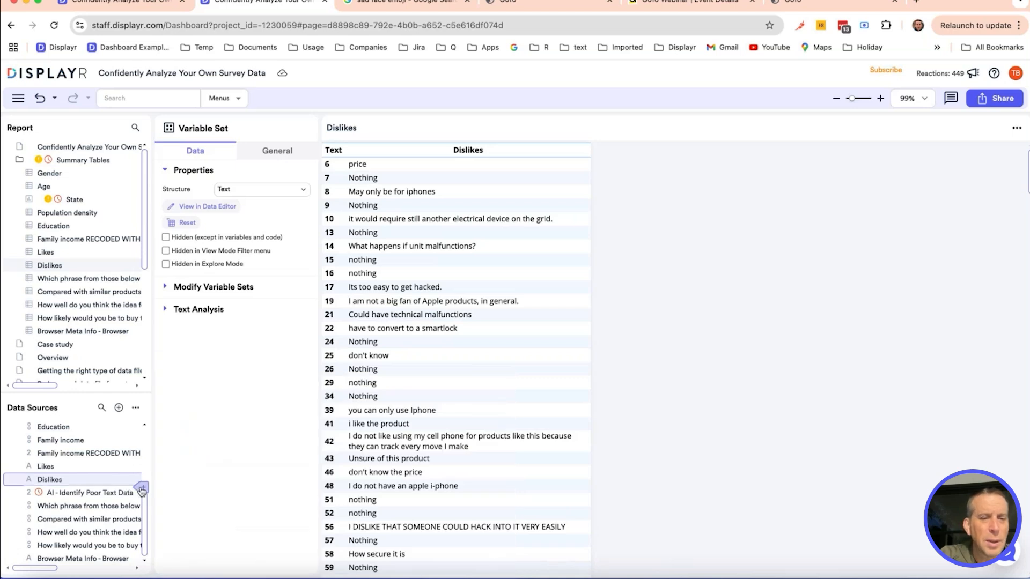
{"action": "left_click", "coordinate": [142, 489]}
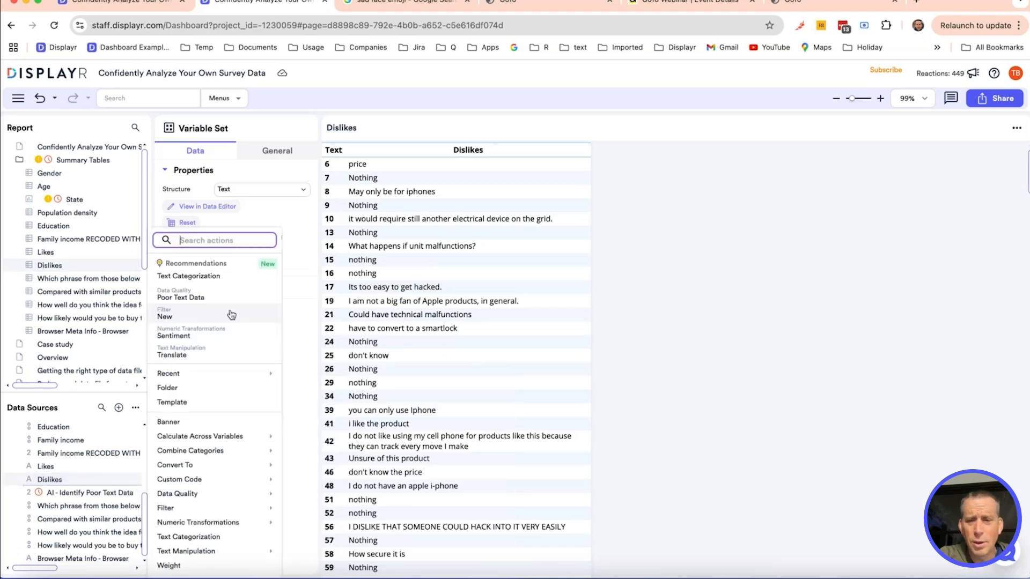
{"action": "left_click", "coordinate": [197, 277]}
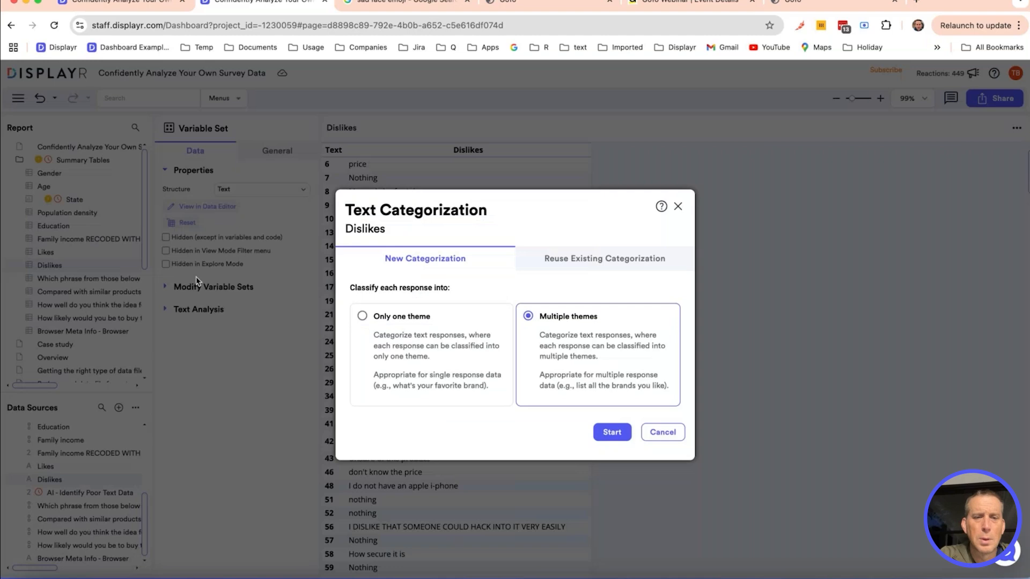
{"action": "left_click", "coordinate": [612, 432]}
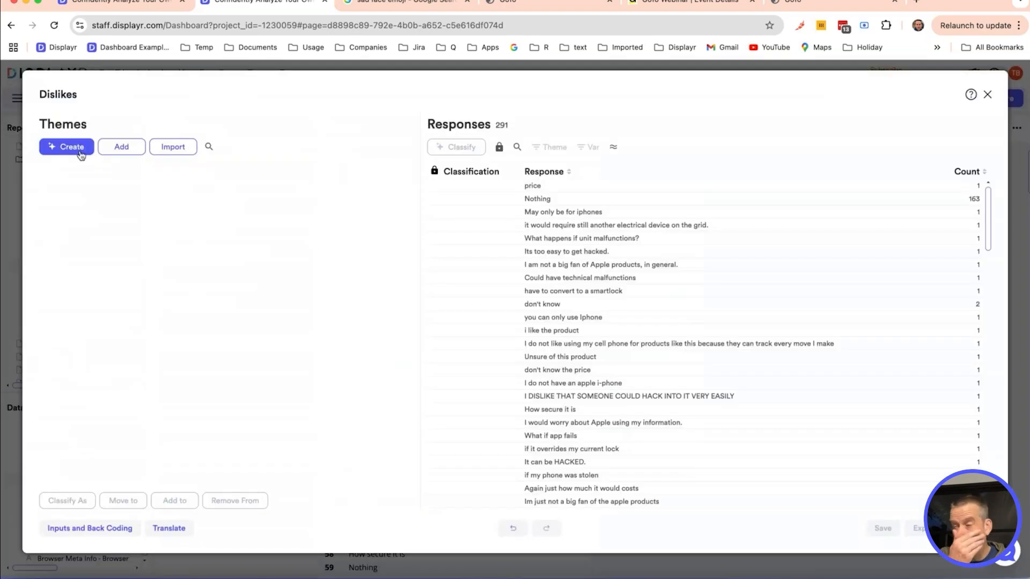
Step: Create themes for the Dislikes responses automatically and classify all responses into them
{"action": "left_click", "coordinate": [81, 155]}
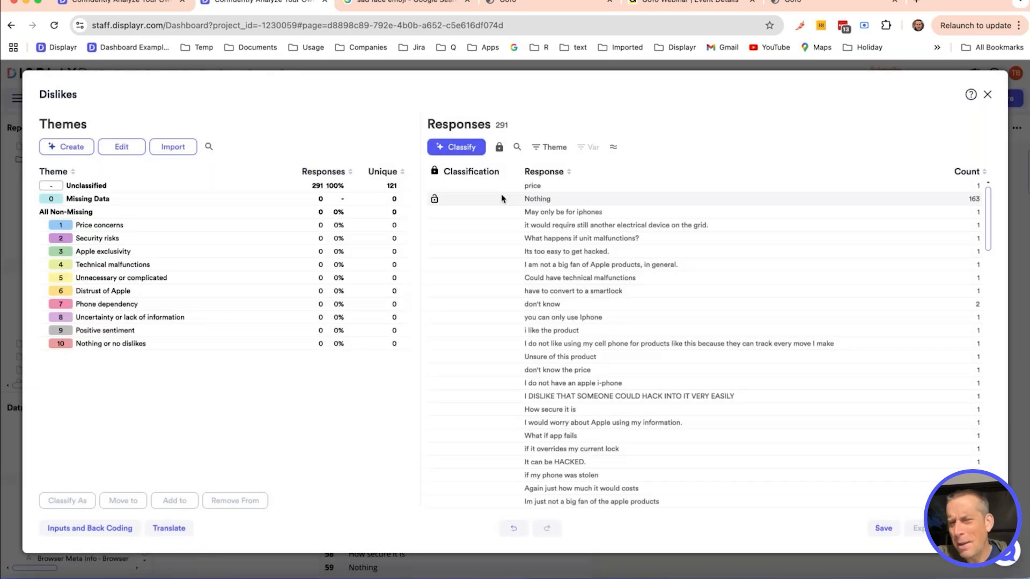
{"action": "left_click", "coordinate": [471, 149]}
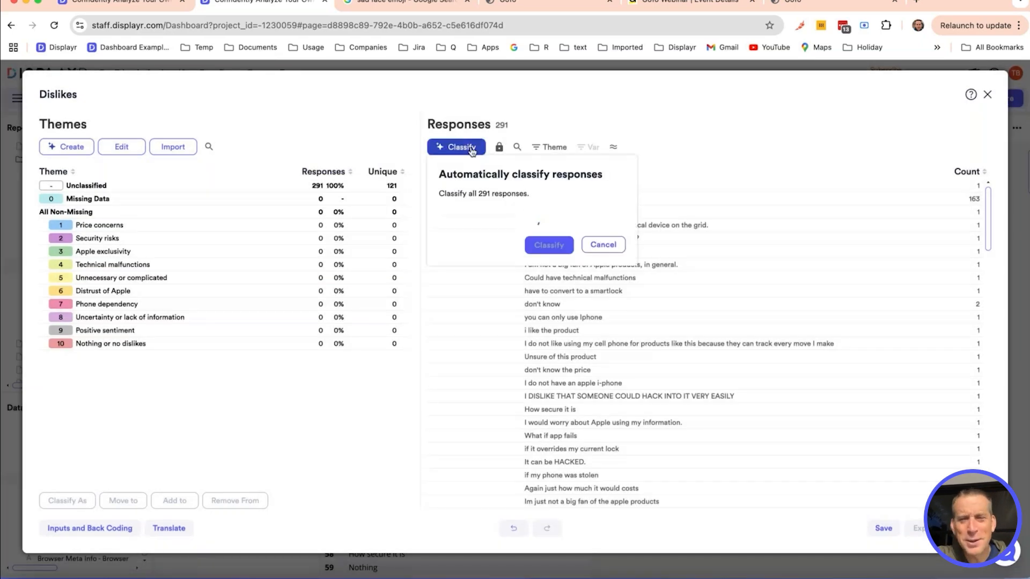
{"action": "left_click", "coordinate": [549, 245]}
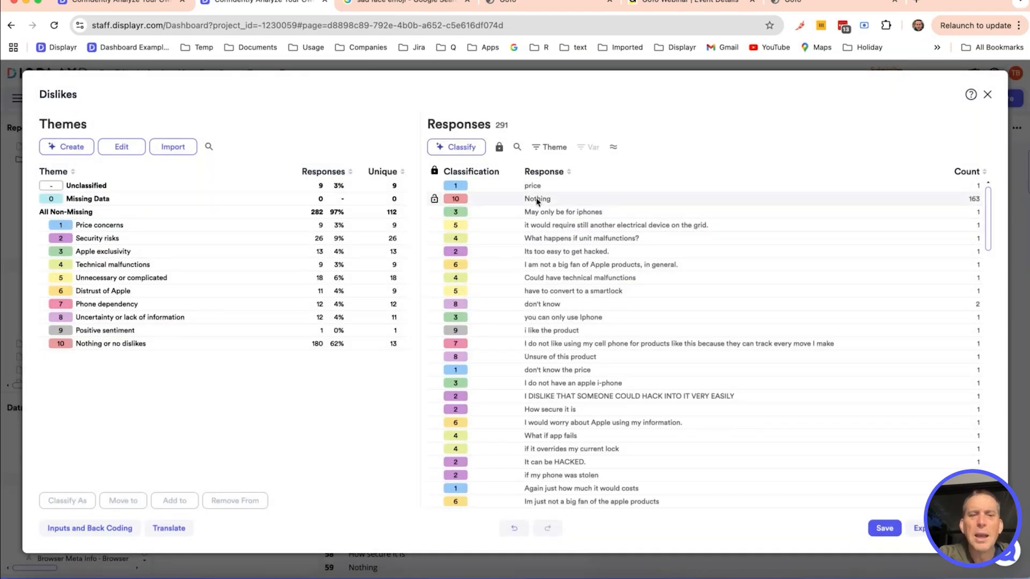
Step: Check the themes assigned to the responses "price", "Nothing" and "May only be for iphones", and save the categorization
{"action": "key", "text": "Down"}
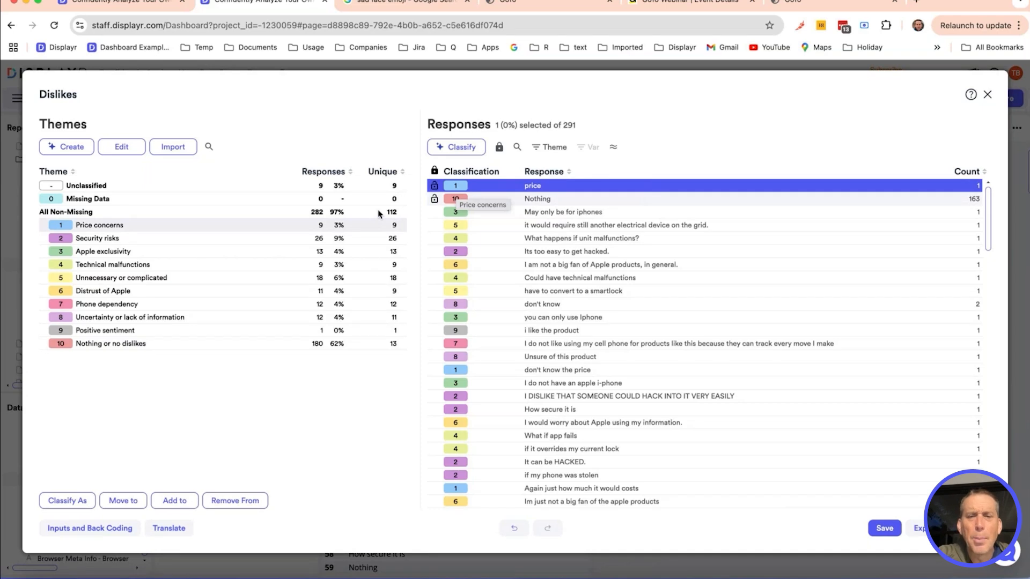
{"action": "left_click", "coordinate": [534, 201]}
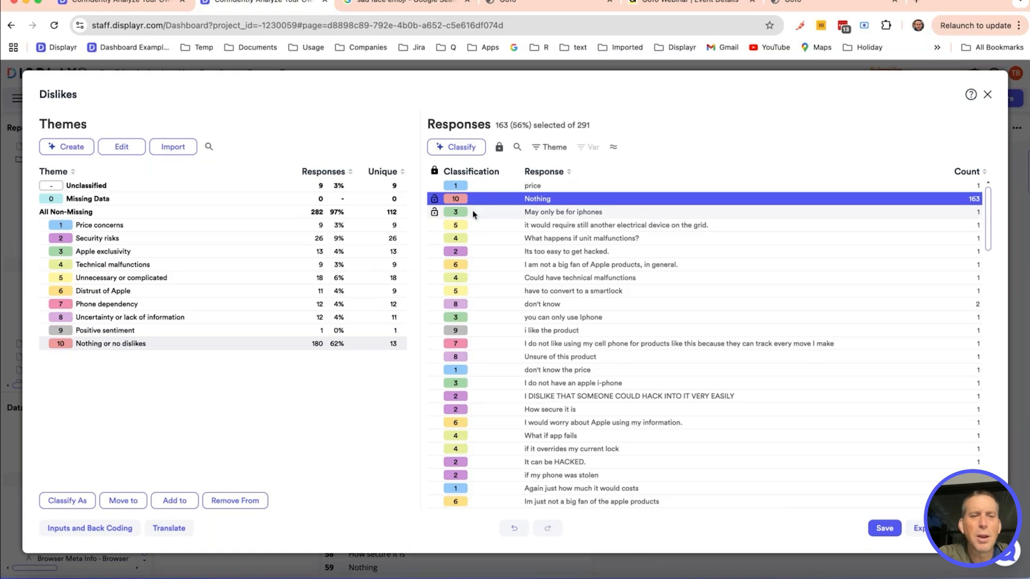
{"action": "left_click", "coordinate": [601, 213]}
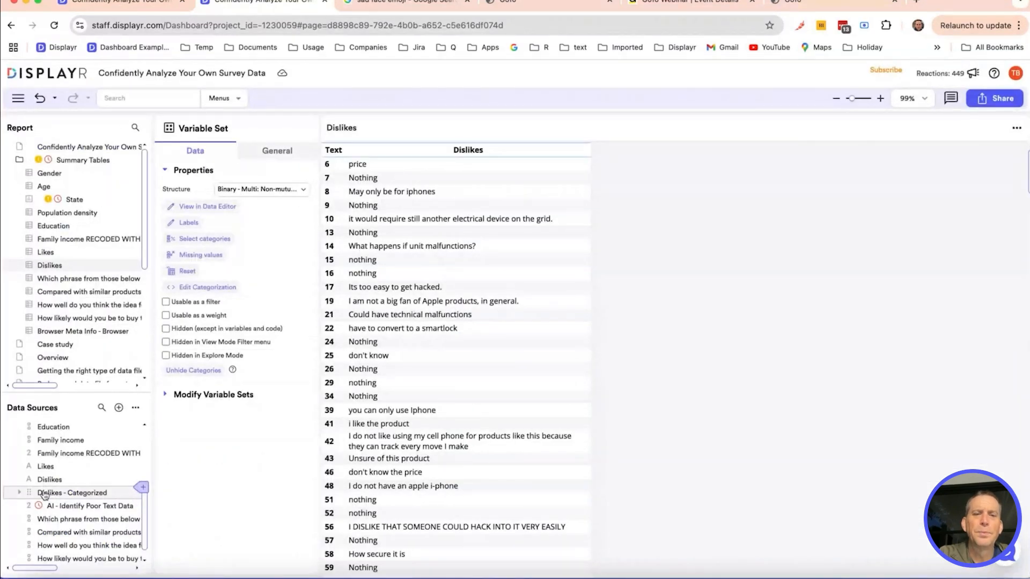
Step: Replace the data in the Dislikes table with Dislikes - Categorized and sort its percentages in descending order
{"action": "left_click_drag", "start_coordinate": [44, 496], "coordinate": [460, 155]}
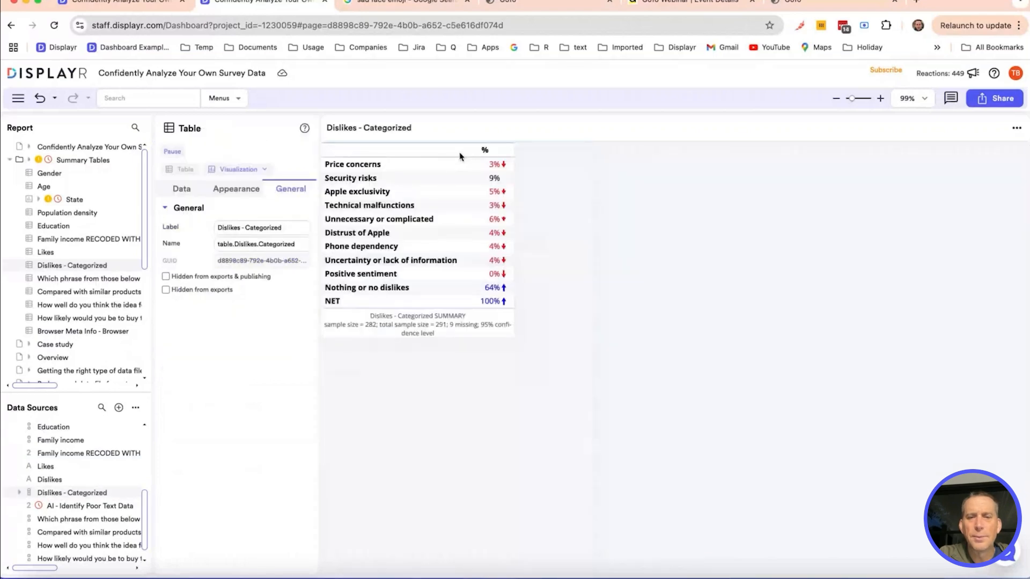
{"action": "right_click", "coordinate": [498, 150]}
{"action": "mouse_move", "coordinate": [551, 243]}
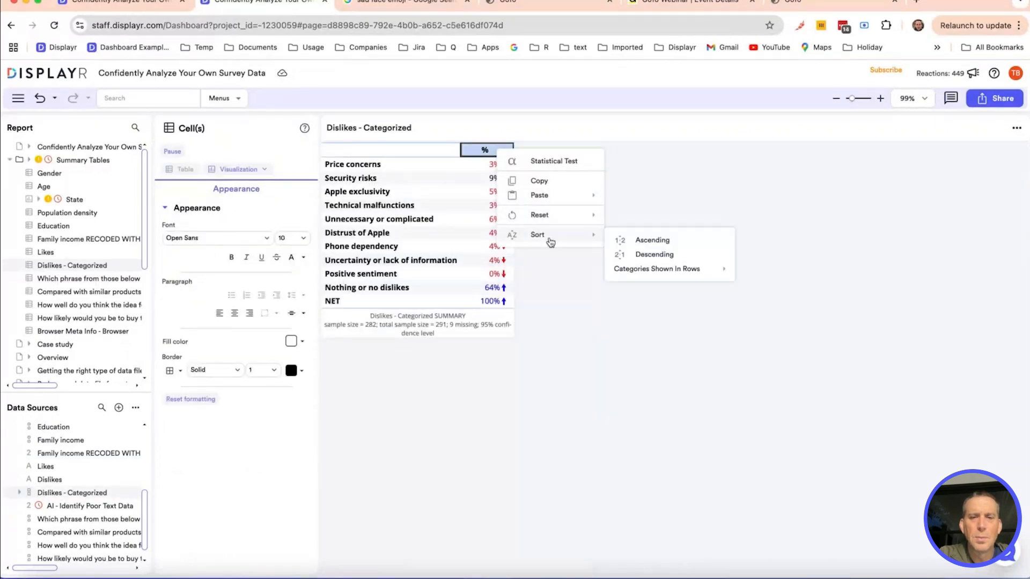
{"action": "left_click", "coordinate": [639, 256]}
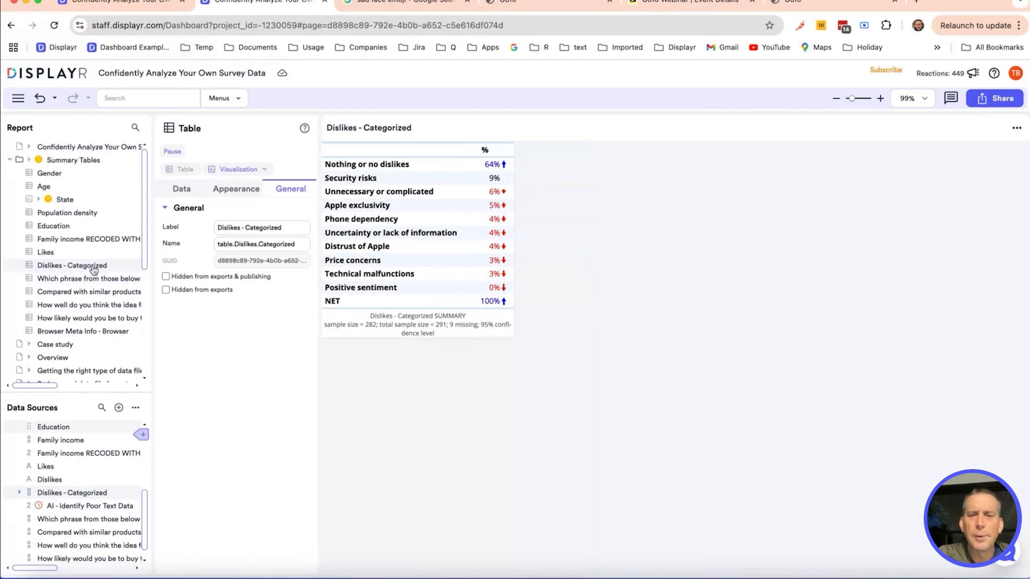
Step: View the table on how likely respondents are to buy the product for themselves, and rename its variable set Purchase intent
{"action": "left_click", "coordinate": [51, 280]}
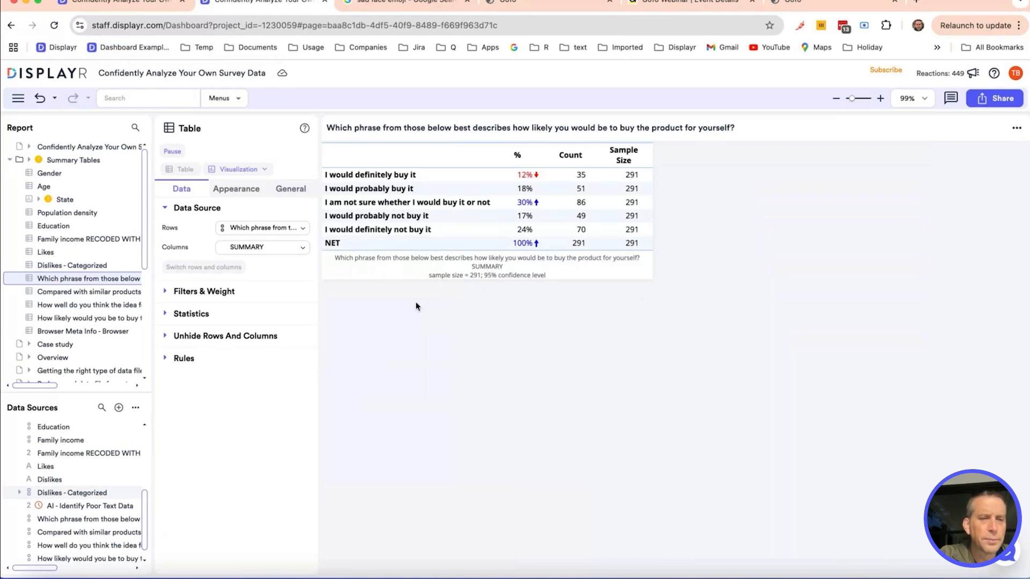
{"action": "right_click", "coordinate": [83, 519]}
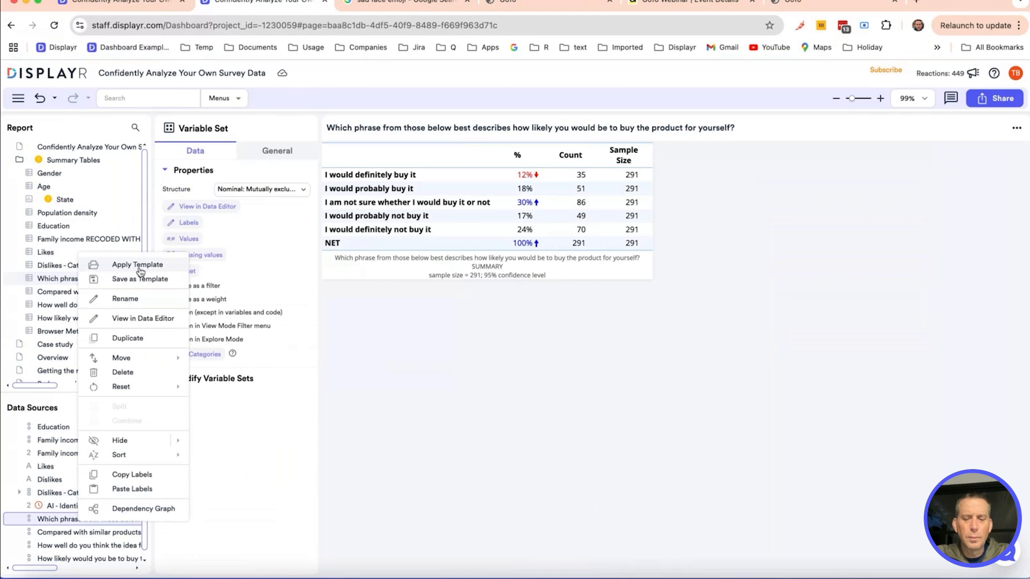
{"action": "left_click", "coordinate": [138, 300]}
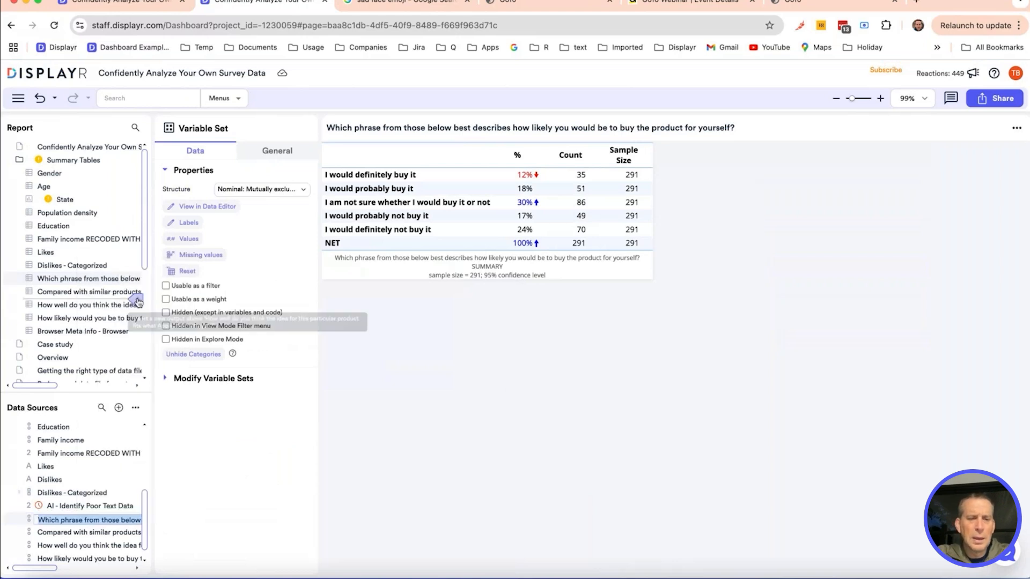
{"action": "type", "text": "Purchase intent"}
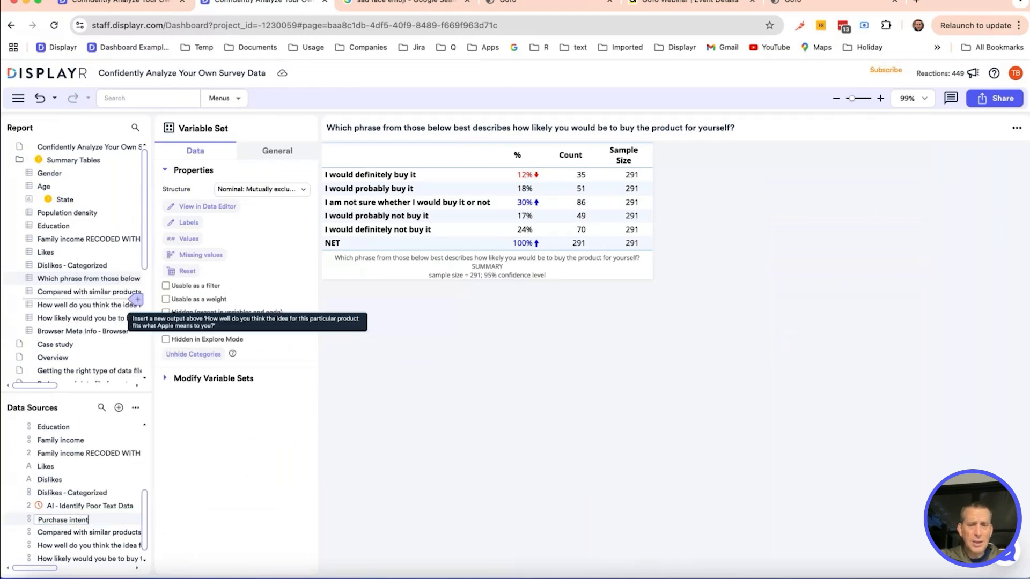
{"action": "key", "text": "Return"}
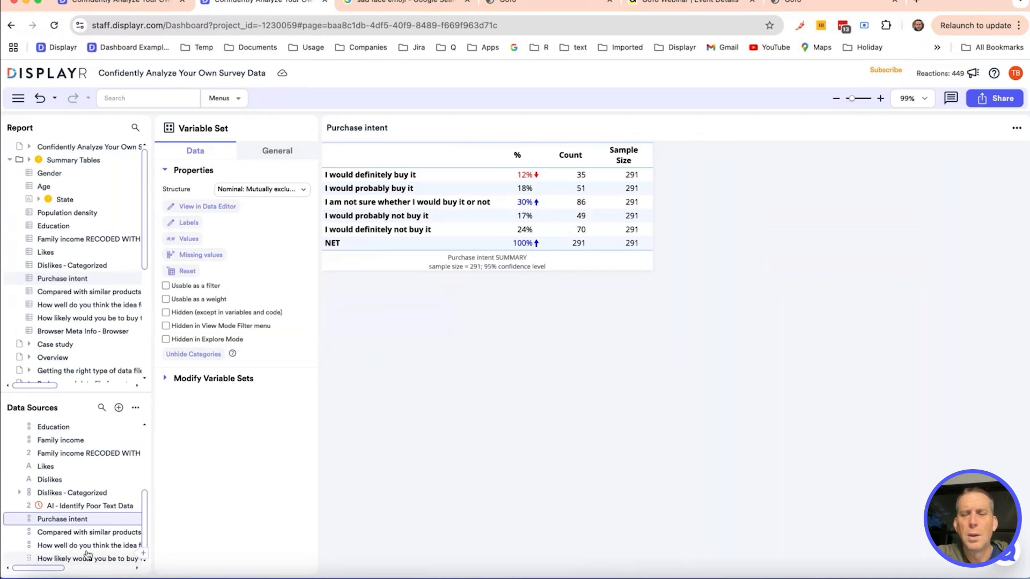
Step: View the table comparing the product with similar products, and rename its variable set Uniqueness
{"action": "left_click", "coordinate": [100, 537]}
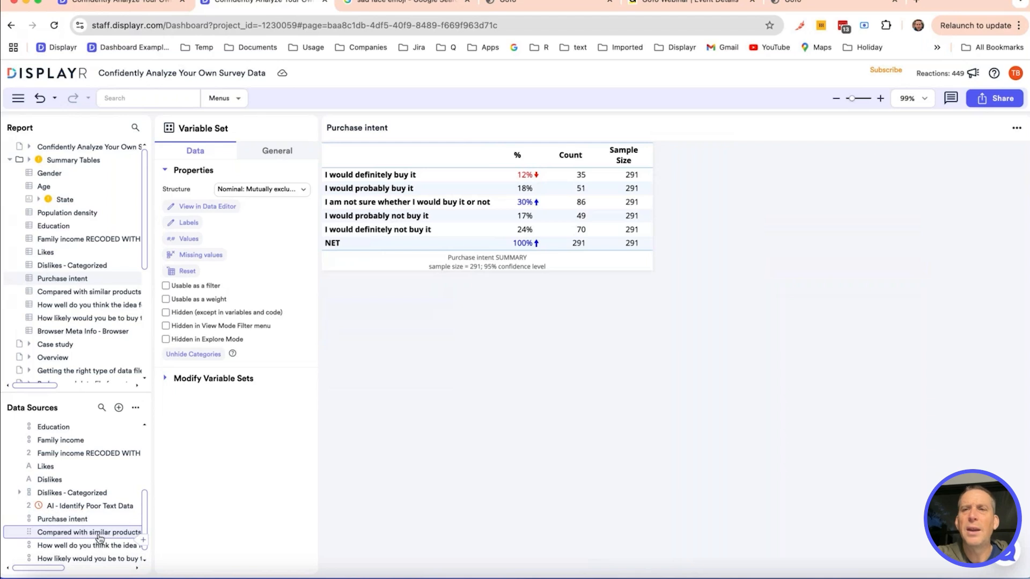
{"action": "left_click", "coordinate": [79, 292]}
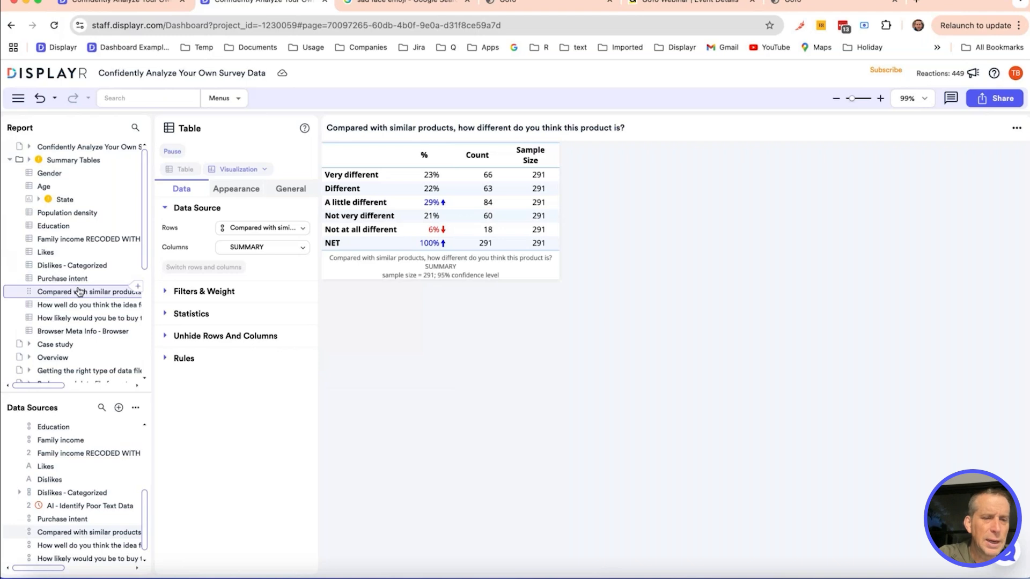
{"action": "right_click", "coordinate": [62, 533]}
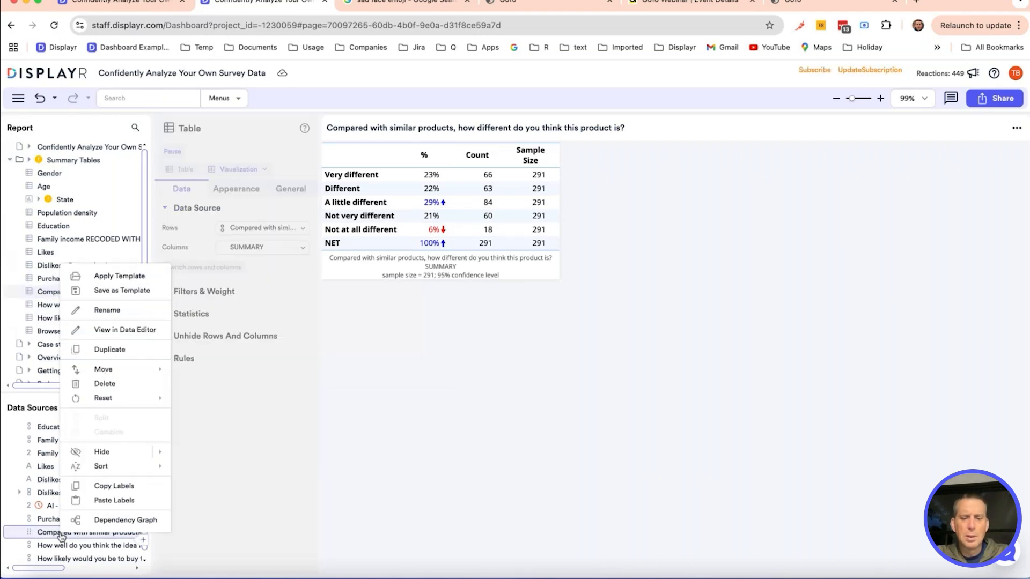
{"action": "left_click", "coordinate": [108, 310]}
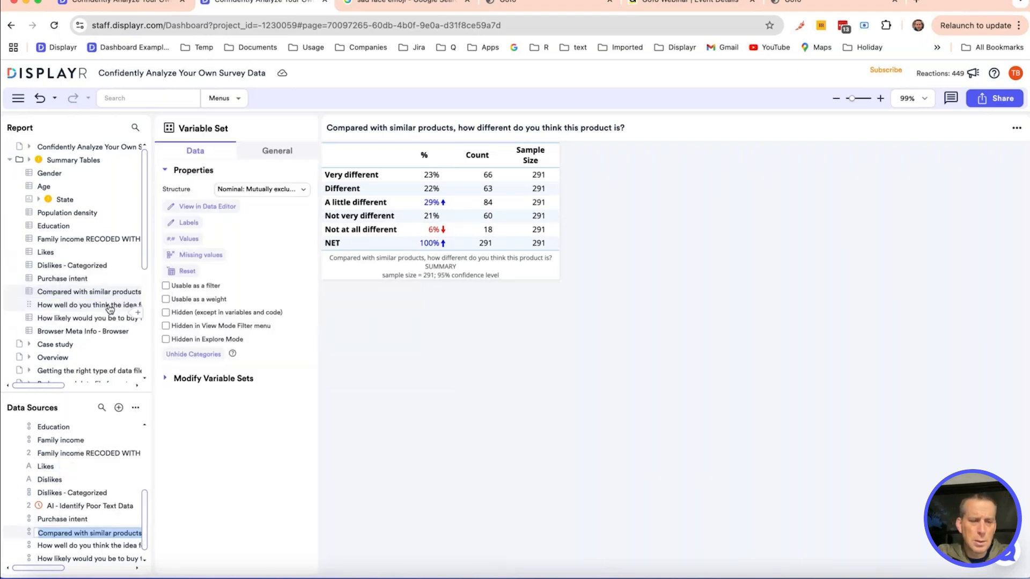
{"action": "type", "text": "Uniqun"}
{"action": "key", "text": "BackSpace"}
{"action": "type", "text": "eness"}
{"action": "key", "text": "Return"}
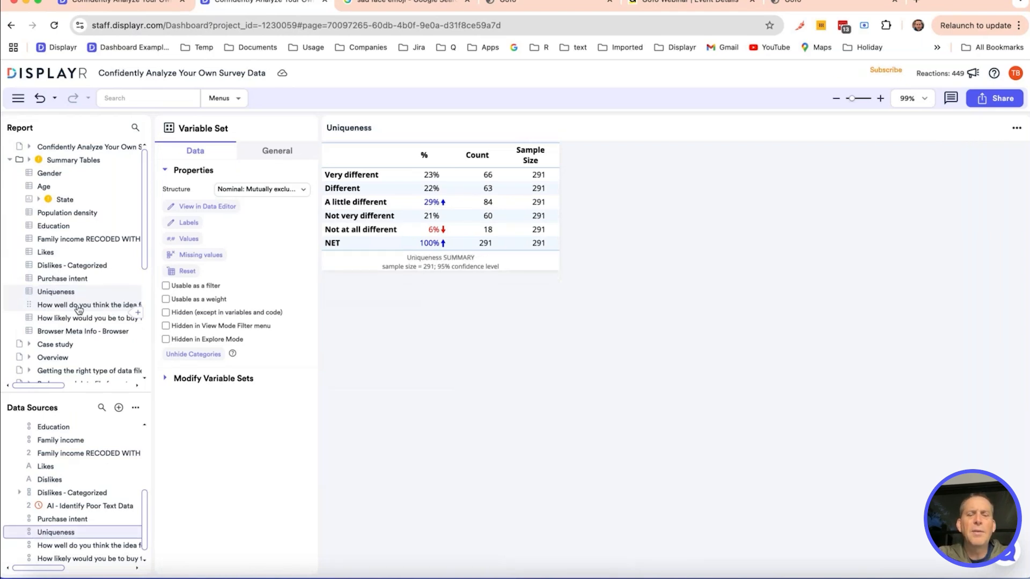
Step: View the table on how well the product idea fits Apple, and rename its variable set Brand Fit
{"action": "left_click", "coordinate": [79, 306]}
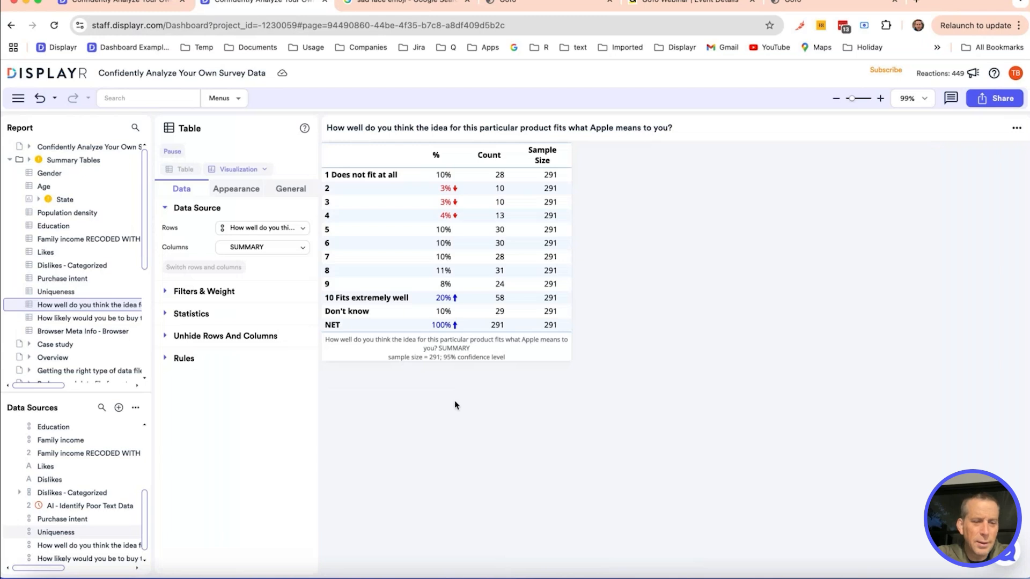
{"action": "right_click", "coordinate": [102, 545]}
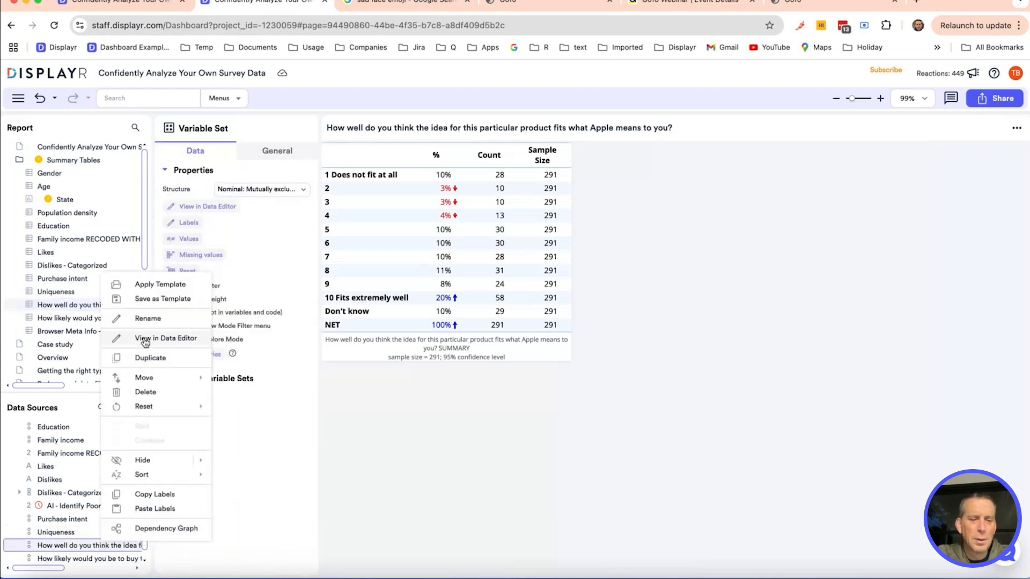
{"action": "left_click", "coordinate": [147, 318]}
{"action": "type", "text": "Brand Fit"}
{"action": "key", "text": "Return"}
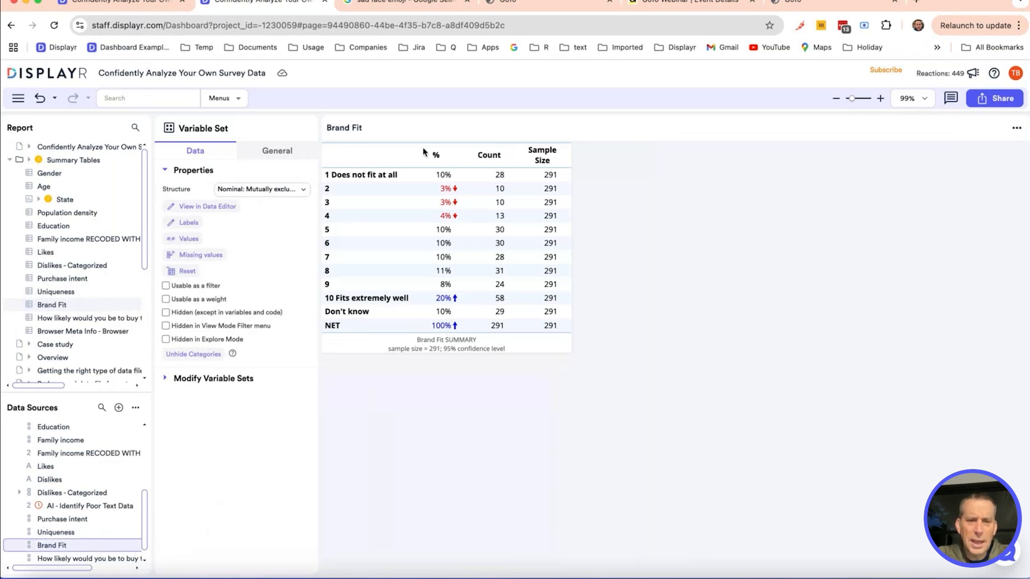
Step: Combine the categories 1 Does not fit at all, 2, 3 and 4 in the Brand Fit table
{"action": "left_click", "coordinate": [424, 152]}
{"action": "left_click", "coordinate": [354, 217]}
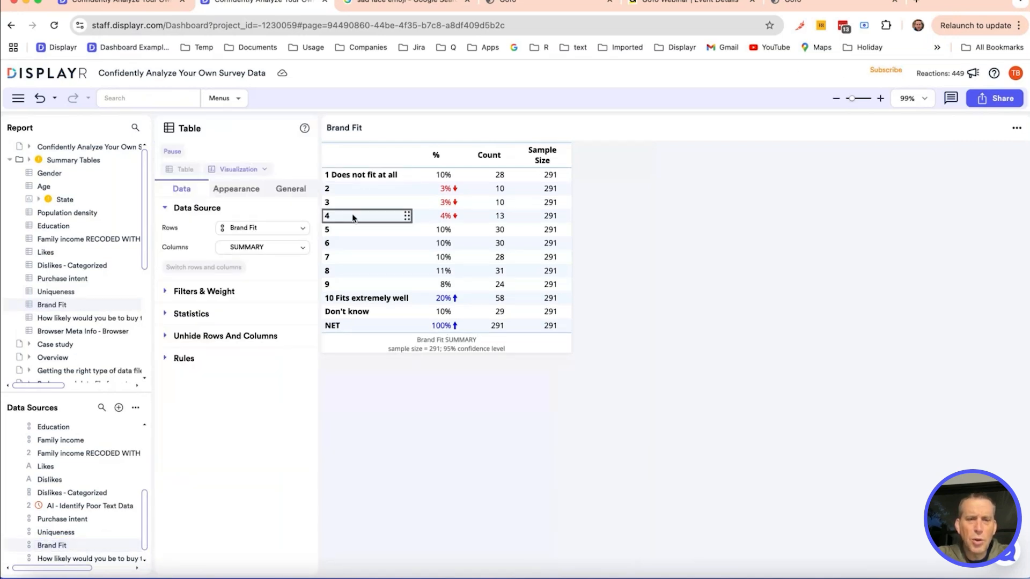
{"action": "left_click", "coordinate": [353, 200]}
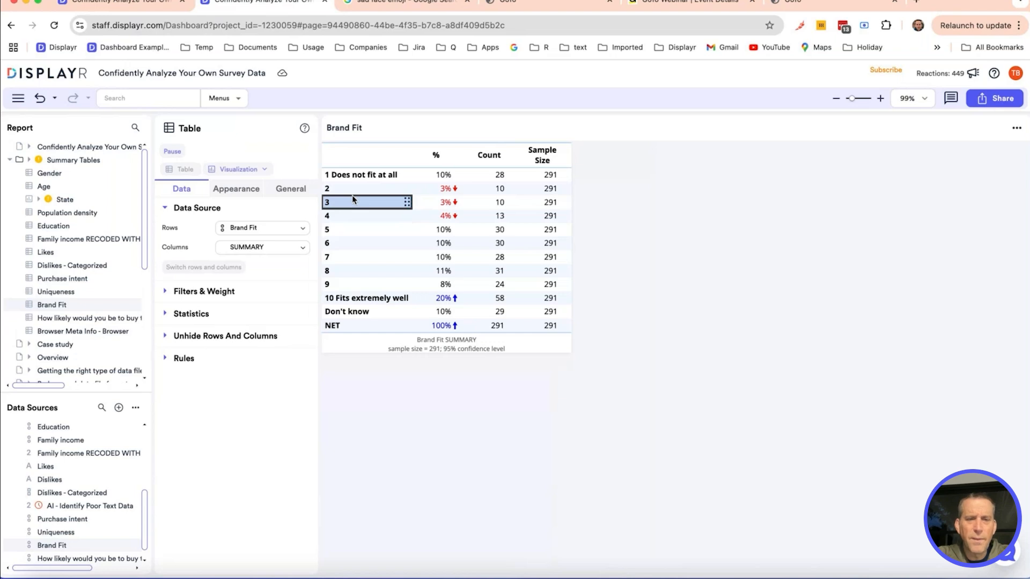
{"action": "left_click_drag", "start_coordinate": [353, 200], "coordinate": [354, 177]}
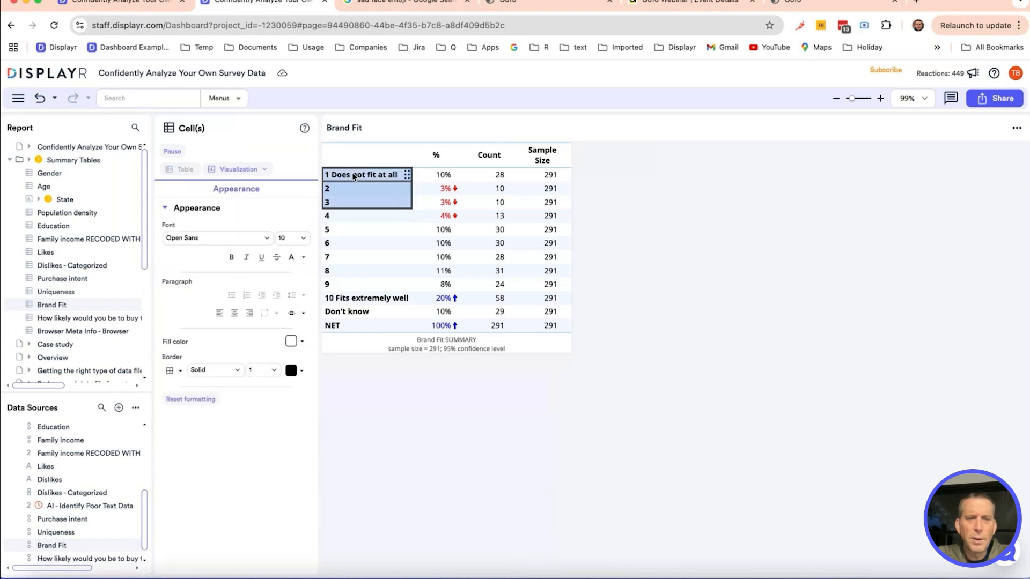
{"action": "left_click", "coordinate": [347, 222], "text": "shift"}
{"action": "right_click", "coordinate": [346, 220]}
{"action": "left_click", "coordinate": [405, 369]}
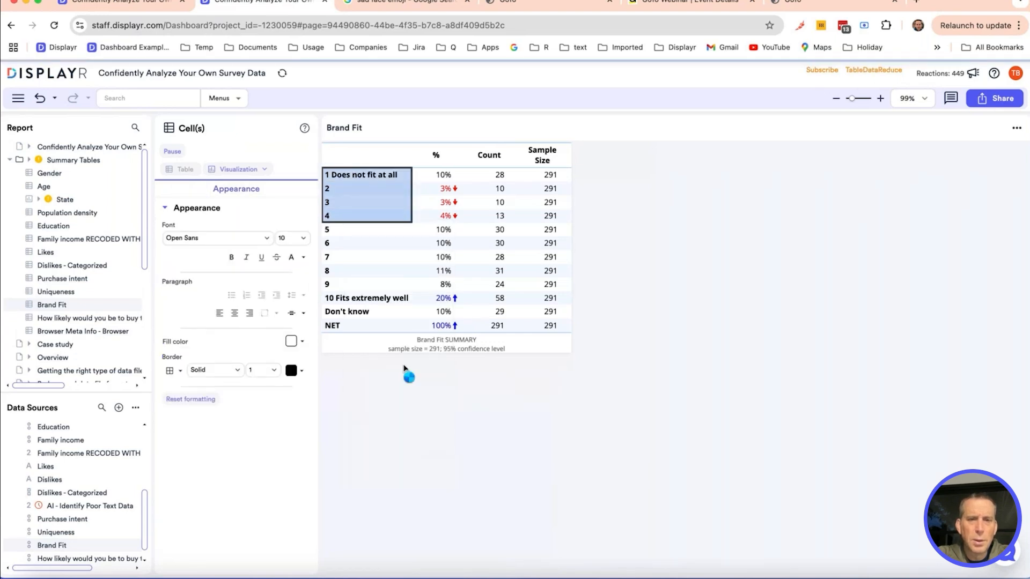
Step: Combine the categories 5, 6 and 7 in the Brand Fit table
{"action": "left_click", "coordinate": [355, 189]}
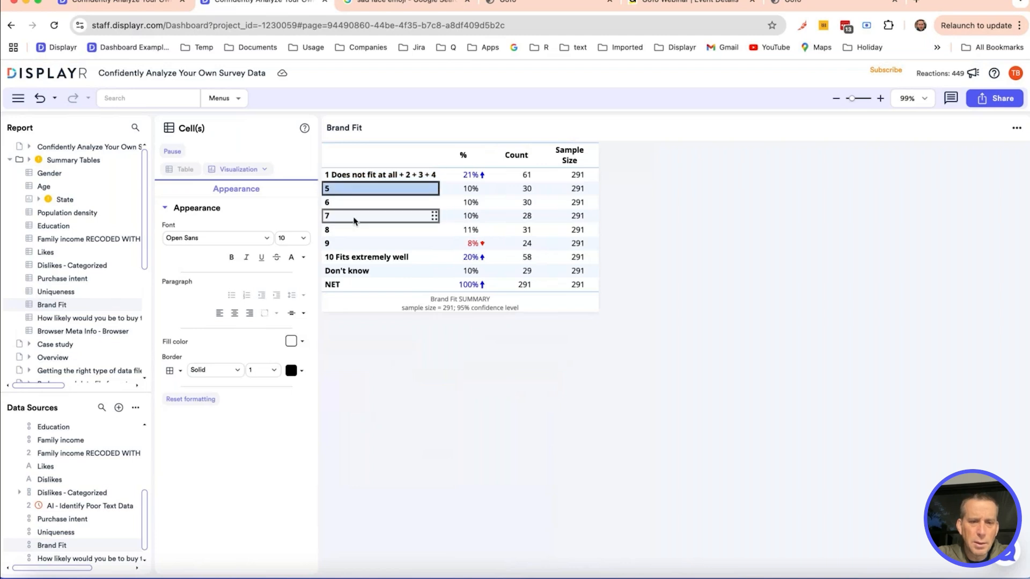
{"action": "left_click", "coordinate": [354, 218], "text": "shift"}
{"action": "right_click", "coordinate": [354, 220]}
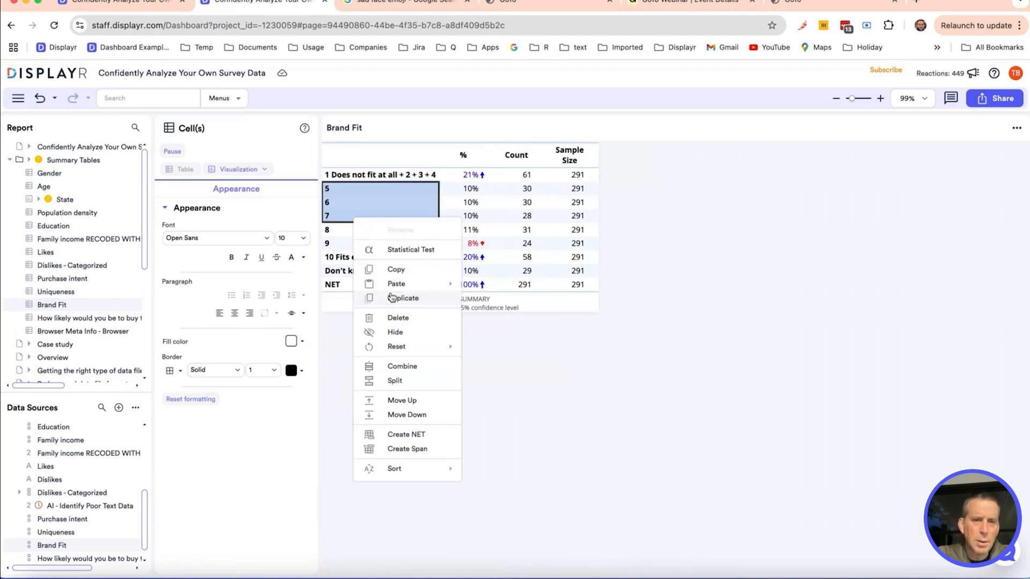
{"action": "left_click", "coordinate": [411, 369]}
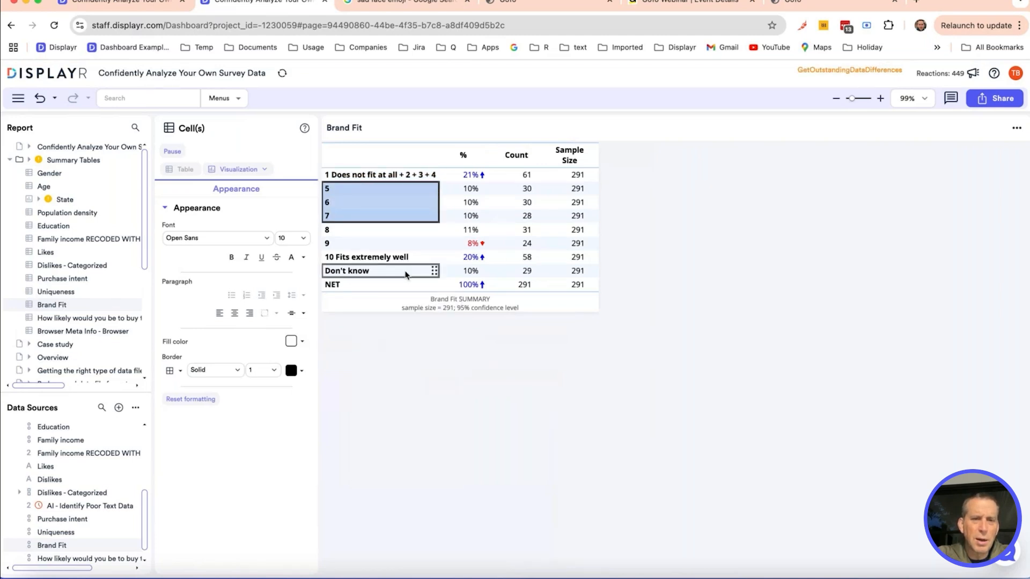
Step: Combine the categories 8, 9 and 10 Fits extremely well in the Brand Fit table
{"action": "left_click", "coordinate": [346, 203]}
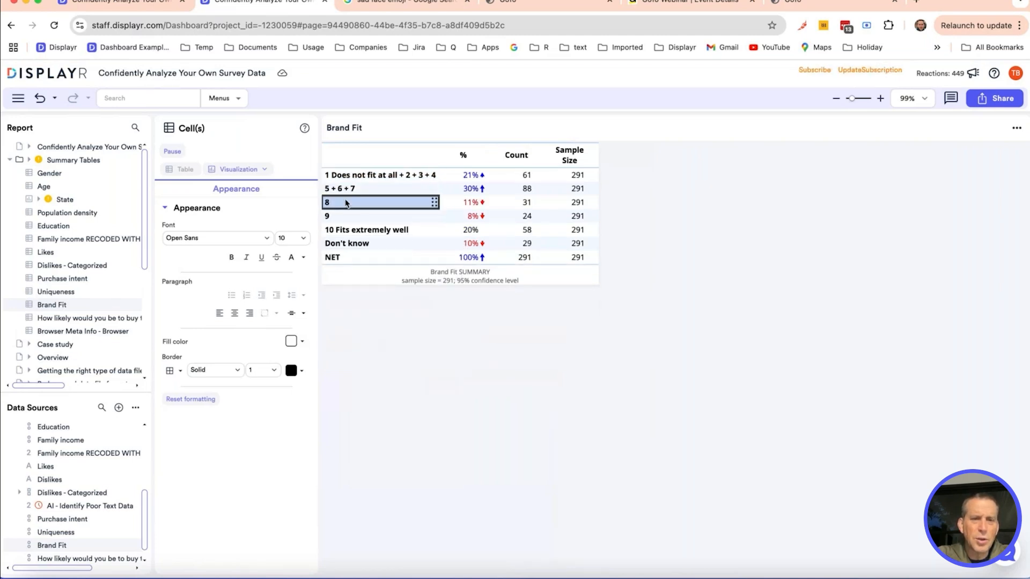
{"action": "left_click", "coordinate": [361, 234], "text": "shift"}
{"action": "right_click", "coordinate": [361, 234]}
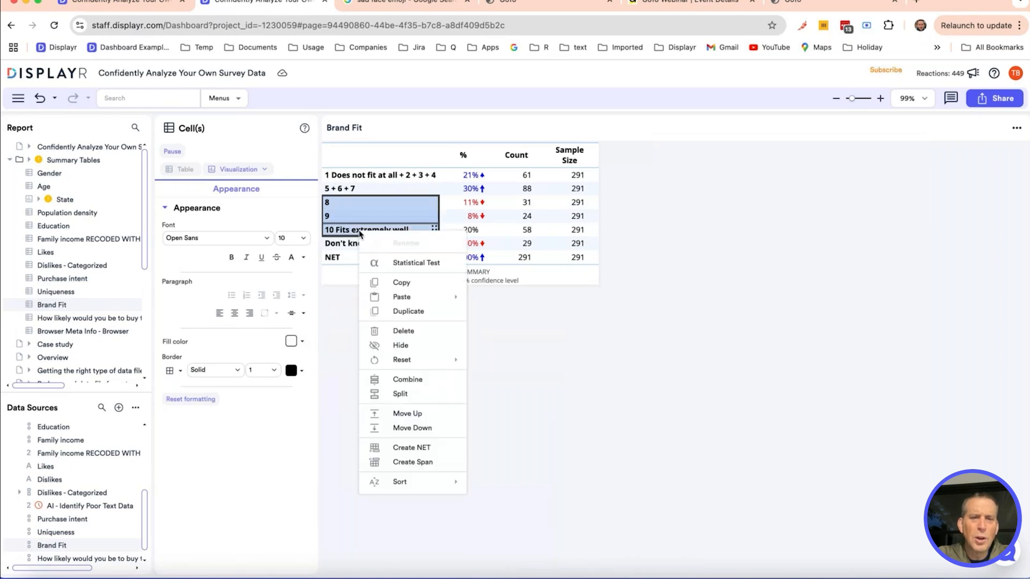
{"action": "left_click", "coordinate": [408, 380]}
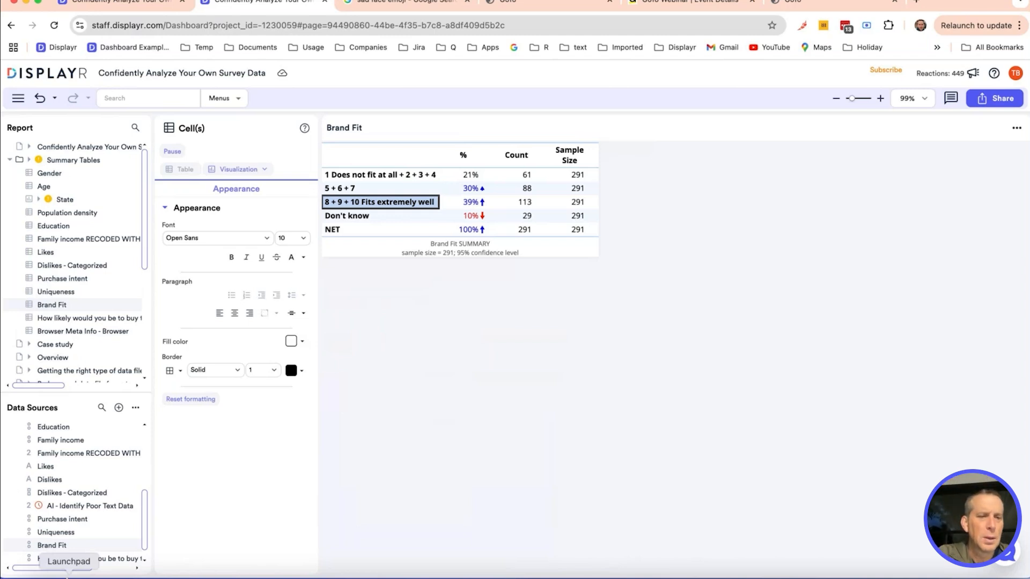
Step: View the table on how likely respondents are to buy the product for $199, and rename its variable set Purchase Intent - Priced
{"action": "left_click", "coordinate": [67, 318]}
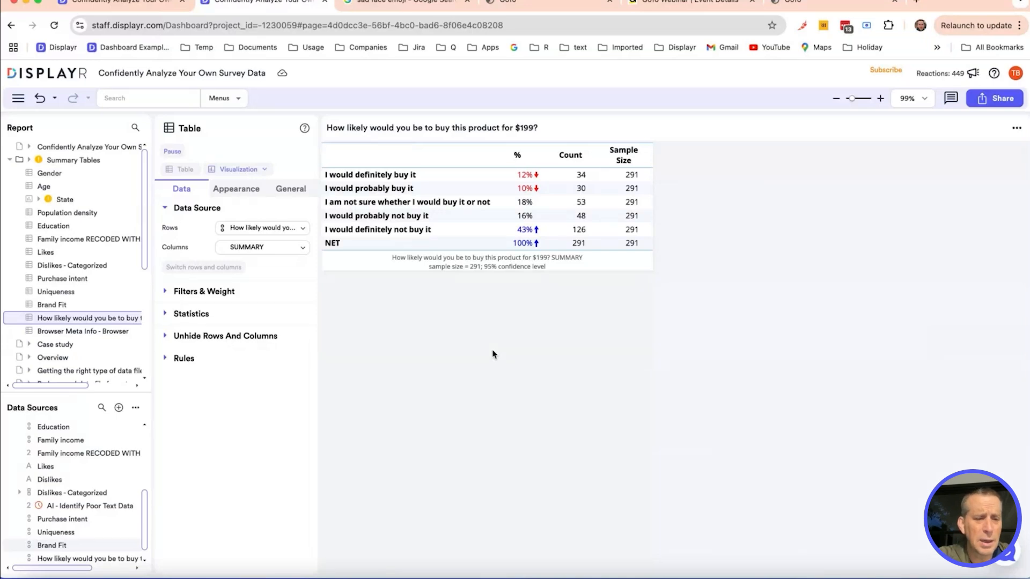
{"action": "scroll", "coordinate": [98, 508], "scroll_direction": "down", "scroll_amount": 1}
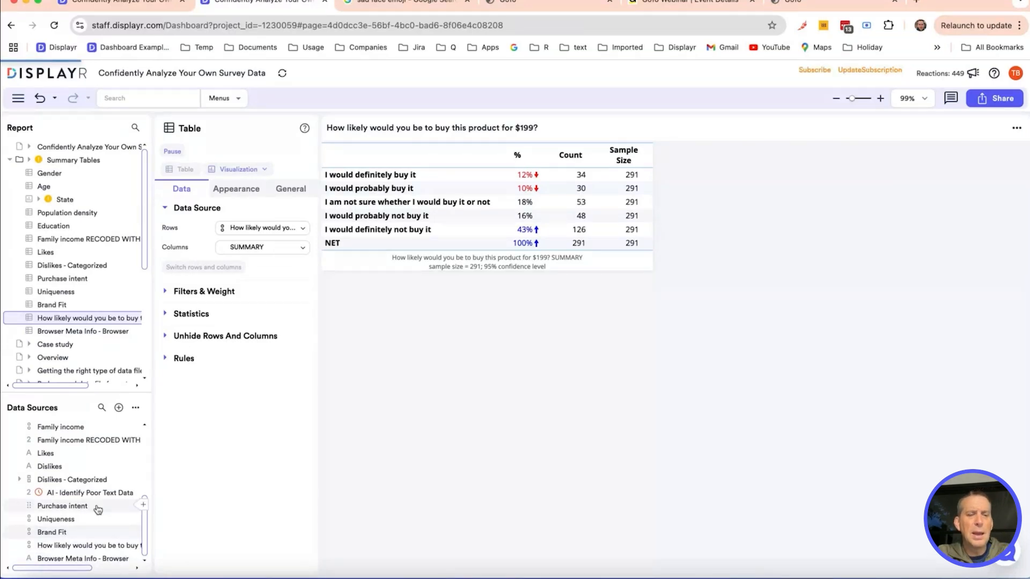
{"action": "right_click", "coordinate": [77, 551]}
{"action": "left_click", "coordinate": [122, 326]}
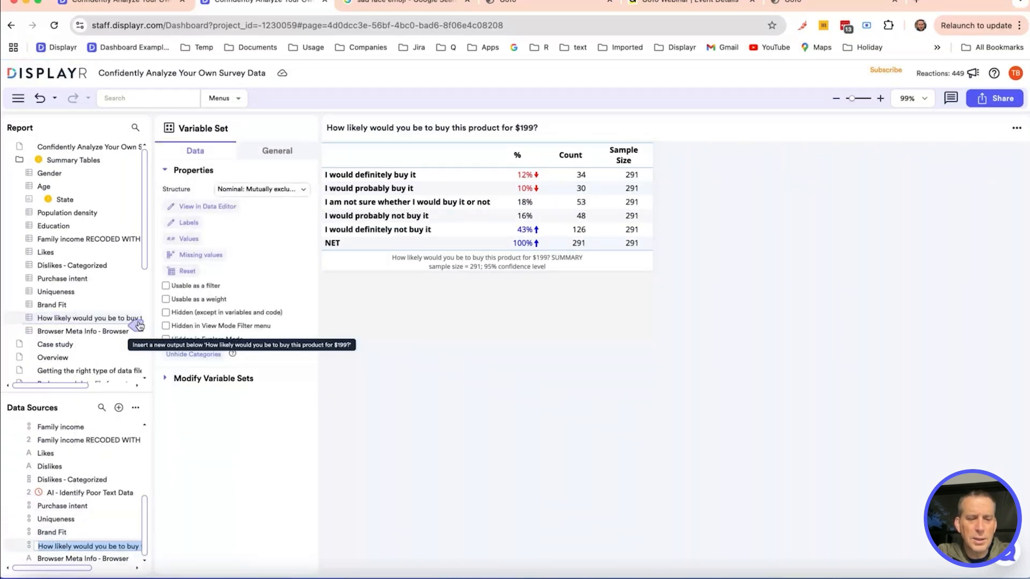
{"action": "type", "text": "Purchase Intent - Price"}
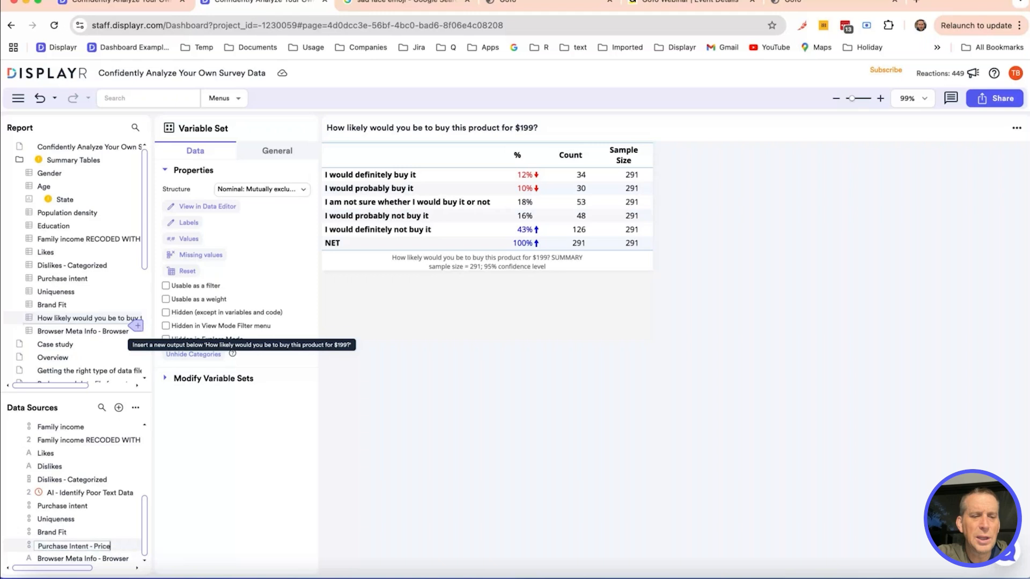
{"action": "type", "text": "d"}
{"action": "key", "text": "Return"}
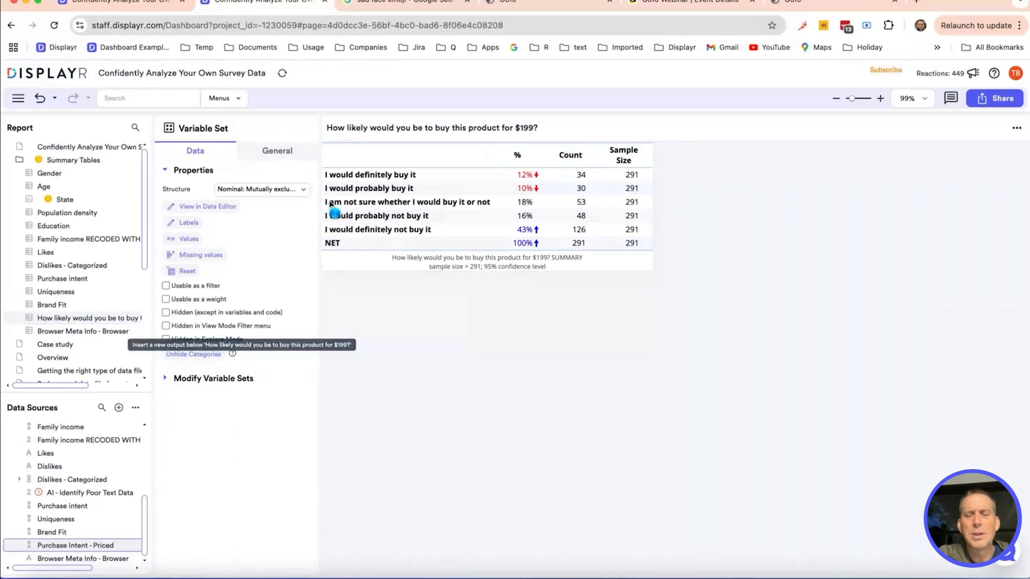
Step: Open the Browser Meta Info - Browser table and delete it from the Summary Tables folder
{"action": "left_click", "coordinate": [83, 332]}
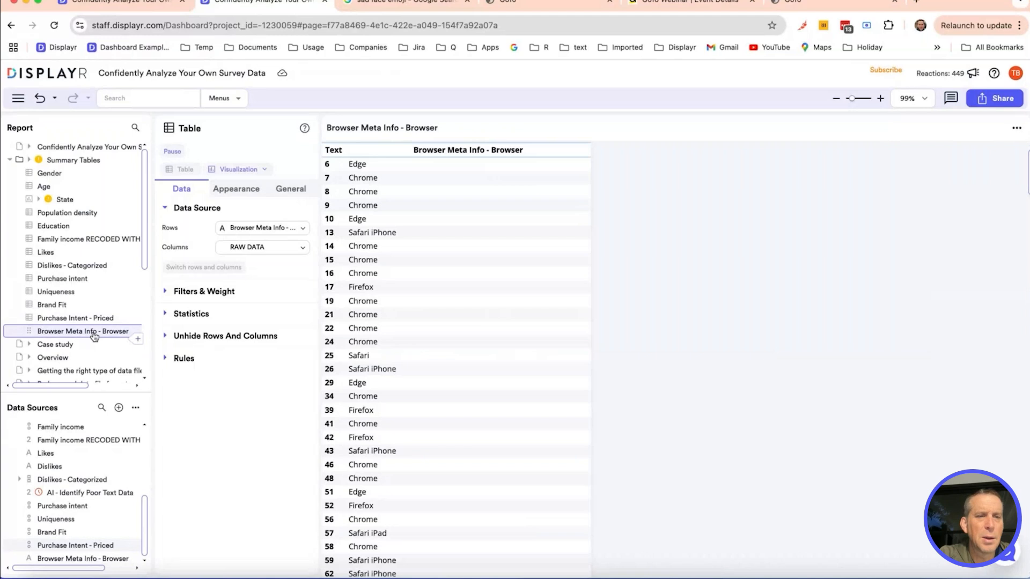
{"action": "right_click", "coordinate": [95, 336]}
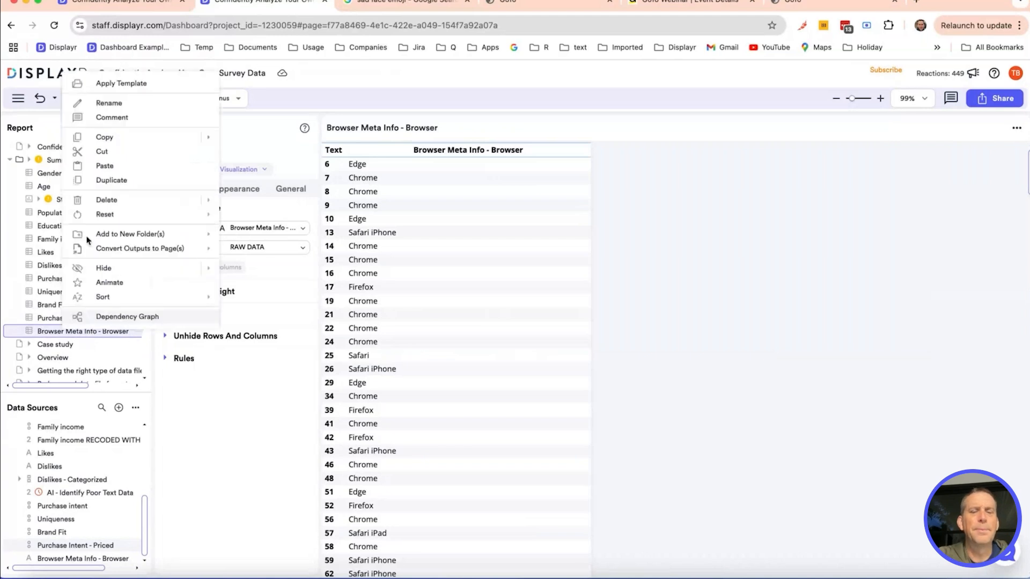
{"action": "left_click", "coordinate": [129, 205]}
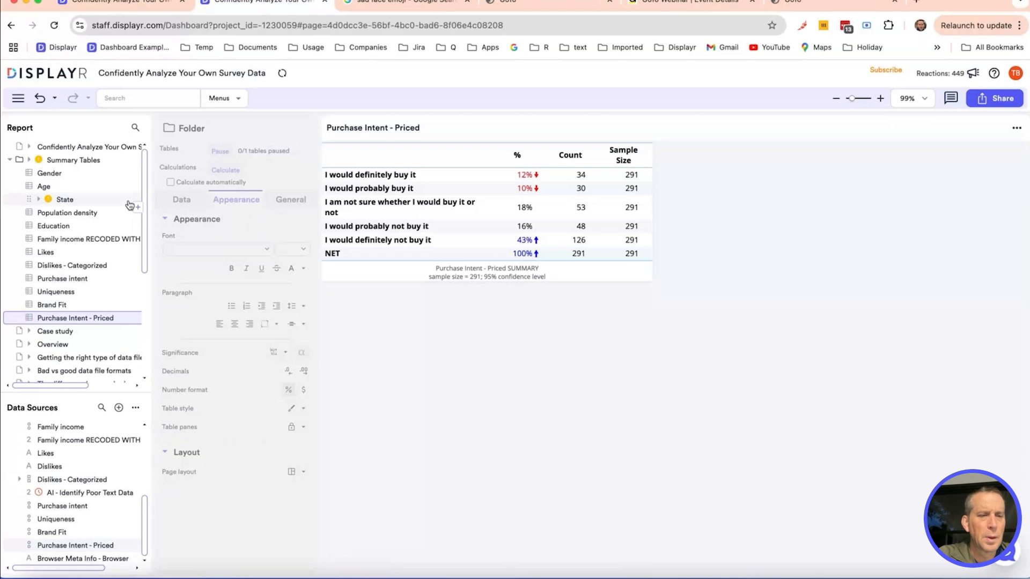
Step: Open the Weighting page further down the report
{"action": "scroll", "coordinate": [69, 357], "scroll_direction": "down", "scroll_amount": 2}
{"action": "scroll", "coordinate": [69, 357], "scroll_direction": "down", "scroll_amount": 1}
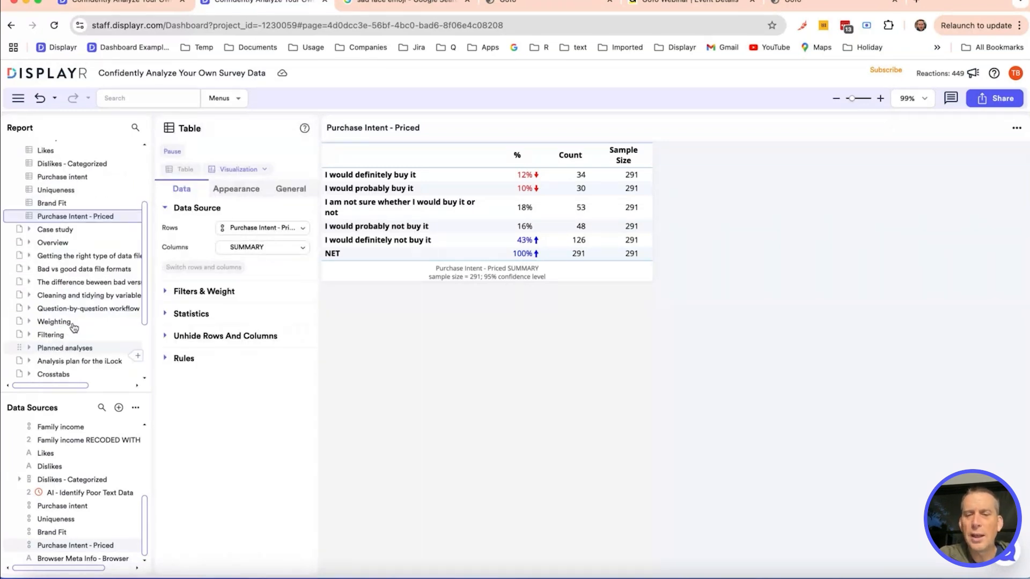
{"action": "left_click", "coordinate": [72, 324]}
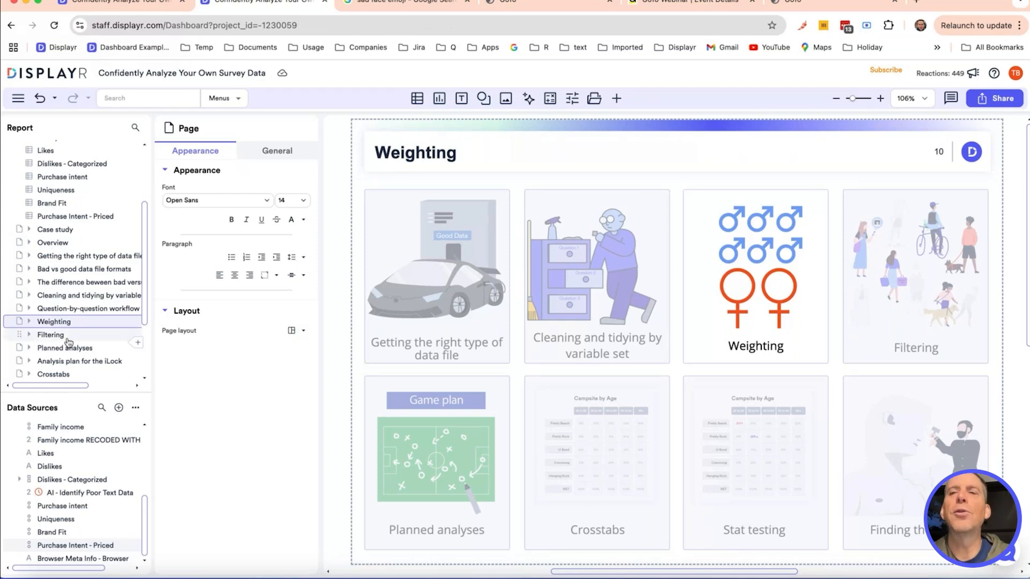
Step: Insert a new page with the Title Only layout directly after the Filtering page
{"action": "left_click", "coordinate": [51, 334]}
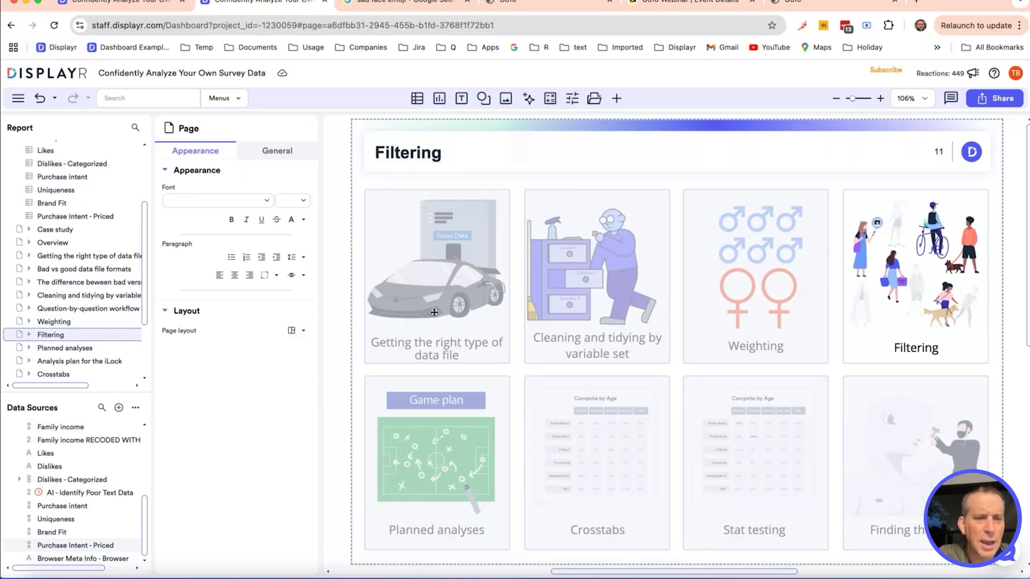
{"action": "mouse_move", "coordinate": [137, 347]}
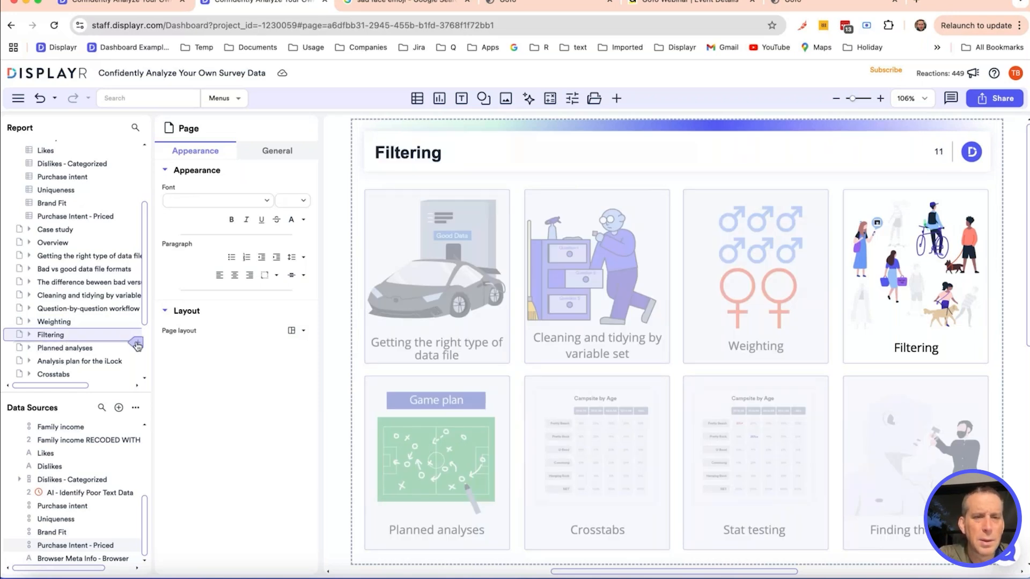
{"action": "left_click", "coordinate": [137, 347]}
{"action": "mouse_move", "coordinate": [189, 374]}
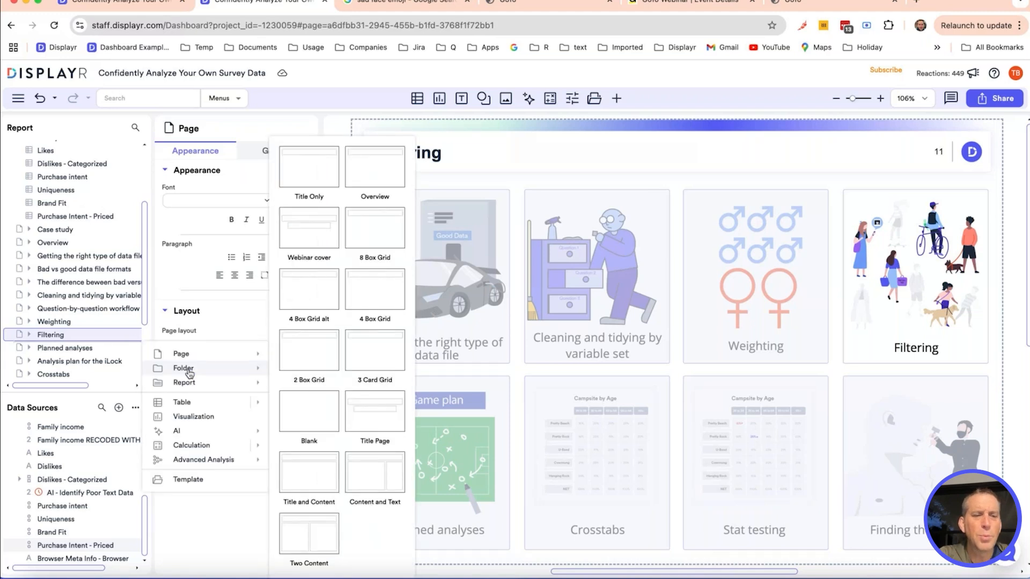
{"action": "left_click", "coordinate": [322, 177]}
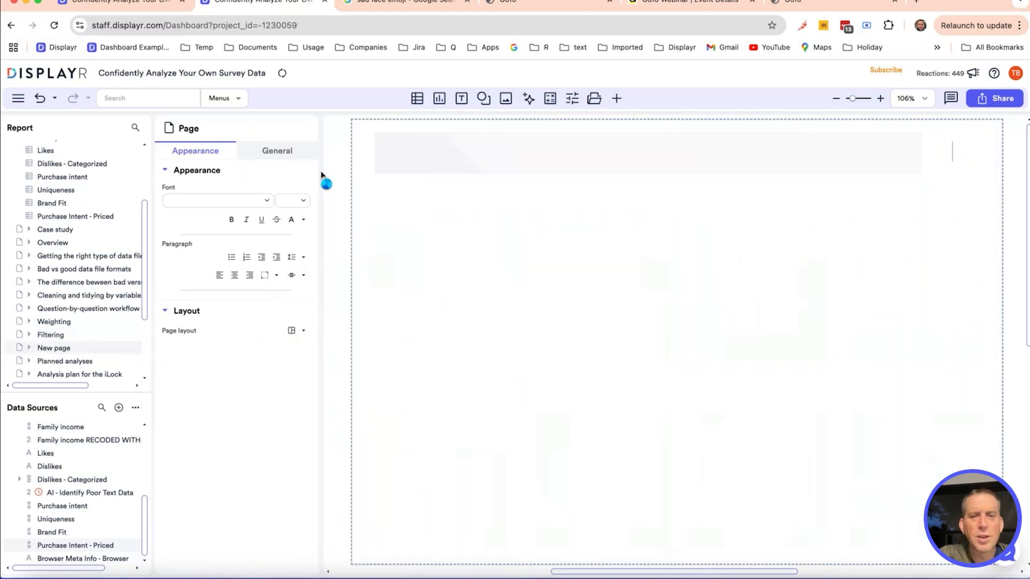
Step: Add a table of the Dislikes - Categorized variable set to the new page and title the page Filtering example
{"action": "mouse_move", "coordinate": [62, 486]}
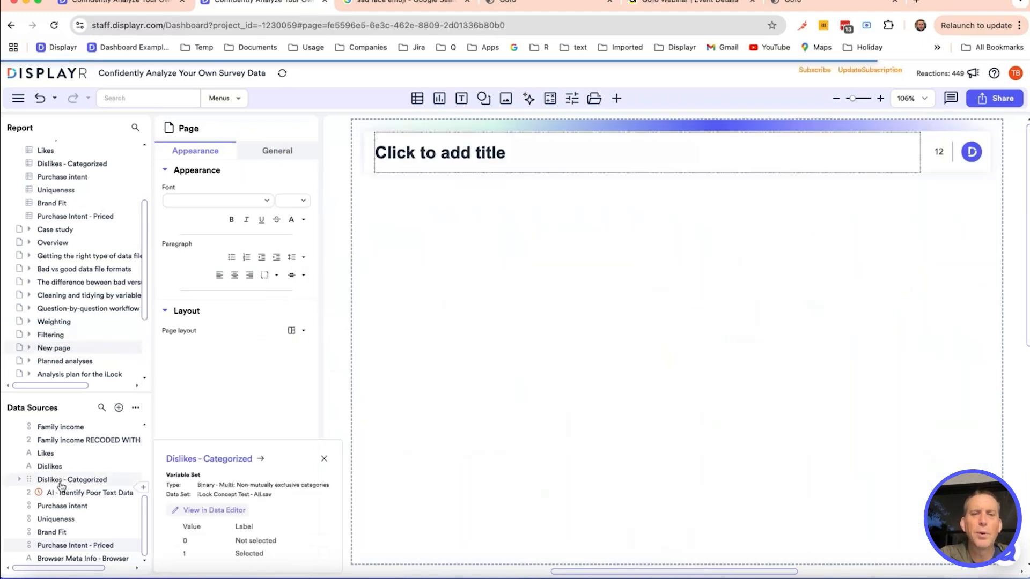
{"action": "left_click_drag", "start_coordinate": [61, 485], "coordinate": [415, 168]}
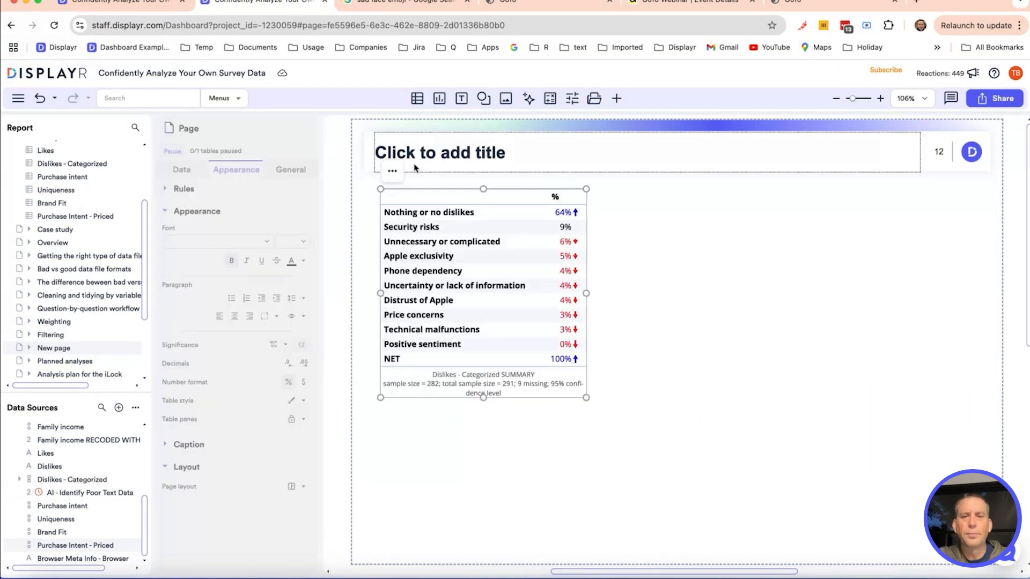
{"action": "left_click", "coordinate": [418, 155]}
{"action": "type", "text": "F"}
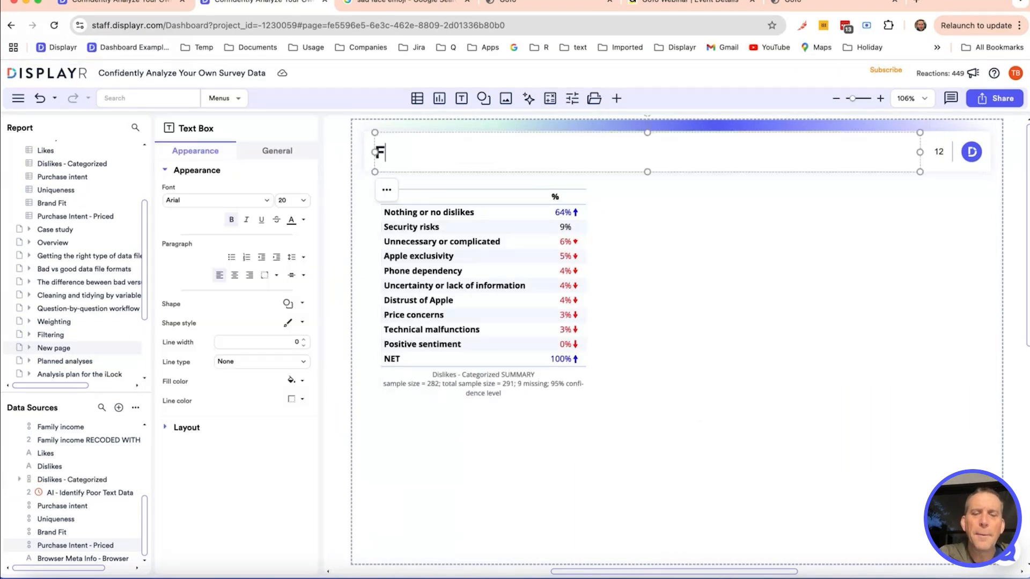
{"action": "type", "text": "iltering "}
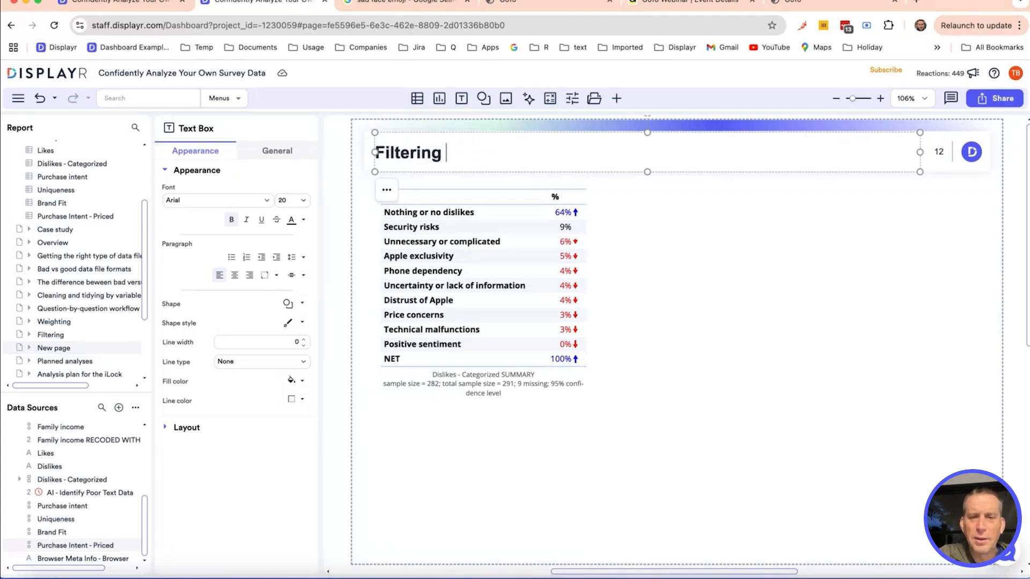
{"action": "type", "text": "example"}
Step: Duplicate the Dislikes - Categorized table and place the copy beside the original, near the page's right edge
{"action": "left_click", "coordinate": [543, 275]}
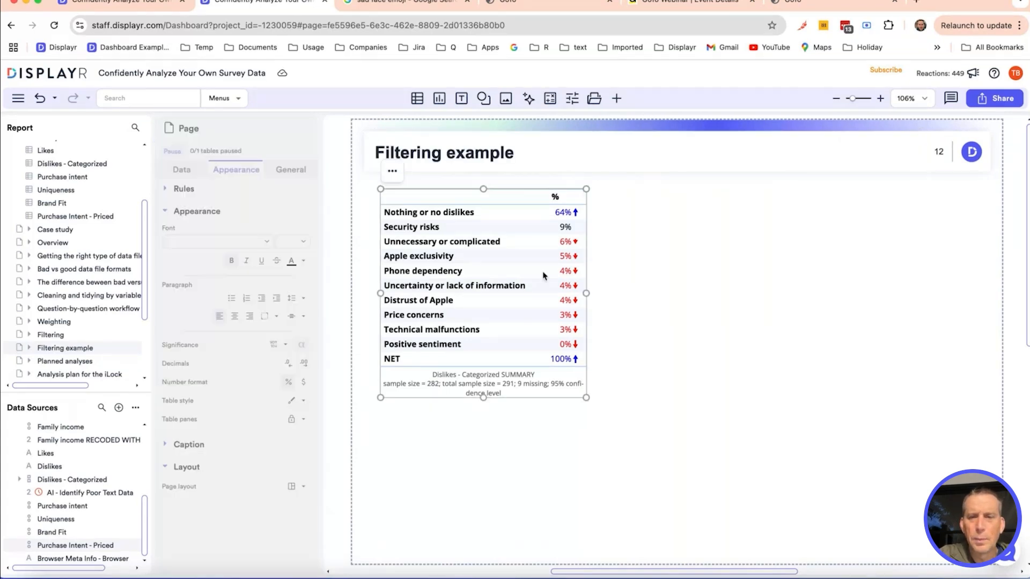
{"action": "key", "text": "ctrl+d"}
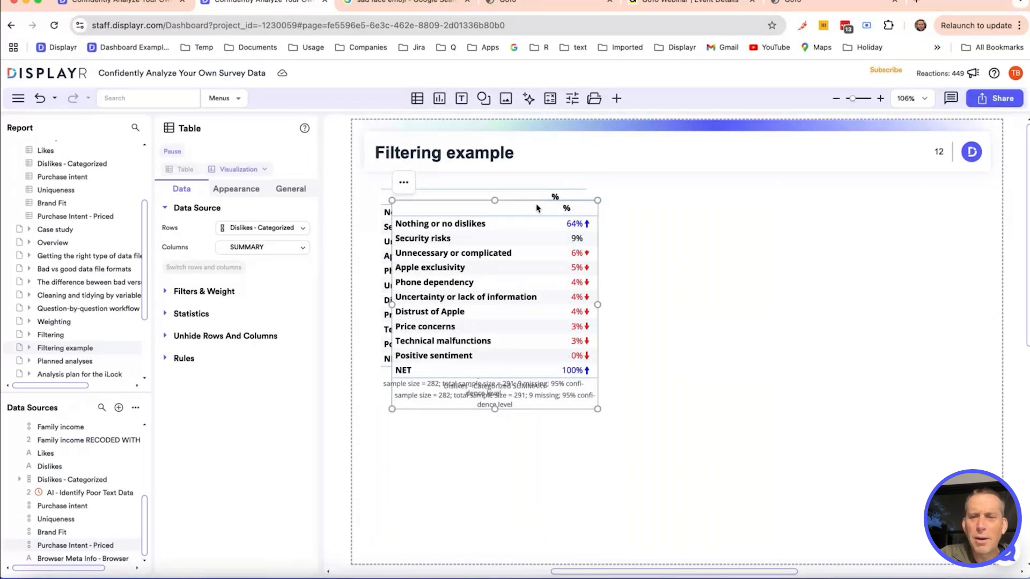
{"action": "left_click_drag", "start_coordinate": [597, 232], "coordinate": [878, 220]}
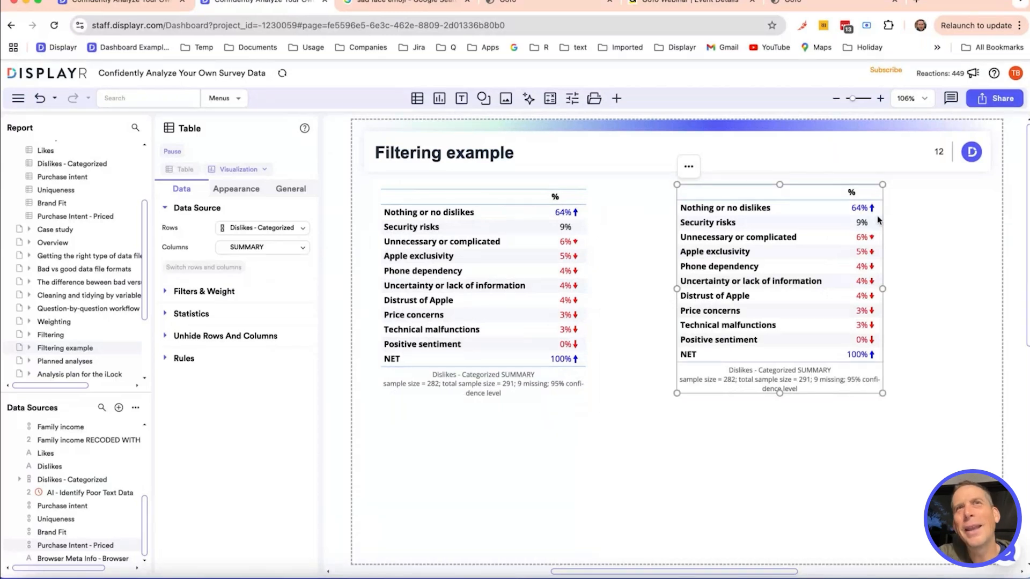
{"action": "left_click_drag", "start_coordinate": [878, 220], "coordinate": [932, 215]}
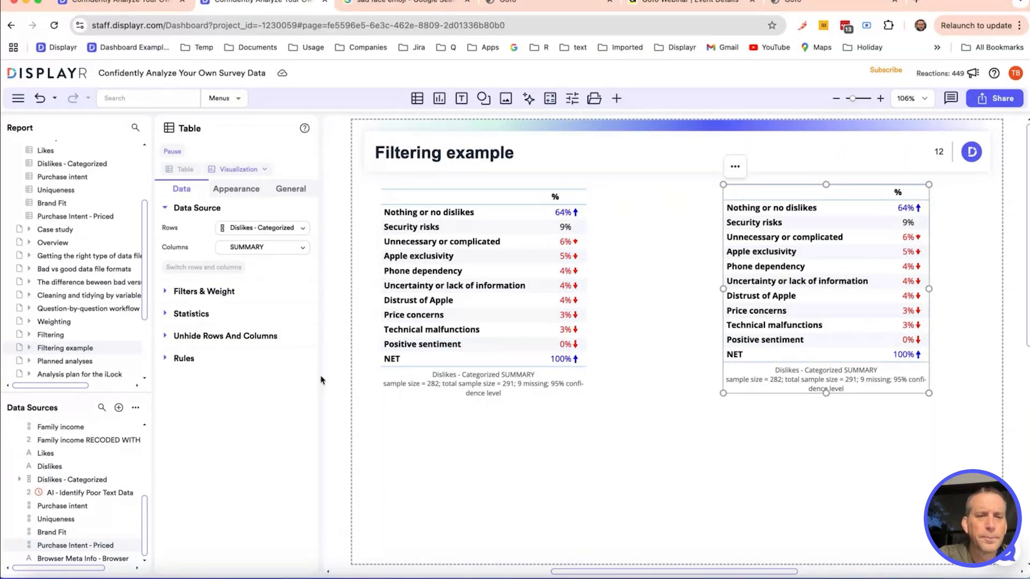
Step: Try to create a new filter for the duplicated table with the condition Gender is Male
{"action": "left_click", "coordinate": [295, 292]}
{"action": "left_click", "coordinate": [304, 311]}
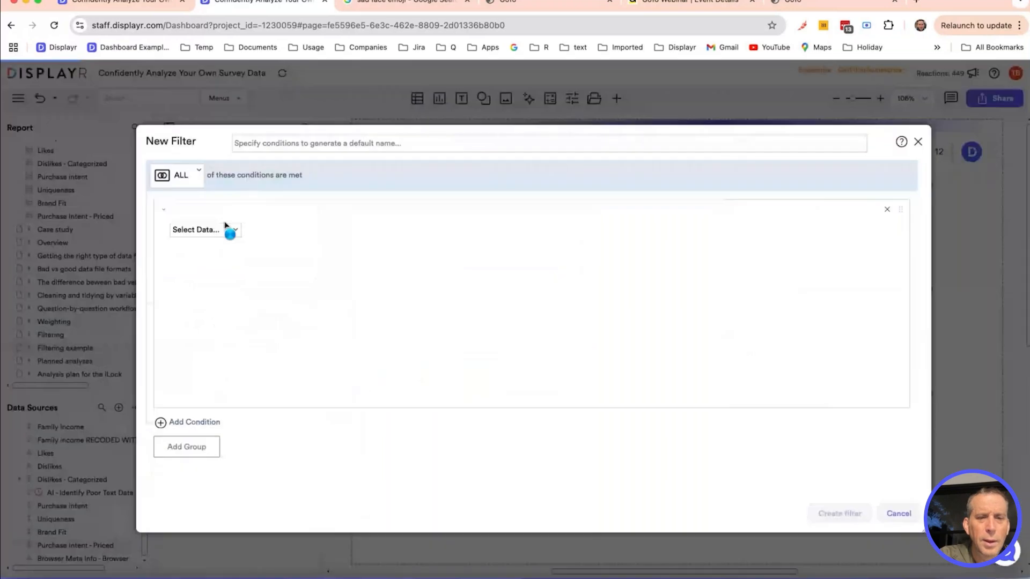
{"action": "left_click", "coordinate": [227, 229]}
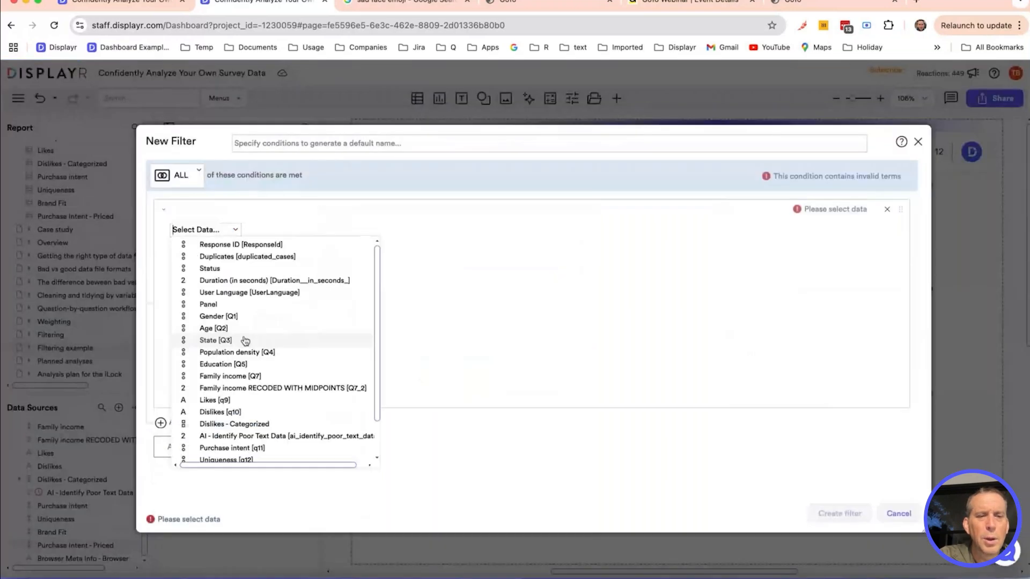
{"action": "left_click", "coordinate": [226, 316]}
{"action": "left_click", "coordinate": [234, 301]}
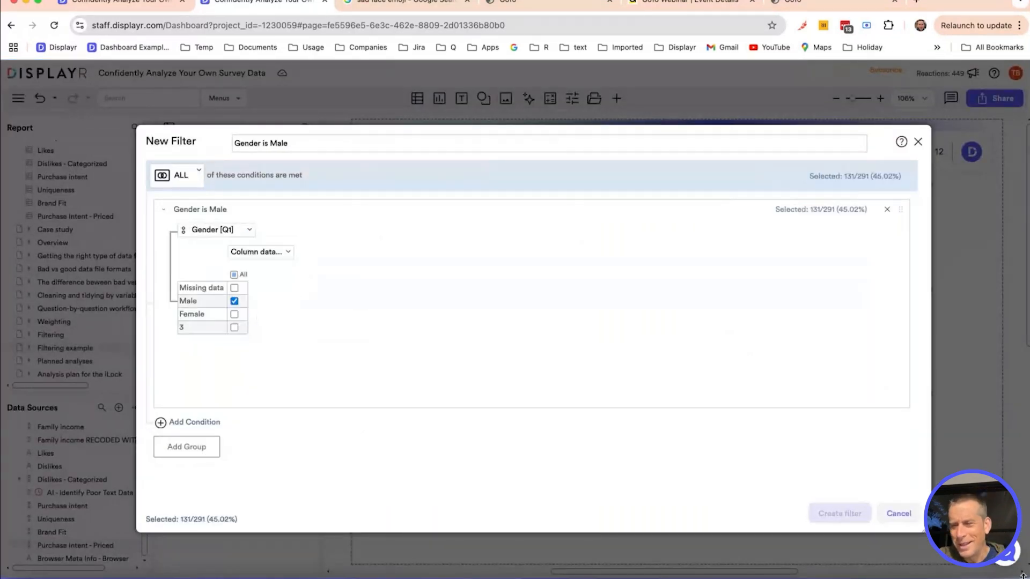
{"action": "left_click", "coordinate": [880, 518]}
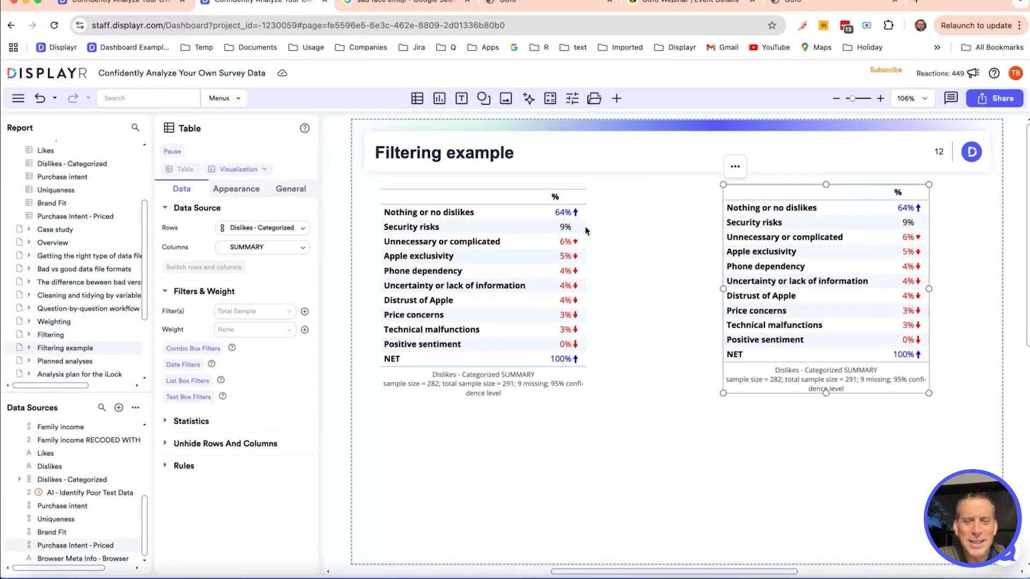
Step: Compare the sample size footers of the original and duplicated Dislikes - Categorized tables
{"action": "scroll", "coordinate": [458, 384], "scroll_direction": "up", "scroll_amount": 5}
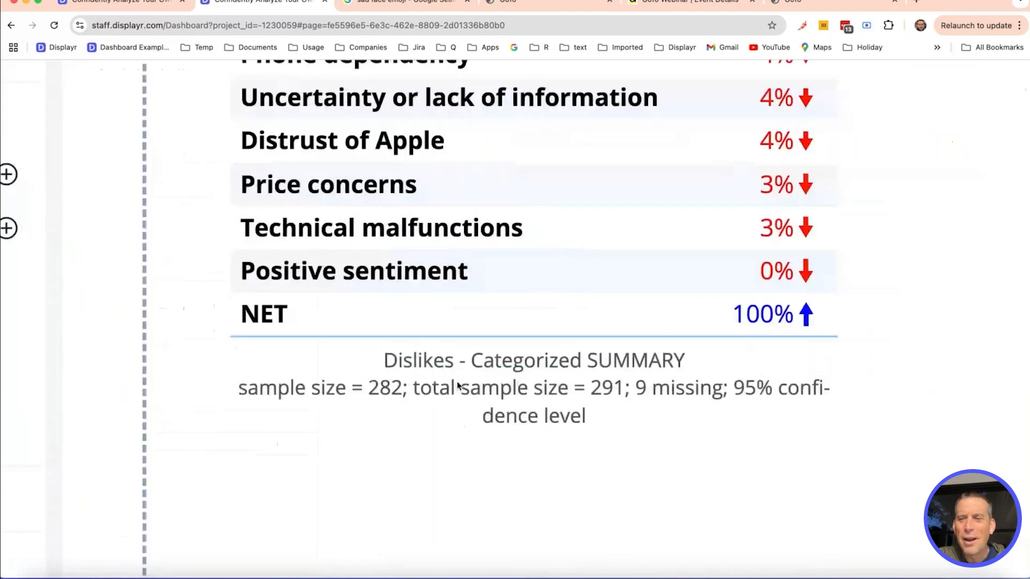
{"action": "scroll", "coordinate": [392, 402], "scroll_direction": "right", "scroll_amount": 10}
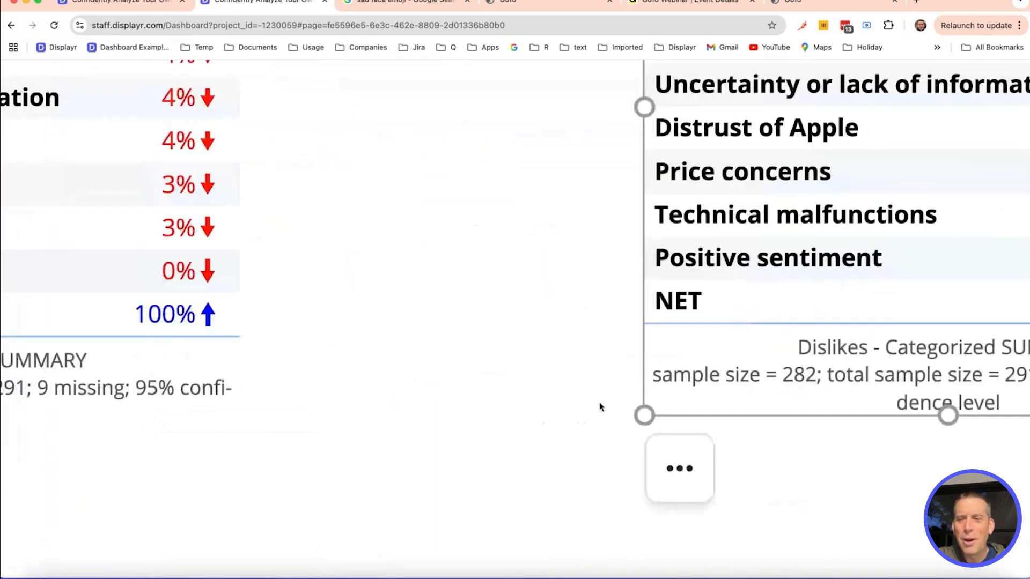
{"action": "scroll", "coordinate": [601, 407], "scroll_direction": "right", "scroll_amount": 5}
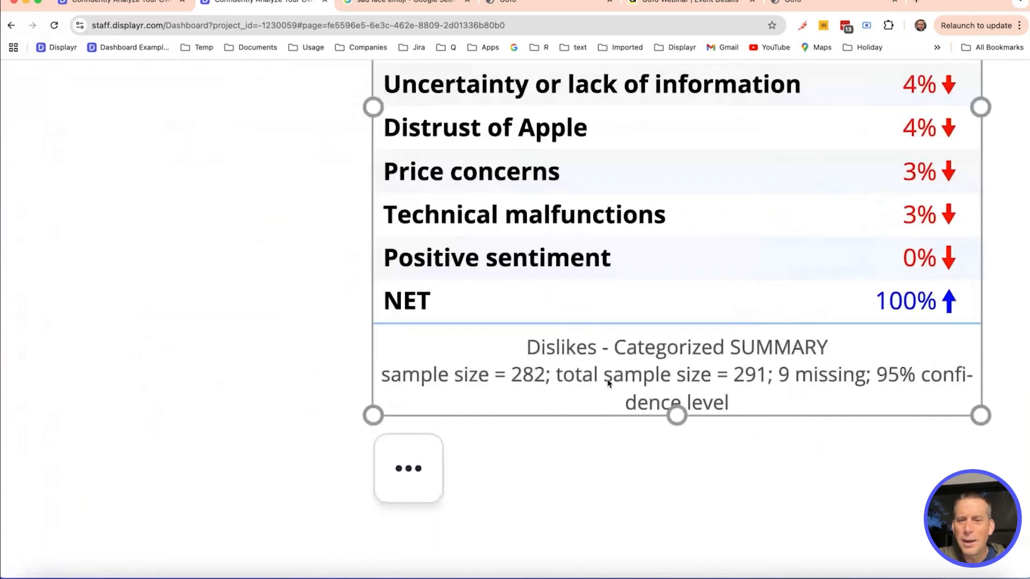
Step: Create a new filter with the condition Gender is Male and apply it to the duplicated Dislikes - Categorized table
{"action": "scroll", "coordinate": [607, 382], "scroll_direction": "down", "scroll_amount": 5}
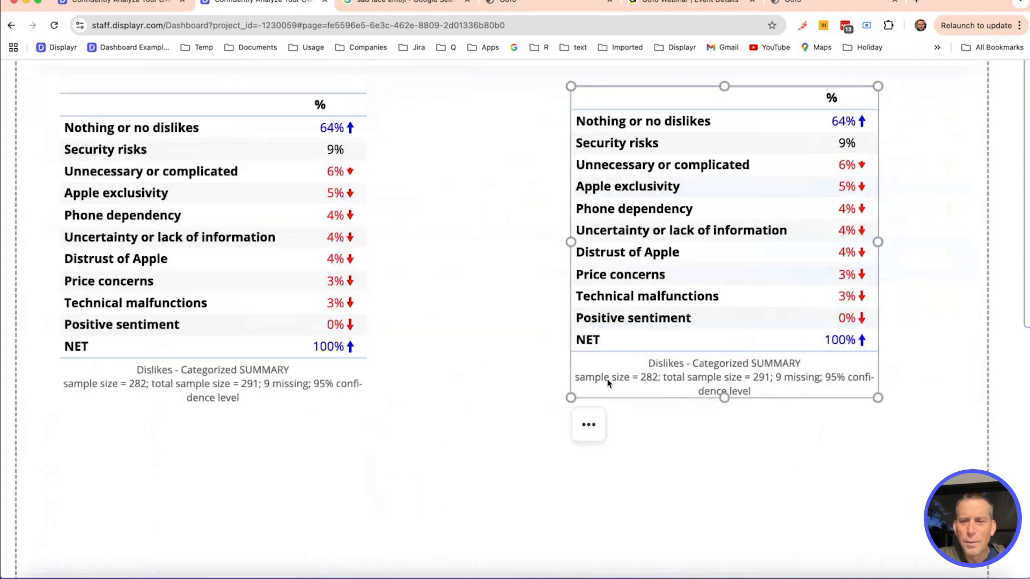
{"action": "scroll", "coordinate": [607, 387], "scroll_direction": "up", "scroll_amount": 2}
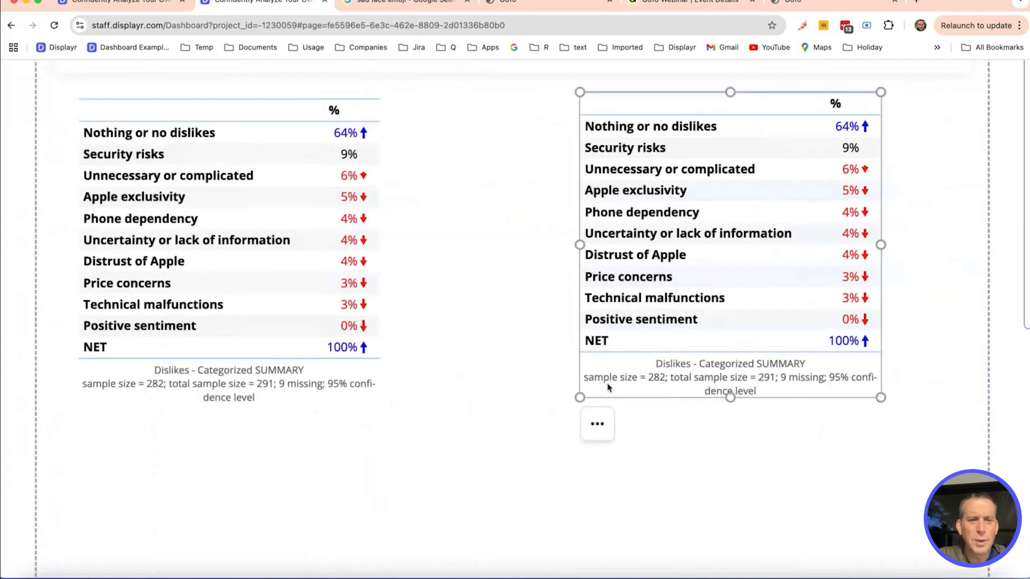
{"action": "scroll", "coordinate": [607, 387], "scroll_direction": "down", "scroll_amount": 5}
{"action": "left_click", "coordinate": [799, 432]}
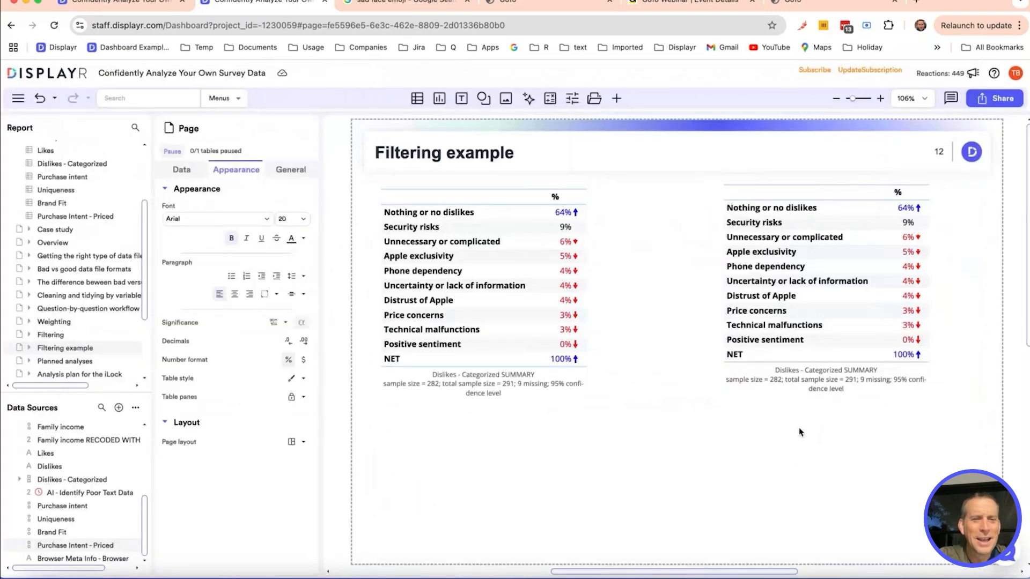
{"action": "left_click", "coordinate": [799, 381]}
{"action": "left_click", "coordinate": [305, 312]}
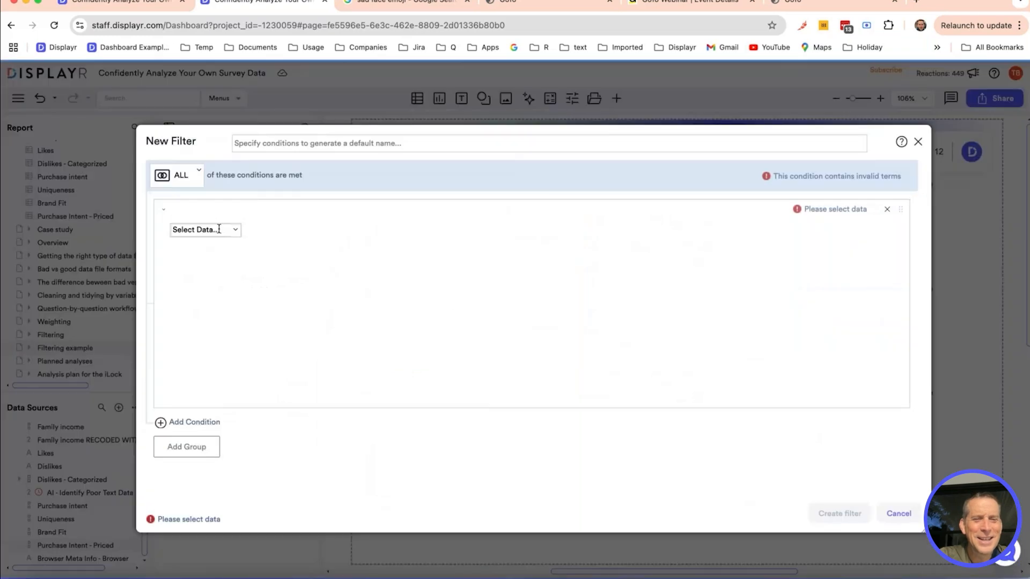
{"action": "left_click", "coordinate": [219, 230]}
{"action": "left_click", "coordinate": [231, 316]}
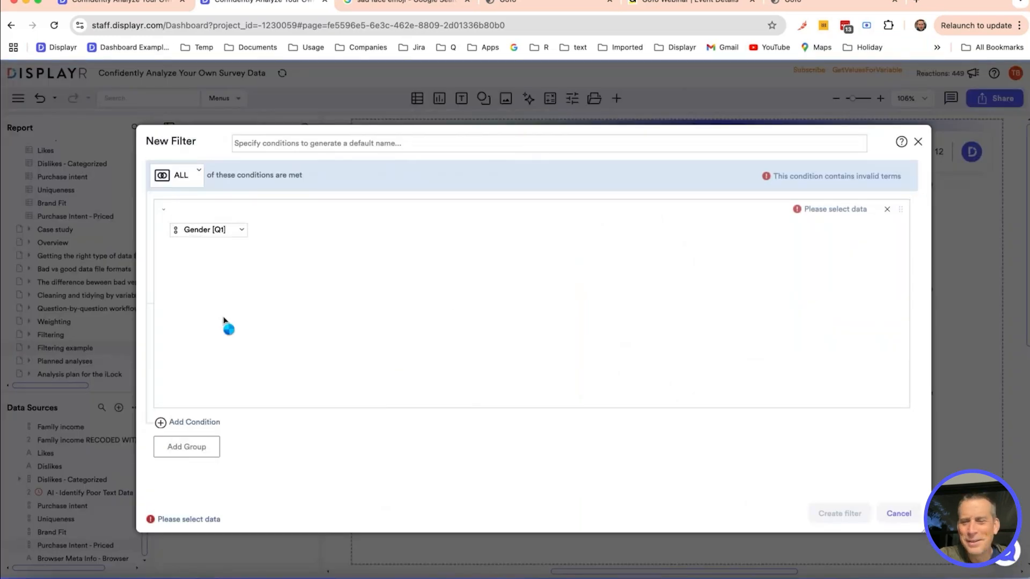
{"action": "left_click", "coordinate": [234, 301]}
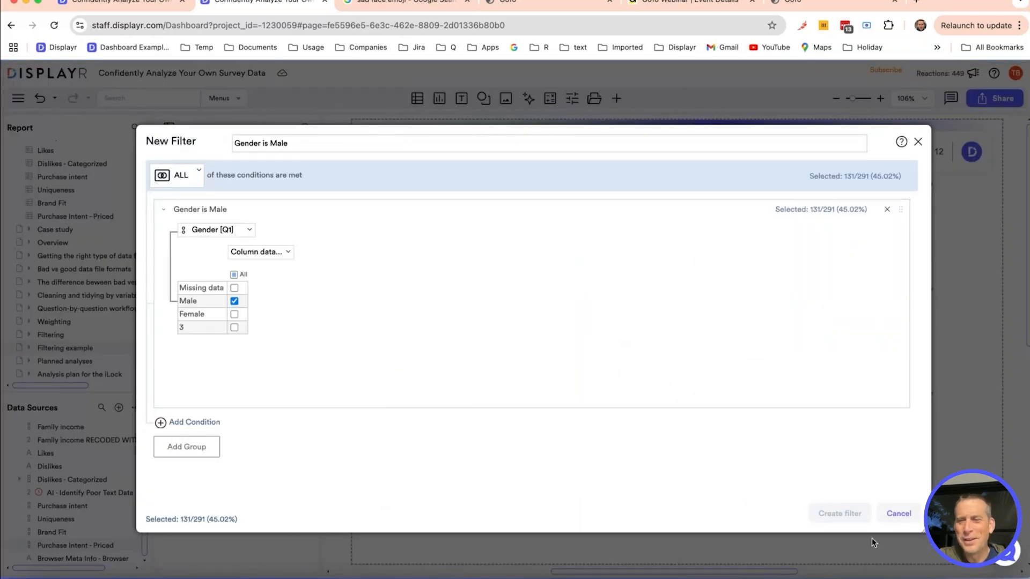
{"action": "left_click", "coordinate": [840, 514]}
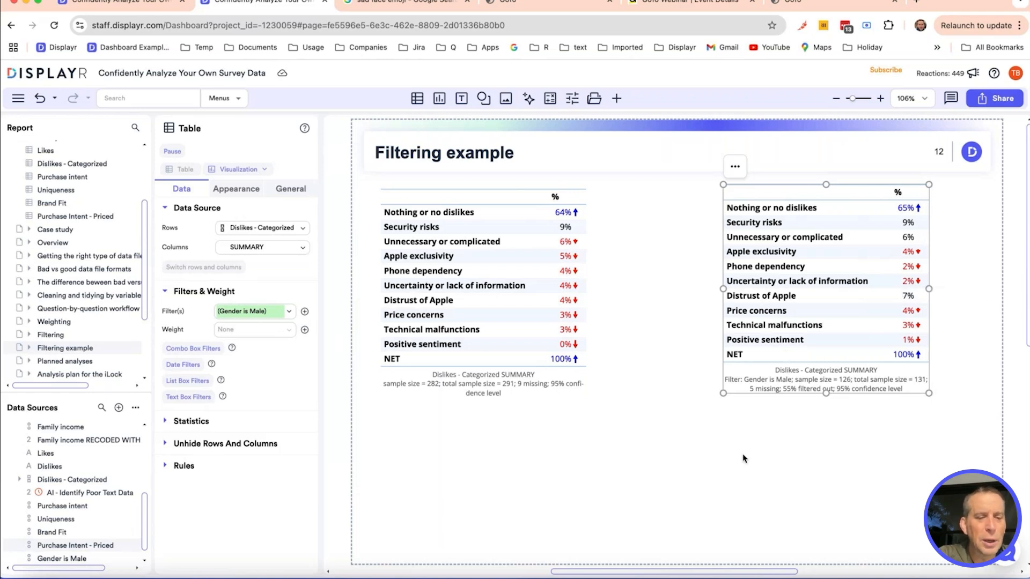
Step: Crosstab the original Dislikes - Categorized table by the Gender variable set, using Gender as its columns
{"action": "left_click", "coordinate": [530, 354]}
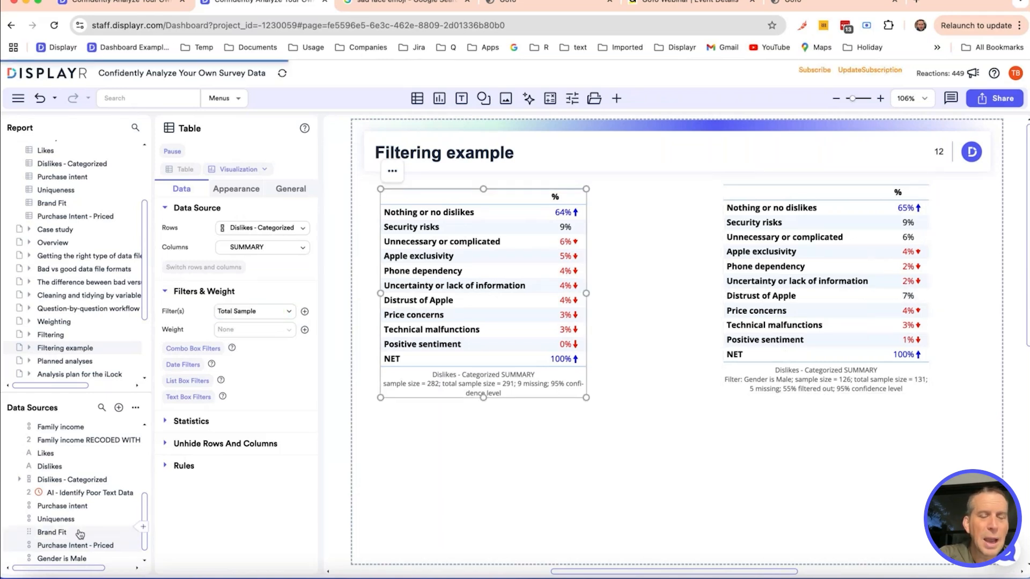
{"action": "scroll", "coordinate": [81, 525], "scroll_direction": "up", "scroll_amount": 2}
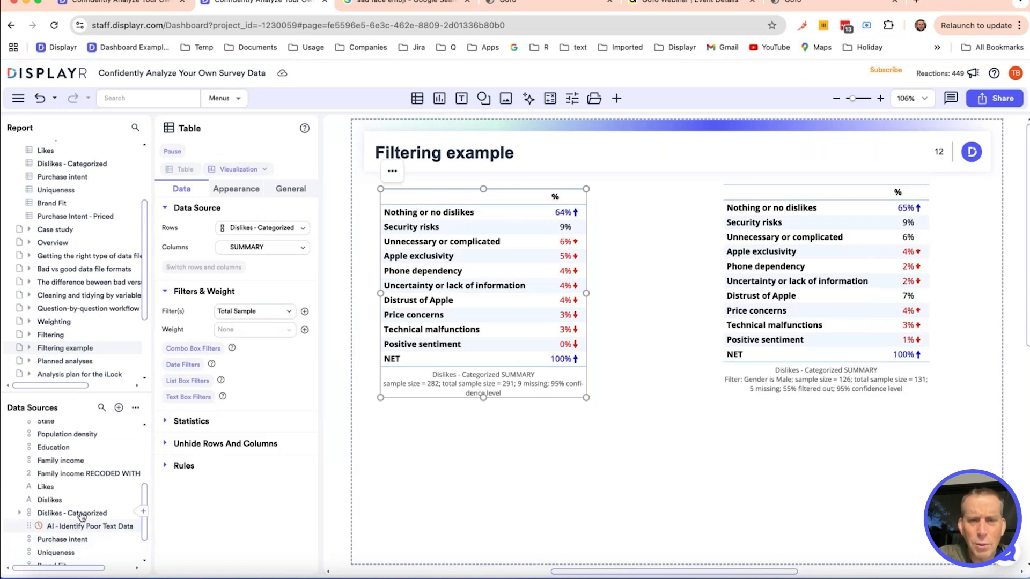
{"action": "scroll", "coordinate": [81, 517], "scroll_direction": "up", "scroll_amount": 5}
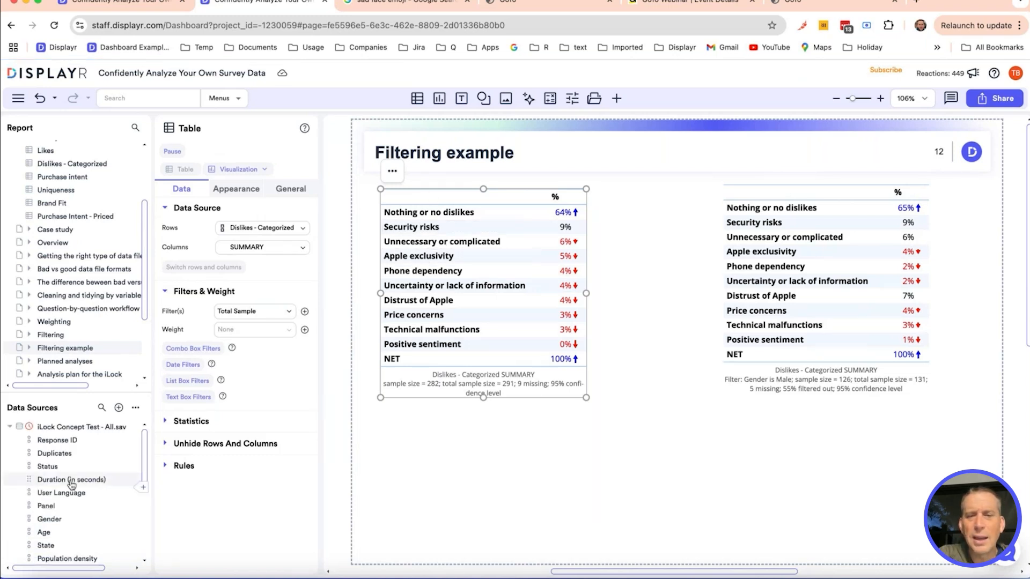
{"action": "left_click_drag", "start_coordinate": [54, 521], "coordinate": [500, 230]}
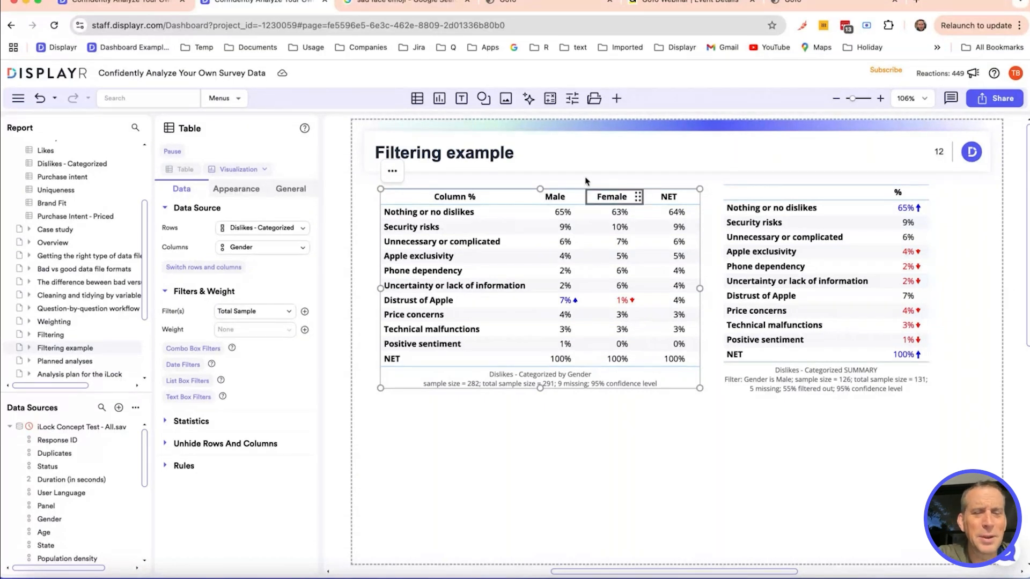
Step: Review the Planned analyses page and the Analysis plan for the iLock page in the report
{"action": "left_click", "coordinate": [69, 363]}
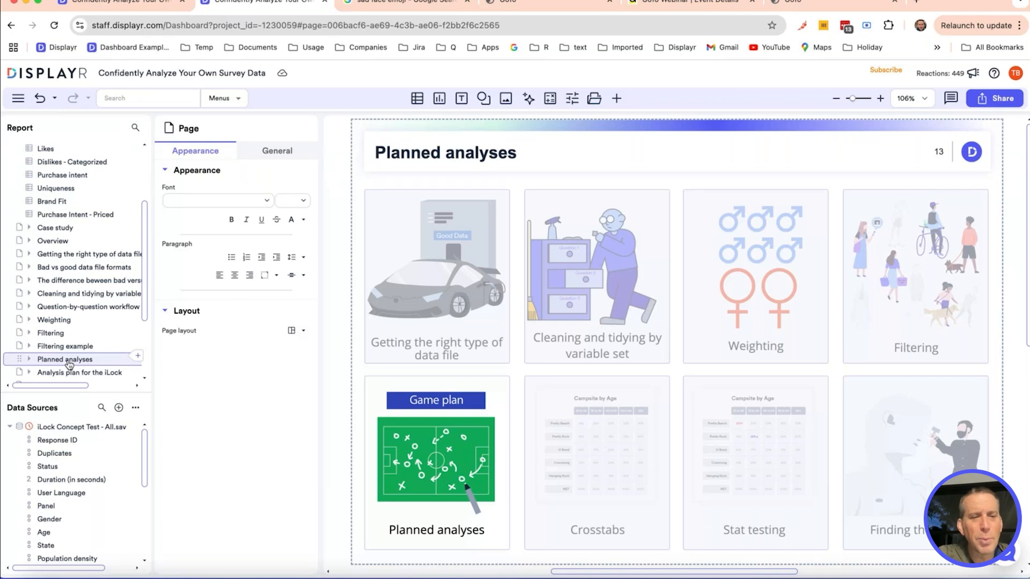
{"action": "scroll", "coordinate": [69, 365], "scroll_direction": "down", "scroll_amount": 1}
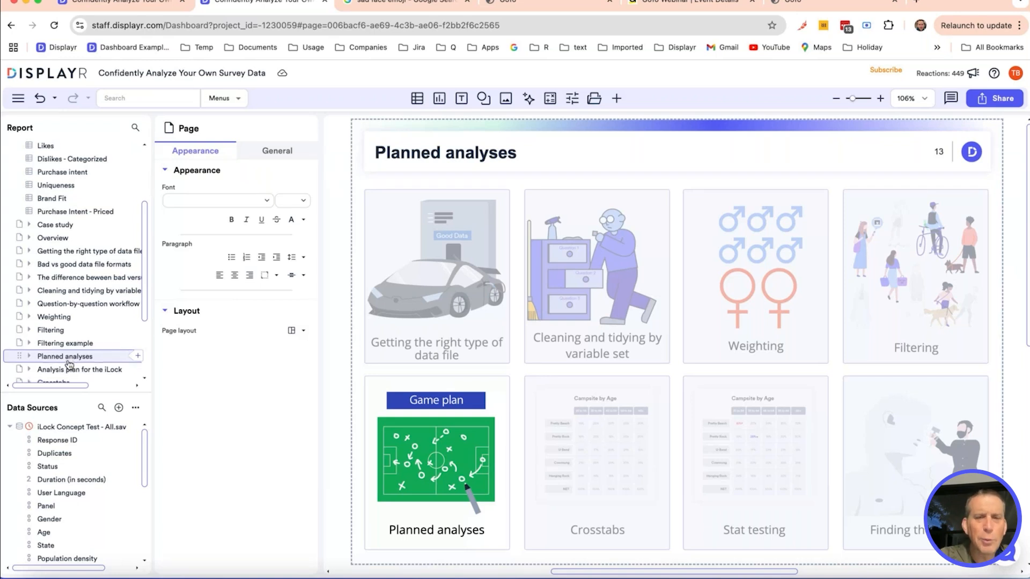
{"action": "scroll", "coordinate": [68, 364], "scroll_direction": "down", "scroll_amount": 3}
{"action": "left_click", "coordinate": [91, 289]}
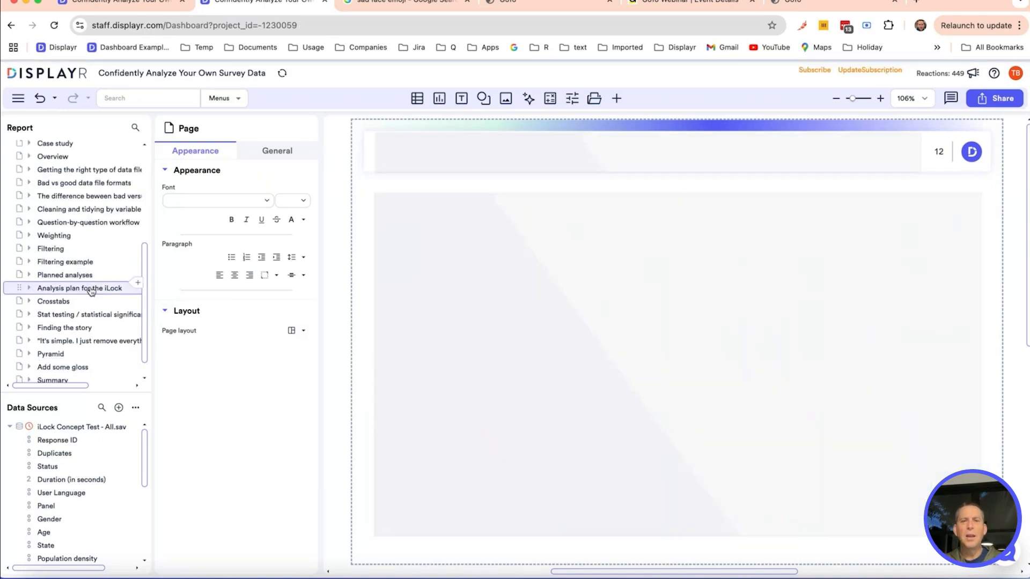
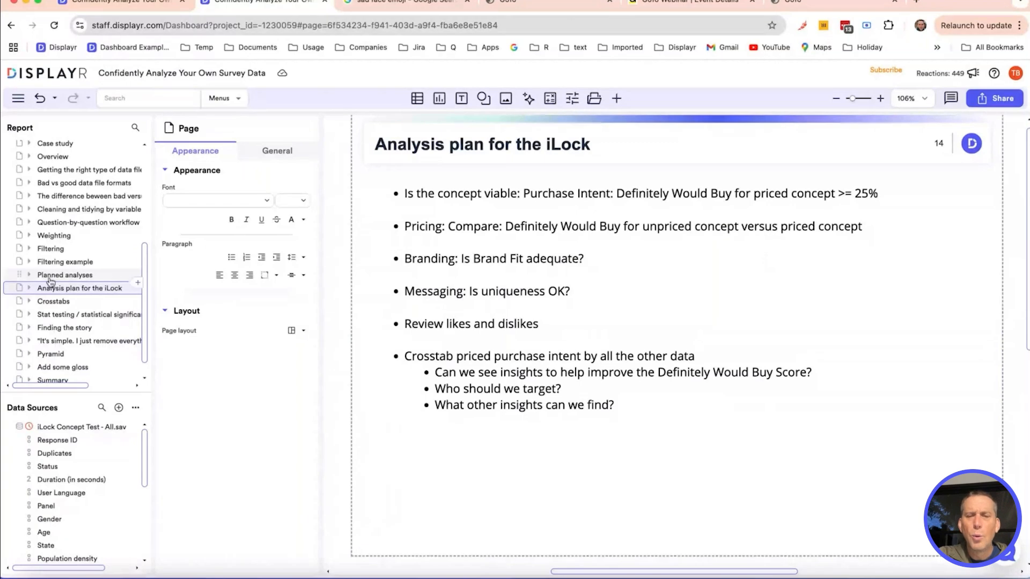
Step: Convert the Purchase intent summary table into a page with the Title Only layout
{"action": "scroll", "coordinate": [80, 285], "scroll_direction": "up", "scroll_amount": 5}
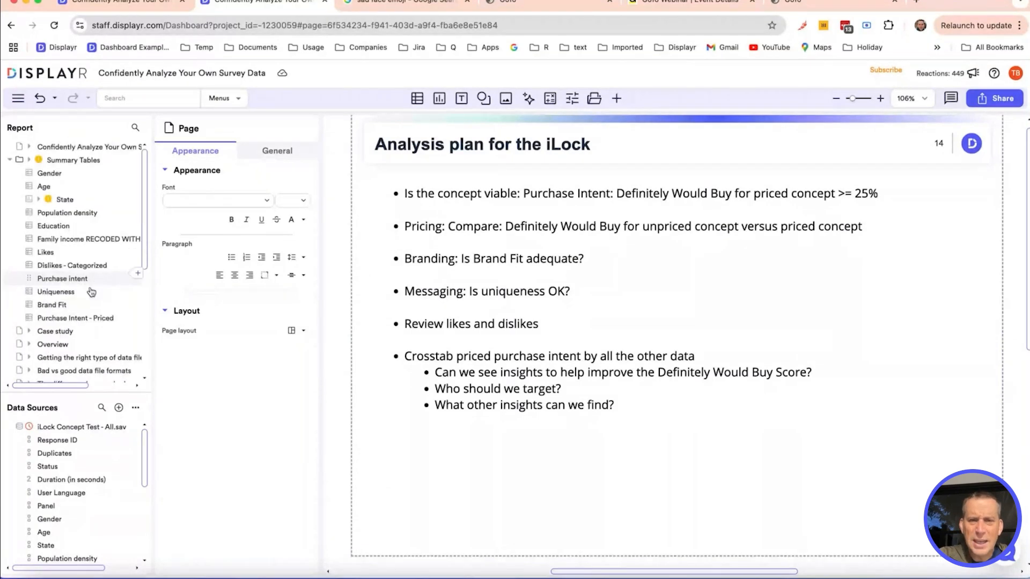
{"action": "left_click", "coordinate": [81, 278]}
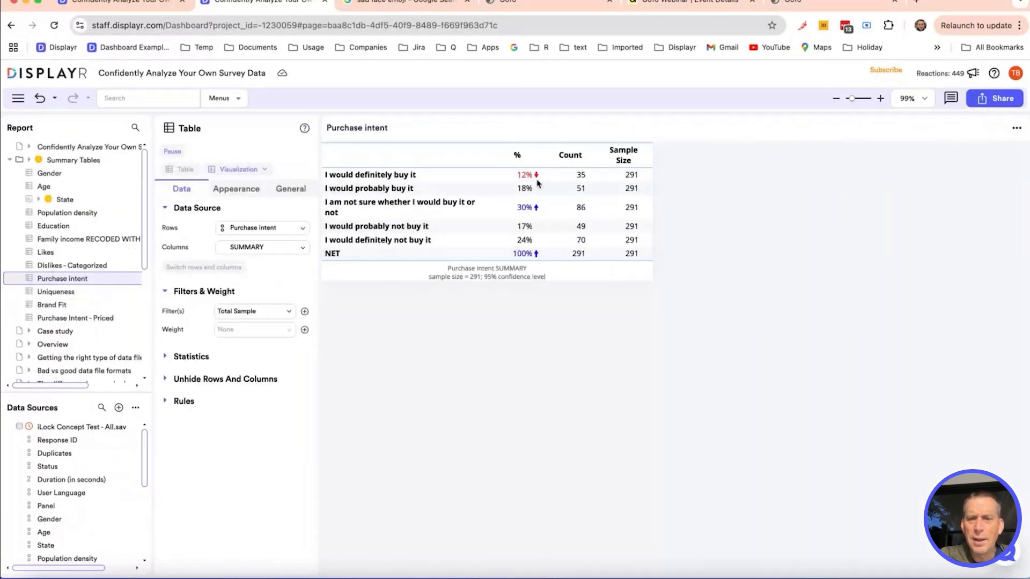
{"action": "right_click", "coordinate": [74, 287]}
{"action": "mouse_move", "coordinate": [165, 465]}
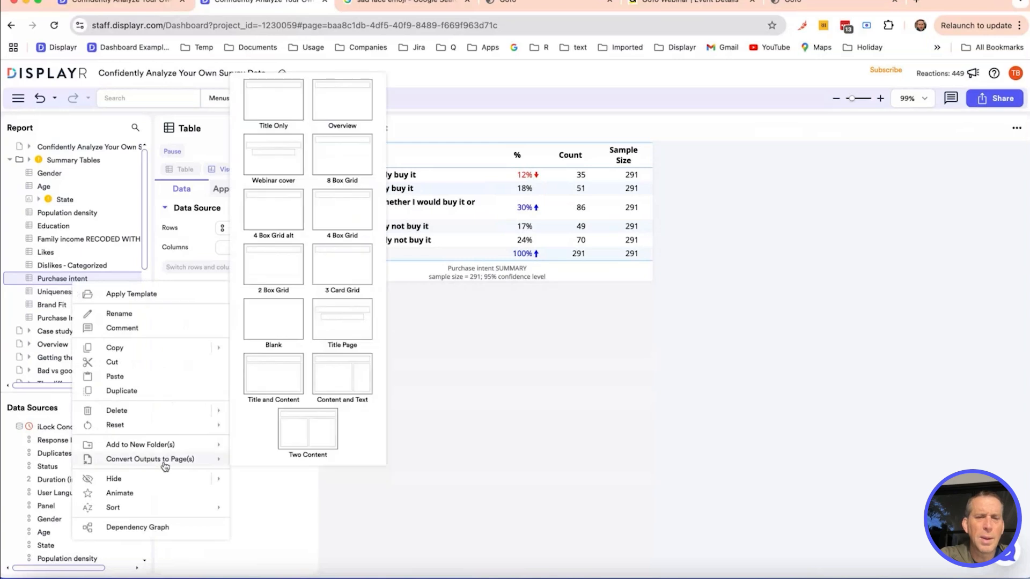
{"action": "left_click", "coordinate": [277, 110]}
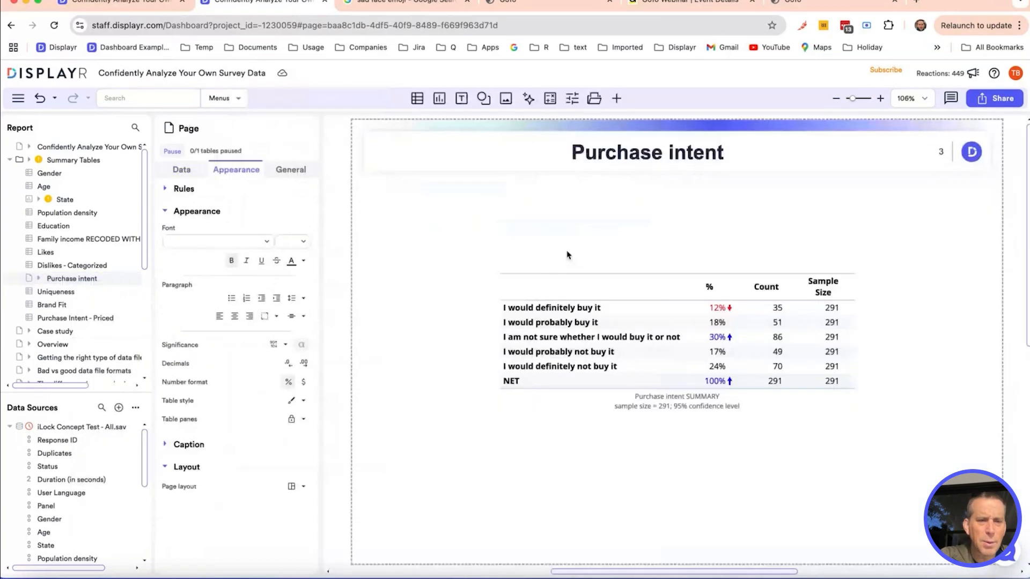
Step: Show only the % statistic in the Purchase intent table's cells and move the table to the page's left edge, just below the title
{"action": "left_click", "coordinate": [563, 285]}
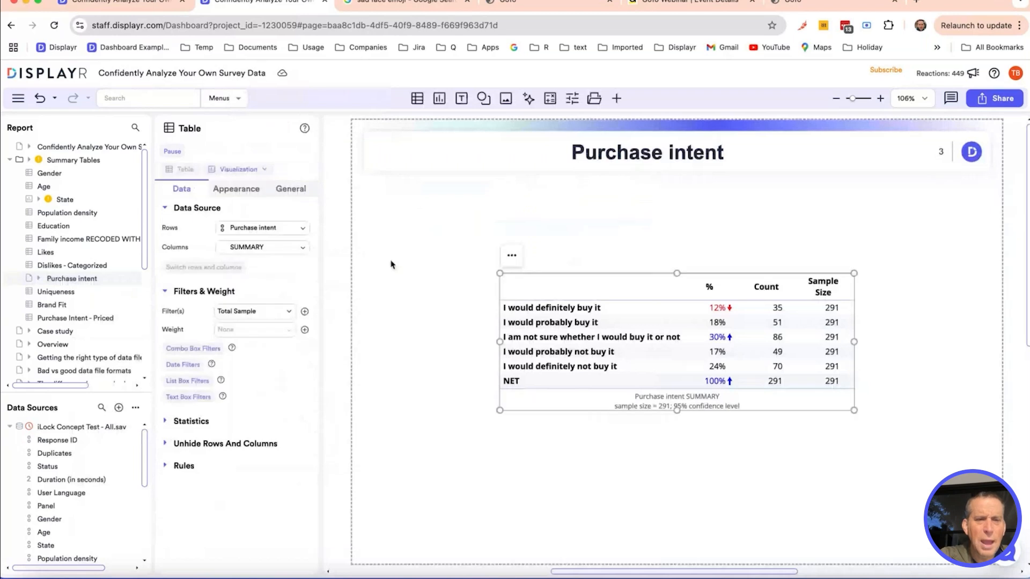
{"action": "left_click", "coordinate": [191, 422]}
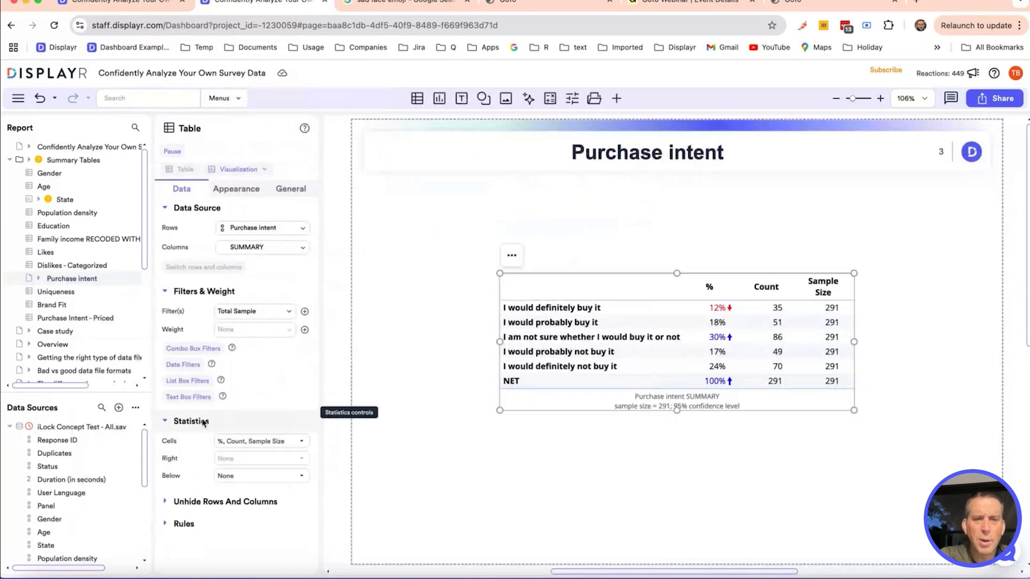
{"action": "left_click", "coordinate": [261, 441]}
{"action": "left_click", "coordinate": [237, 234]}
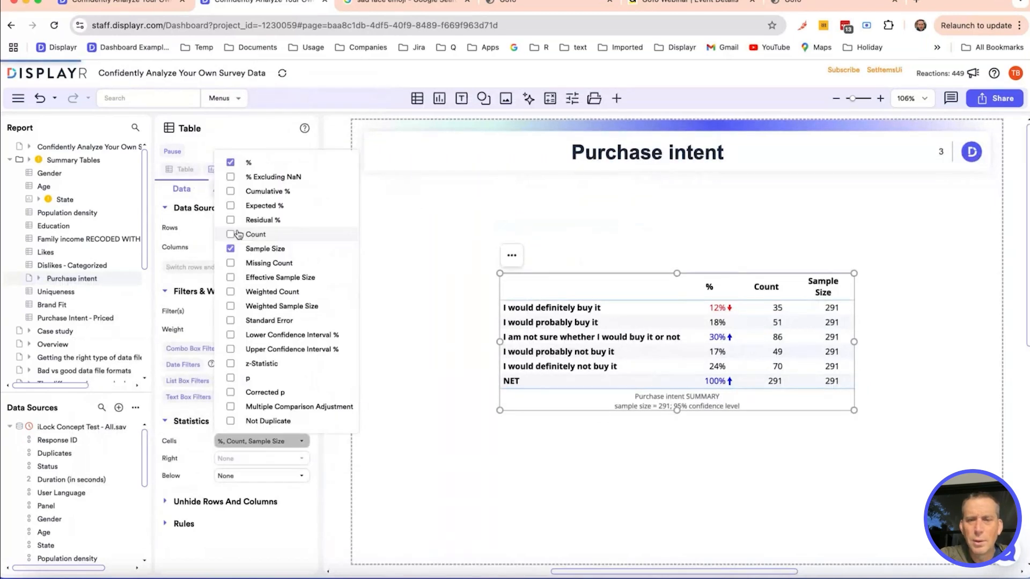
{"action": "left_click", "coordinate": [594, 280]}
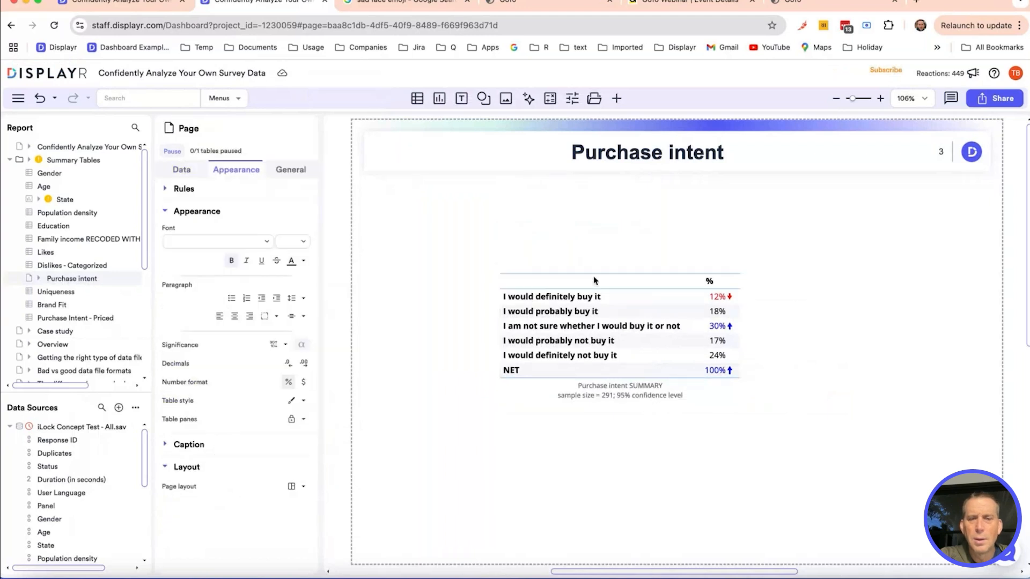
{"action": "left_click_drag", "start_coordinate": [594, 280], "coordinate": [460, 205]}
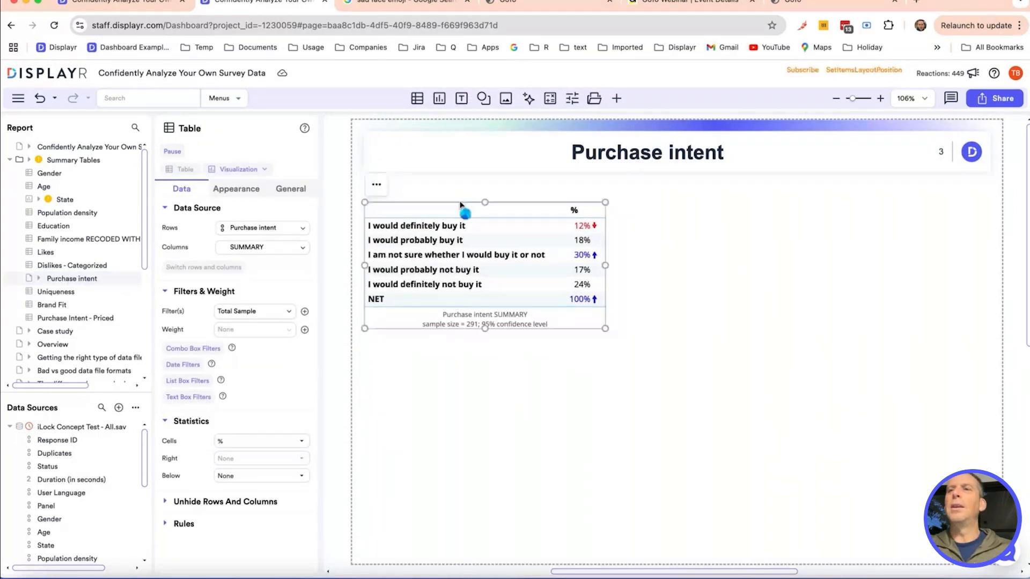
Step: Insert a rectangular callout shape beside the Purchase intent table, near the I would definitely buy it row
{"action": "left_click", "coordinate": [710, 280]}
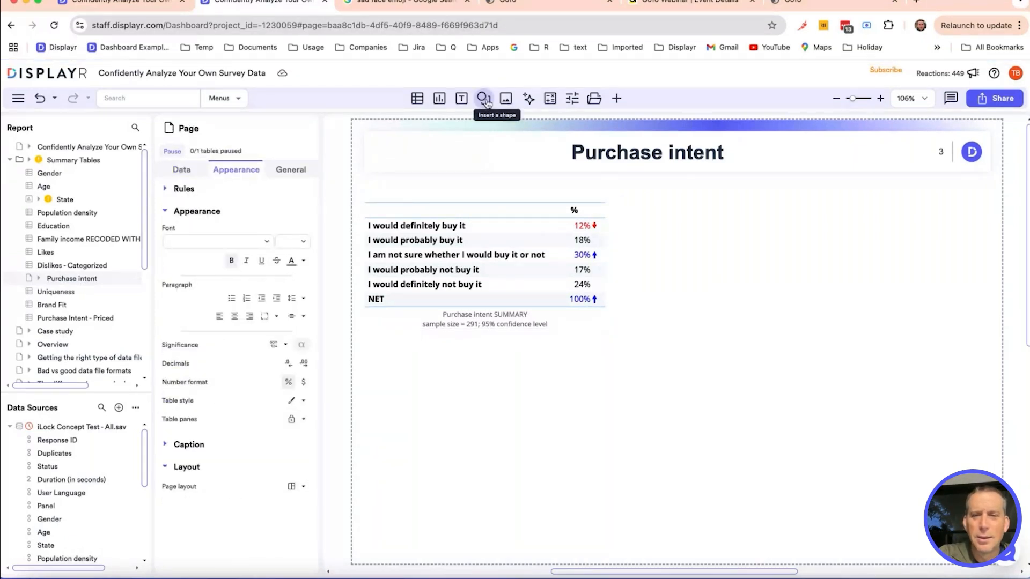
{"action": "left_click", "coordinate": [484, 99]}
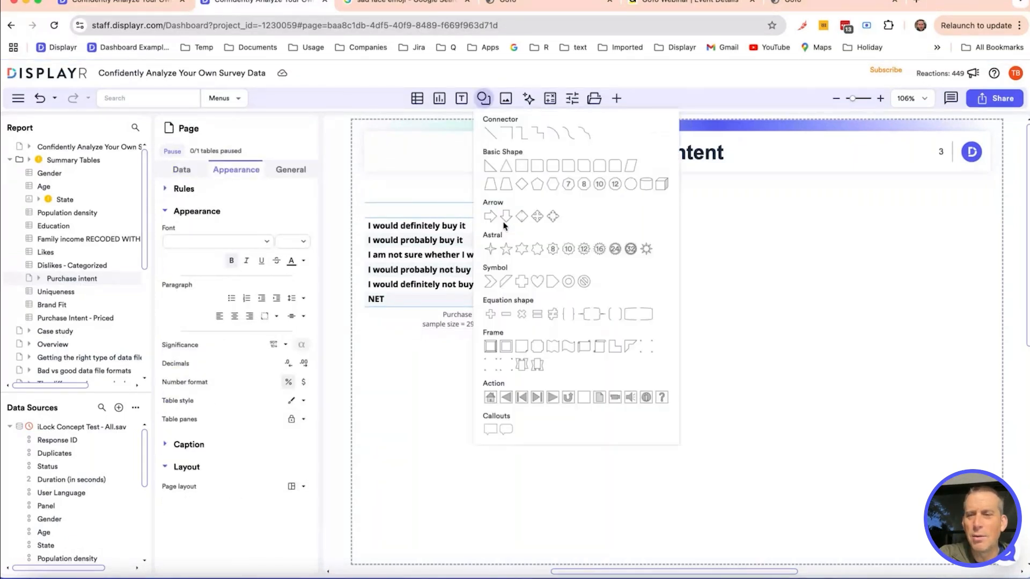
{"action": "left_click", "coordinate": [491, 429]}
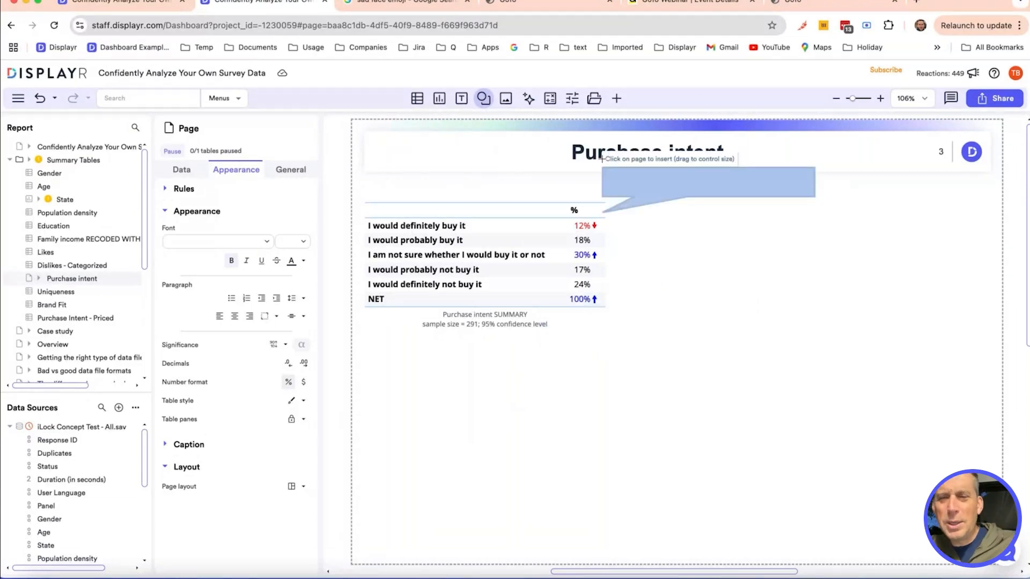
{"action": "left_click_drag", "start_coordinate": [621, 175], "coordinate": [876, 239]}
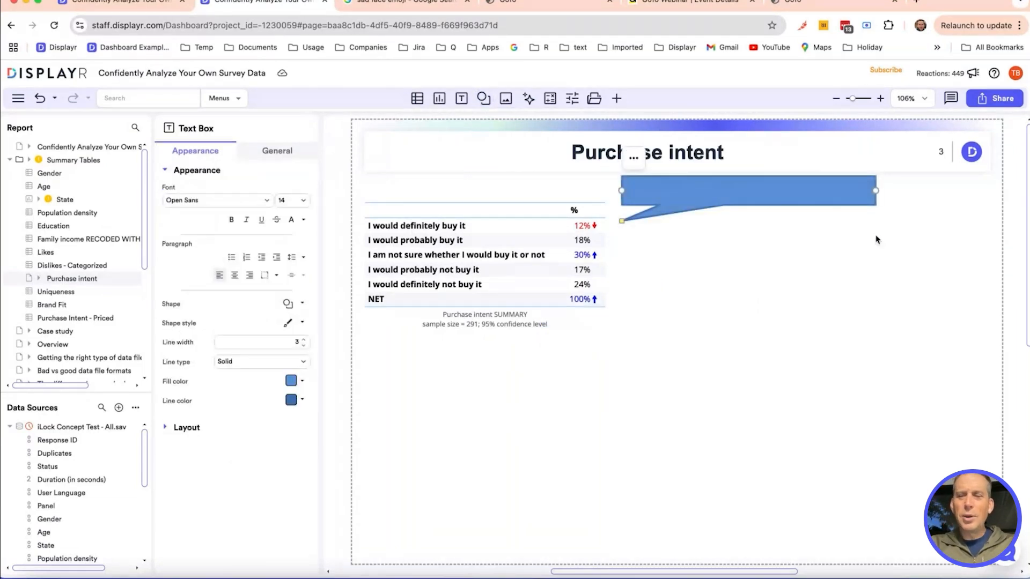
Step: Write "The iLock is a loser! 12% Definitely Would Buy score is well below our benchmark of 25%." in the callout and move it slightly away from the table
{"action": "type", "text": "The iL"}
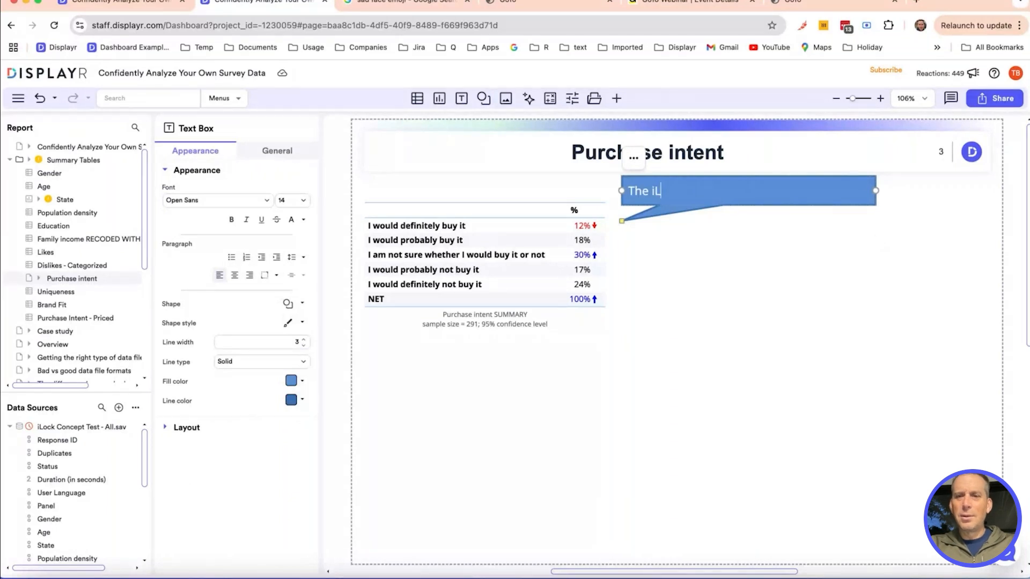
{"action": "type", "text": "ock is a loser! 12%"}
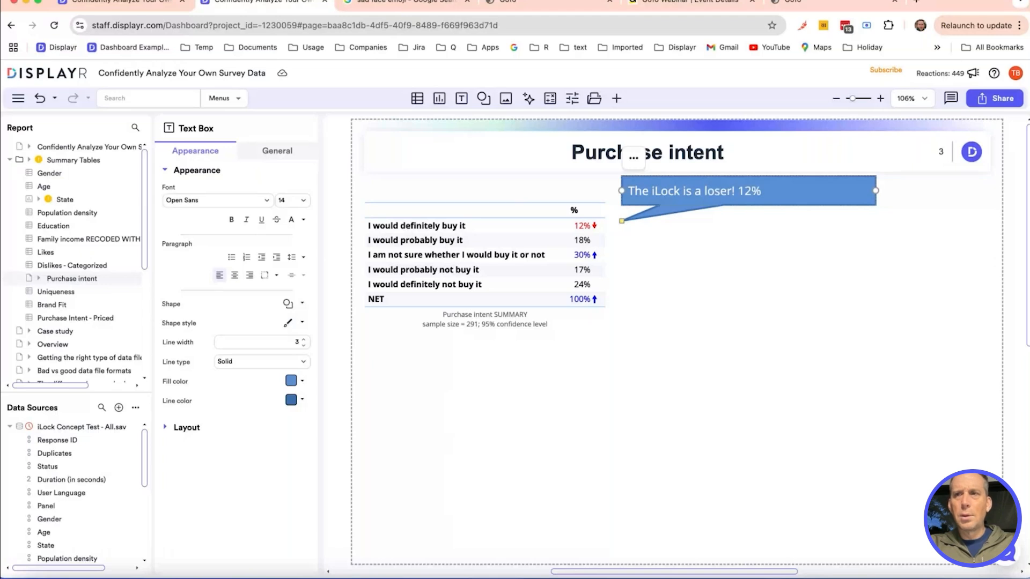
{"action": "type", "text": " Definitely Would Buy score is well"}
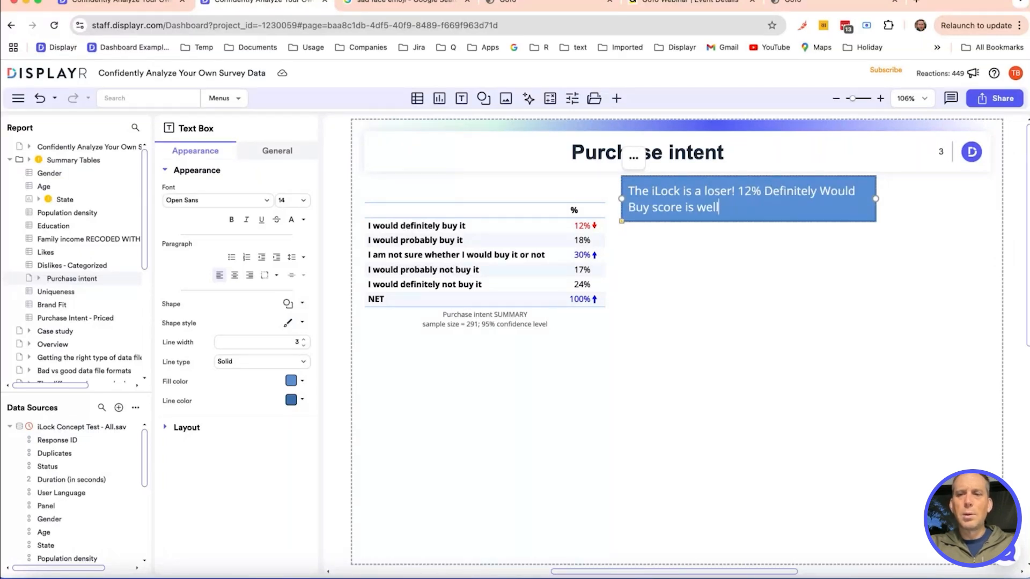
{"action": "type", "text": " below"}
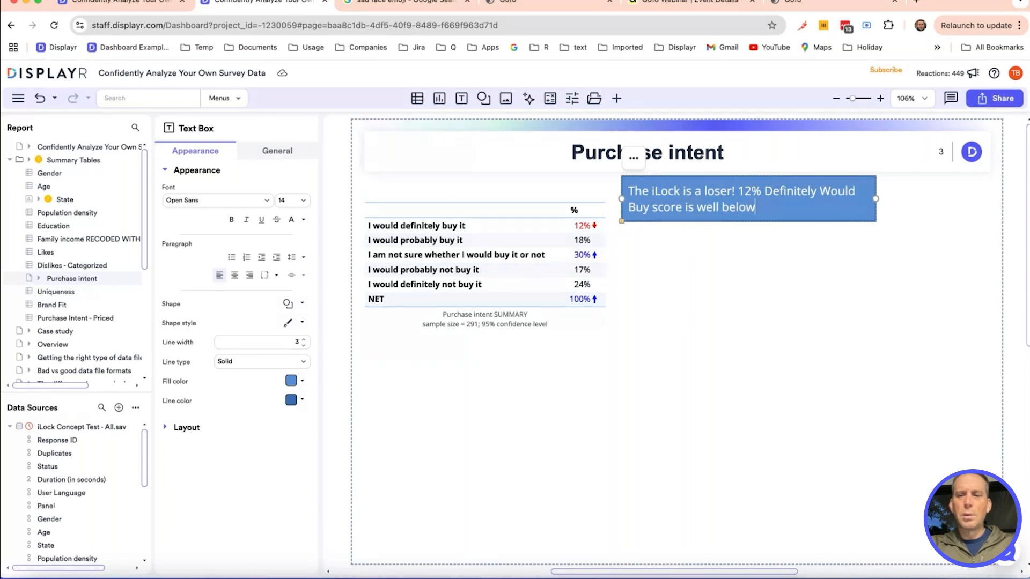
{"action": "type", "text": " our benchmark of 2"}
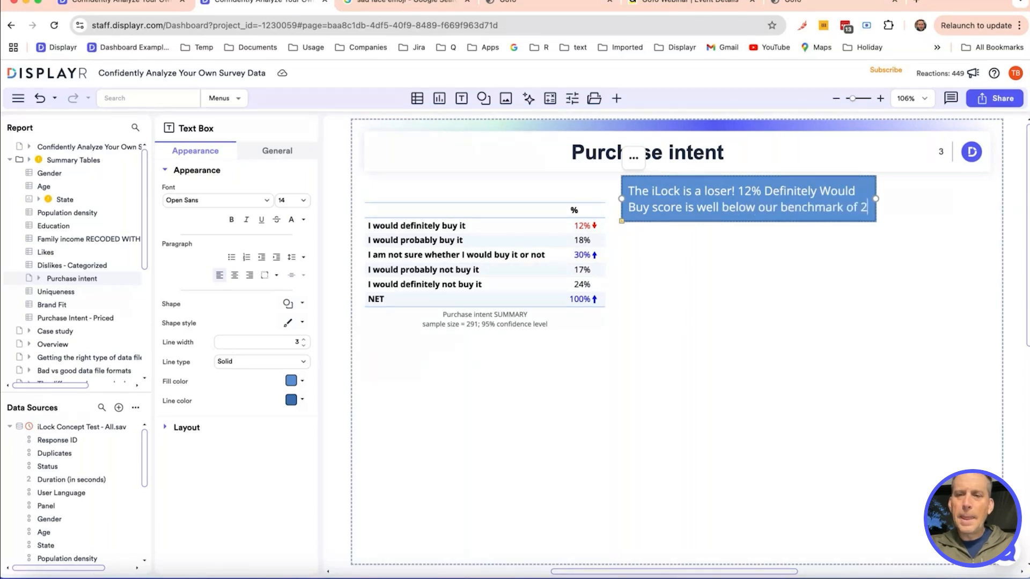
{"action": "type", "text": "5%."}
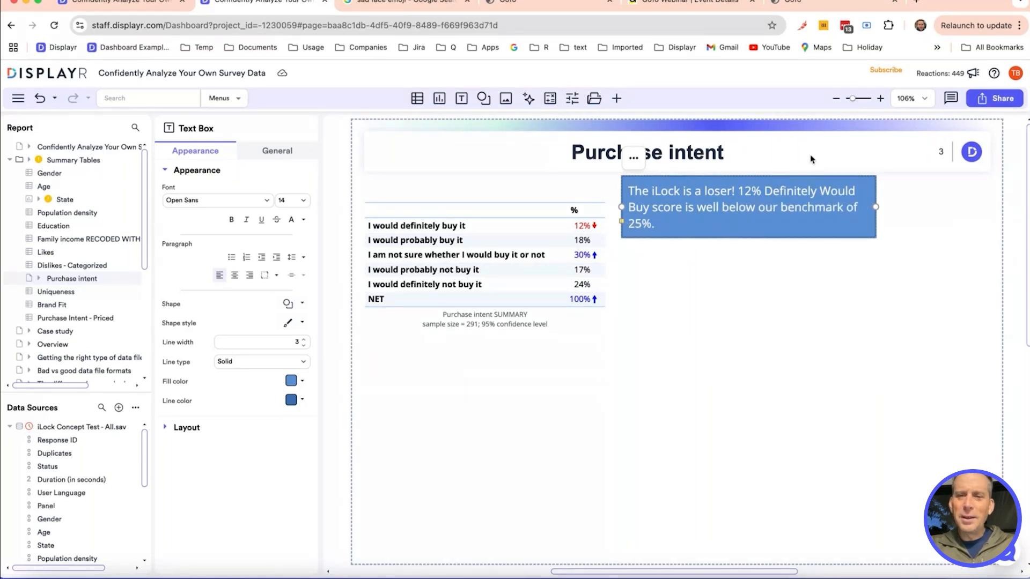
{"action": "left_click", "coordinate": [810, 154]}
{"action": "left_click_drag", "start_coordinate": [800, 223], "coordinate": [833, 251]}
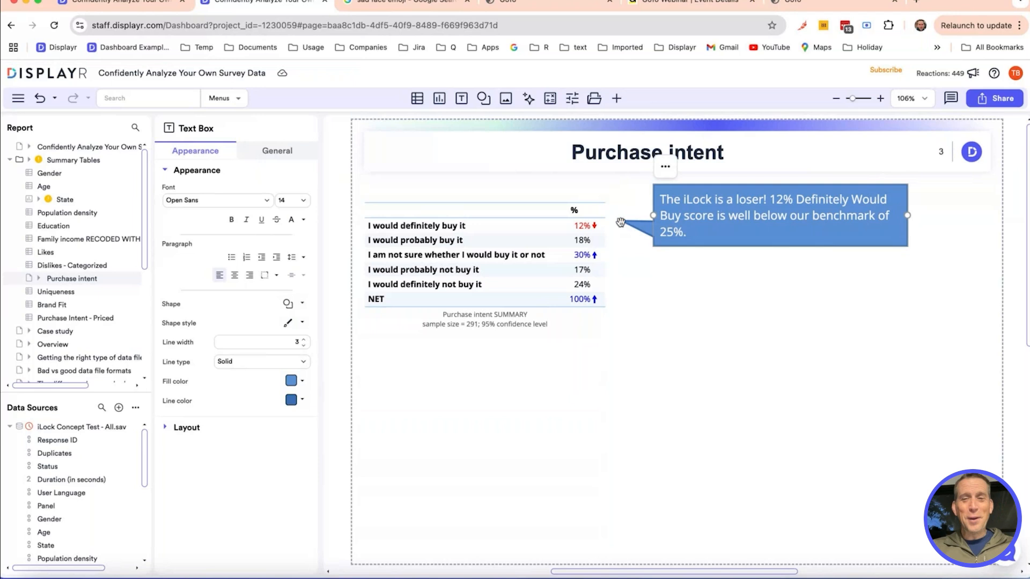
Step: Adjust the callout's pointer tip beside the Purchase intent table, and review the Analysis plan for the iLock page
{"action": "left_click_drag", "start_coordinate": [620, 223], "coordinate": [617, 237]}
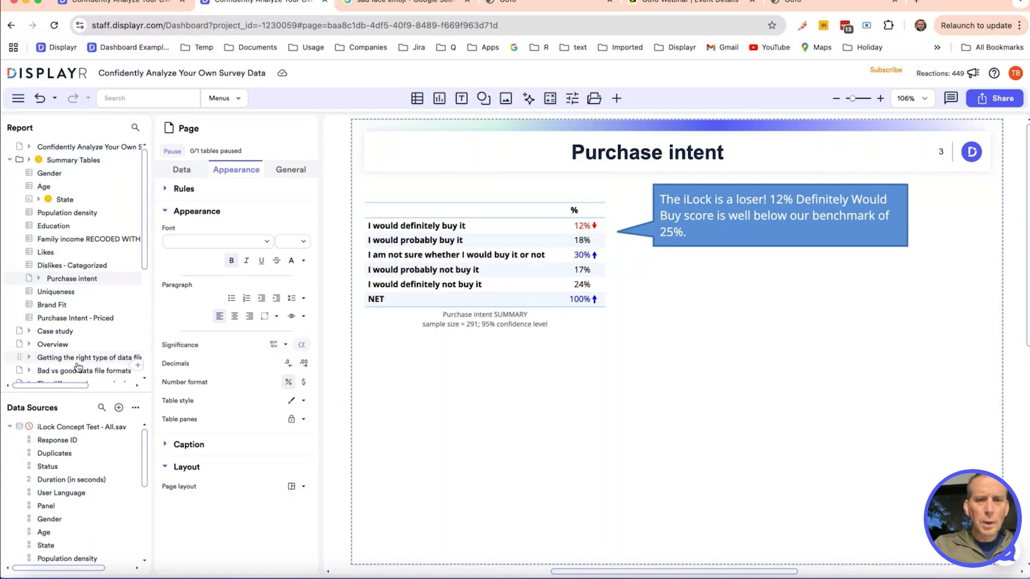
{"action": "scroll", "coordinate": [78, 367], "scroll_direction": "down", "scroll_amount": 4}
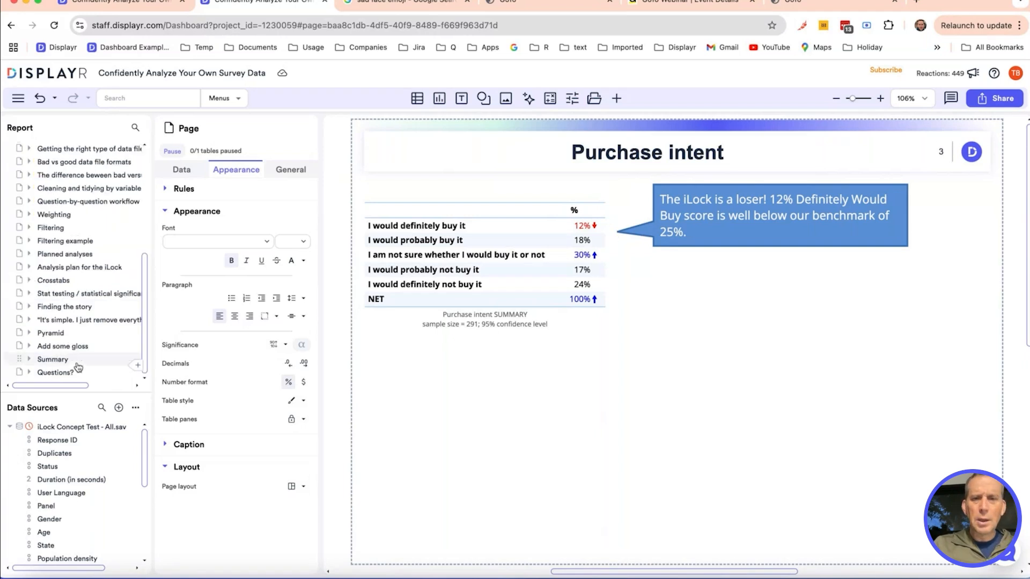
{"action": "left_click", "coordinate": [96, 268]}
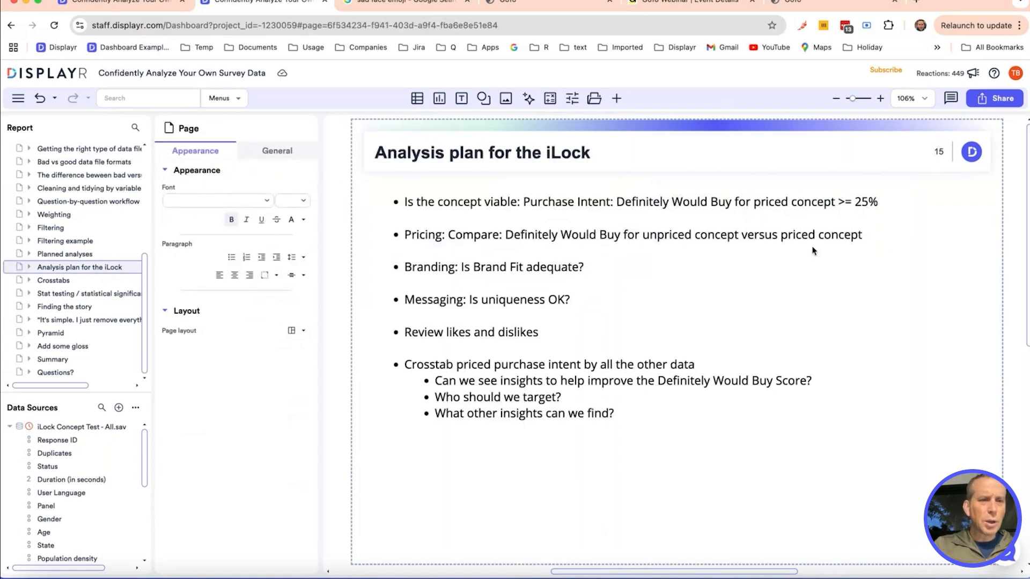
Step: Move the Purchase intent page out of the Summary Tables folder to directly after the Case study page
{"action": "scroll", "coordinate": [112, 194], "scroll_direction": "up", "scroll_amount": 8}
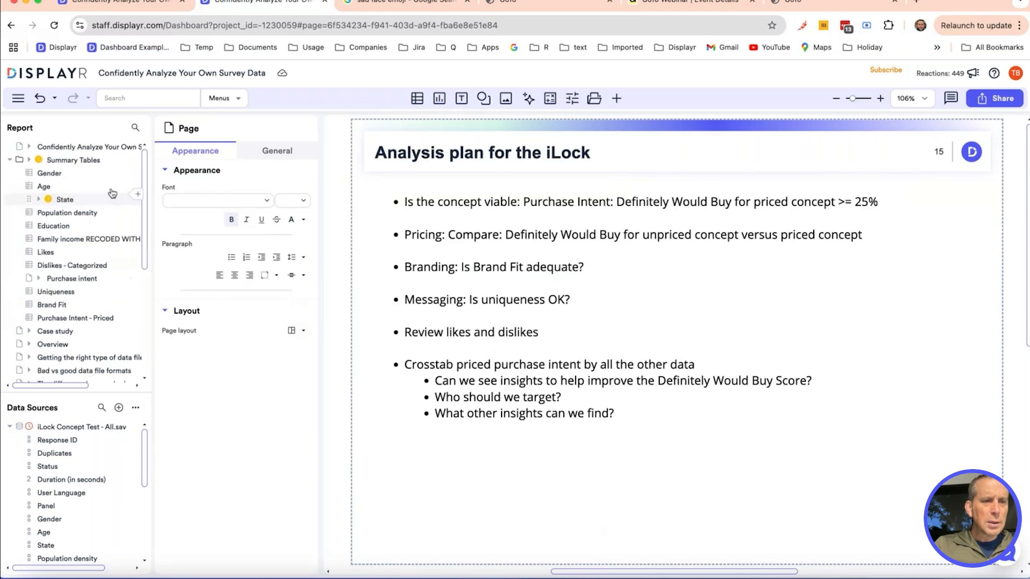
{"action": "left_click", "coordinate": [74, 279]}
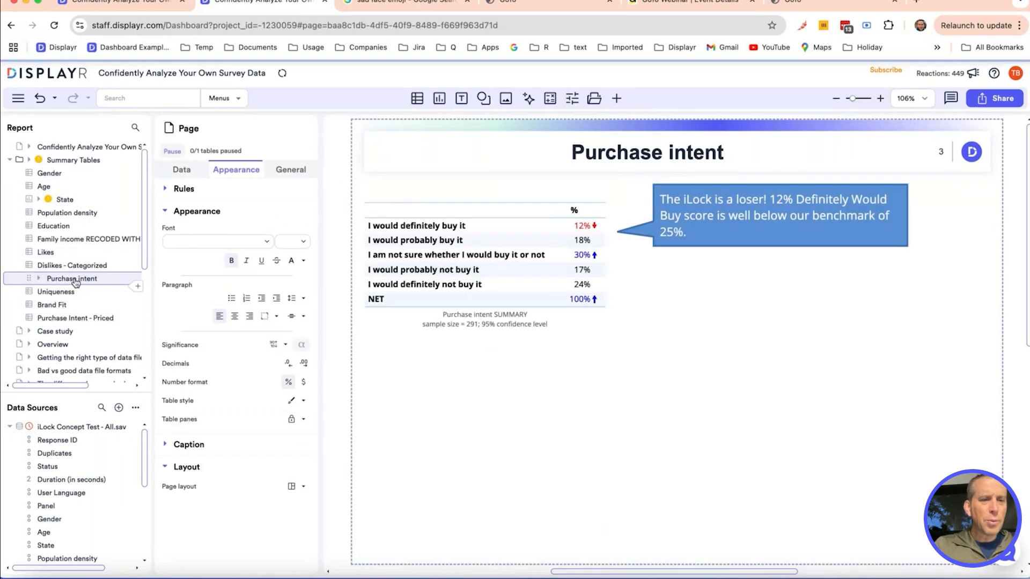
{"action": "left_click_drag", "start_coordinate": [75, 278], "coordinate": [99, 340]}
Step: Add a Purchase Intent - Priced summary table to the Purchase intent page, directly beneath the existing table
{"action": "scroll", "coordinate": [79, 515], "scroll_direction": "down", "scroll_amount": 3}
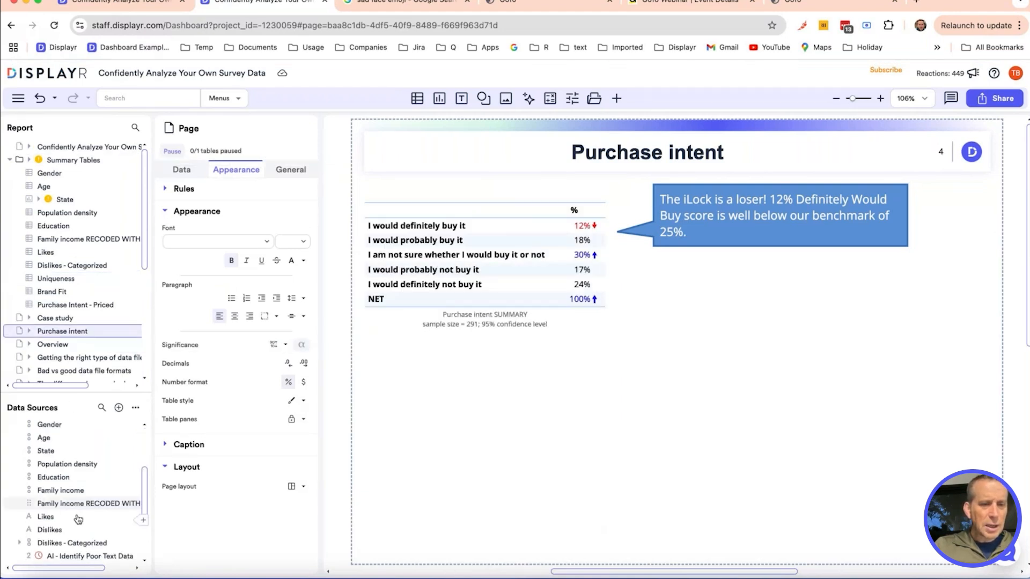
{"action": "left_click", "coordinate": [79, 517]}
{"action": "scroll", "coordinate": [78, 519], "scroll_direction": "down", "scroll_amount": 2}
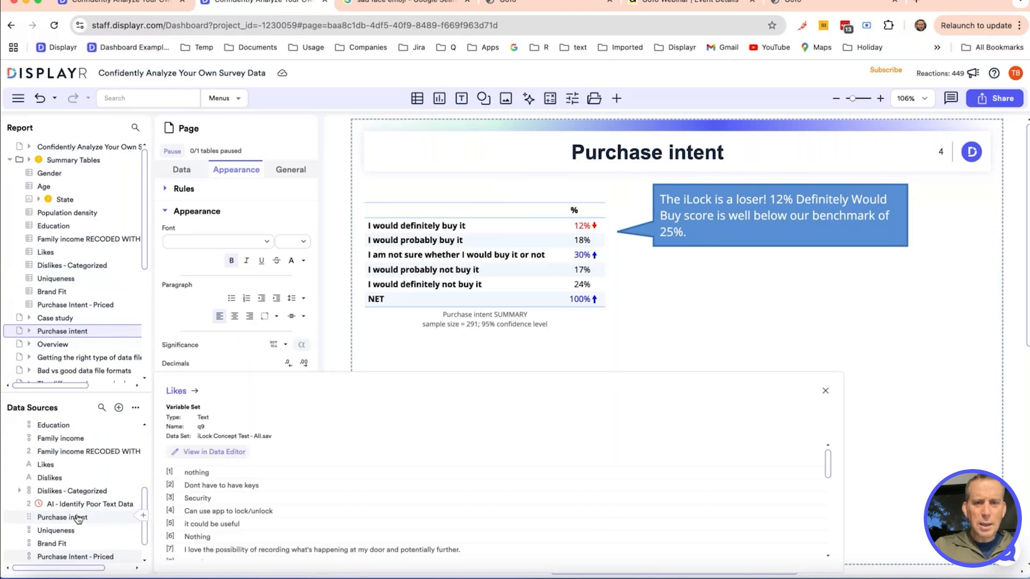
{"action": "scroll", "coordinate": [79, 518], "scroll_direction": "down", "scroll_amount": 1}
{"action": "left_click", "coordinate": [78, 519]}
{"action": "scroll", "coordinate": [78, 518], "scroll_direction": "down", "scroll_amount": 1}
{"action": "left_click", "coordinate": [74, 533]}
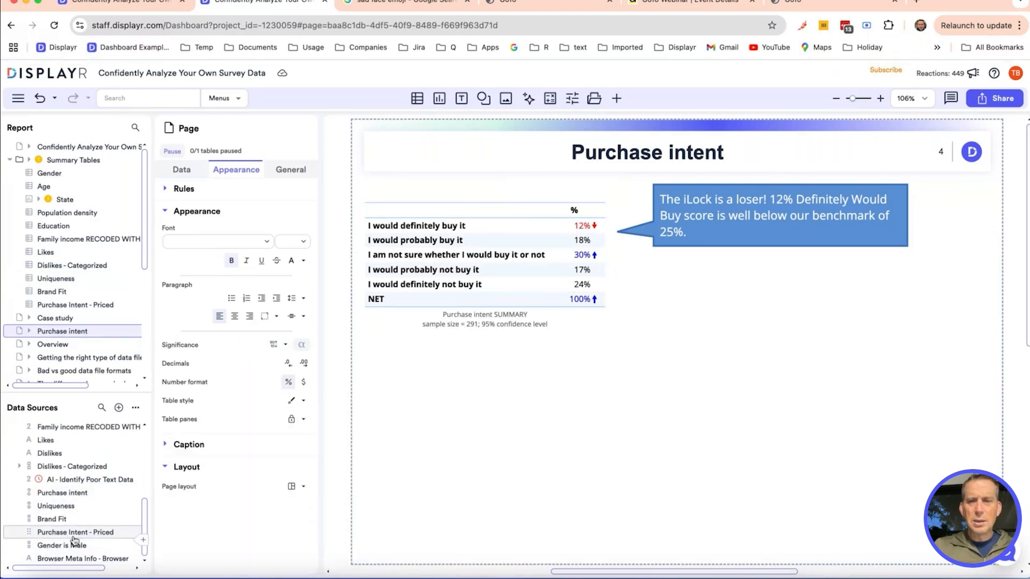
{"action": "left_click_drag", "start_coordinate": [75, 541], "coordinate": [366, 350]}
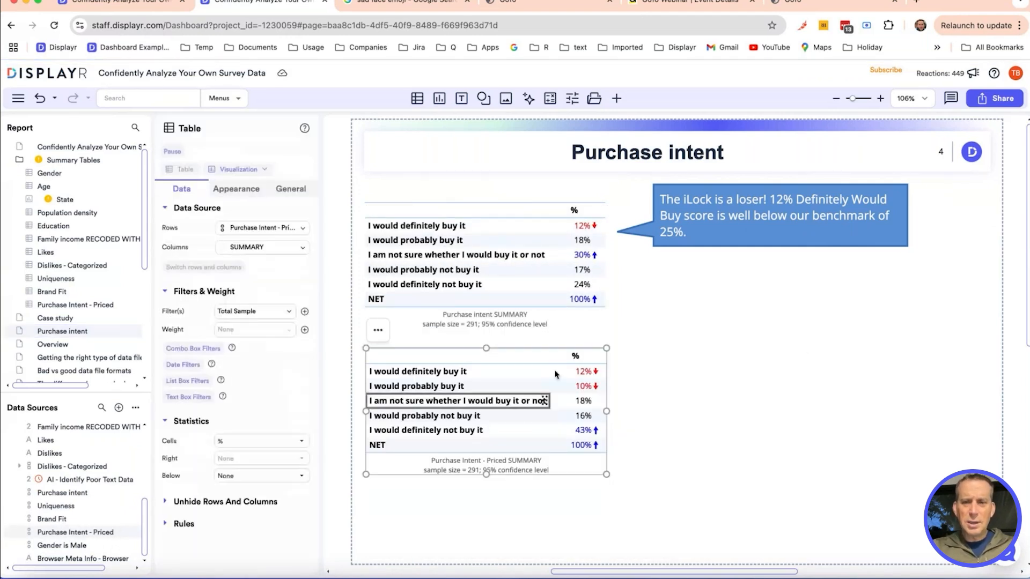
Step: Move the unpriced Purchase intent table lower on the page and place the Purchase Intent - Priced table just below the title
{"action": "left_click", "coordinate": [671, 229]}
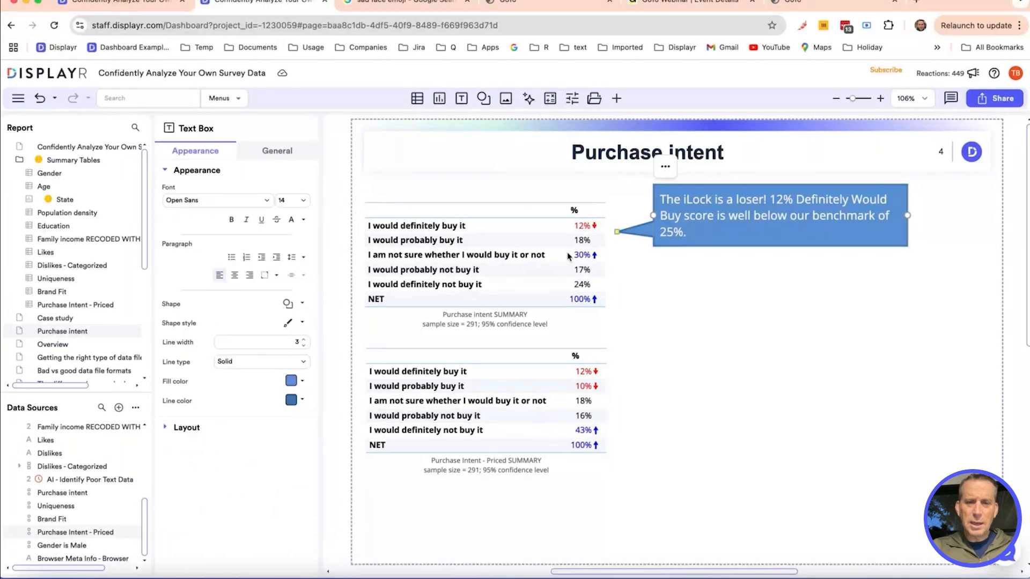
{"action": "left_click_drag", "start_coordinate": [569, 256], "coordinate": [730, 353]}
{"action": "left_click_drag", "start_coordinate": [404, 350], "coordinate": [403, 184]}
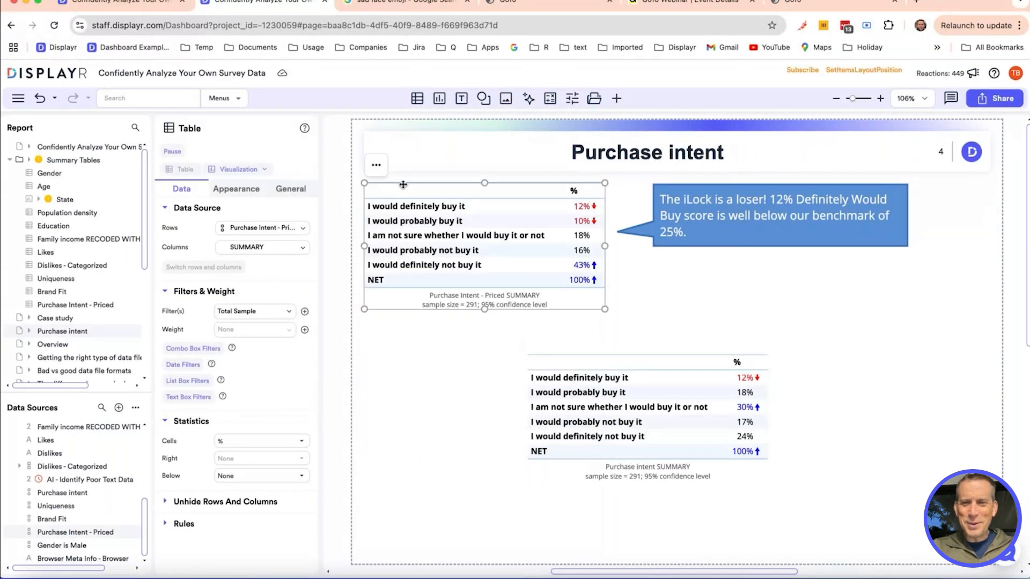
Step: Aim the callout's pointer at the priced table's I would definitely buy it row, and align the unpriced table beneath the priced one
{"action": "left_click", "coordinate": [619, 234]}
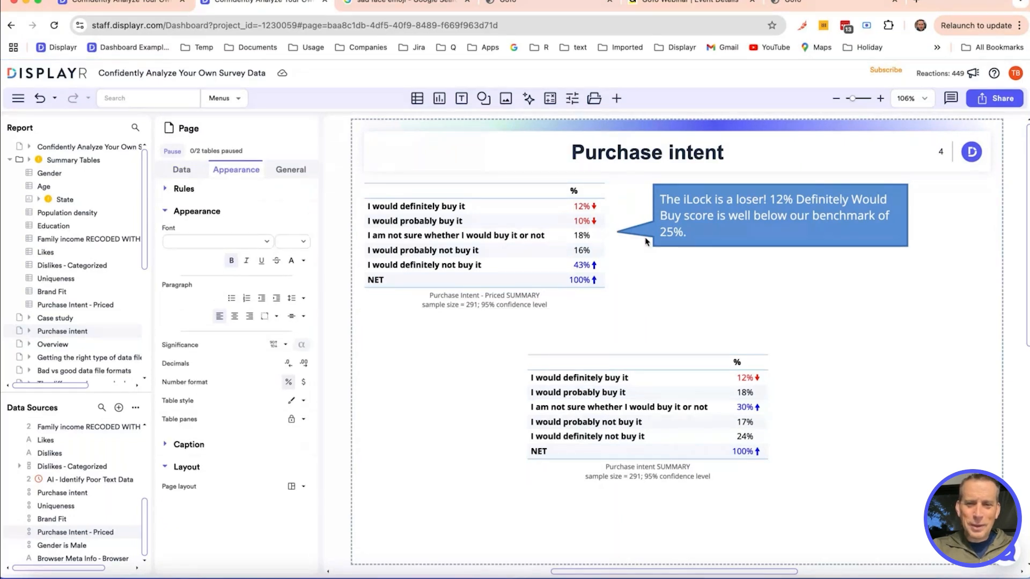
{"action": "left_click", "coordinate": [618, 232]}
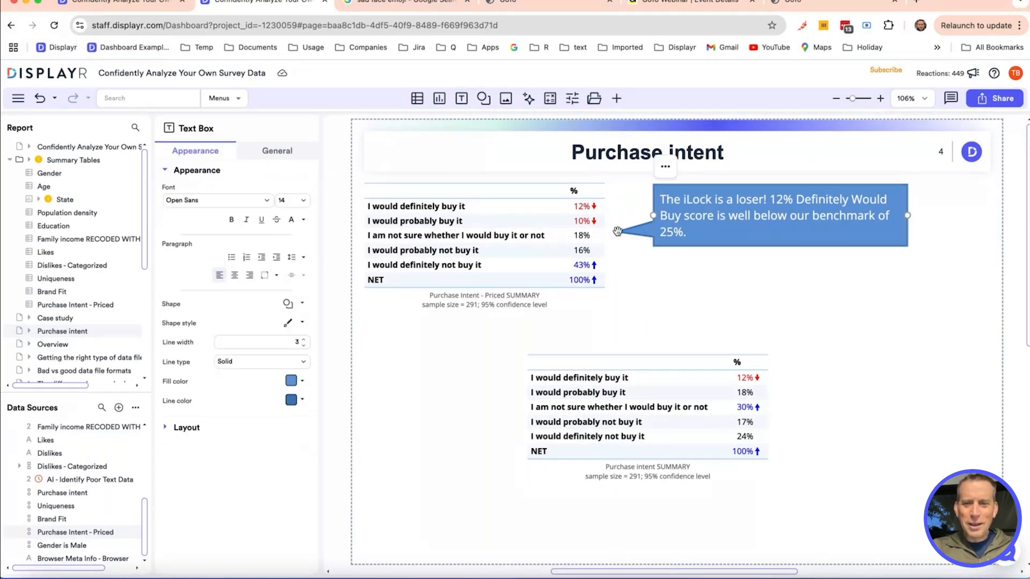
{"action": "left_click", "coordinate": [631, 353]}
{"action": "left_click_drag", "start_coordinate": [630, 352], "coordinate": [471, 363]}
Step: Duplicate the iLock benchmark callout on the Purchase intent page
{"action": "left_click", "coordinate": [727, 246]}
{"action": "key", "text": "super+d"}
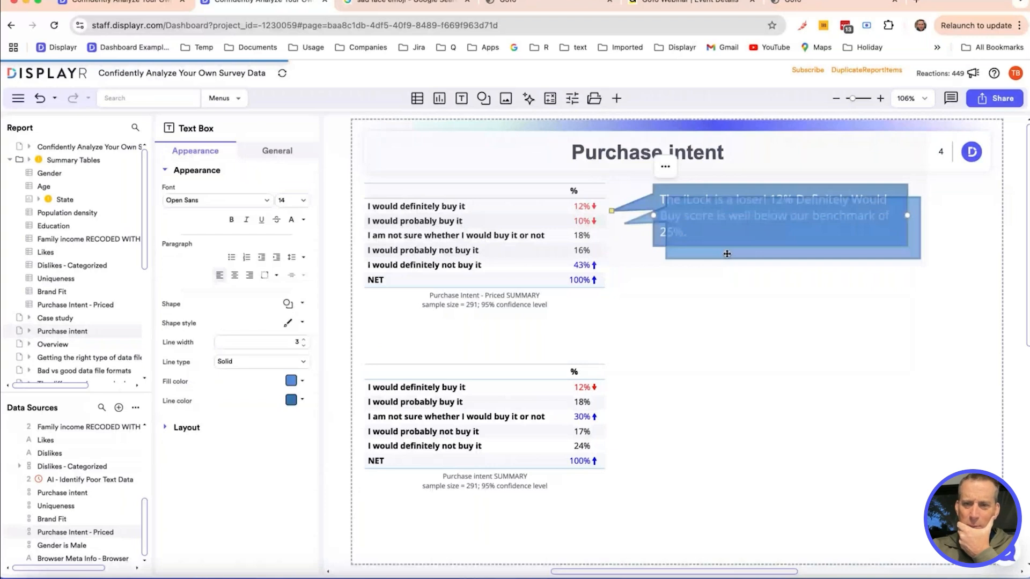
Step: Place a duplicate of the iLock callout beside the lower purchase intent table and aim its tail at that table's "I would definitely buy it" row
{"action": "left_click_drag", "start_coordinate": [684, 273], "coordinate": [698, 442]}
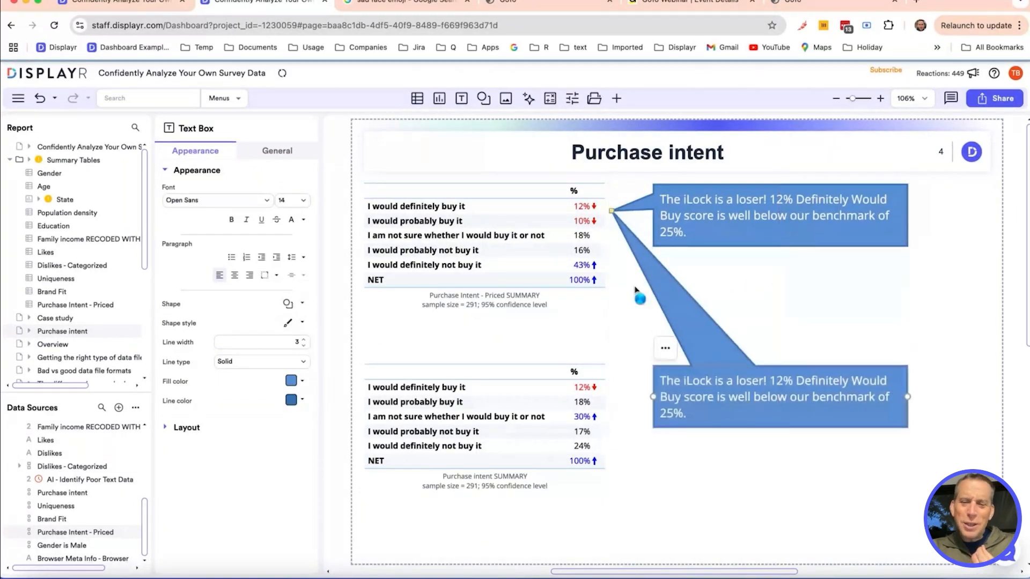
{"action": "left_click_drag", "start_coordinate": [612, 212], "coordinate": [612, 385]}
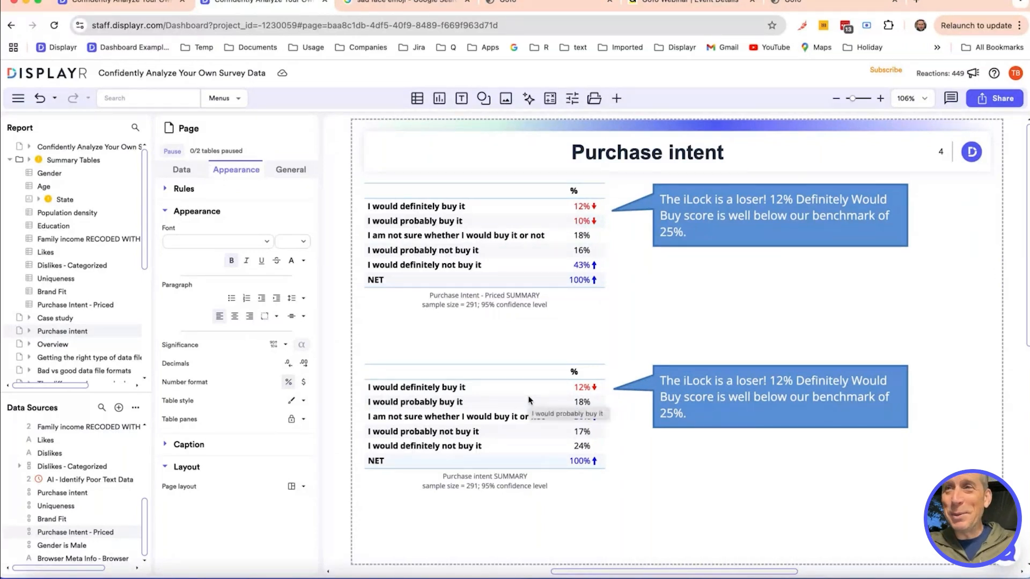
Step: Replace the lower callout's text with "Even the unpriced iLock was unpopular. Reducing price isn't going to solve the lack of appeal."
{"action": "double_click", "coordinate": [718, 383]}
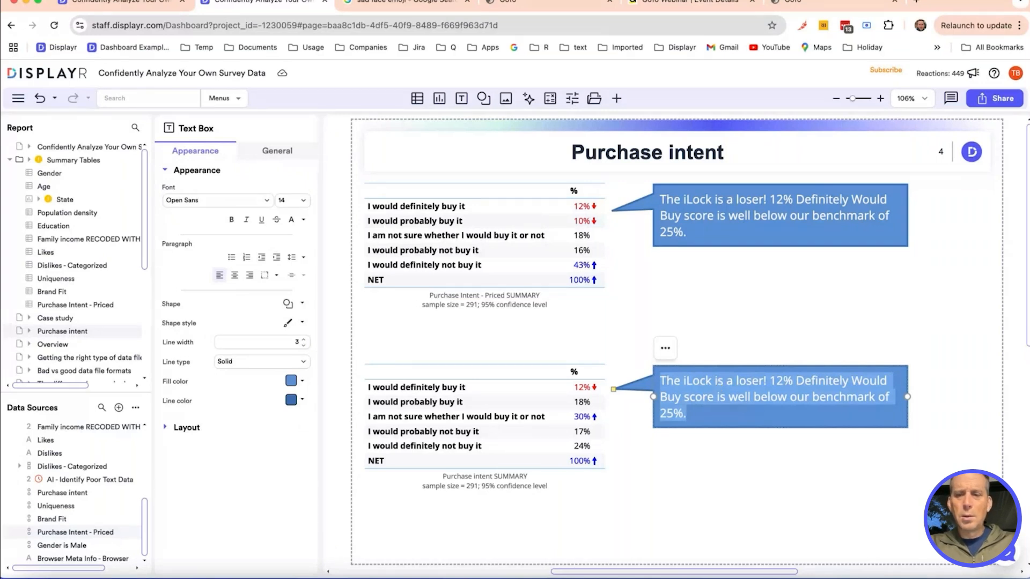
{"action": "type", "text": "Even th"}
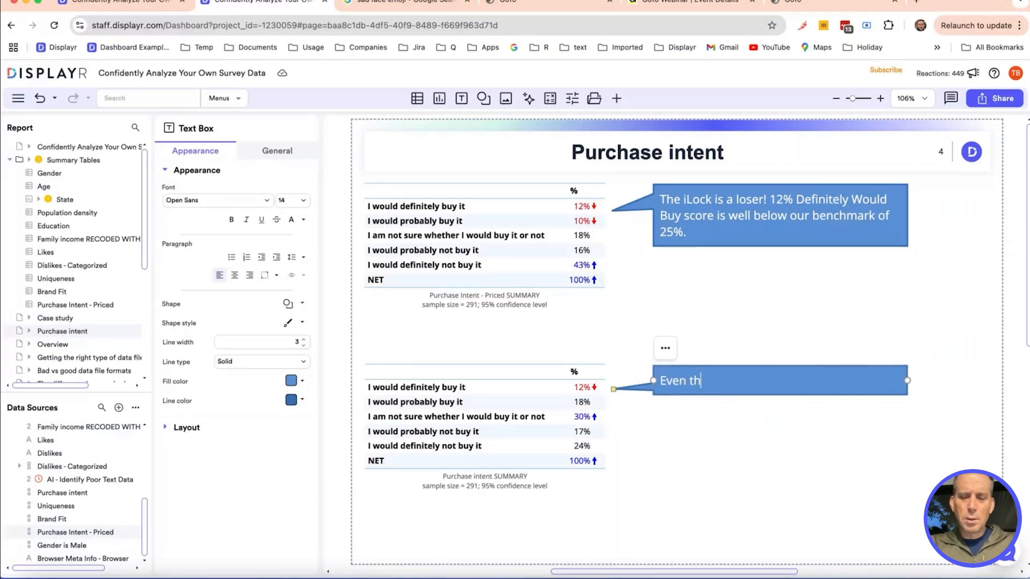
{"action": "type", "text": "e unpriced iLock was i"}
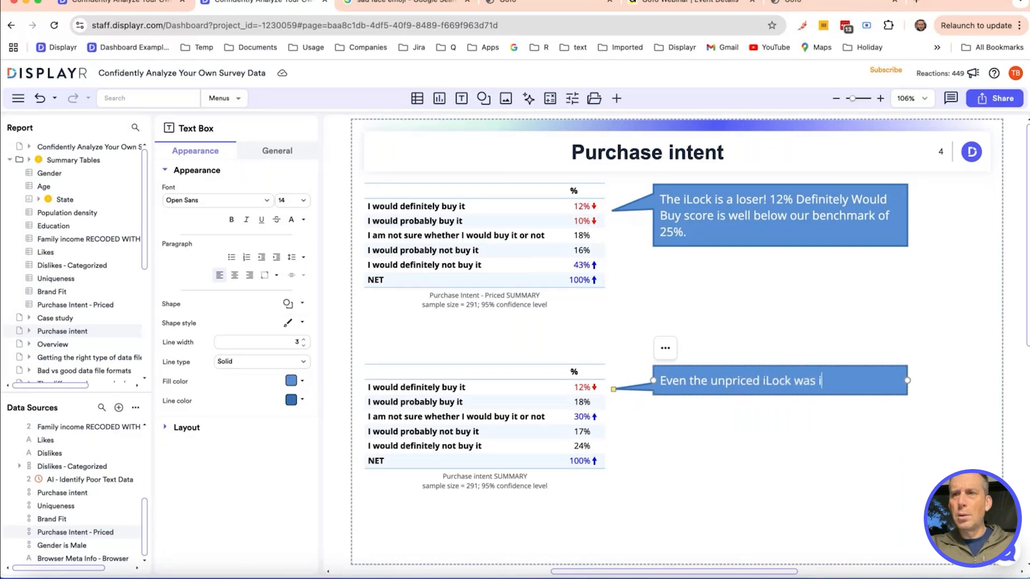
{"action": "key", "text": "BackSpace"}
{"action": "type", "text": "unpopular. "}
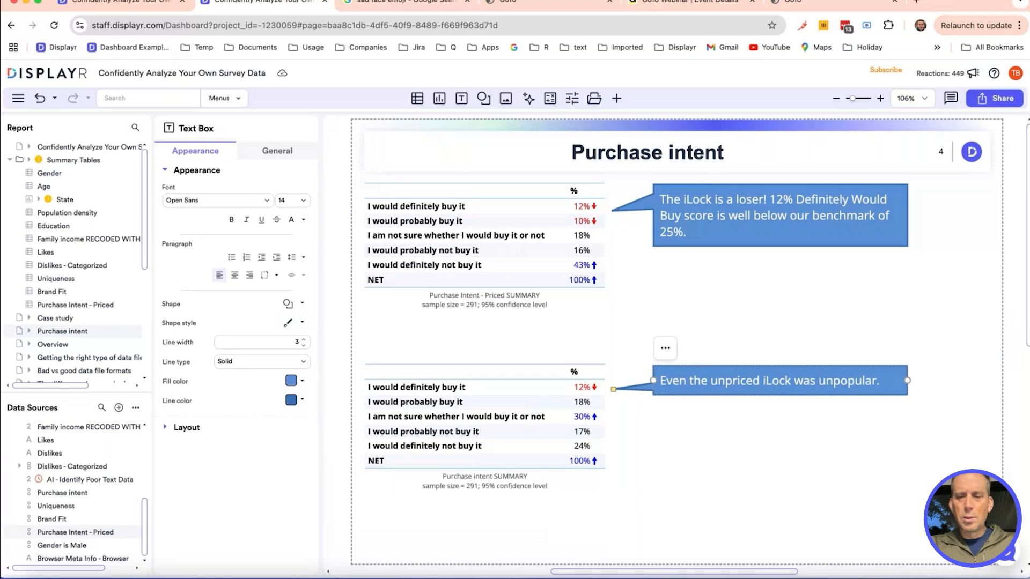
{"action": "type", "text": "Re"}
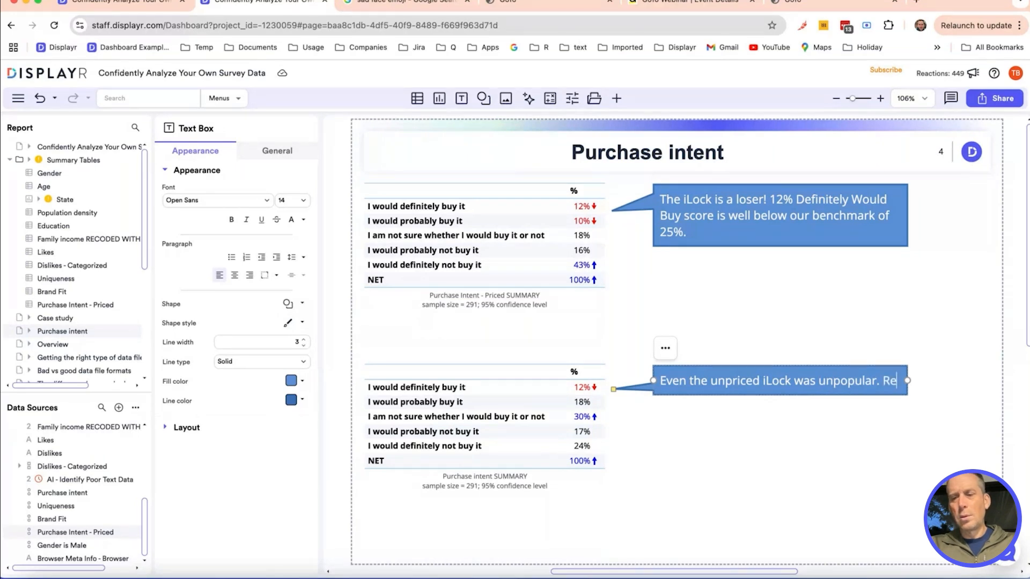
{"action": "type", "text": "ducing price isn't "}
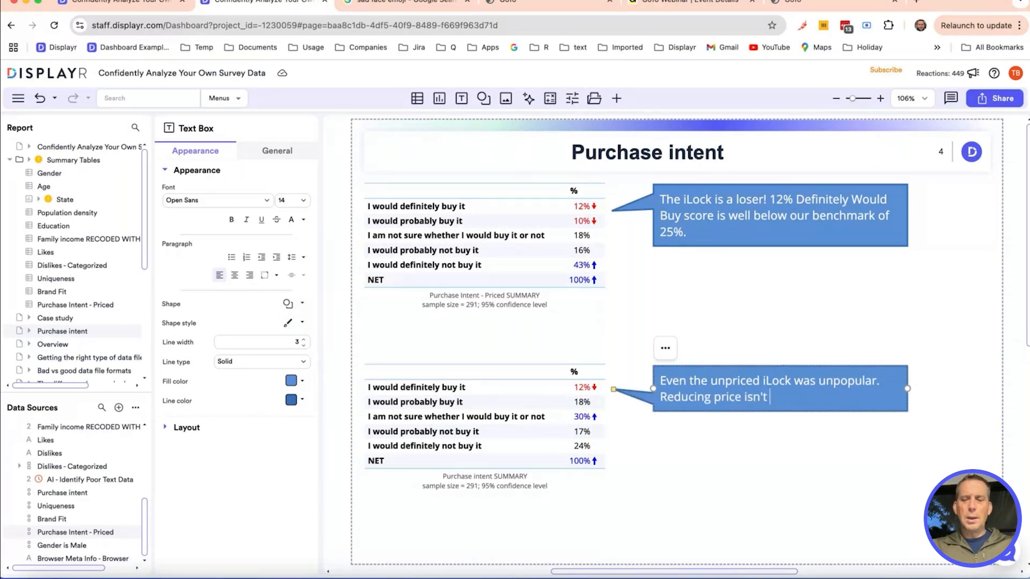
{"action": "type", "text": "going to solve the lack of ap"}
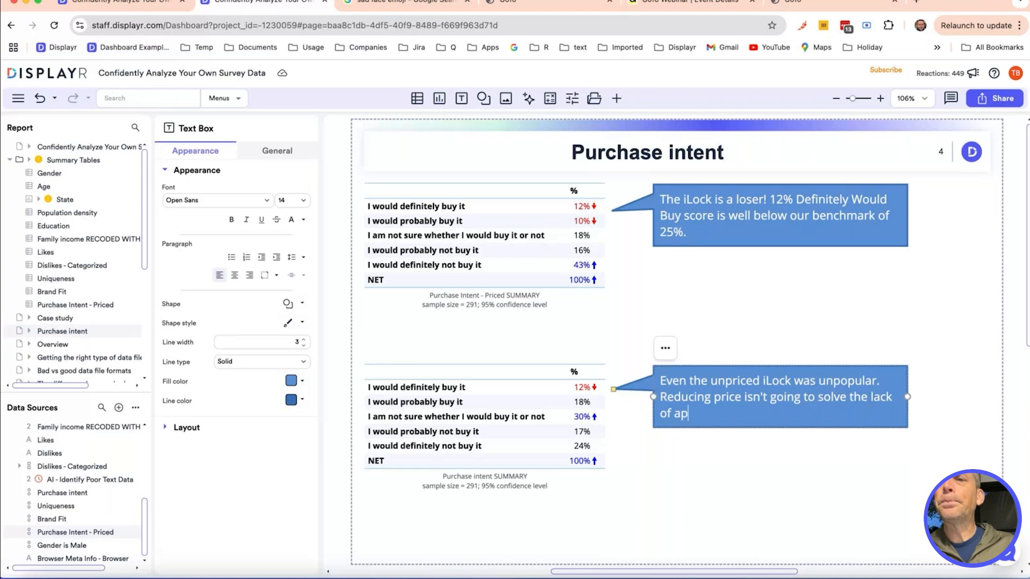
{"action": "type", "text": "pe"}
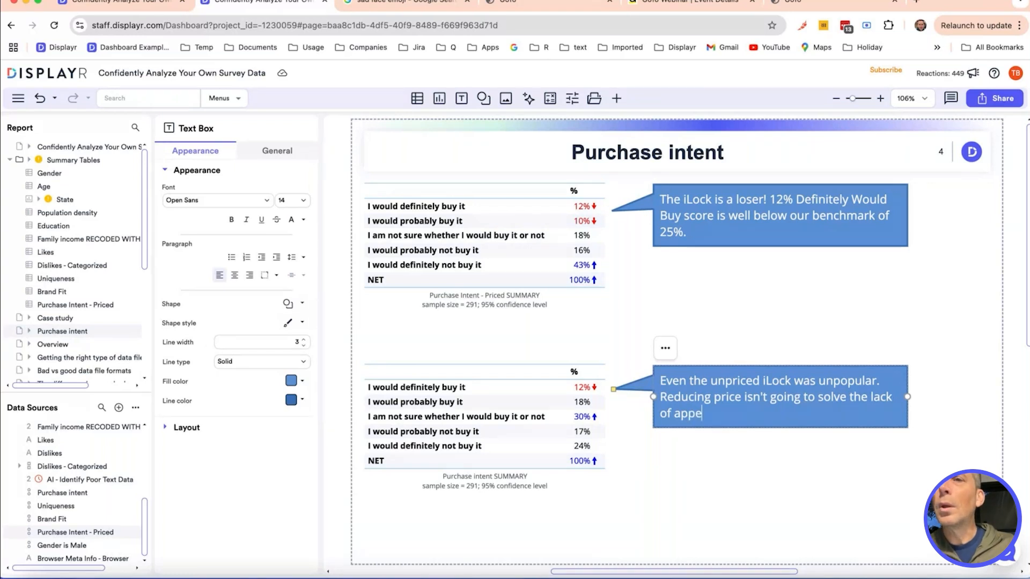
{"action": "type", "text": "al."}
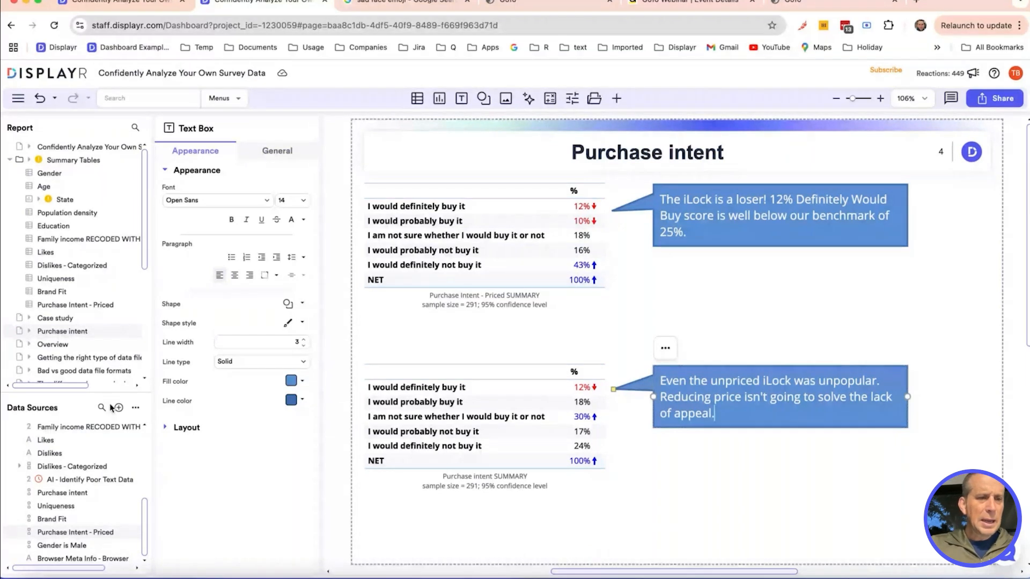
Step: Open the "Analysis plan for the iLock" page to check the remaining planned analyses
{"action": "scroll", "coordinate": [95, 327], "scroll_direction": "down", "scroll_amount": 1}
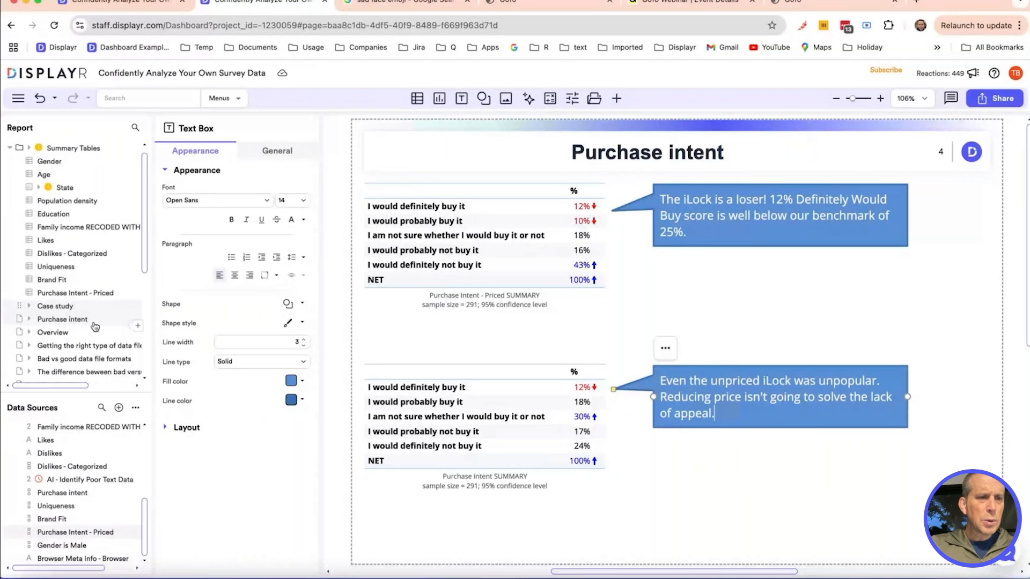
{"action": "scroll", "coordinate": [95, 326], "scroll_direction": "down", "scroll_amount": 5}
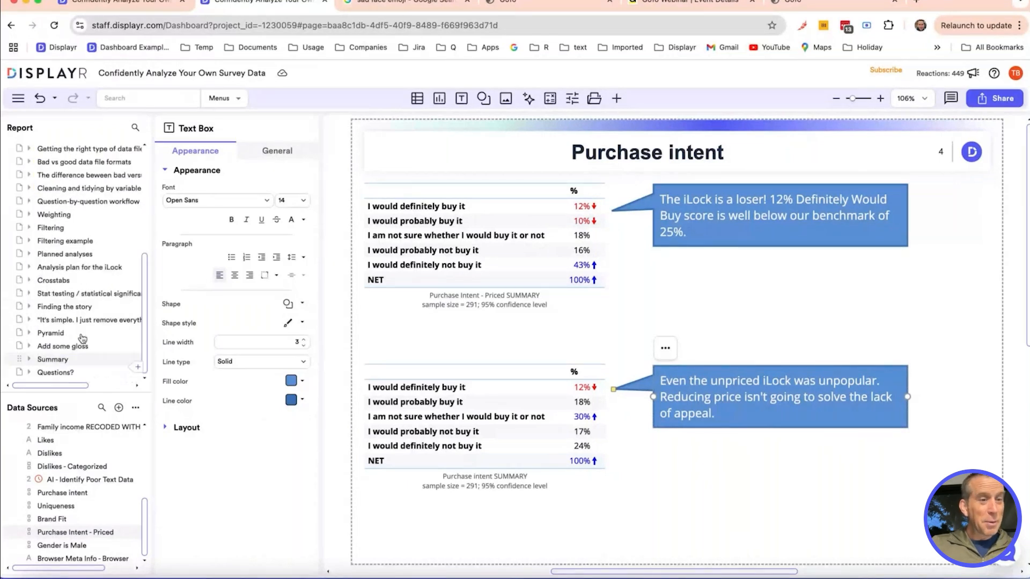
{"action": "scroll", "coordinate": [79, 245], "scroll_direction": "up", "scroll_amount": 2}
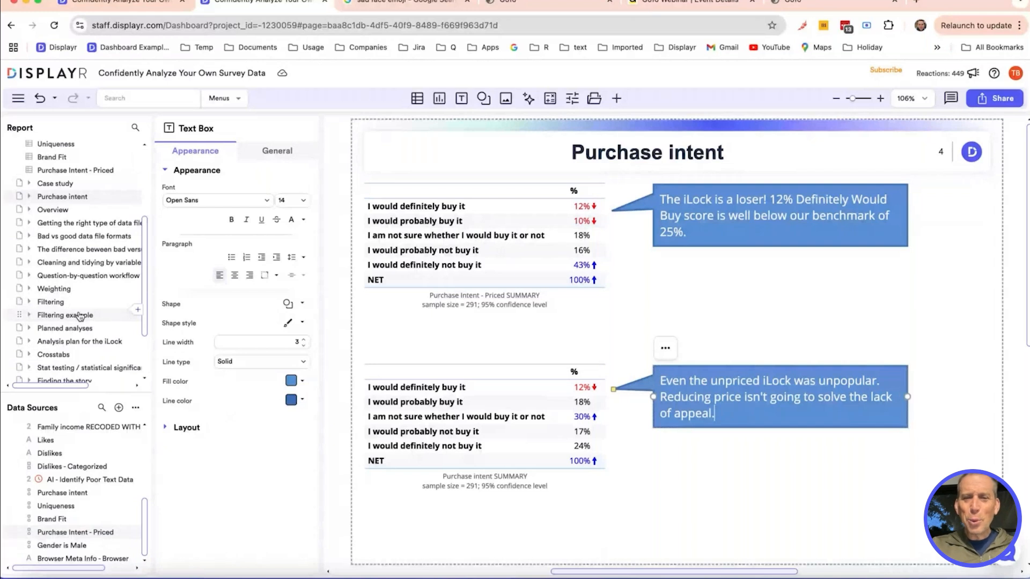
{"action": "left_click", "coordinate": [80, 341]}
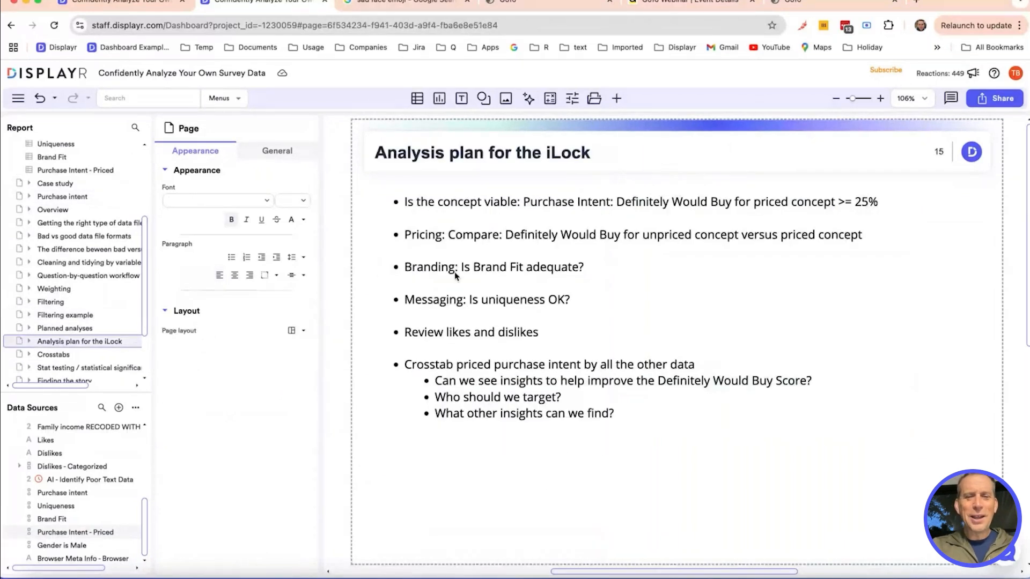
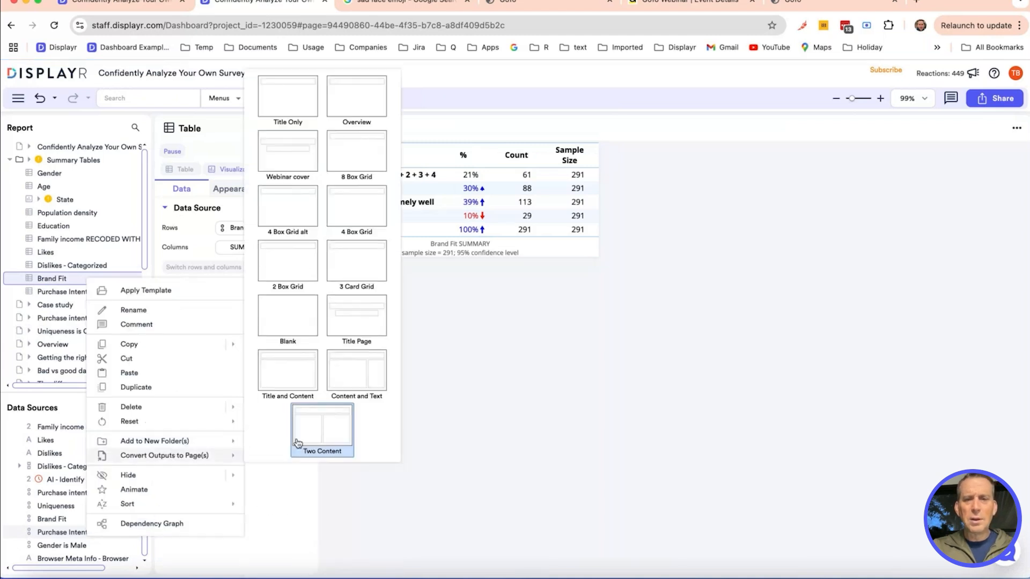
Step: Convert the Brand Fit table to a page with the Title Only layout and title it "The fit with the Apple Brand is OK"
{"action": "left_click", "coordinate": [297, 443]}
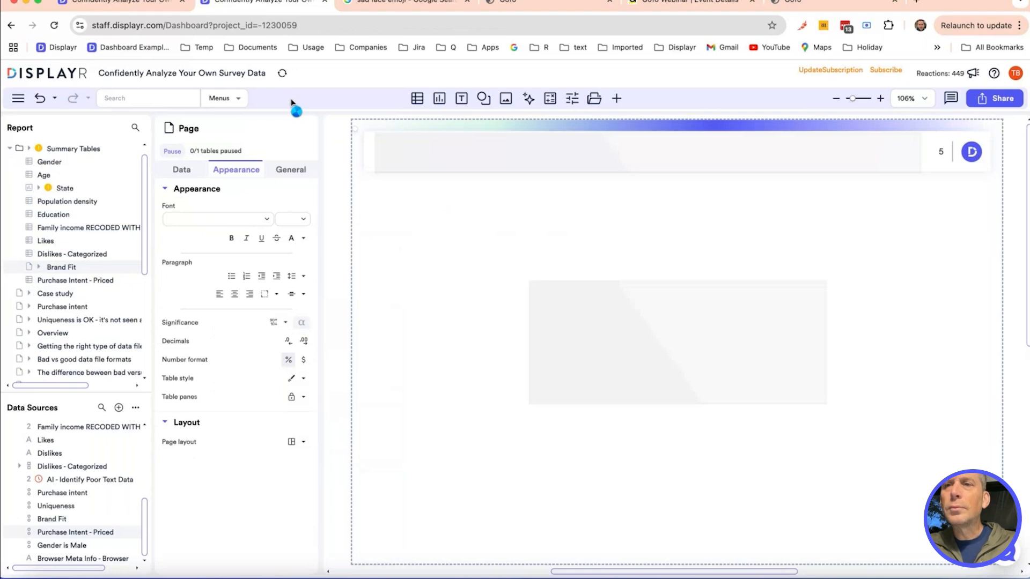
{"action": "double_click", "coordinate": [673, 161]}
{"action": "triple_click", "coordinate": [673, 165]}
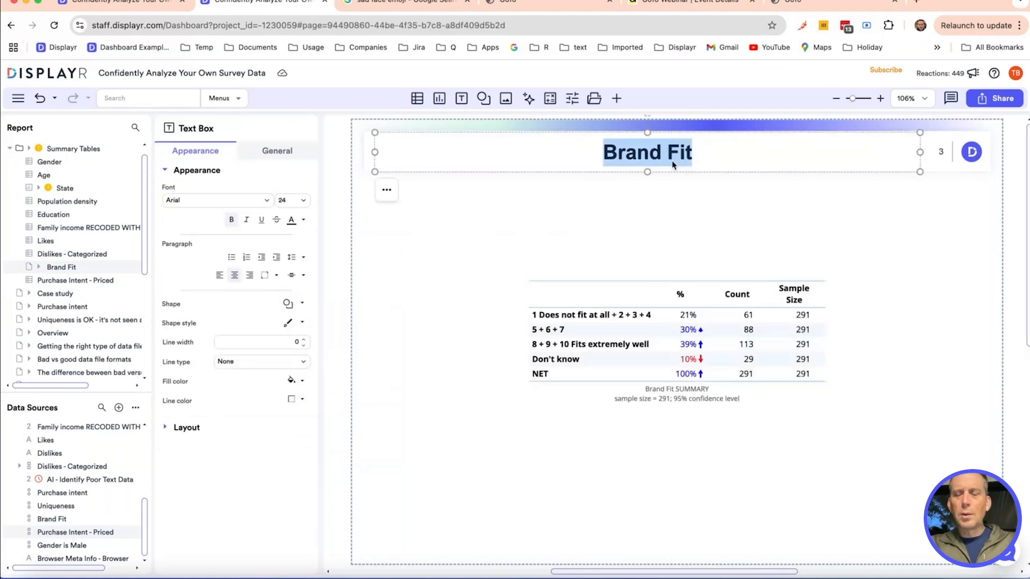
{"action": "type", "text": "The fit with"}
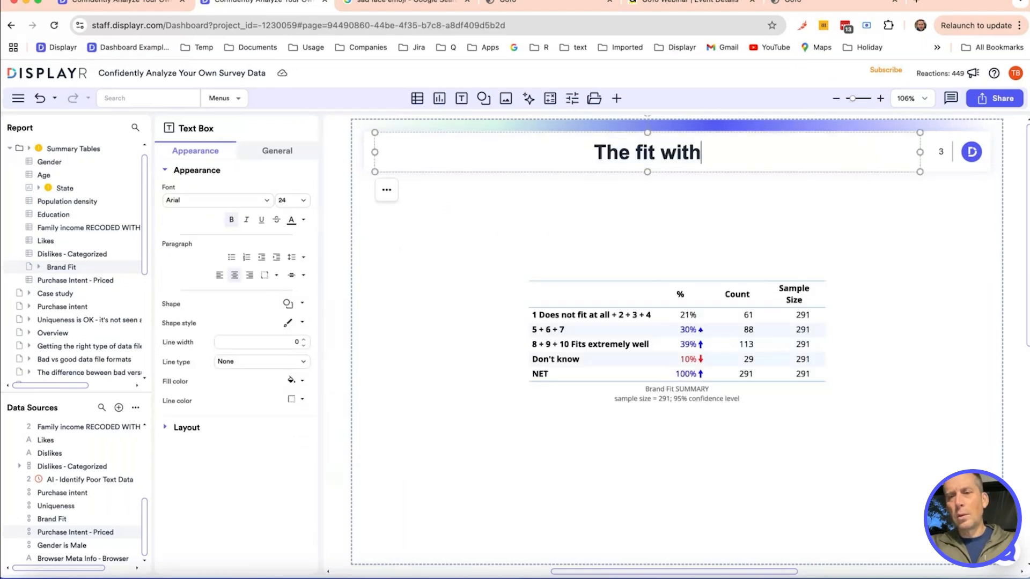
{"action": "type", "text": " the A"}
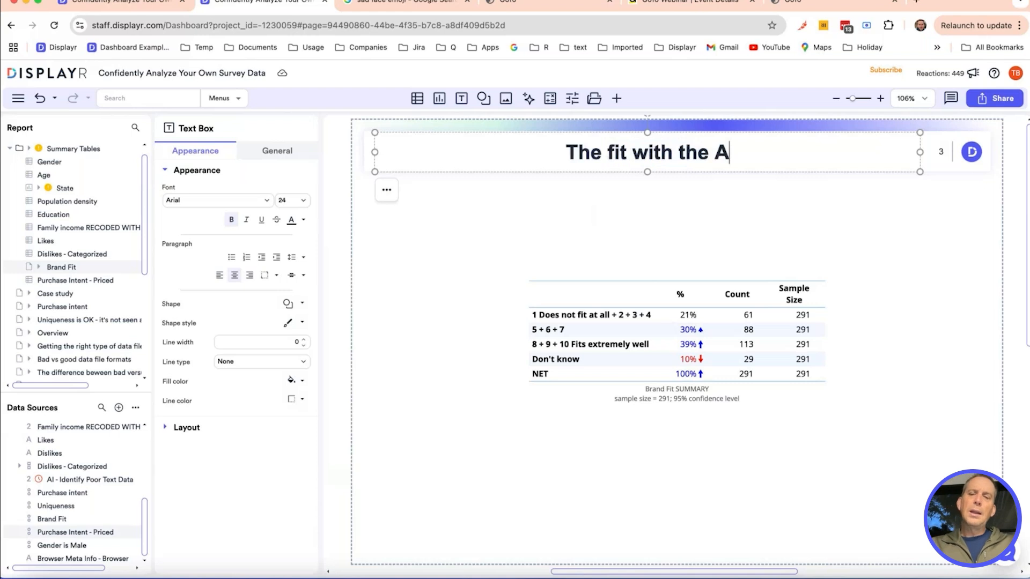
{"action": "type", "text": "pple Brand is OK"}
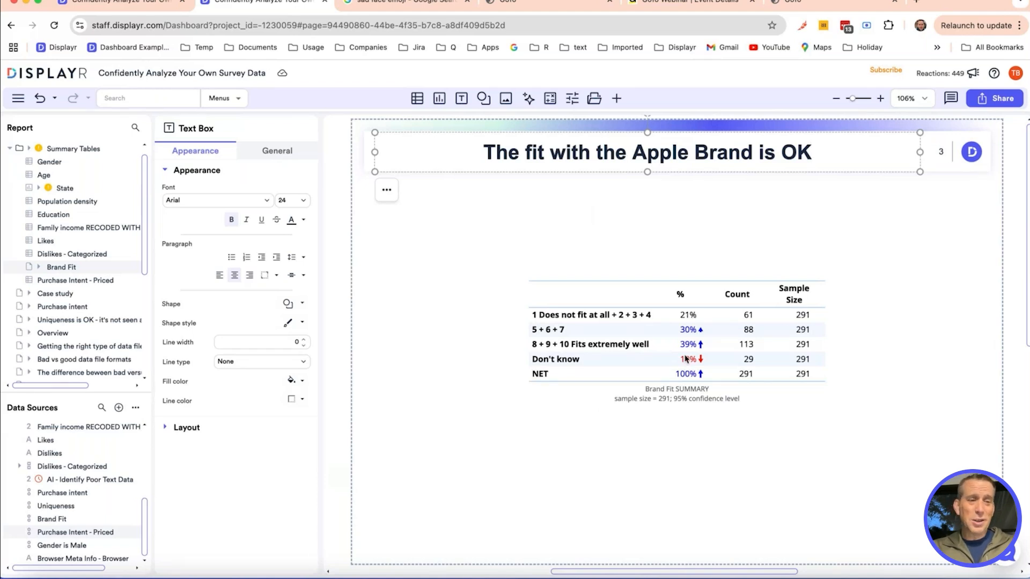
{"action": "left_click", "coordinate": [715, 254]}
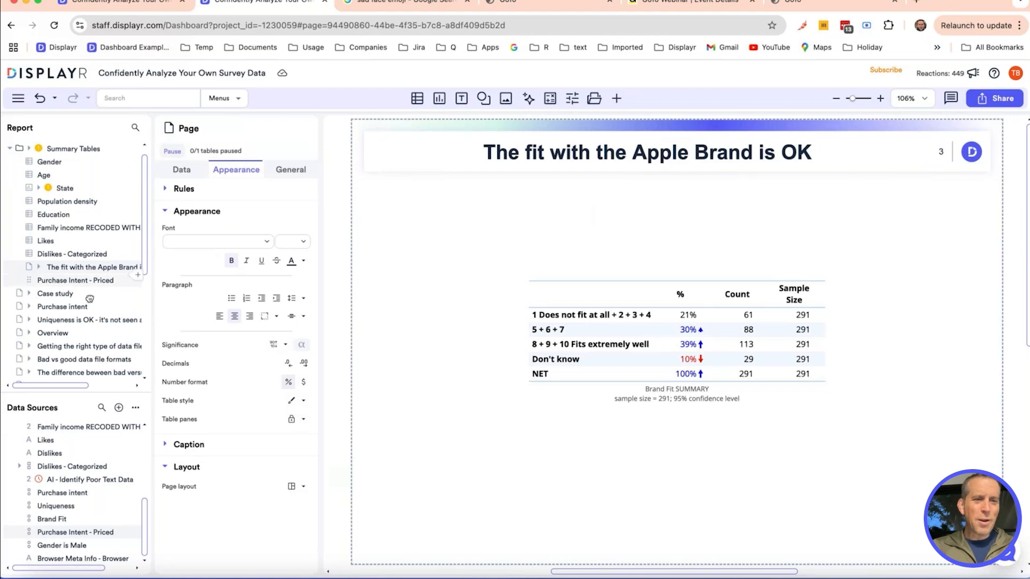
Step: Move the Apple brand fit page out of the Summary Tables folder to directly after the "Uniqueness is OK" page
{"action": "left_click_drag", "start_coordinate": [90, 298], "coordinate": [101, 332]}
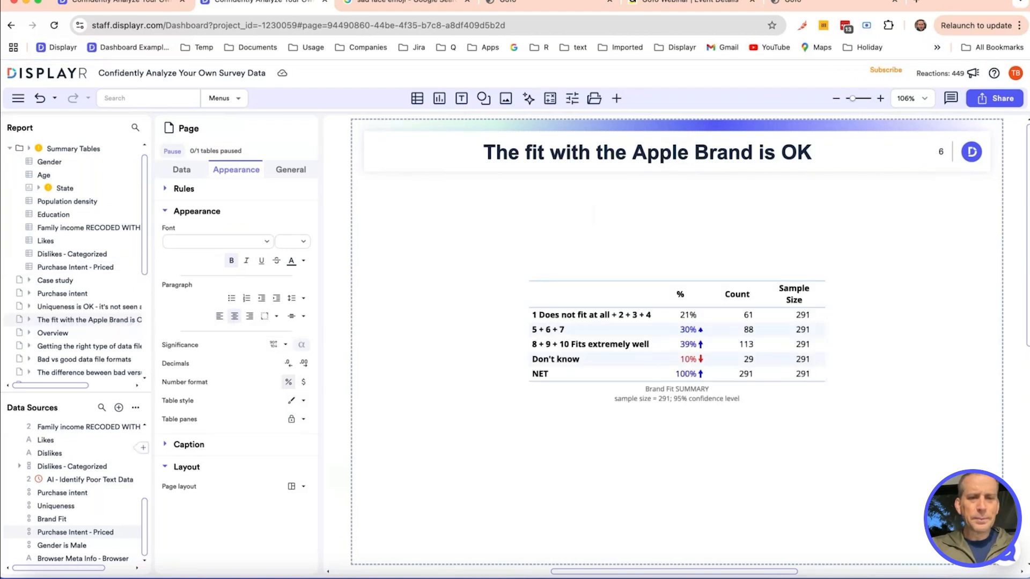
Step: Return to the "Analysis plan for the iLock" page to see which analysis follows brand fit
{"action": "scroll", "coordinate": [60, 299], "scroll_direction": "down", "scroll_amount": 5}
{"action": "left_click", "coordinate": [102, 267]}
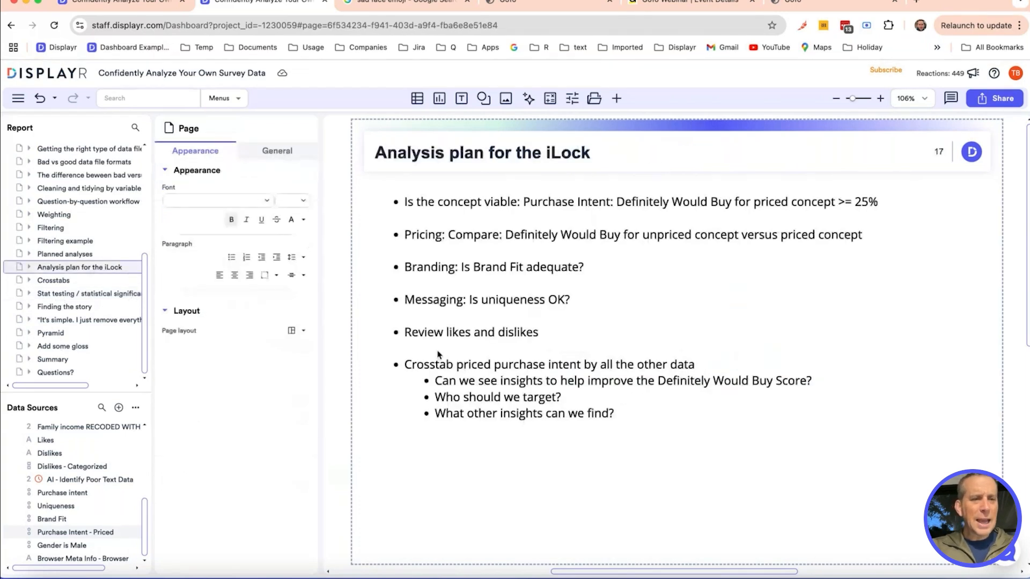
Step: Open the Likes table in the Summary Tables folder and review its raw text responses
{"action": "scroll", "coordinate": [126, 321], "scroll_direction": "up", "scroll_amount": 1}
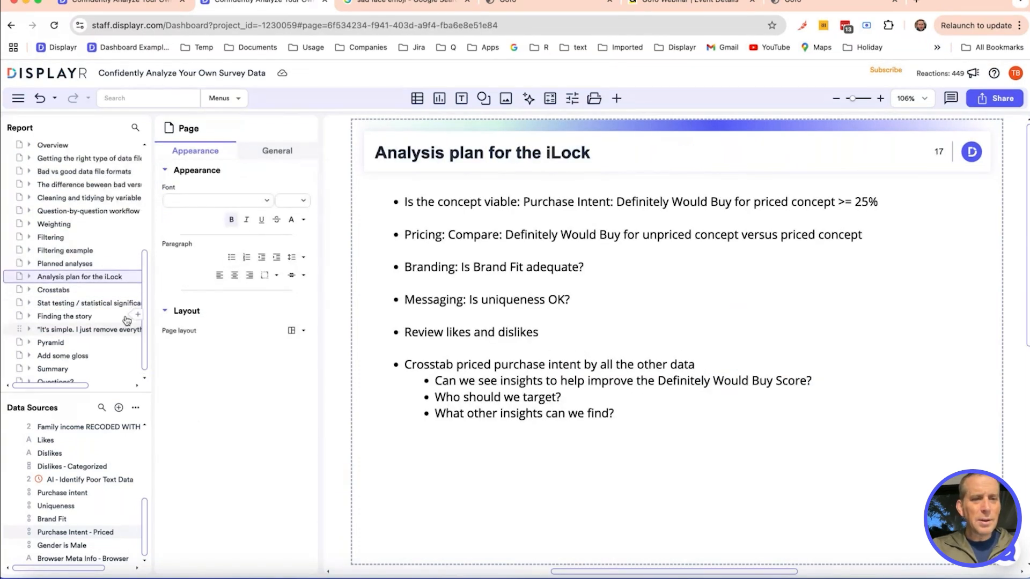
{"action": "scroll", "coordinate": [76, 244], "scroll_direction": "up", "scroll_amount": 5}
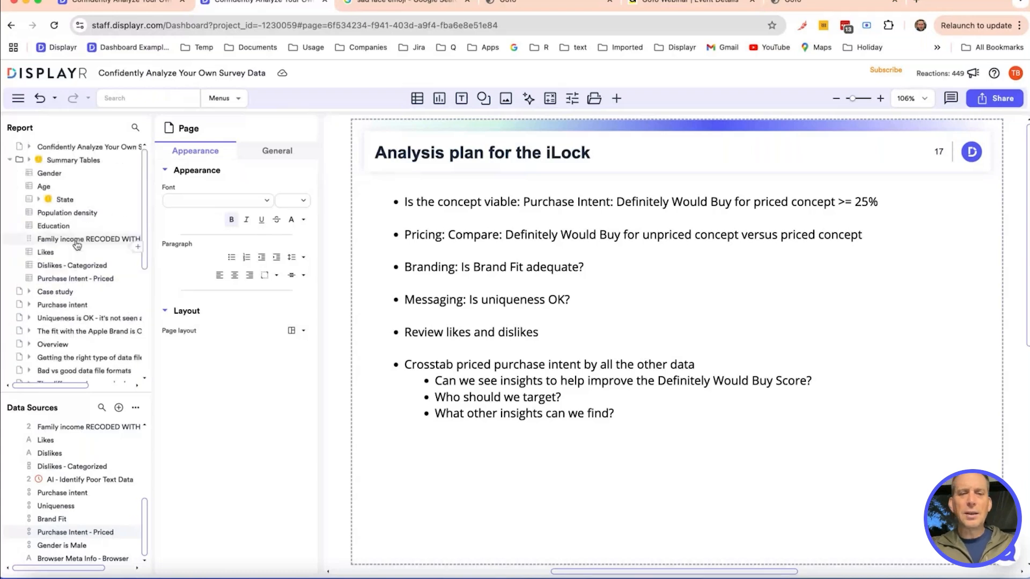
{"action": "left_click", "coordinate": [80, 253]}
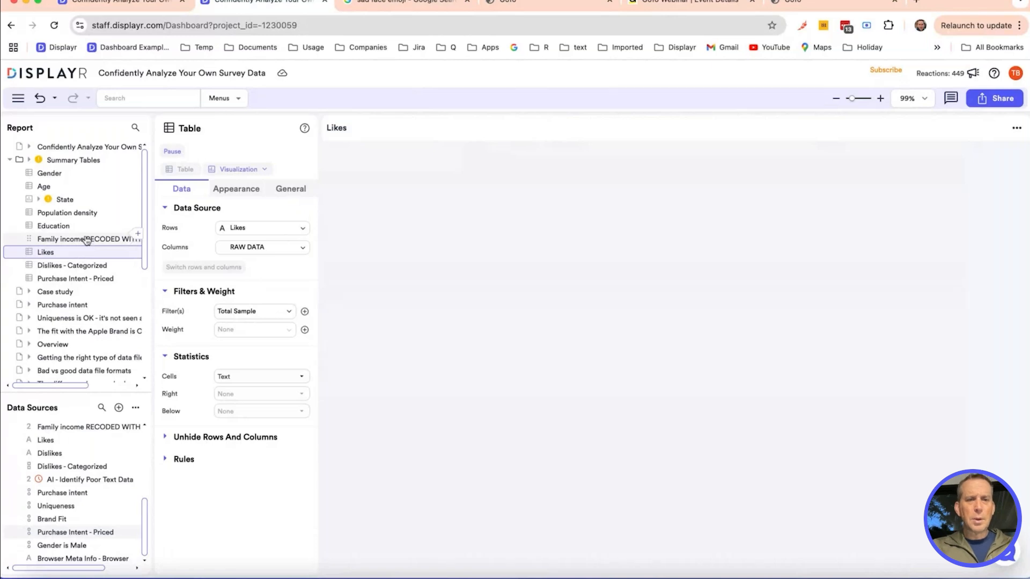
{"action": "left_click", "coordinate": [73, 255]}
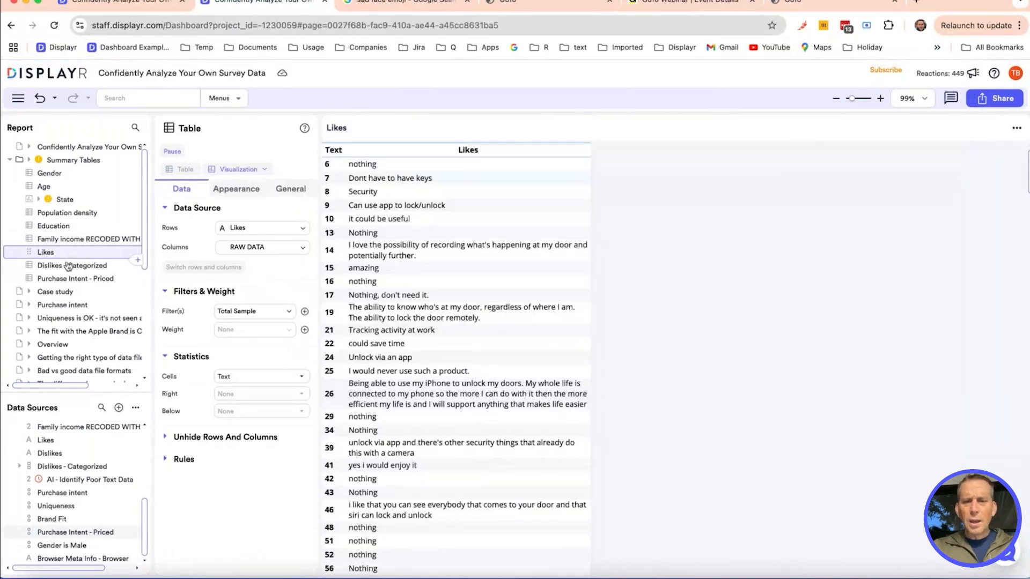
Step: Review the "Dislikes - Categorized" table and convert it to a page with the Title Only layout
{"action": "left_click", "coordinate": [68, 266]}
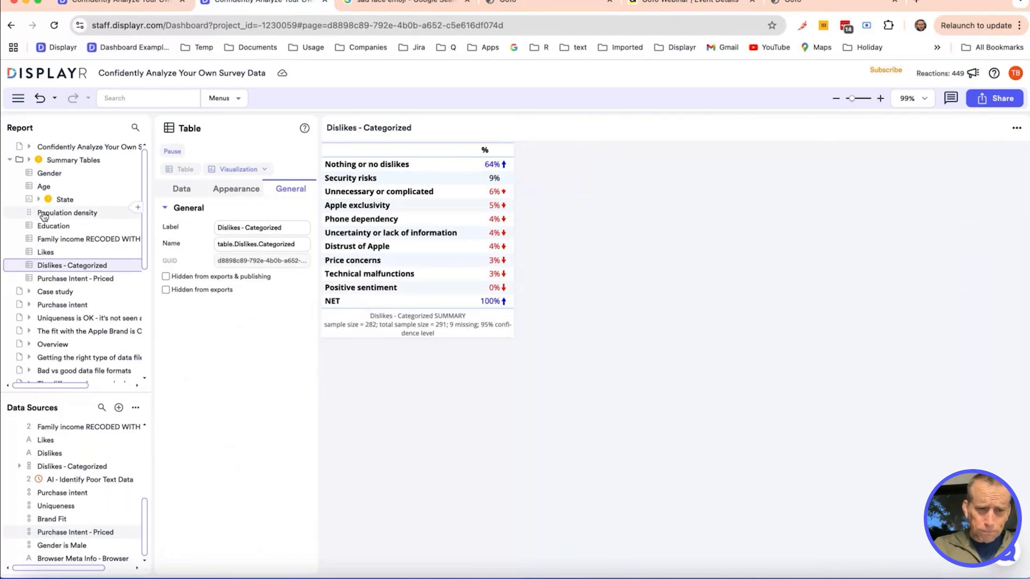
{"action": "right_click", "coordinate": [85, 270]}
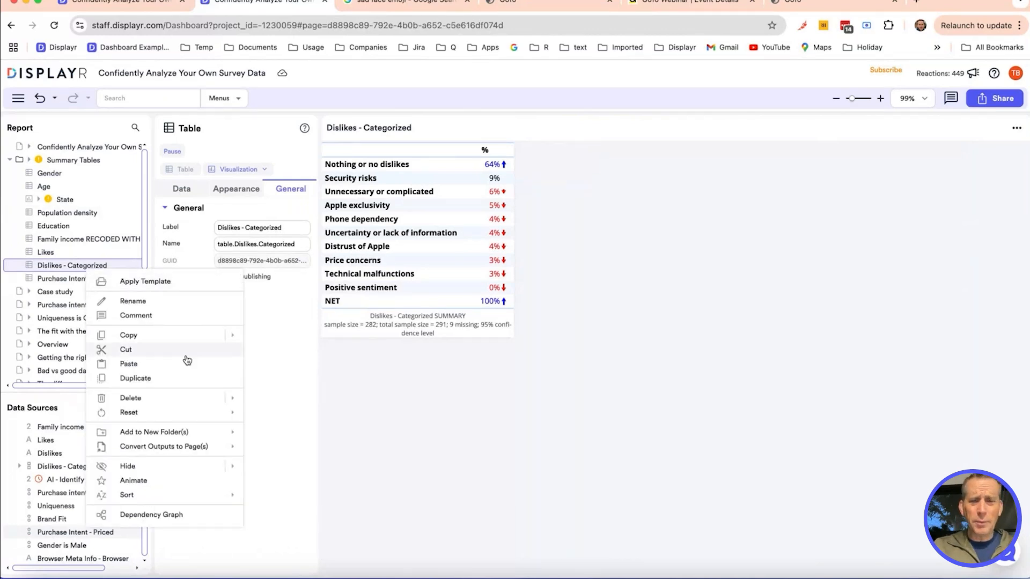
{"action": "mouse_move", "coordinate": [215, 446]}
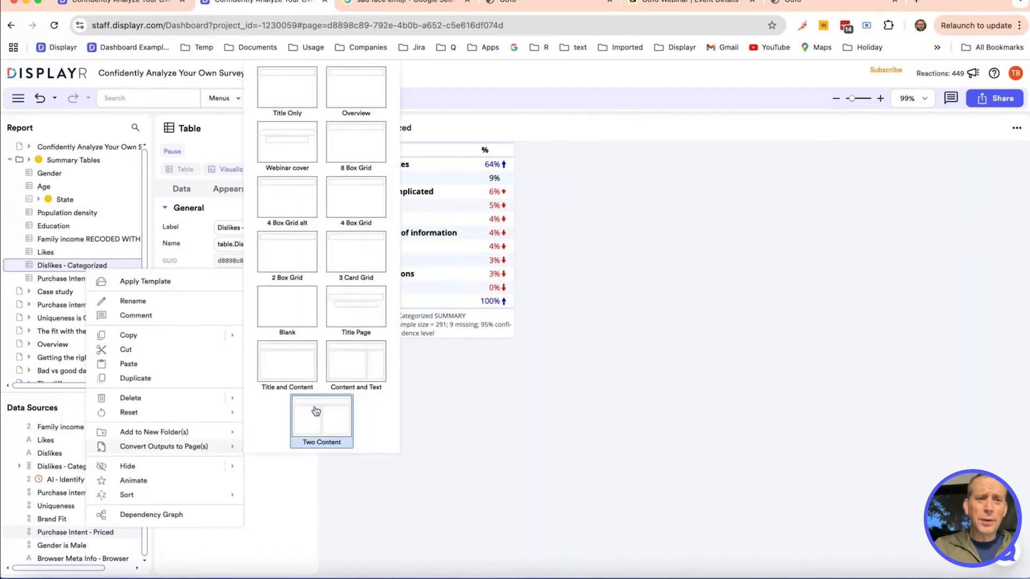
{"action": "left_click", "coordinate": [298, 100]}
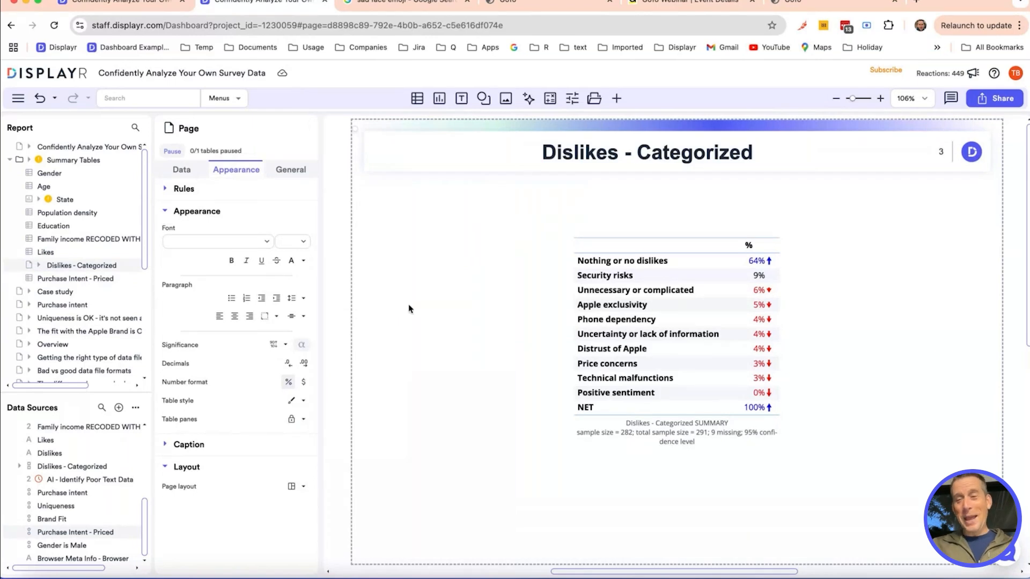
Step: Move the dislikes table to the left side of its page, just below the title
{"action": "left_click", "coordinate": [709, 245]}
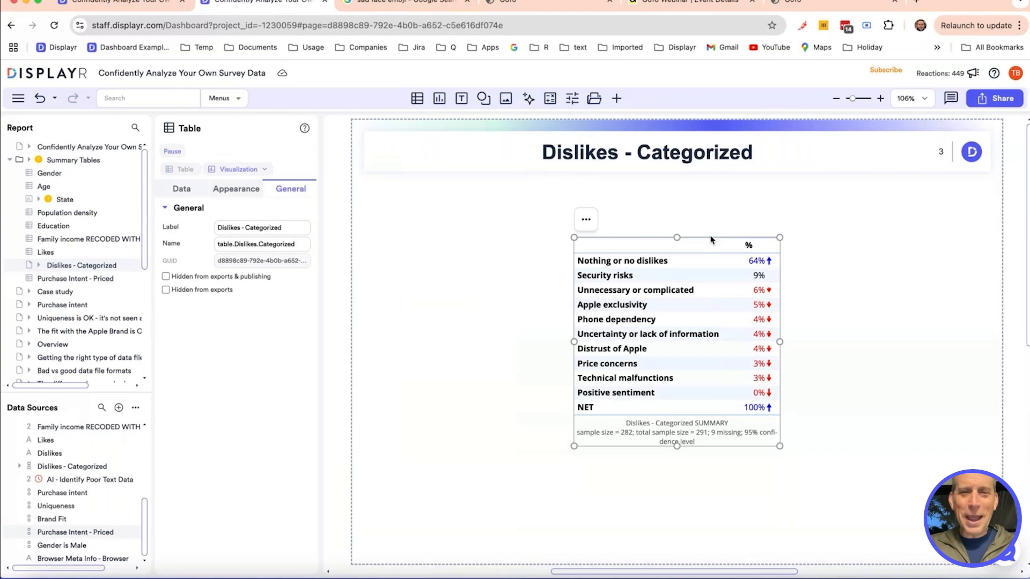
{"action": "left_click_drag", "start_coordinate": [711, 239], "coordinate": [513, 226]}
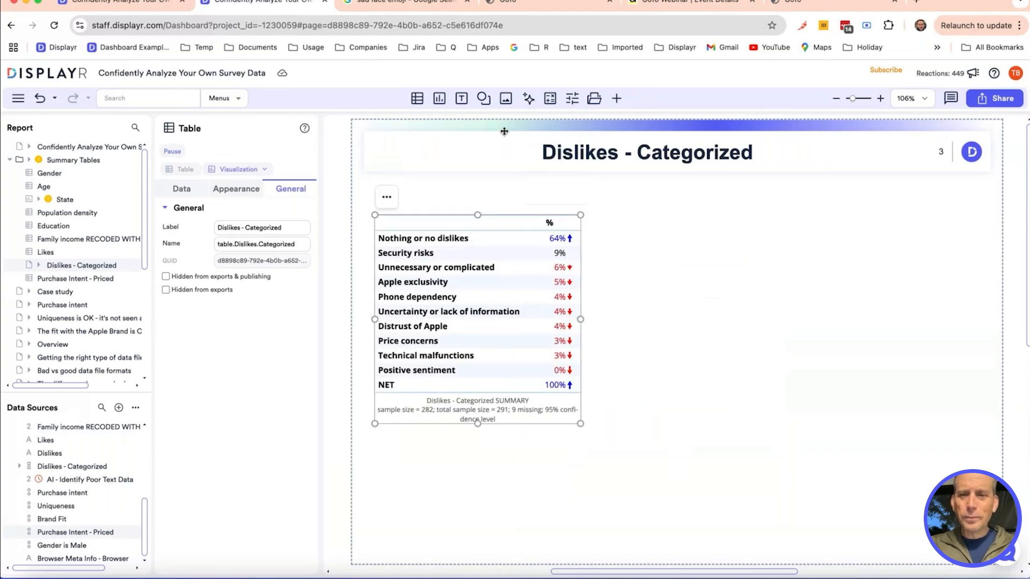
Step: Draw a tall rounded rectangle in the empty area beside the dislikes table
{"action": "left_click", "coordinate": [484, 99]}
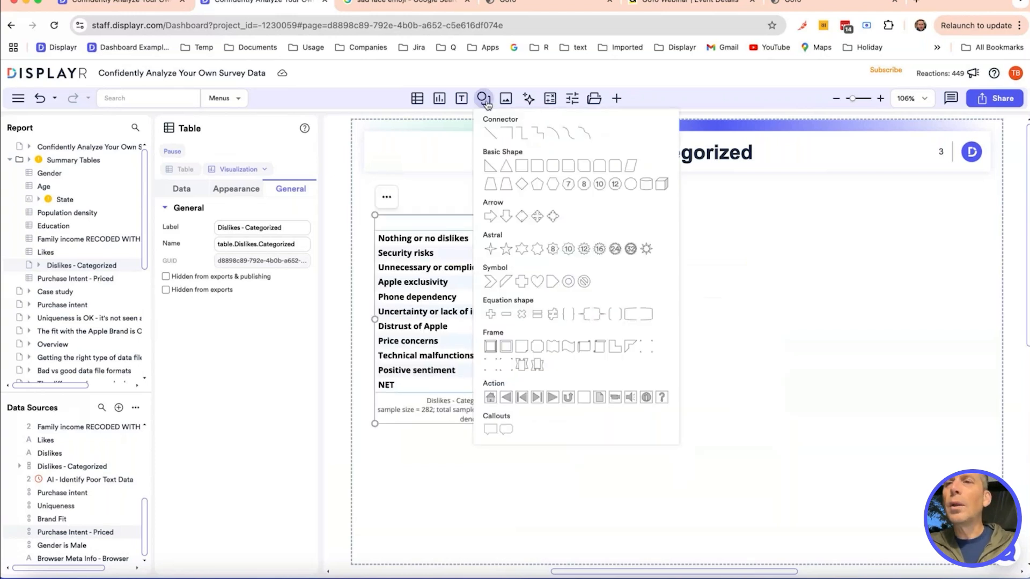
{"action": "left_click", "coordinate": [553, 167]}
{"action": "left_click_drag", "start_coordinate": [634, 206], "coordinate": [821, 478]}
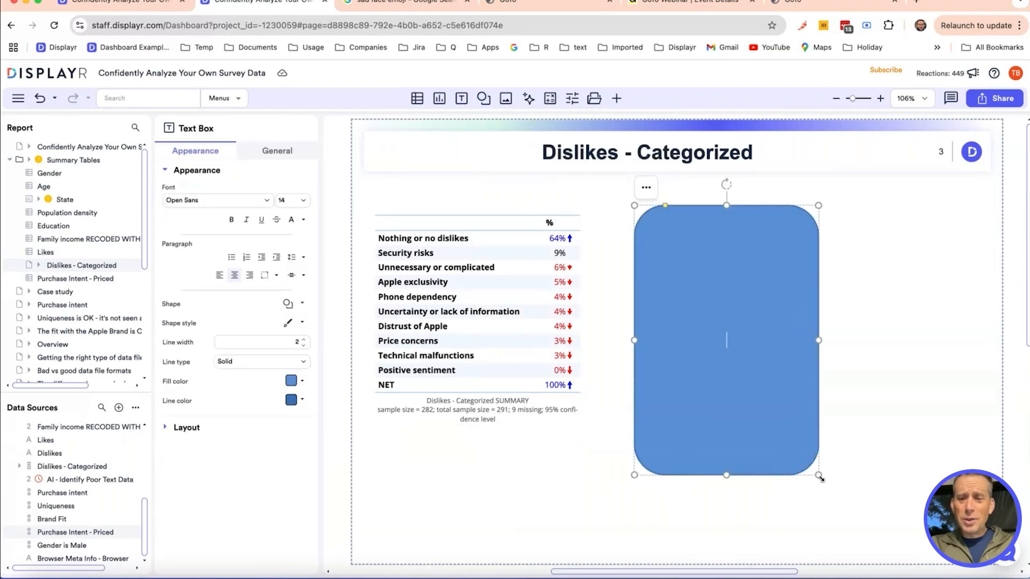
Step: Enter "There is no specific big problem. The concept is "blah". People just aren't at all interested in the main." in the shape and narrow it
{"action": "type", "text": "Th"}
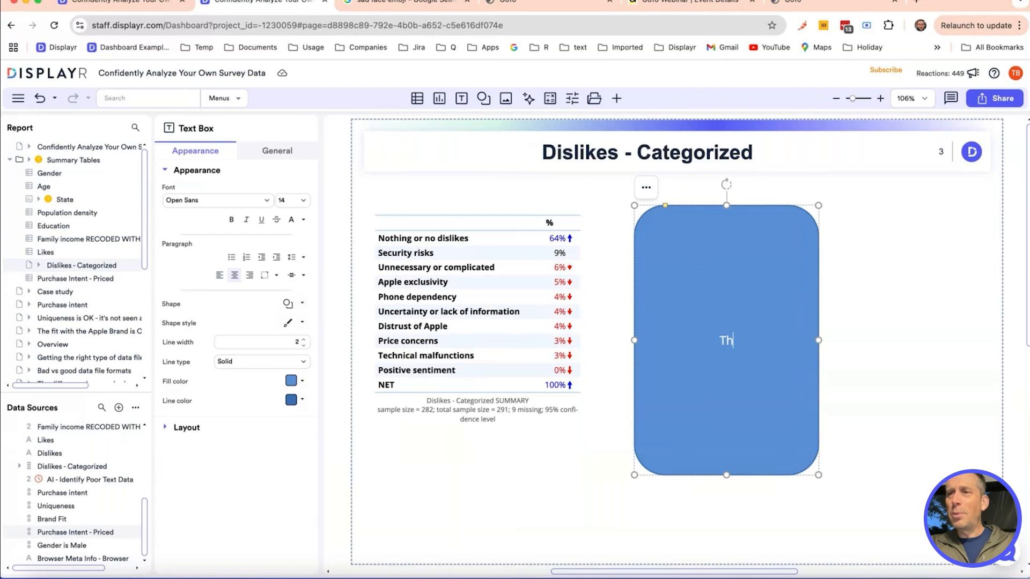
{"action": "type", "text": "ere is no specific big "}
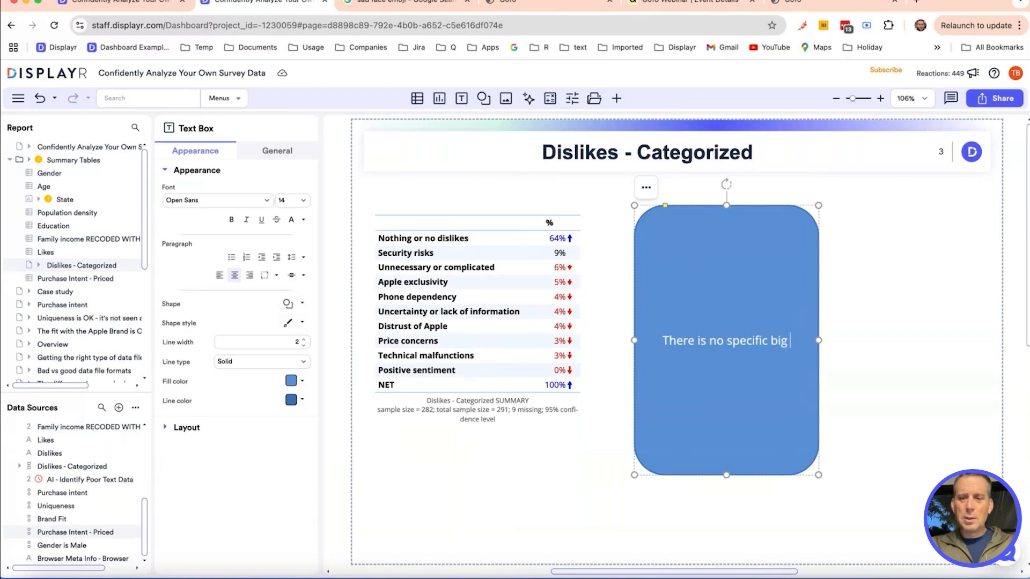
{"action": "type", "text": "problem. The concw"}
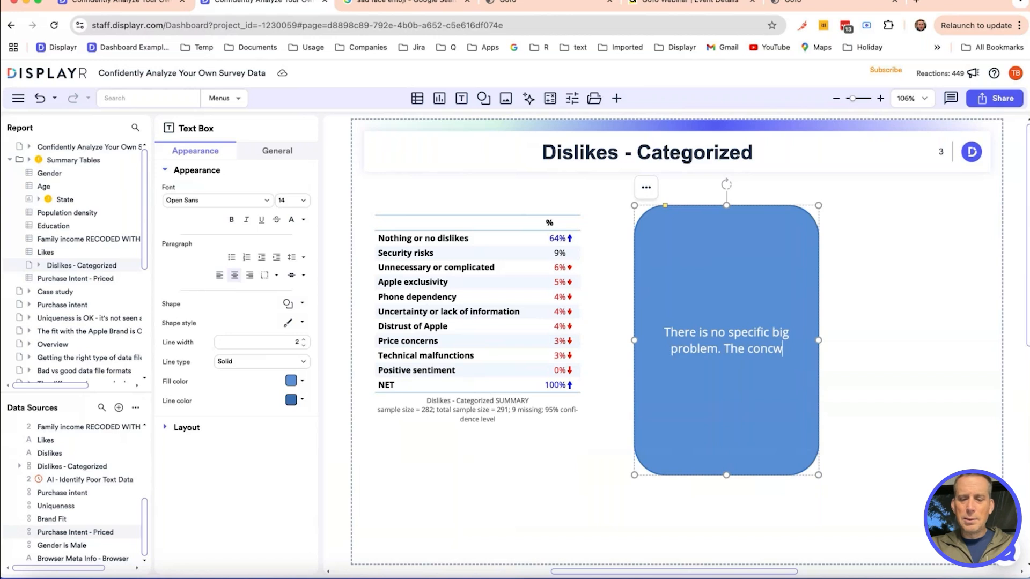
{"action": "key", "text": "BackSpace"}
{"action": "type", "text": "ept is \""}
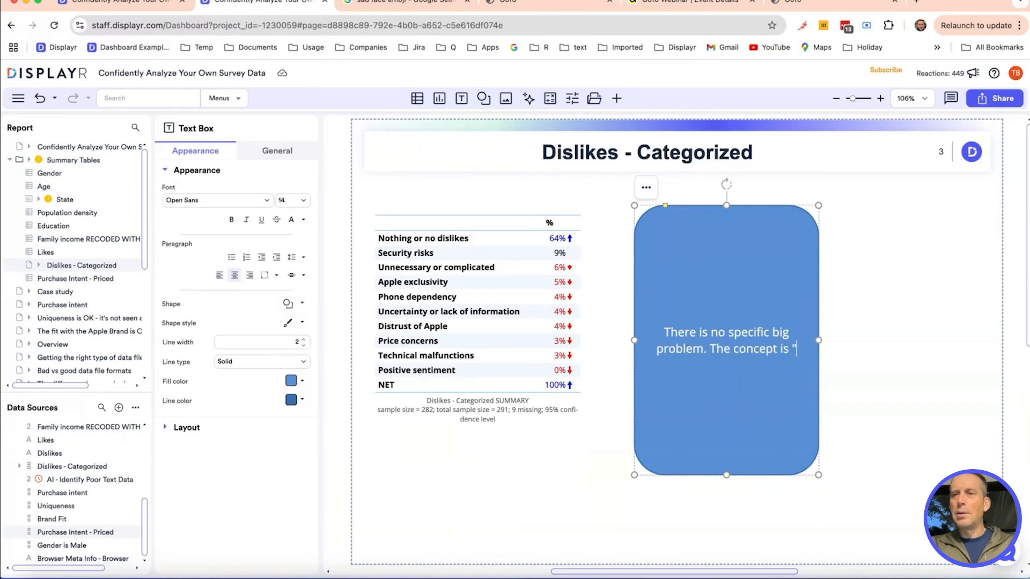
{"action": "type", "text": "blah\". Peop"}
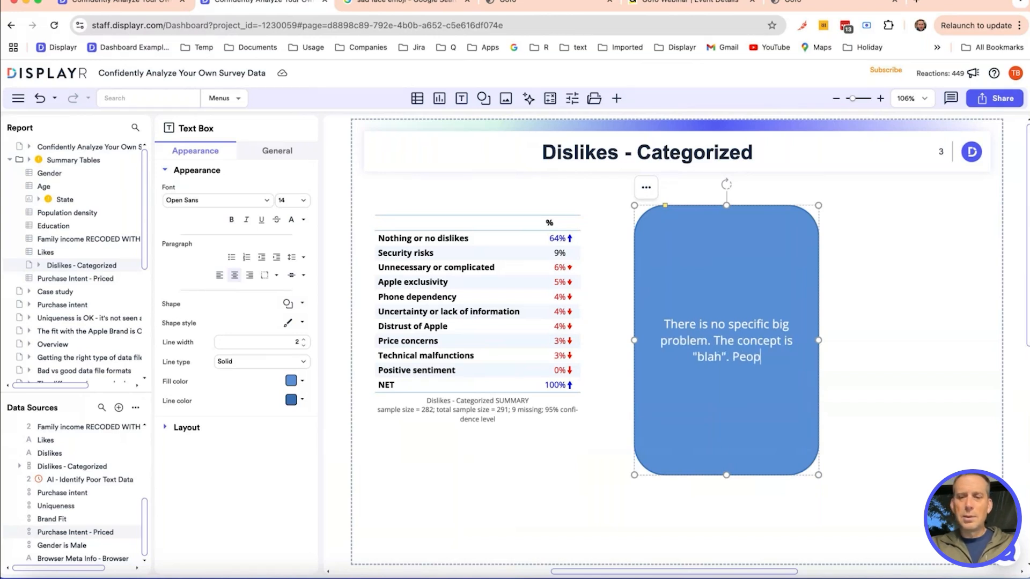
{"action": "type", "text": "le just "}
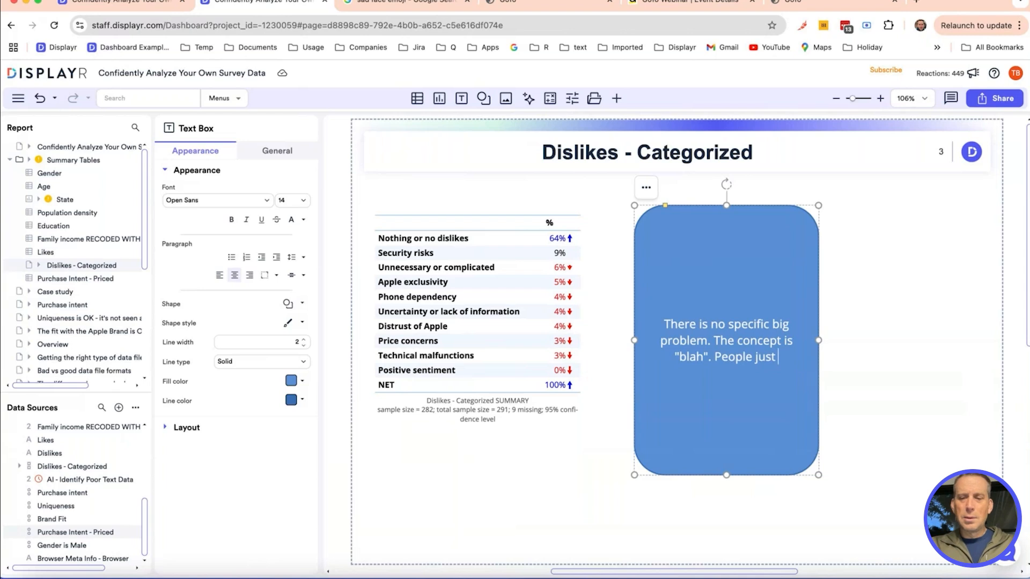
{"action": "type", "text": "aren't at all inte"}
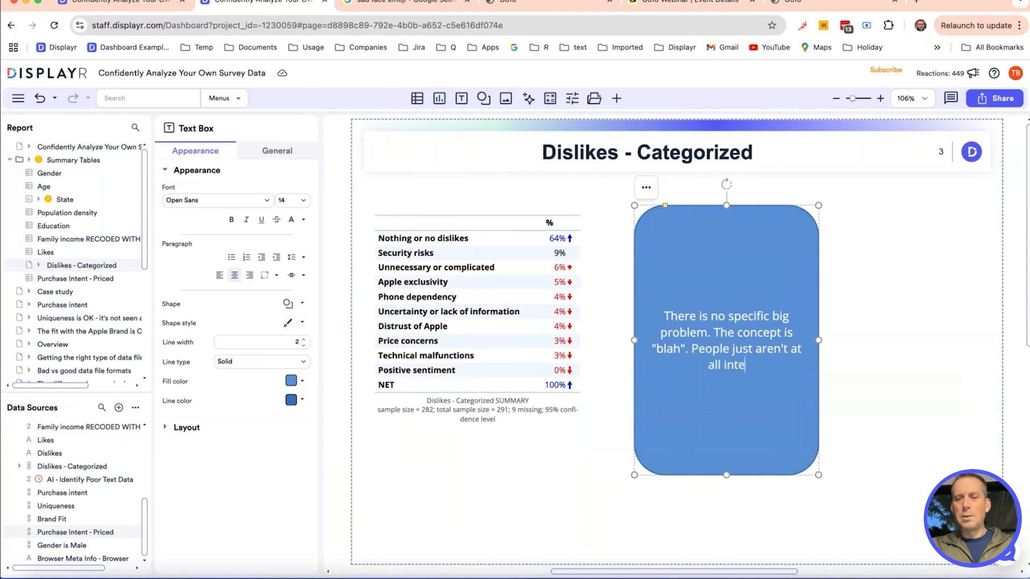
{"action": "type", "text": "rested in "}
{"action": "type", "text": "teh m"}
{"action": "type", "text": "ai"}
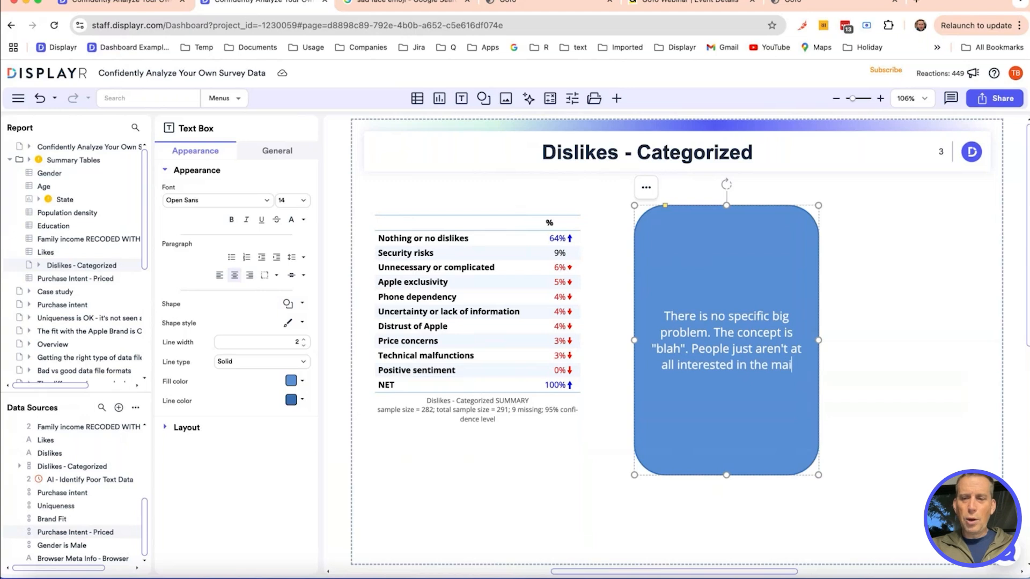
{"action": "type", "text": "n"}
{"action": "type", "text": "."}
{"action": "left_click_drag", "start_coordinate": [818, 340], "coordinate": [743, 343]}
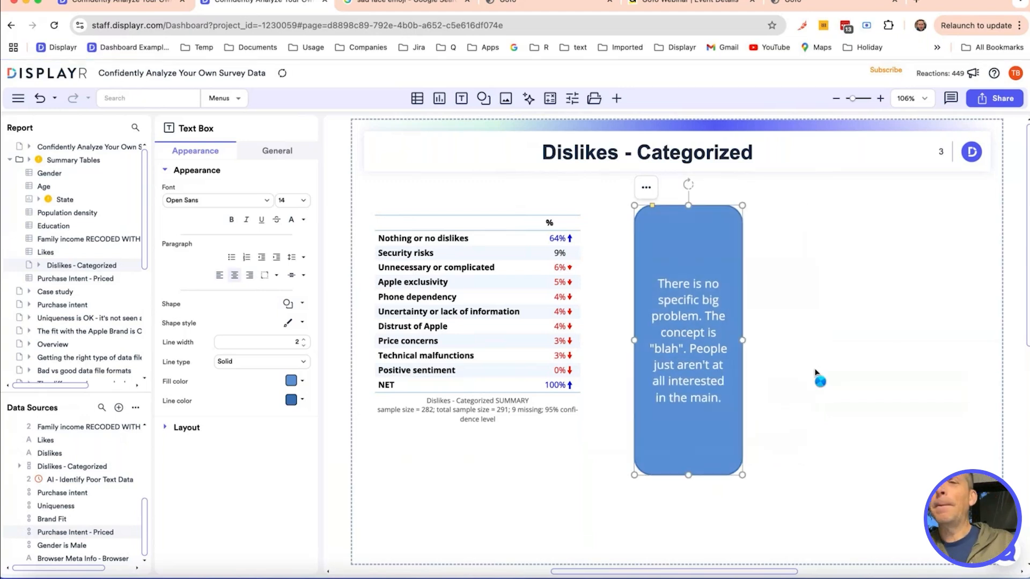
{"action": "left_click", "coordinate": [815, 373]}
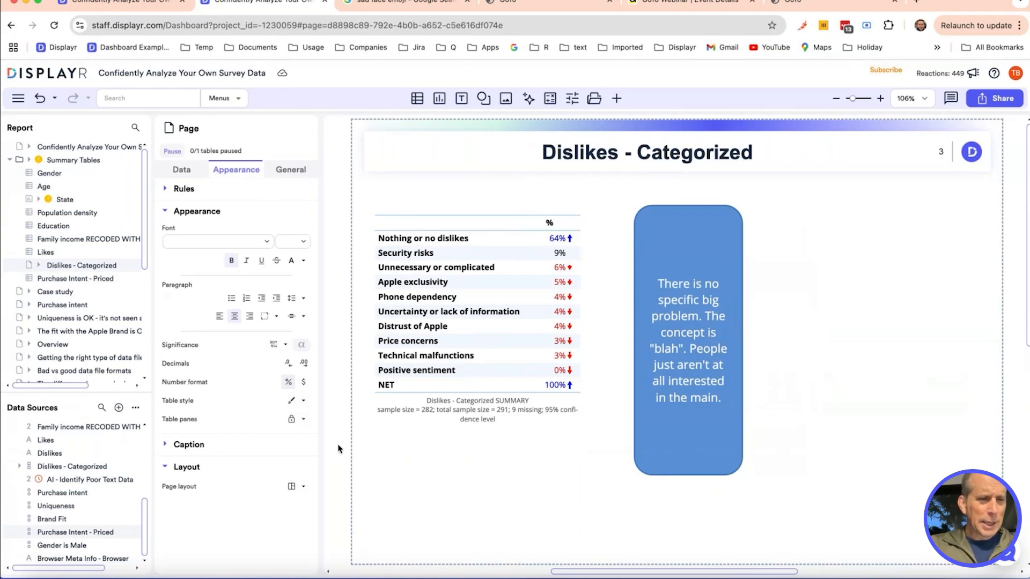
Step: Consult the "Analysis plan for the iLock" page and start a Crosstabs report before "Case study" with Purchase Intent - Priced in the rows
{"action": "scroll", "coordinate": [103, 333], "scroll_direction": "down", "scroll_amount": 5}
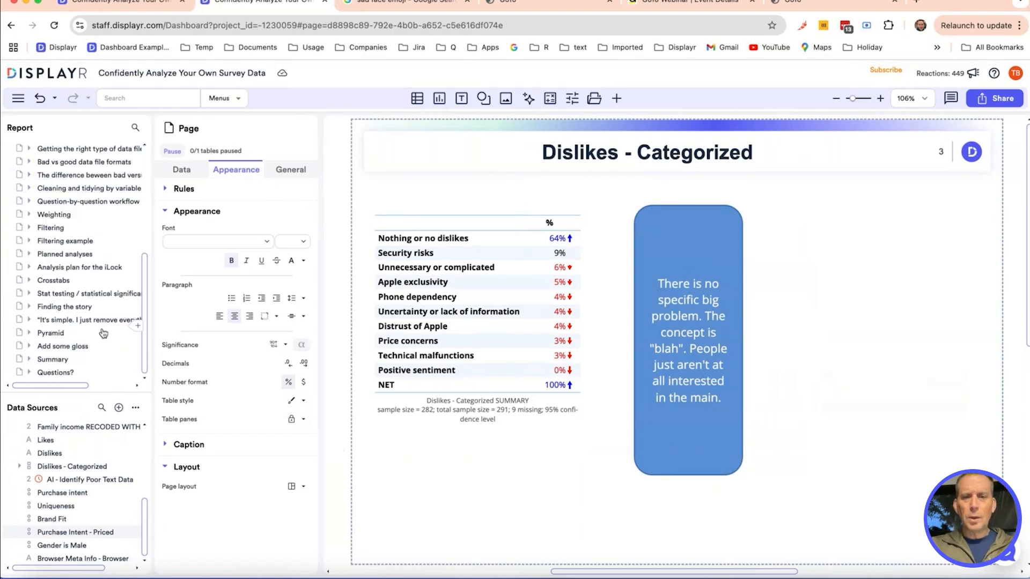
{"action": "left_click", "coordinate": [85, 268]}
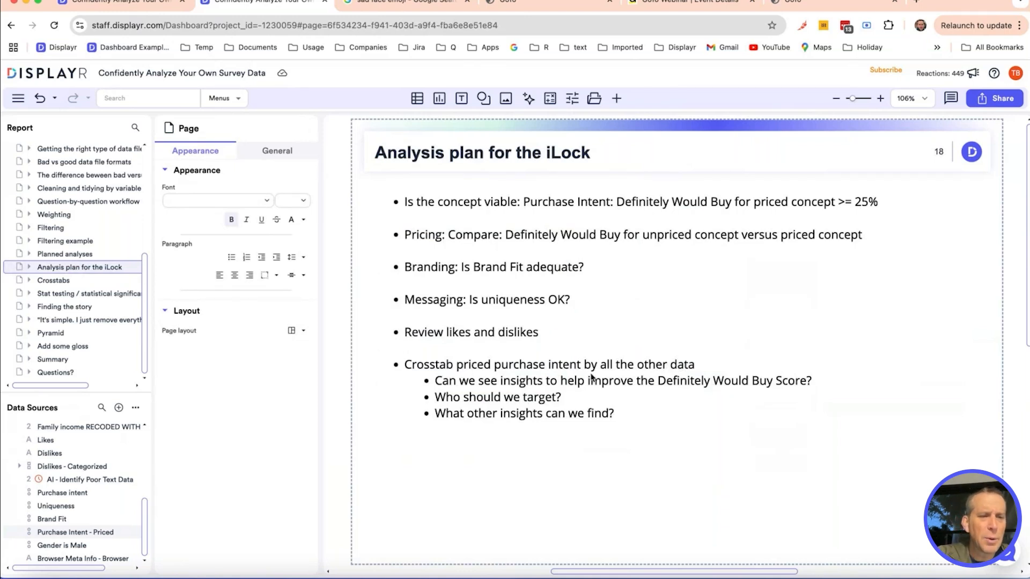
{"action": "scroll", "coordinate": [131, 290], "scroll_direction": "up", "scroll_amount": 5}
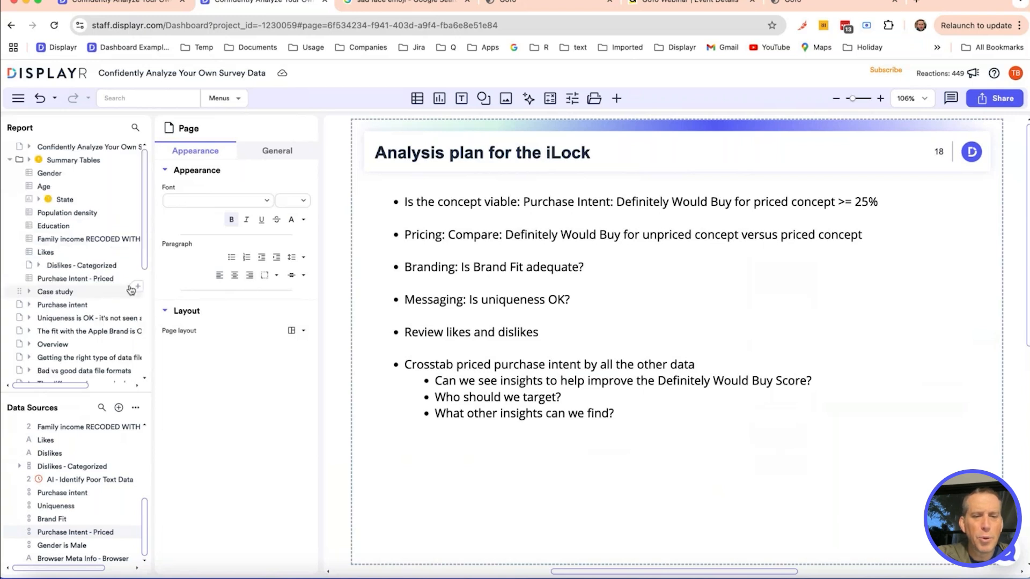
{"action": "left_click", "coordinate": [137, 287]}
{"action": "mouse_move", "coordinate": [197, 332]}
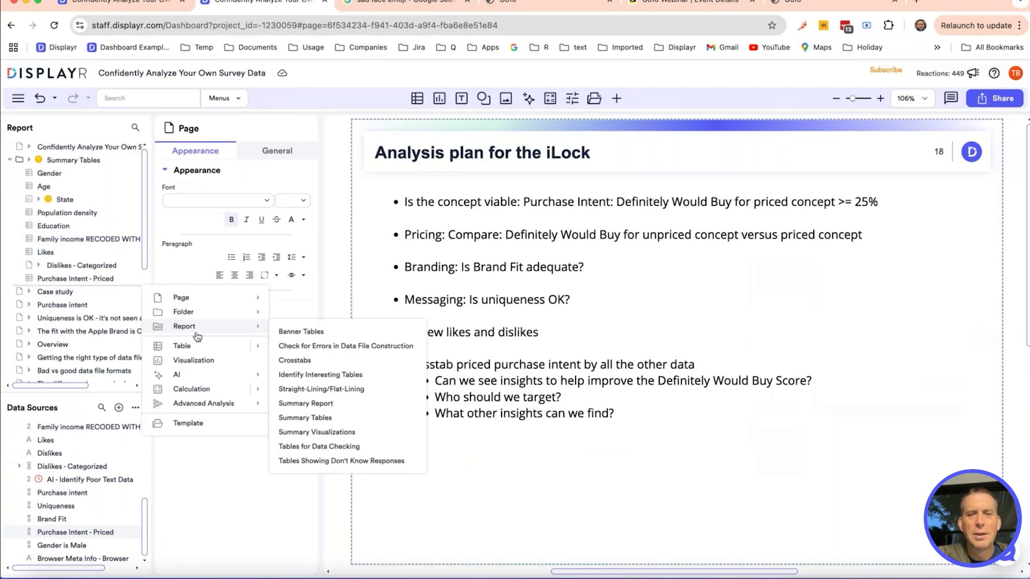
{"action": "left_click", "coordinate": [294, 360]}
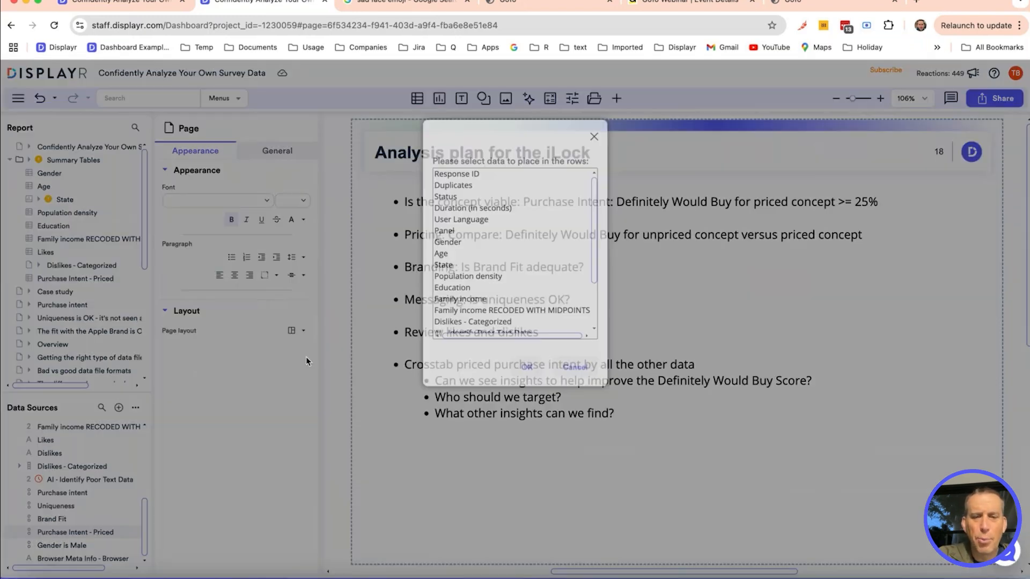
{"action": "scroll", "coordinate": [491, 284], "scroll_direction": "down", "scroll_amount": 3}
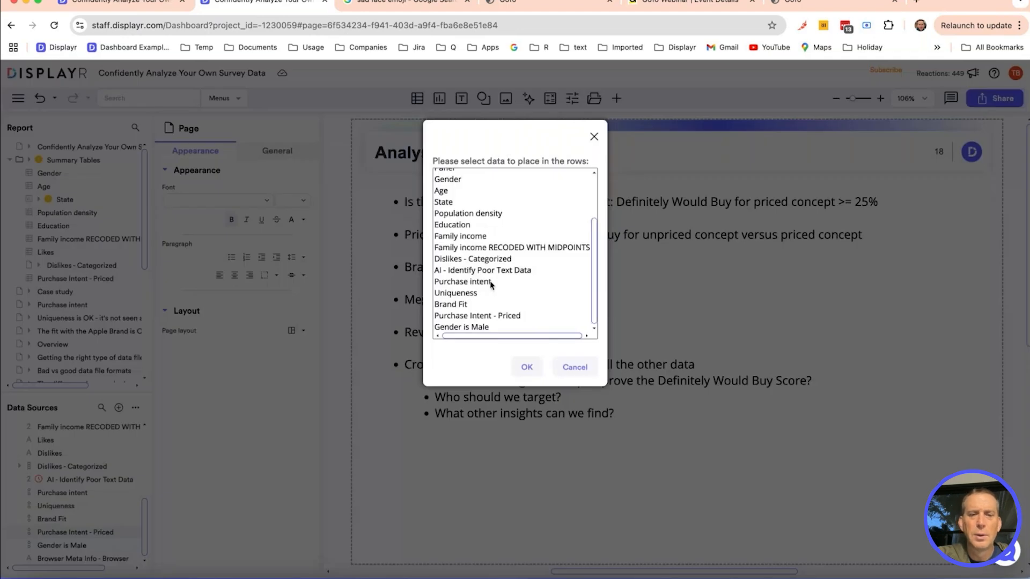
{"action": "left_click", "coordinate": [493, 315]}
{"action": "left_click", "coordinate": [529, 368]}
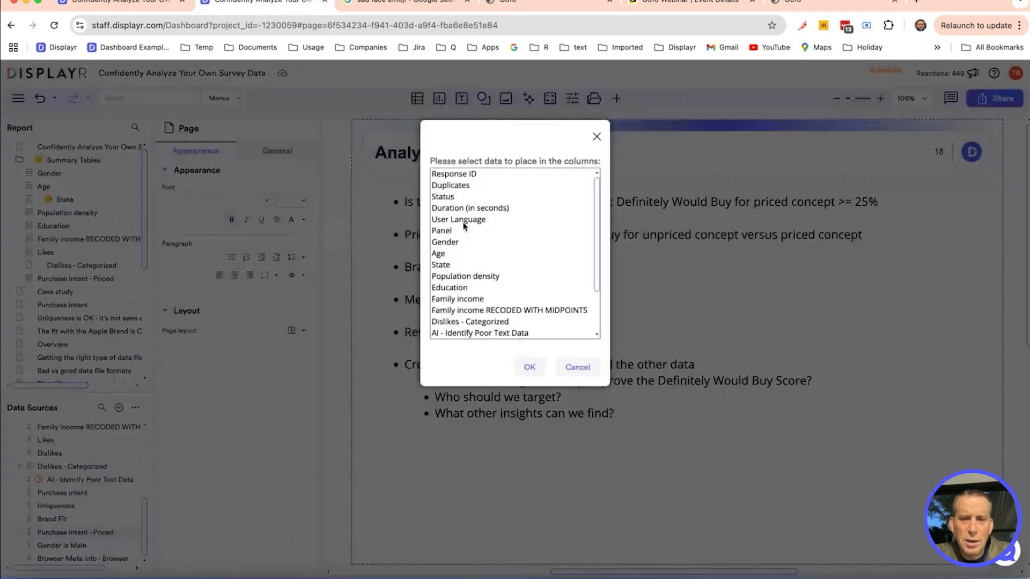
Step: Create the crosstabs with Gender, Age, Population density, Education, Family income RECODED WITH MIDPOINTS, Uniqueness and Brand Fit in the columns
{"action": "left_click", "coordinate": [459, 232]}
{"action": "left_click", "coordinate": [461, 246]}
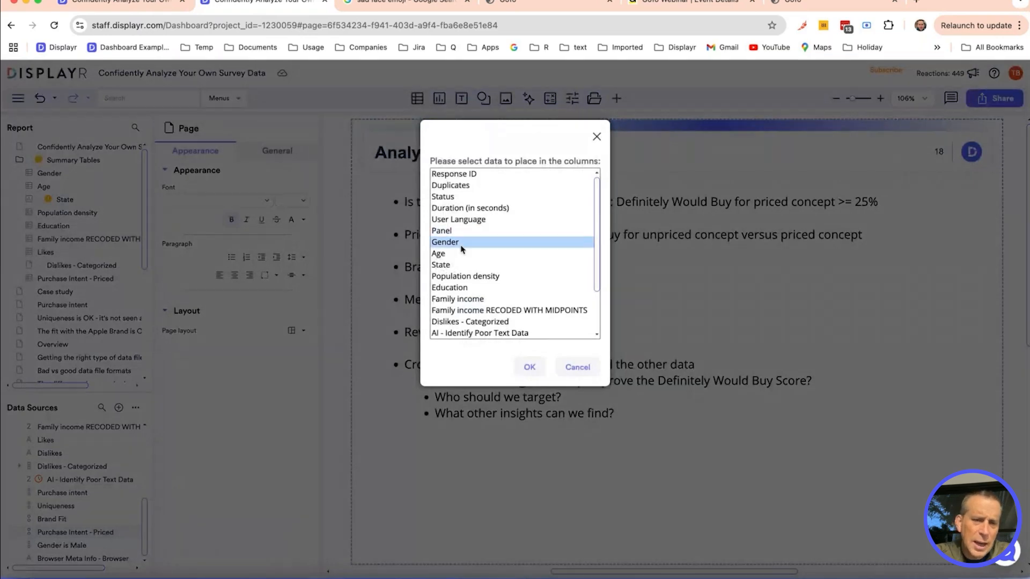
{"action": "left_click", "coordinate": [458, 254], "text": "shift"}
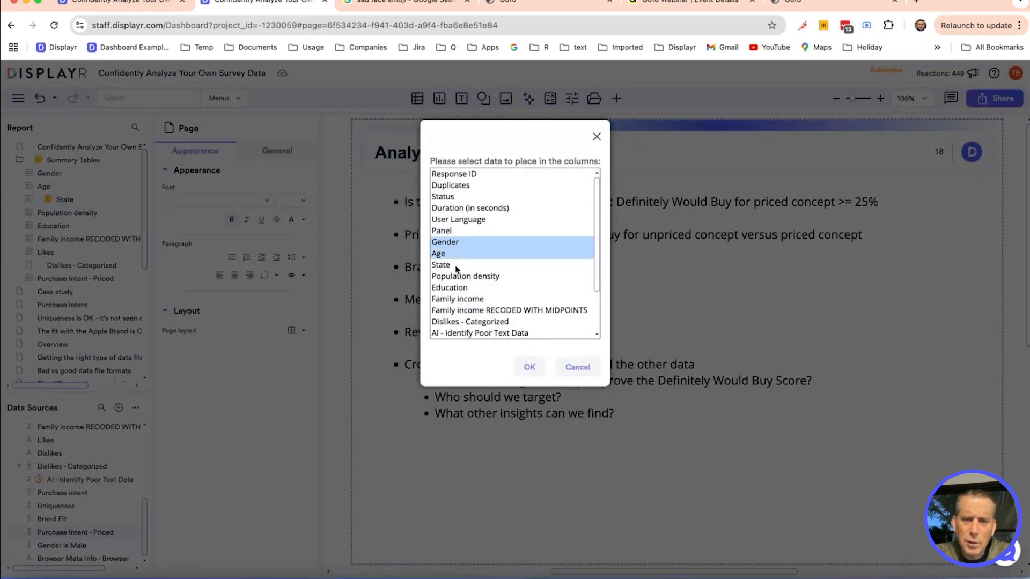
{"action": "left_click", "coordinate": [464, 277], "text": "super"}
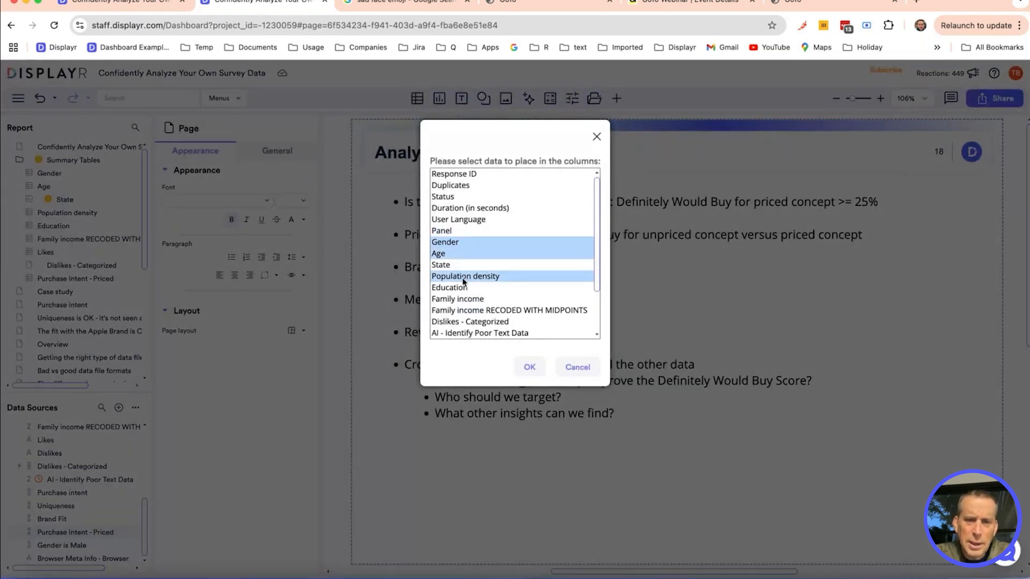
{"action": "scroll", "coordinate": [464, 280], "scroll_direction": "down", "scroll_amount": 2}
{"action": "left_click", "coordinate": [467, 232], "text": "super"}
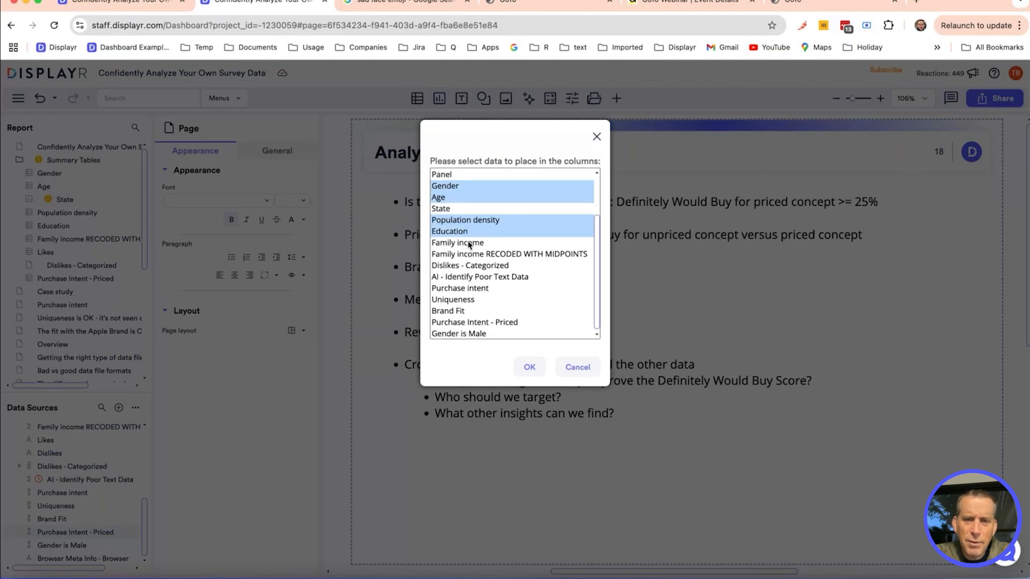
{"action": "left_click", "coordinate": [469, 243], "text": "super"}
{"action": "left_click", "coordinate": [477, 255], "text": "super"}
{"action": "left_click", "coordinate": [476, 244], "text": "super"}
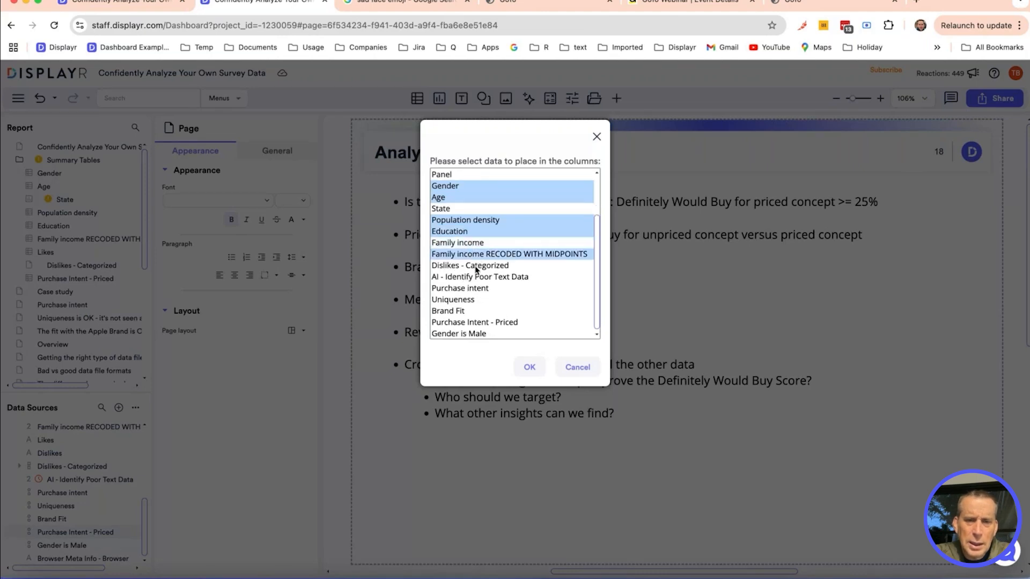
{"action": "left_click", "coordinate": [468, 299], "text": "super"}
{"action": "left_click", "coordinate": [469, 311], "text": "super"}
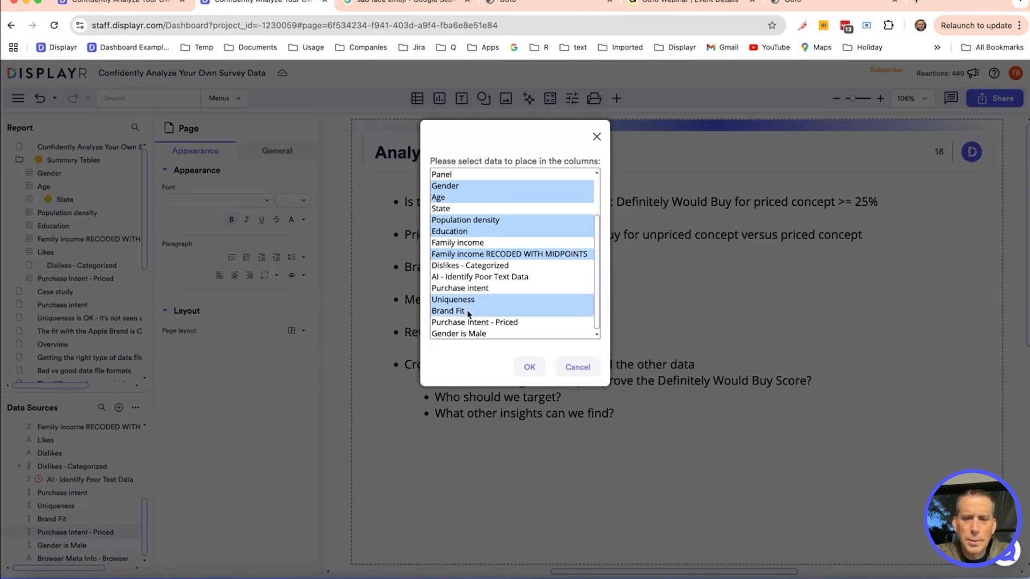
{"action": "left_click", "coordinate": [530, 367]}
{"action": "key", "text": "Return"}
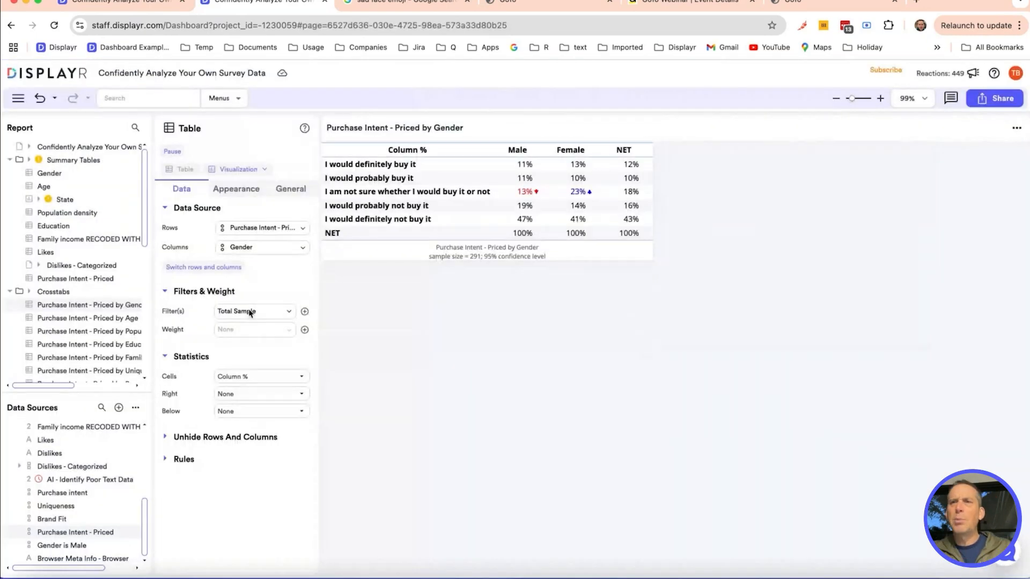
Step: Convert the "Purchase Intent - Priced by Age" crosstab to a page with the Title Only layout
{"action": "scroll", "coordinate": [95, 357], "scroll_direction": "down", "scroll_amount": 2}
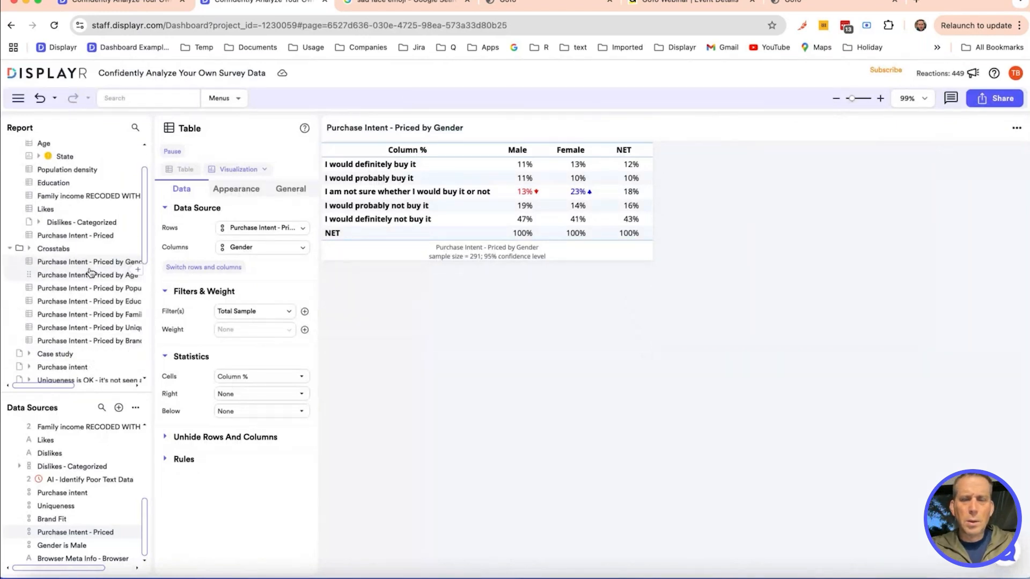
{"action": "scroll", "coordinate": [75, 325], "scroll_direction": "down", "scroll_amount": 1}
{"action": "scroll", "coordinate": [95, 242], "scroll_direction": "down", "scroll_amount": 2}
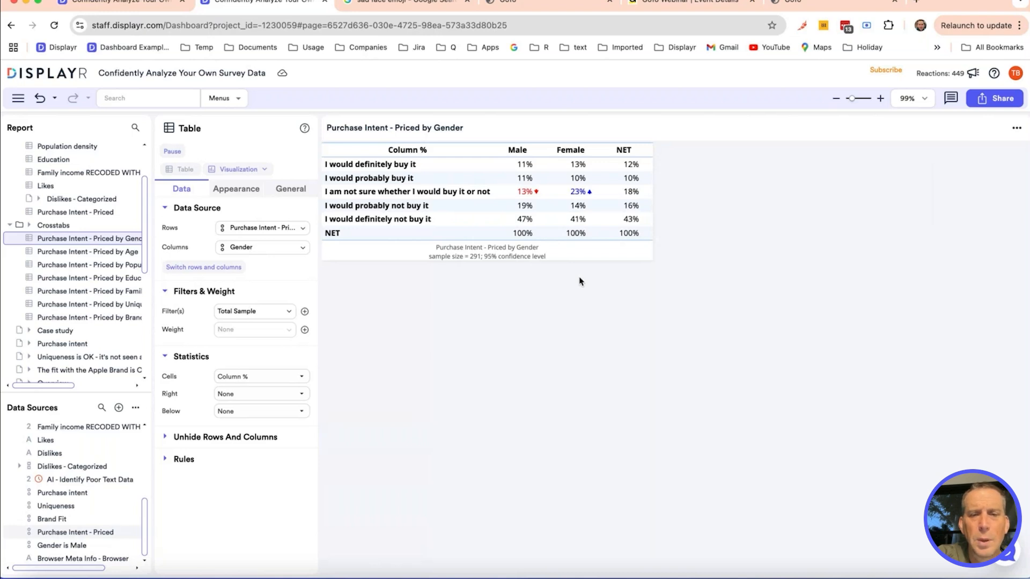
{"action": "right_click", "coordinate": [62, 252]}
{"action": "mouse_move", "coordinate": [117, 264]}
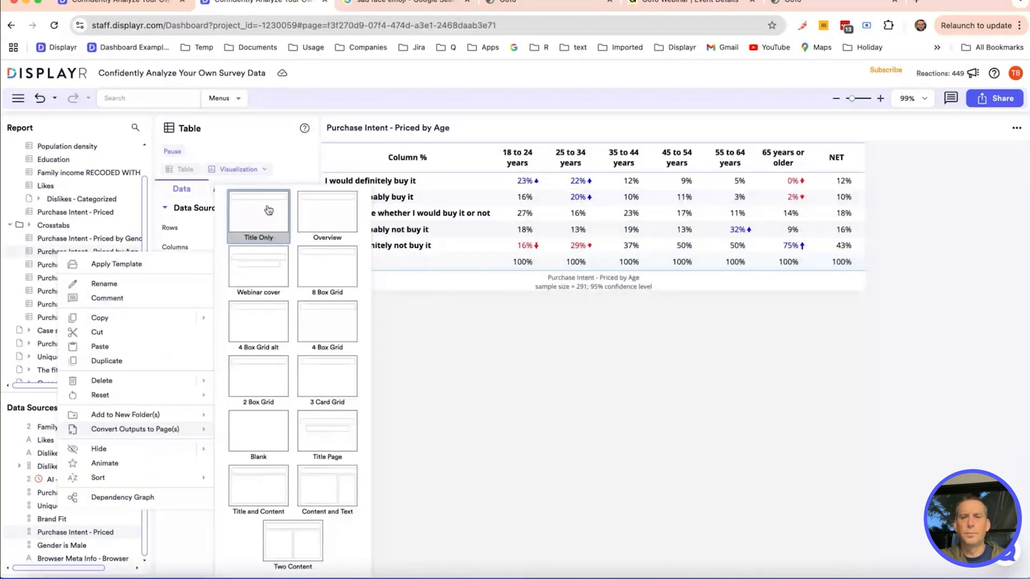
{"action": "left_click", "coordinate": [268, 210]}
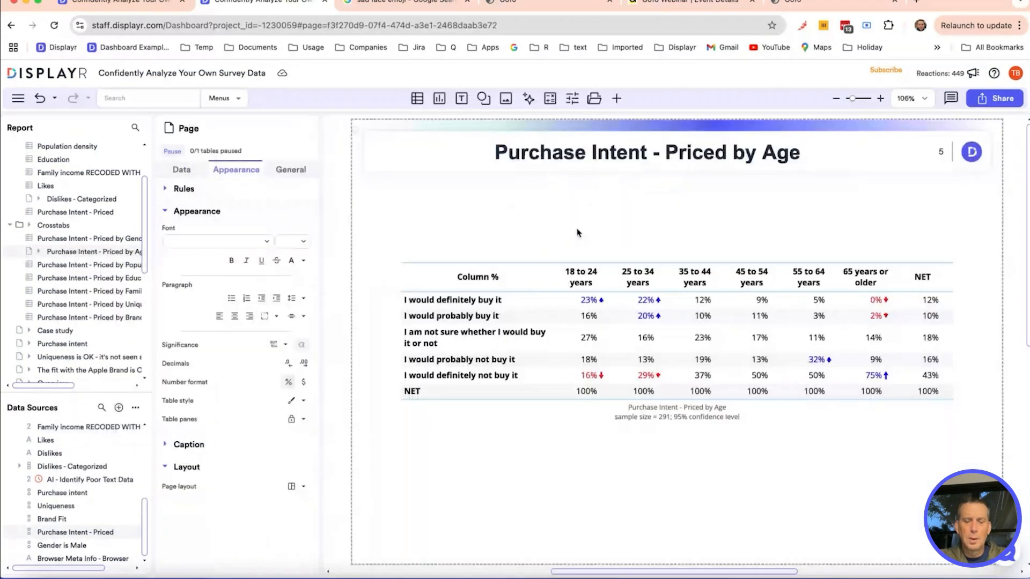
Step: Change the title of the age crosstab page to "Younger people are much more likely to buy"
{"action": "double_click", "coordinate": [619, 155]}
{"action": "type", "text": "Younger people are"}
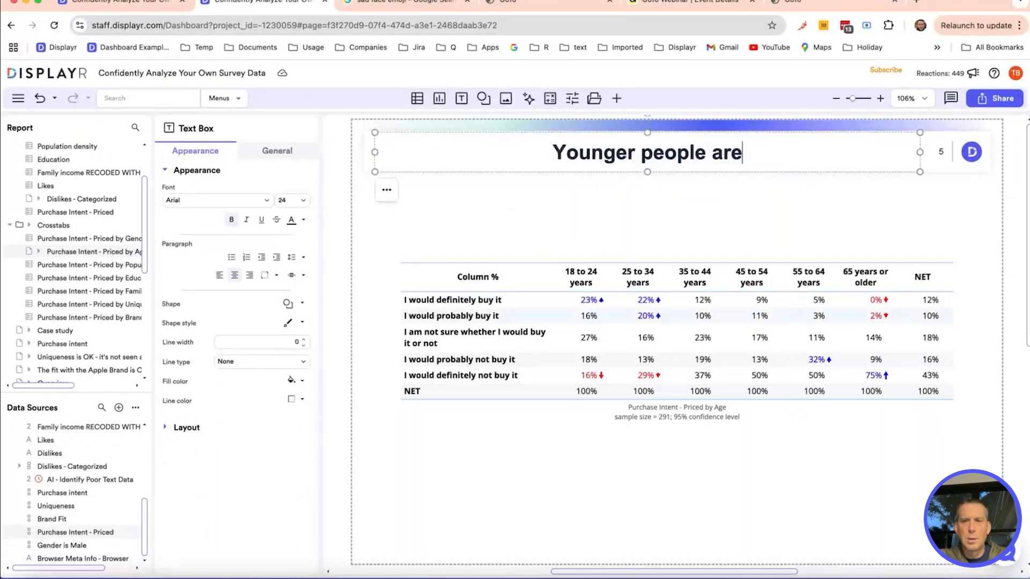
{"action": "type", "text": " much more likely to buy"}
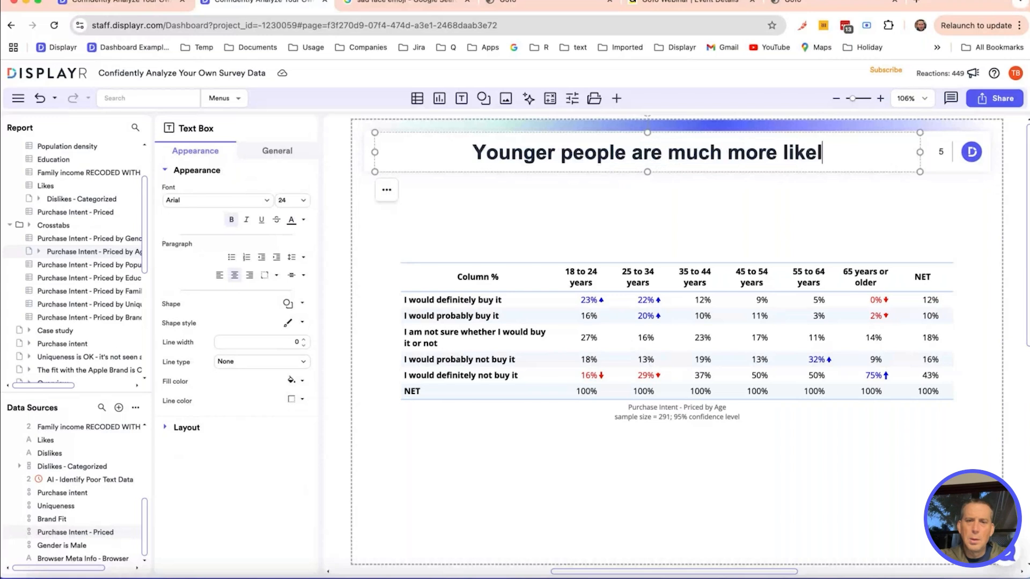
Step: Turn the purchase intent by age table into a stacked column chart
{"action": "left_click", "coordinate": [557, 262]}
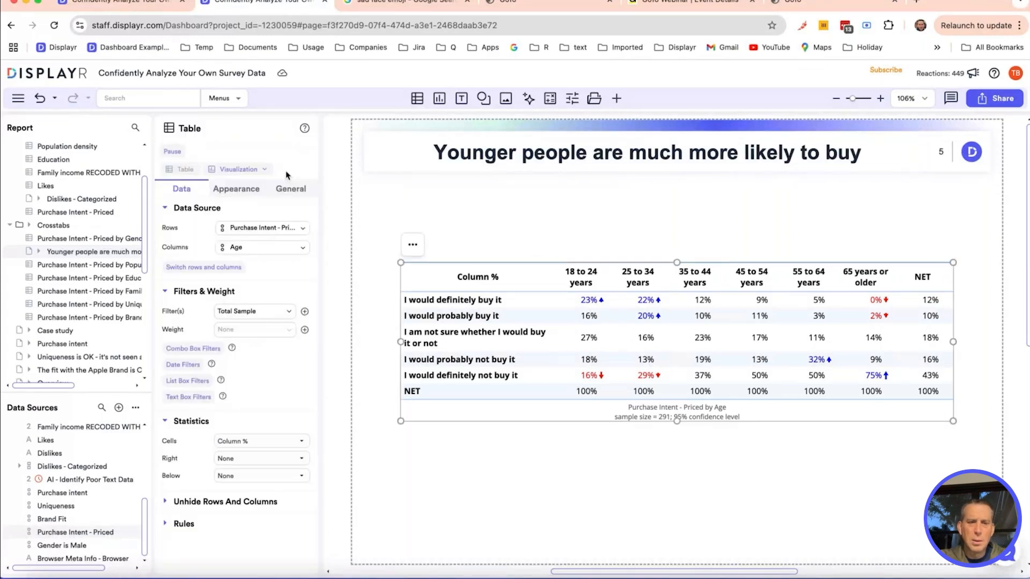
{"action": "left_click", "coordinate": [264, 169]}
{"action": "left_click", "coordinate": [373, 189]}
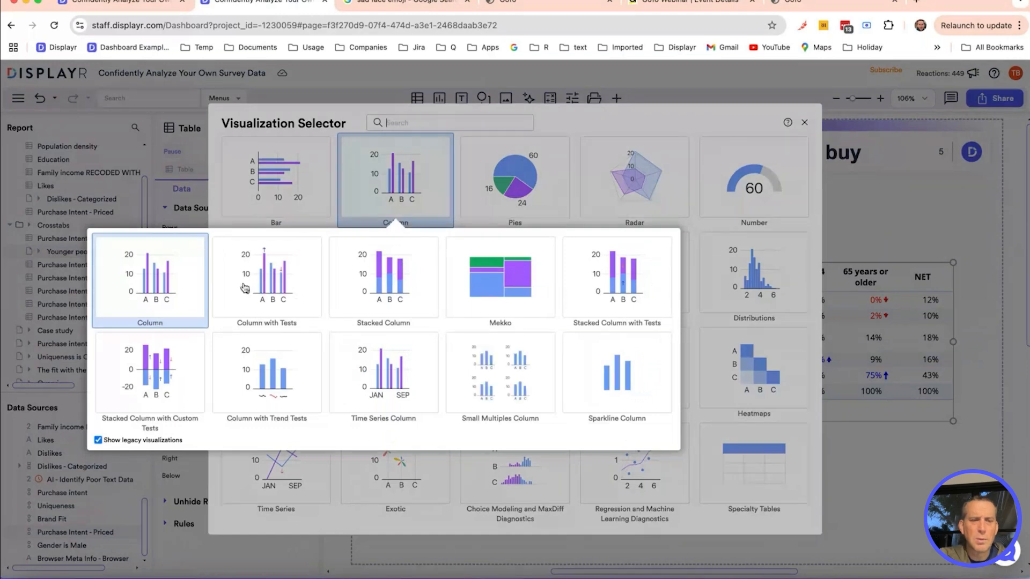
{"action": "left_click", "coordinate": [398, 283]}
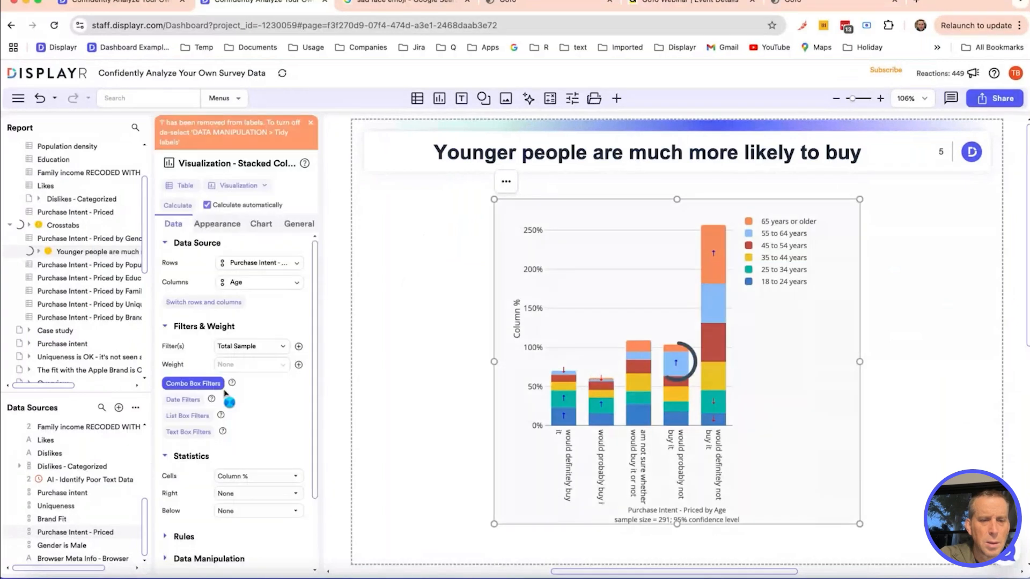
Step: Switch the age chart's rows and columns and show Row % in its cells instead of Column %
{"action": "left_click", "coordinate": [260, 476]}
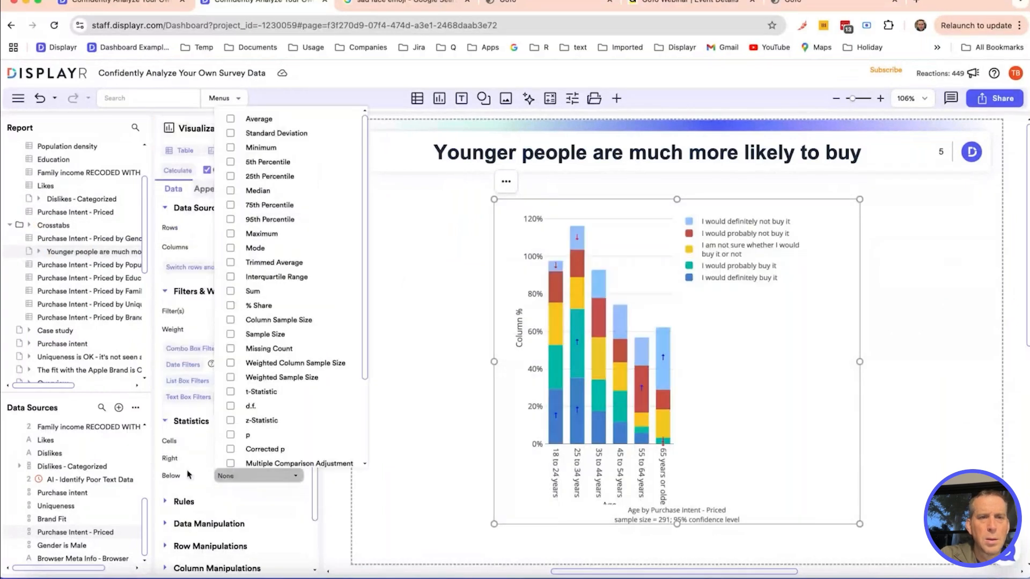
{"action": "left_click", "coordinate": [254, 441]}
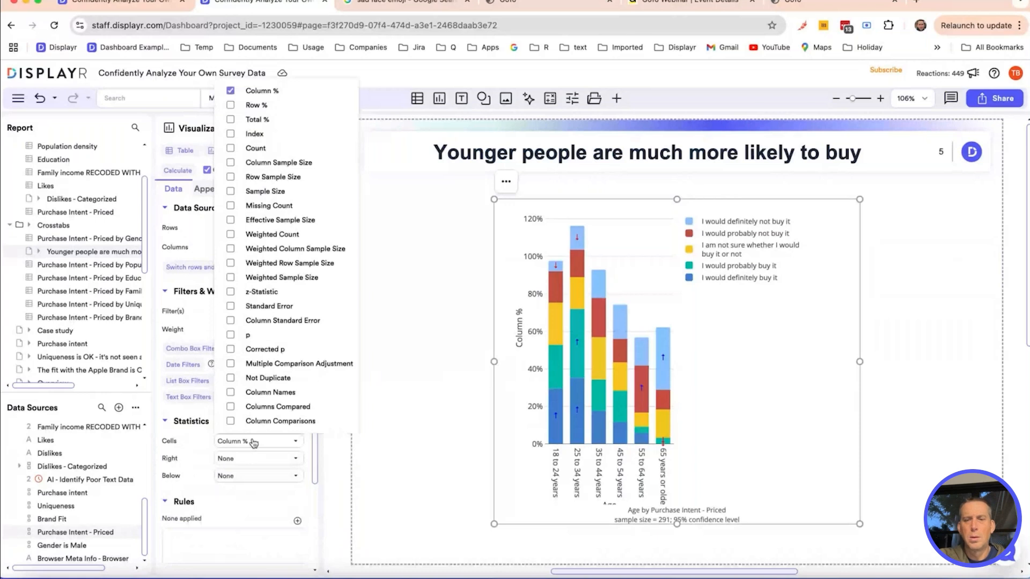
{"action": "left_click", "coordinate": [231, 105]}
{"action": "left_click", "coordinate": [230, 90]}
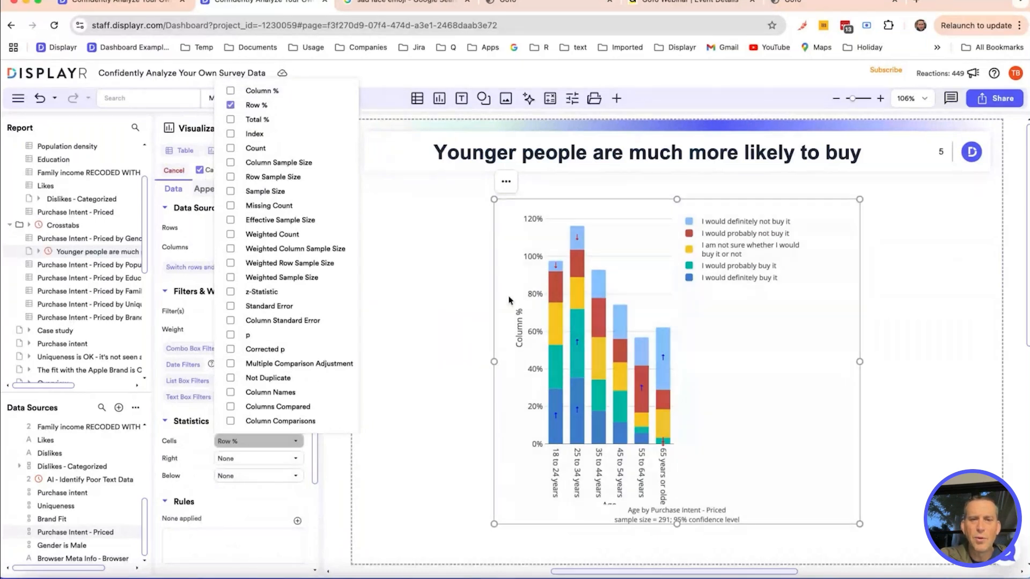
{"action": "left_click", "coordinate": [470, 286]}
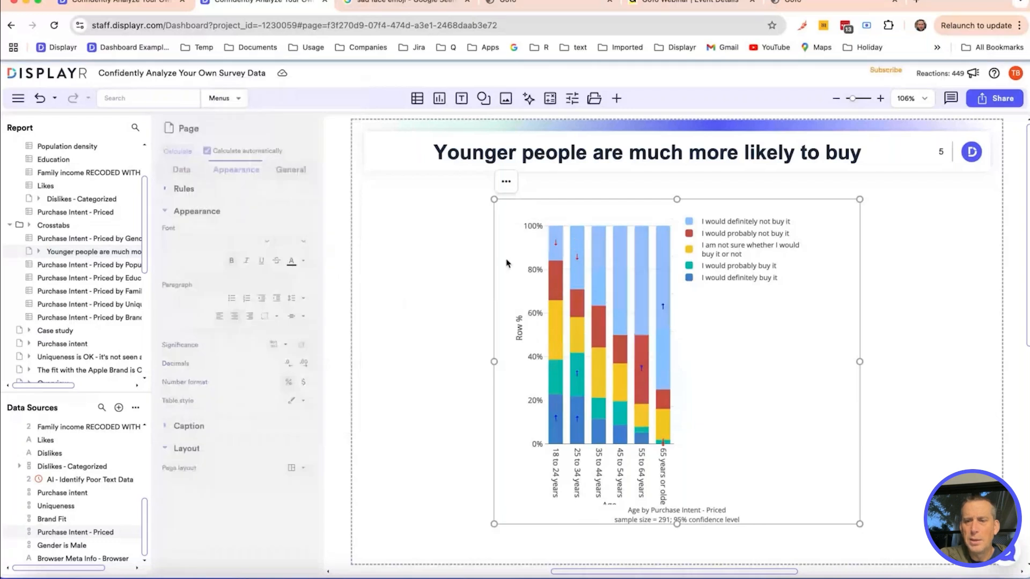
Step: Widen the stacked column chart to nearly the full page width and apply the "Stacked Column Blues" template
{"action": "left_click_drag", "start_coordinate": [494, 199], "coordinate": [375, 199]}
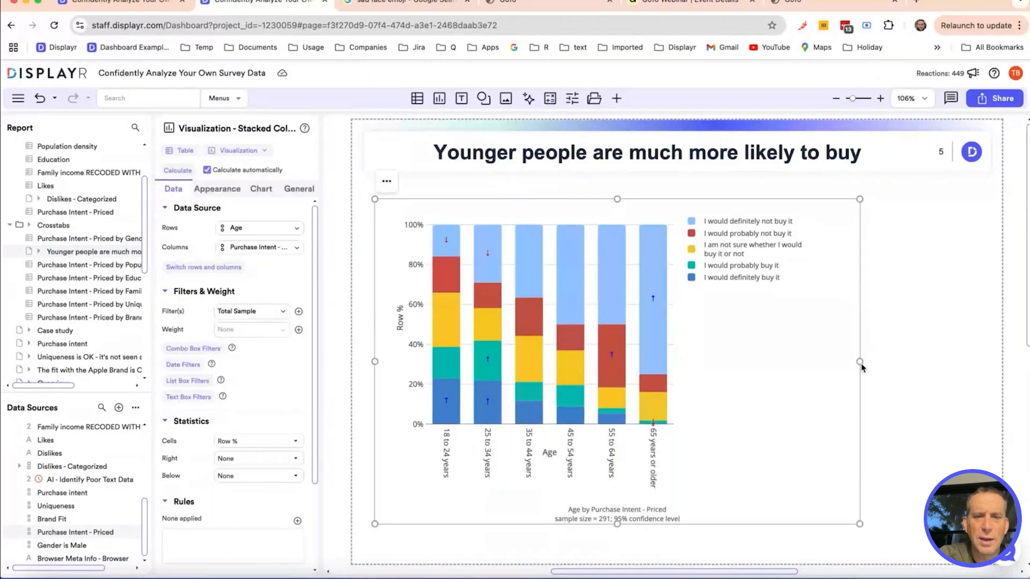
{"action": "left_click_drag", "start_coordinate": [860, 362], "coordinate": [974, 347]}
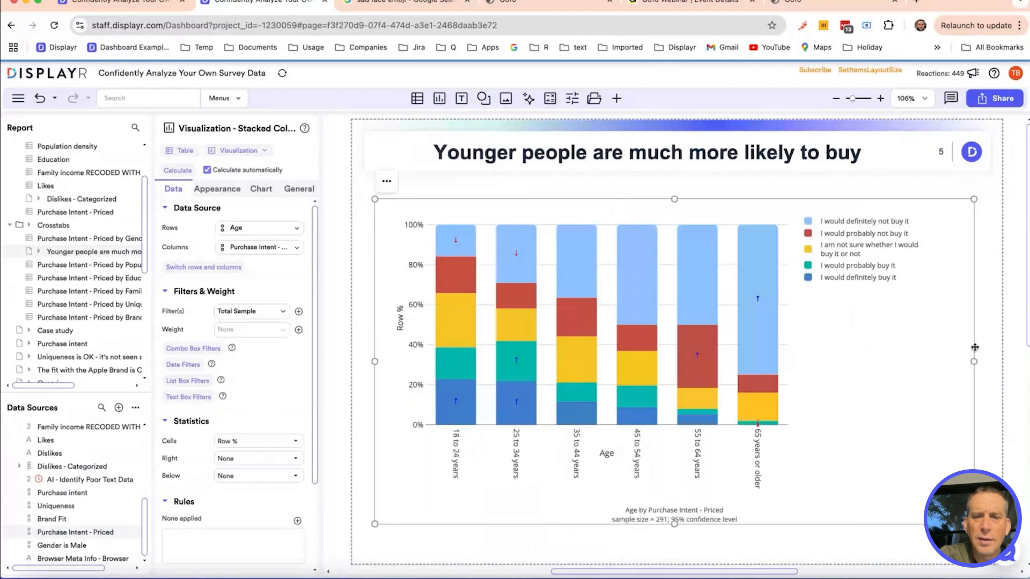
{"action": "left_click", "coordinate": [387, 181]}
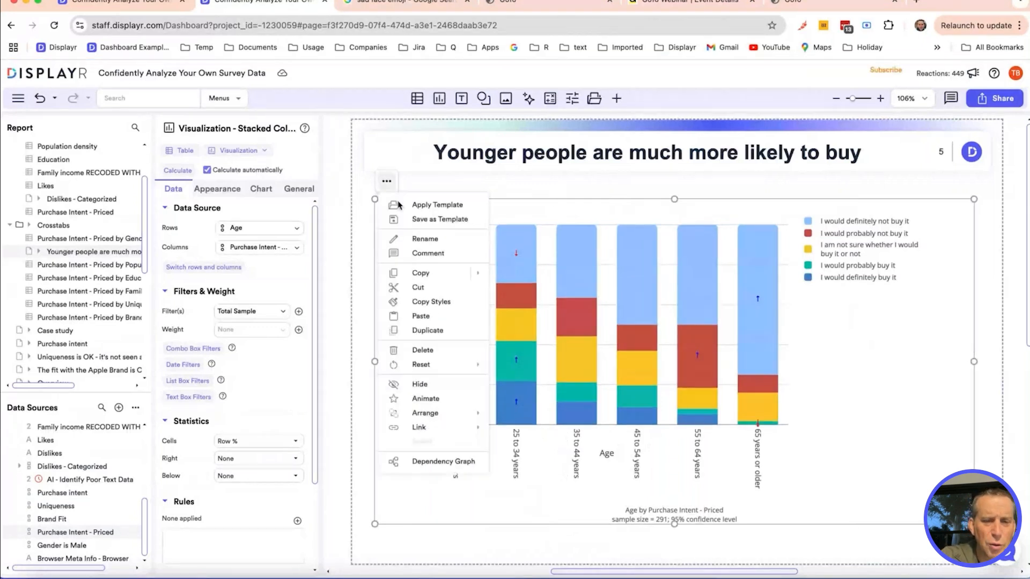
{"action": "left_click", "coordinate": [424, 205]}
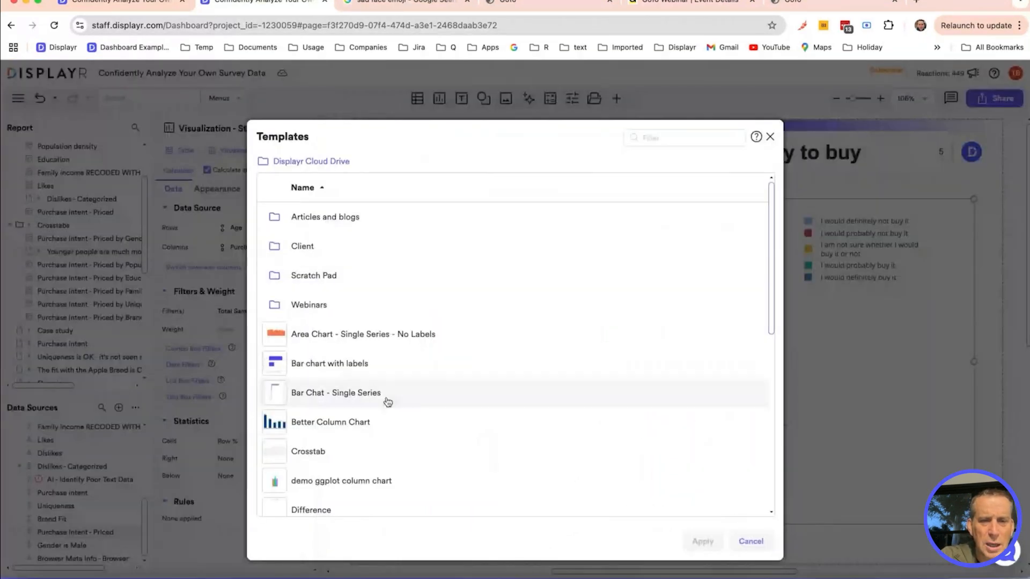
{"action": "scroll", "coordinate": [388, 402], "scroll_direction": "down", "scroll_amount": 2}
{"action": "scroll", "coordinate": [375, 391], "scroll_direction": "down", "scroll_amount": 1}
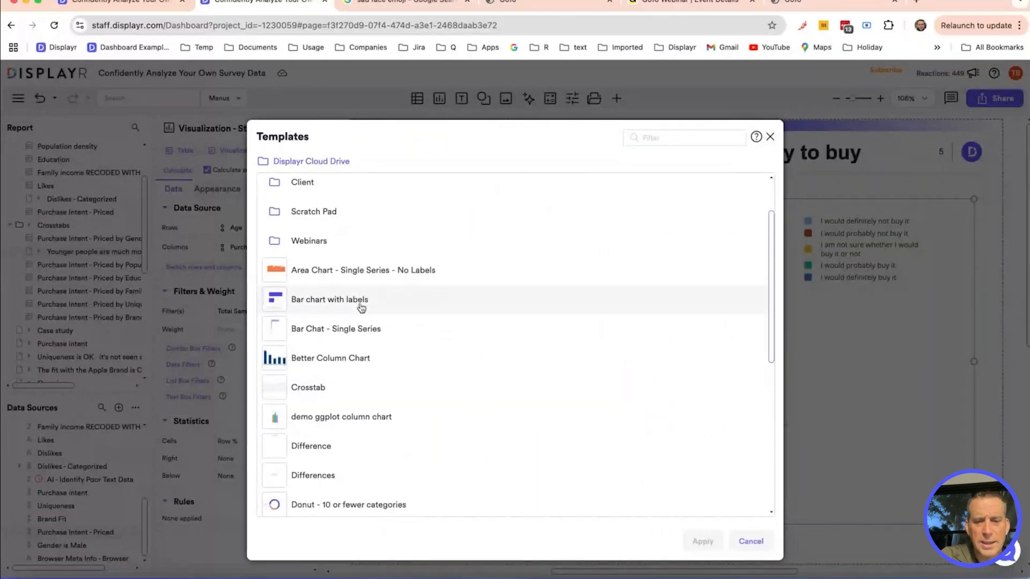
{"action": "scroll", "coordinate": [359, 308], "scroll_direction": "down", "scroll_amount": 1}
{"action": "scroll", "coordinate": [359, 308], "scroll_direction": "down", "scroll_amount": 10}
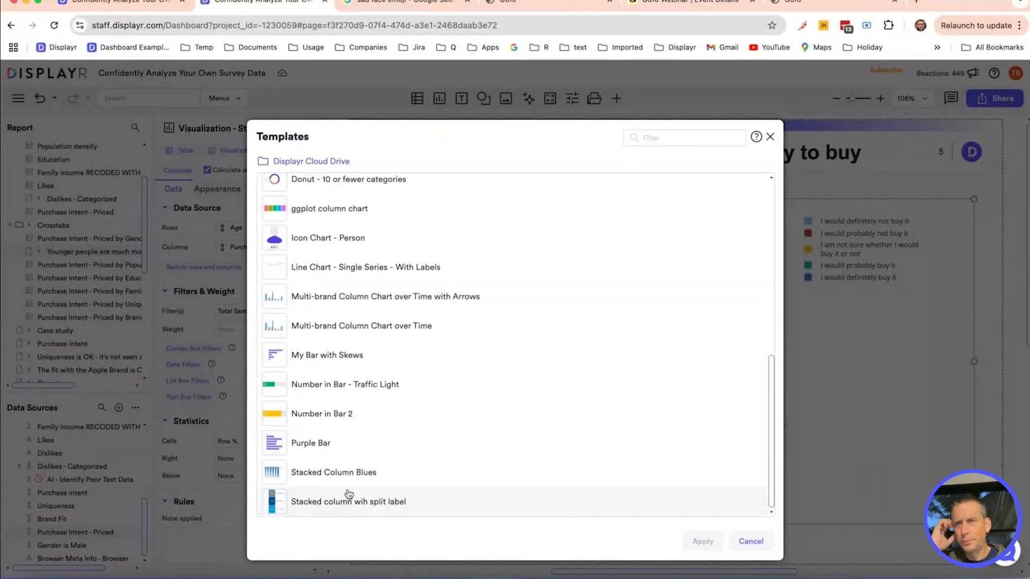
{"action": "left_click", "coordinate": [349, 473]}
{"action": "left_click", "coordinate": [702, 541]}
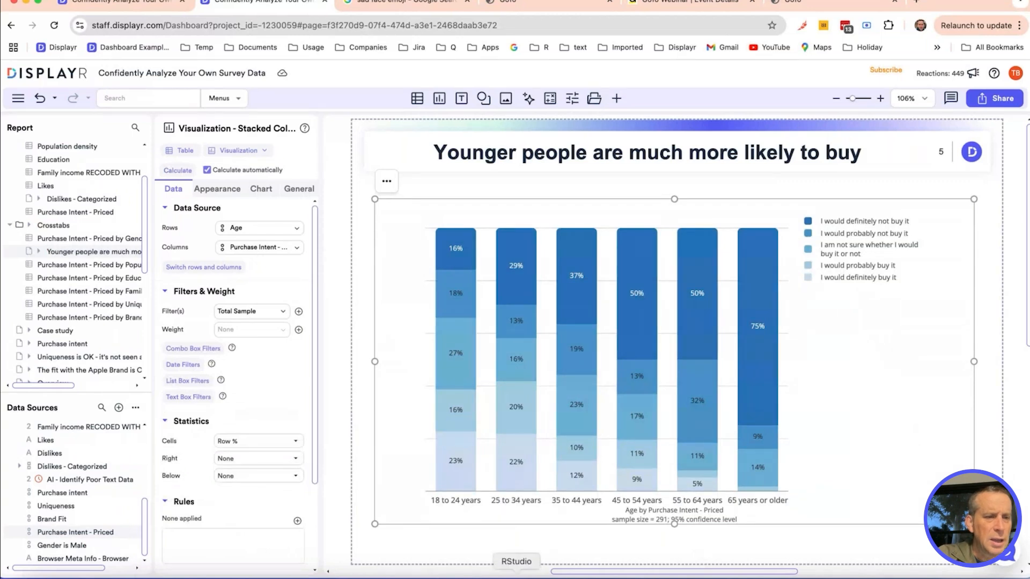
Step: Move the "Younger people are much more likely to buy" page out of the Crosstabs folder to directly after the "Purchase intent" page
{"action": "left_click_drag", "start_coordinate": [91, 251], "coordinate": [115, 254]}
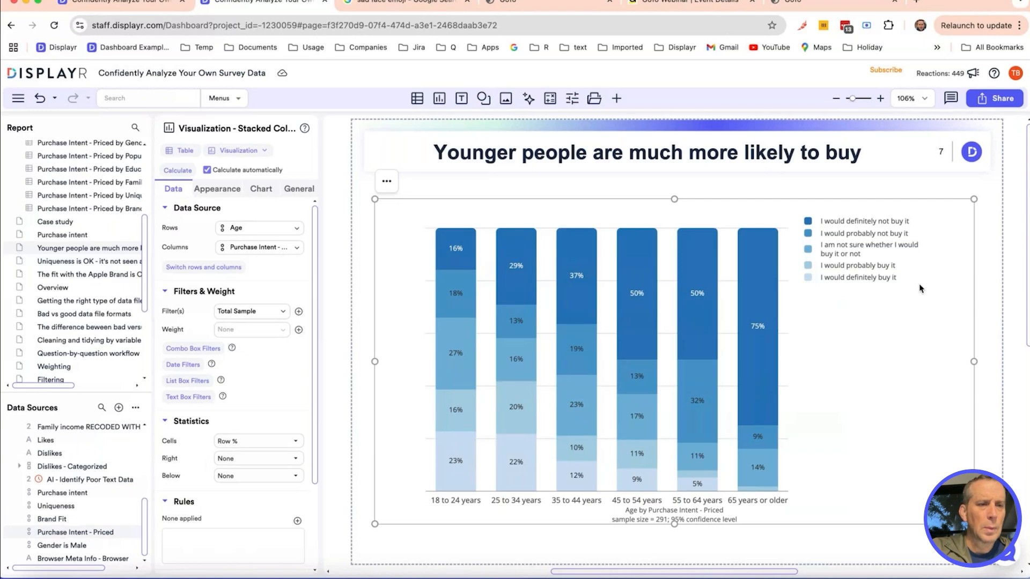
Step: Review the purchase intent crosstabs by population density, education, family income, uniqueness and brand fit for significant differences
{"action": "scroll", "coordinate": [104, 277], "scroll_direction": "up", "scroll_amount": 3}
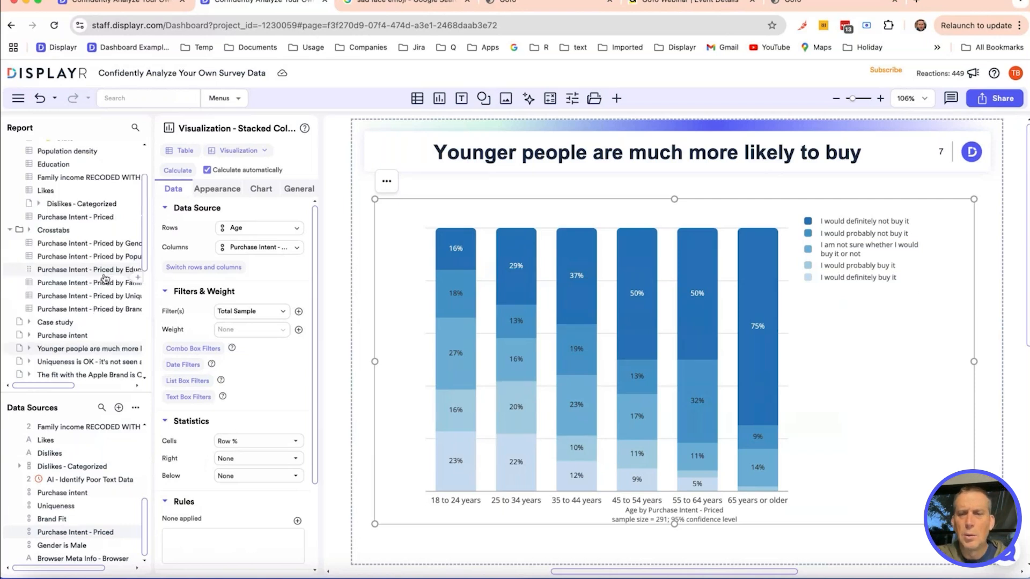
{"action": "left_click", "coordinate": [110, 257]}
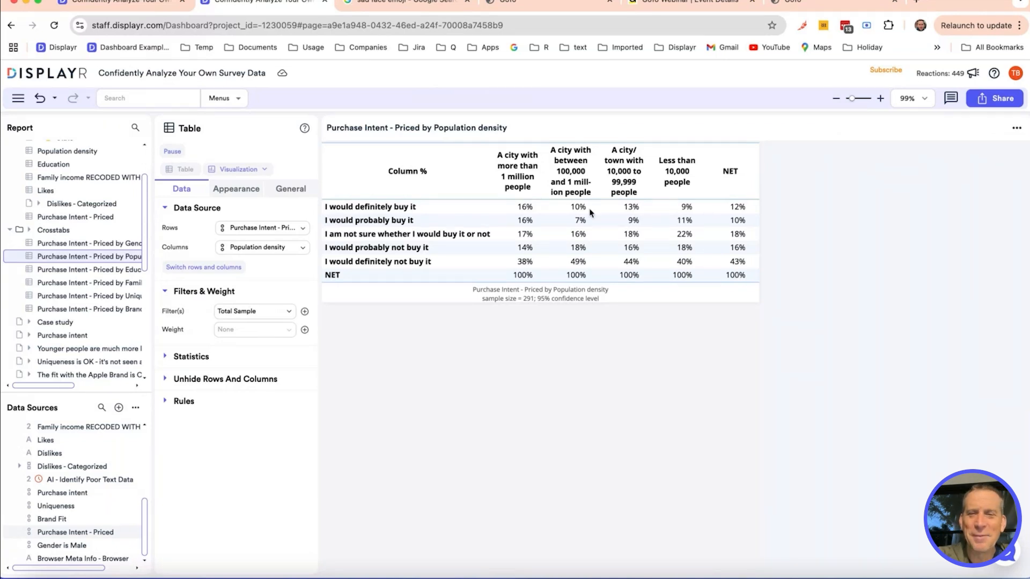
{"action": "left_click", "coordinate": [99, 271]}
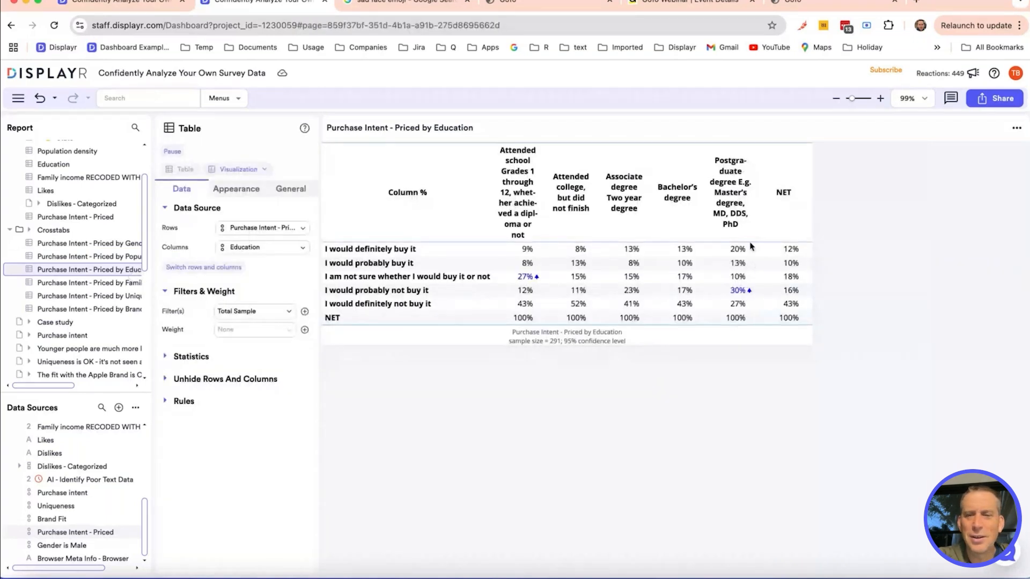
{"action": "left_click", "coordinate": [100, 284]}
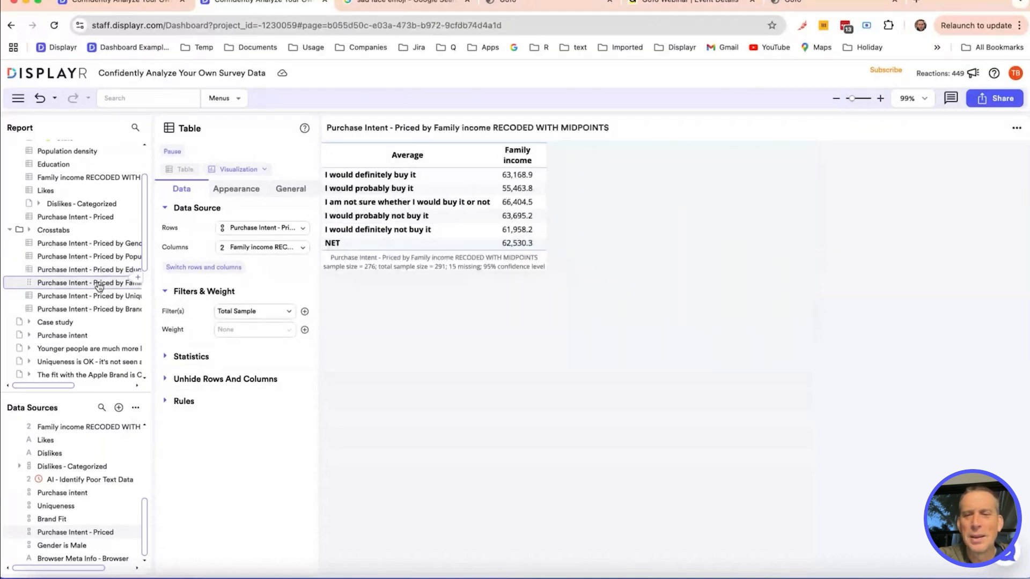
{"action": "left_click", "coordinate": [91, 296]}
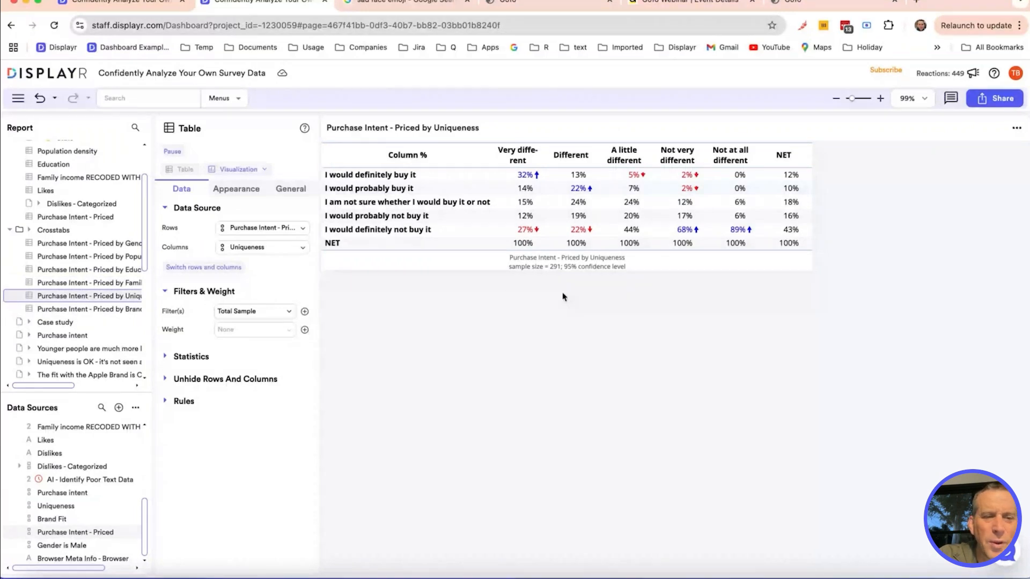
{"action": "left_click", "coordinate": [112, 310]}
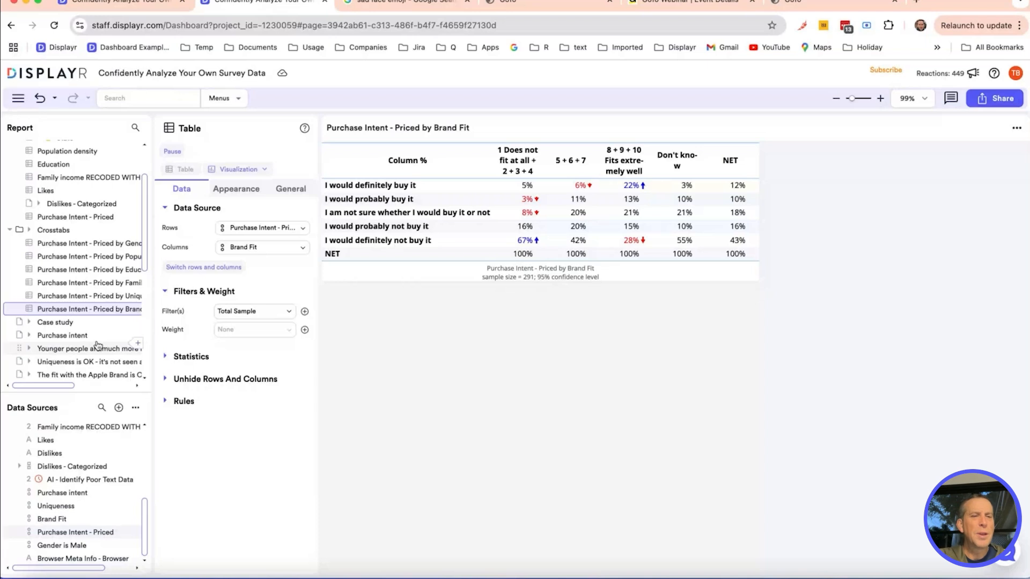
Step: Move the six remaining purchase intent crosstabs from the Crosstabs folder to the end of the Summary Tables folder
{"action": "scroll", "coordinate": [98, 345], "scroll_direction": "down", "scroll_amount": 2}
{"action": "scroll", "coordinate": [98, 345], "scroll_direction": "up", "scroll_amount": 3}
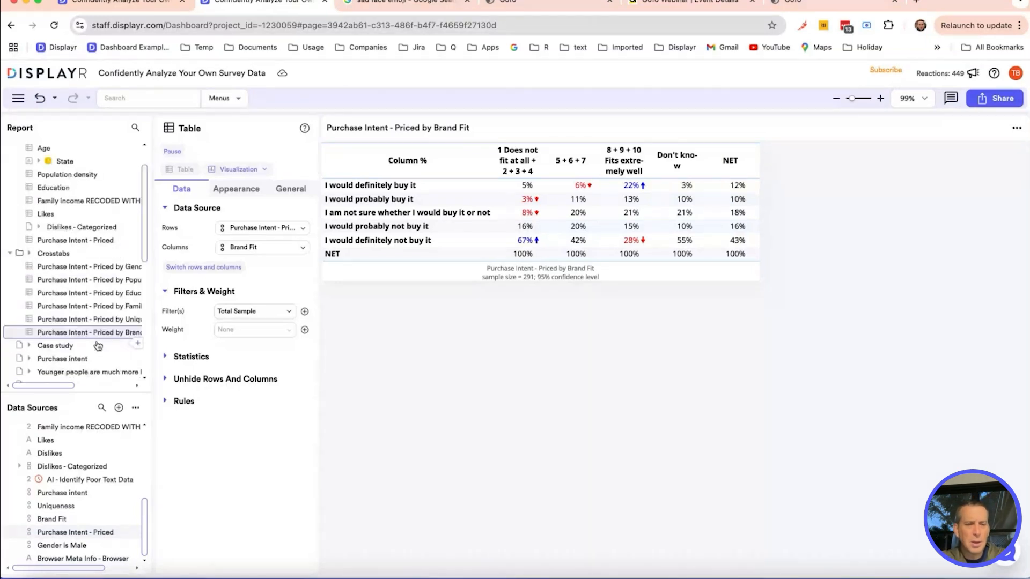
{"action": "scroll", "coordinate": [64, 305], "scroll_direction": "up", "scroll_amount": 1}
{"action": "left_click", "coordinate": [64, 304]}
{"action": "scroll", "coordinate": [80, 310], "scroll_direction": "down", "scroll_amount": 1}
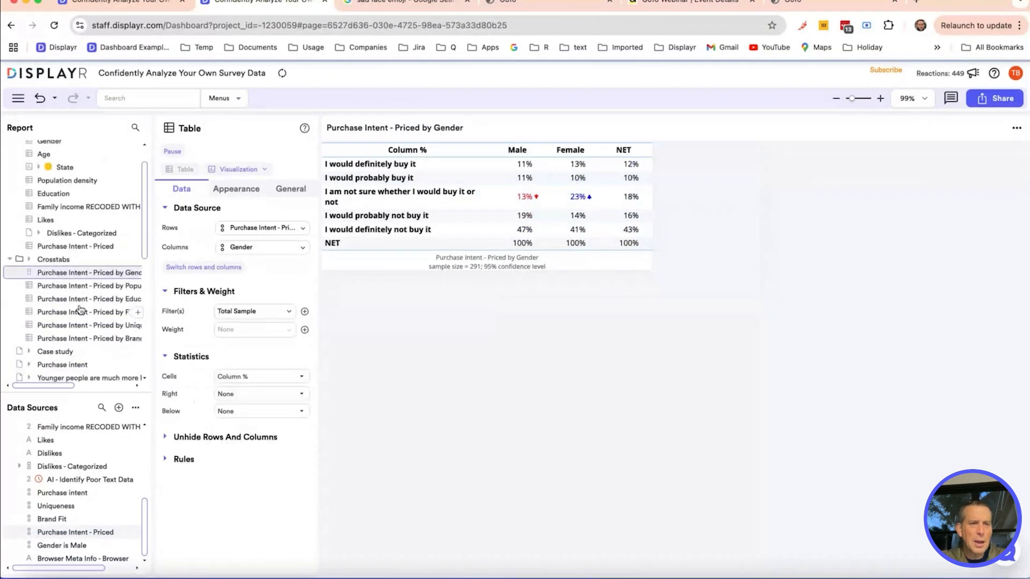
{"action": "left_click", "coordinate": [80, 338], "text": "shift"}
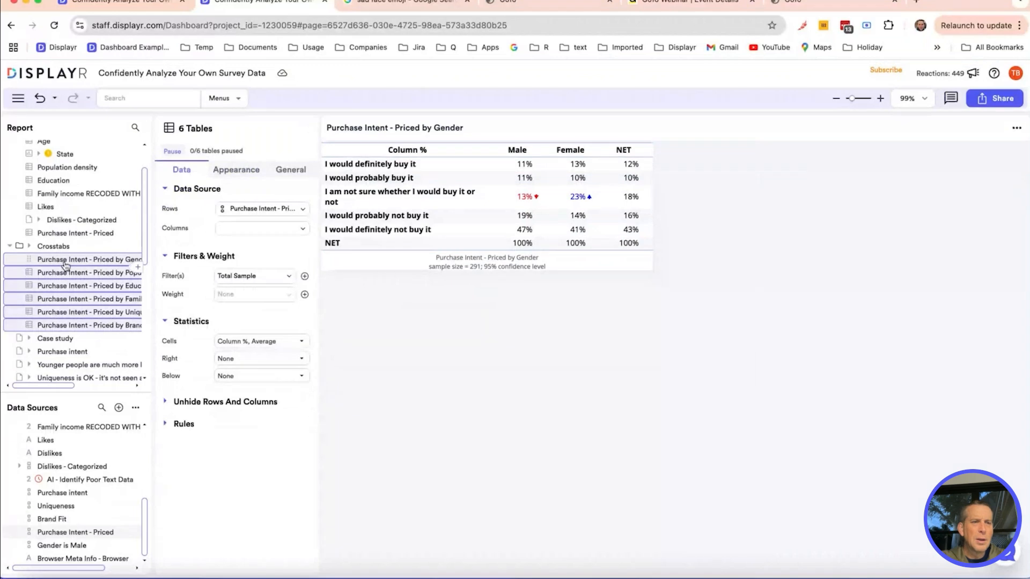
{"action": "left_click_drag", "start_coordinate": [64, 263], "coordinate": [80, 267]}
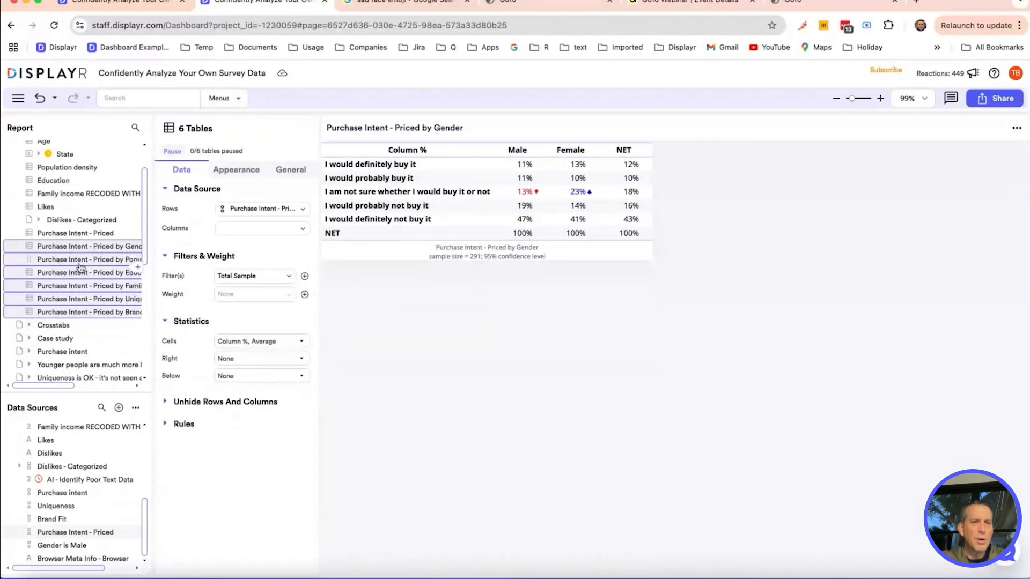
Step: Rename the "Summary Tables" folder as "Appendix" and move it after the Apple Brand fit page, before "Overview"
{"action": "scroll", "coordinate": [81, 266], "scroll_direction": "up", "scroll_amount": 2}
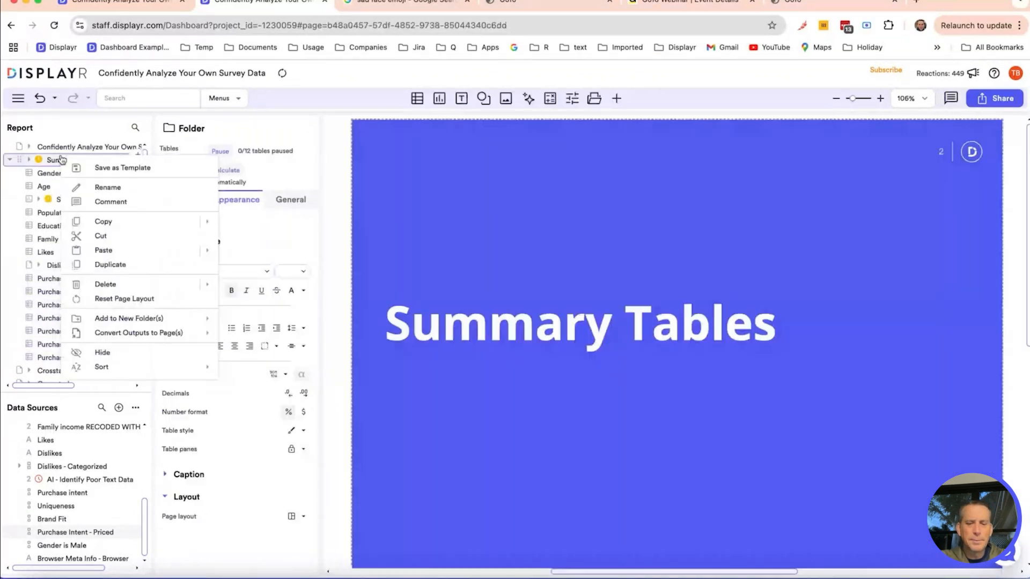
{"action": "right_click", "coordinate": [61, 159]}
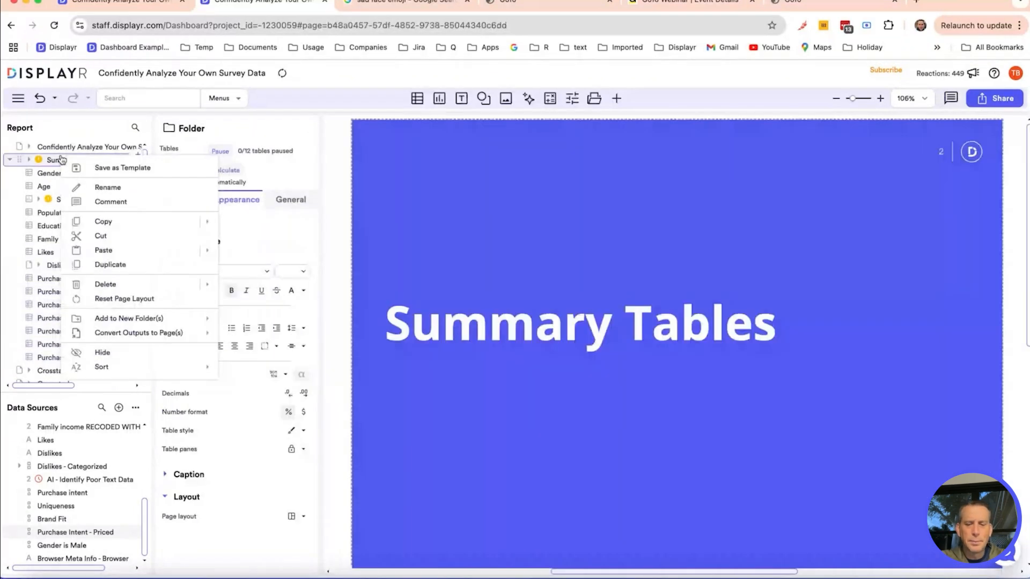
{"action": "left_click", "coordinate": [102, 187]}
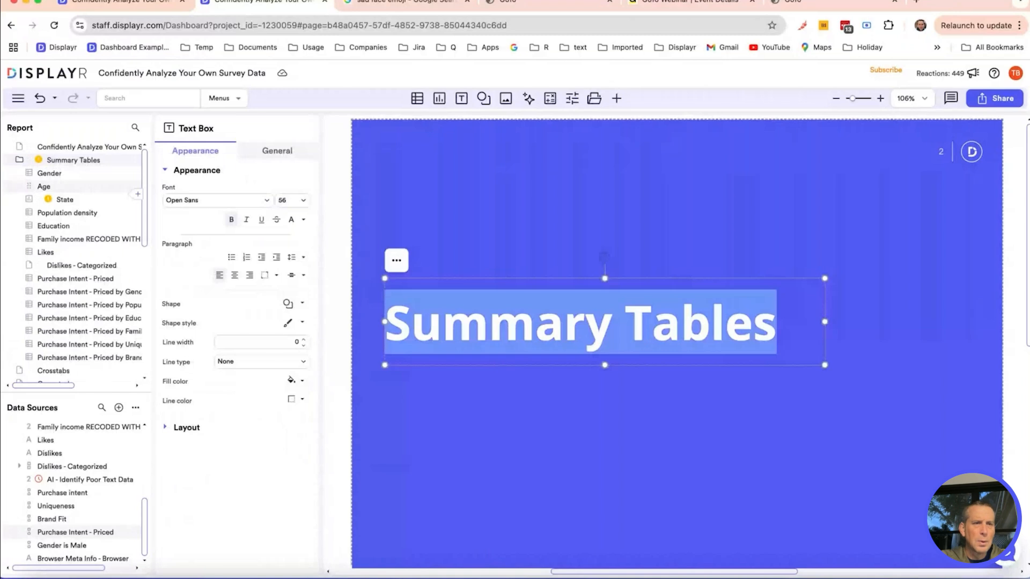
{"action": "type", "text": "Appendix"}
{"action": "left_click", "coordinate": [95, 188]}
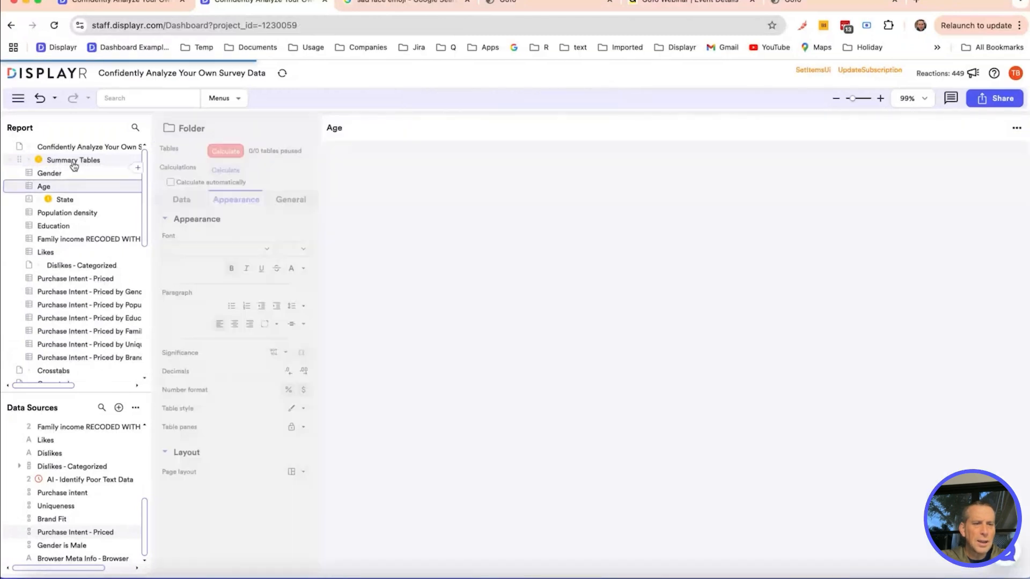
{"action": "left_click_drag", "start_coordinate": [74, 162], "coordinate": [90, 358]}
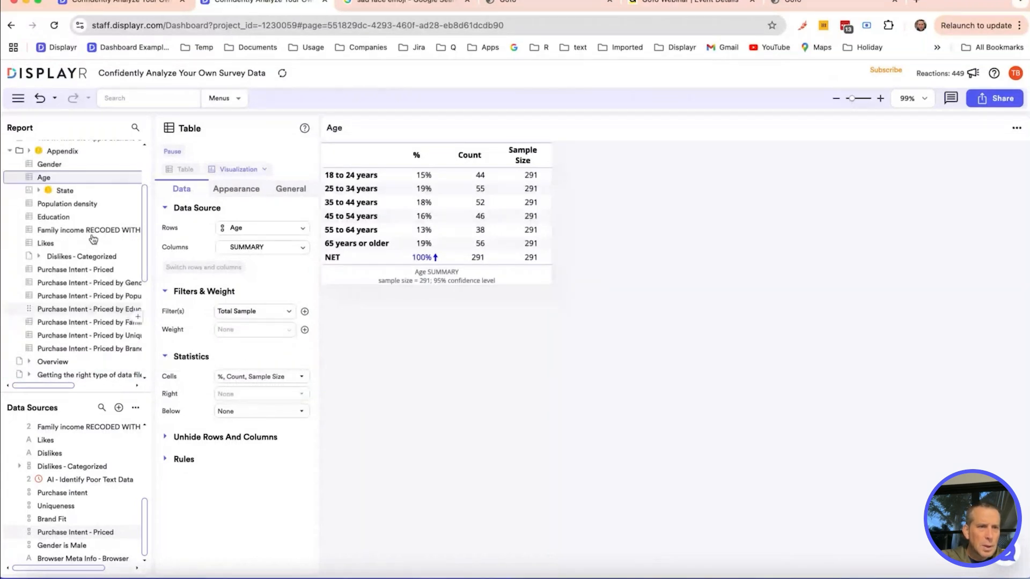
Step: Delete the emptied Crosstabs page from the report
{"action": "scroll", "coordinate": [80, 204], "scroll_direction": "up", "scroll_amount": 1}
{"action": "right_click", "coordinate": [70, 161]}
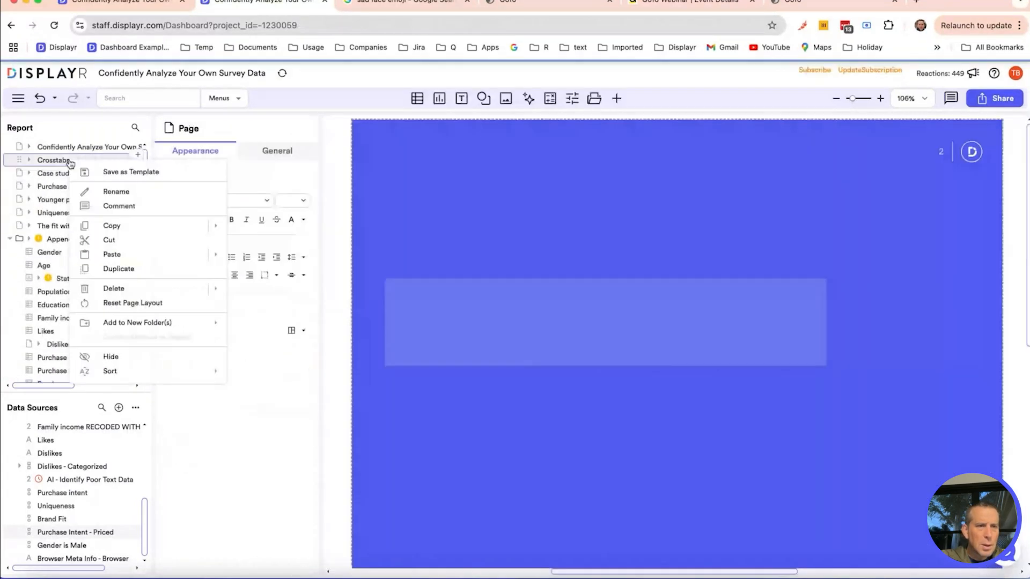
{"action": "left_click", "coordinate": [135, 269]}
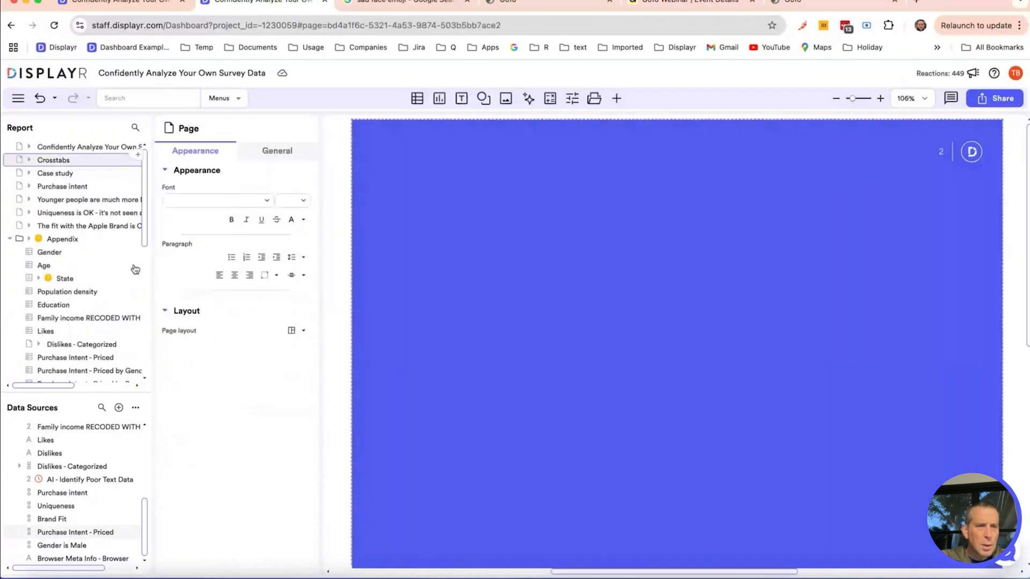
{"action": "left_click", "coordinate": [74, 173]}
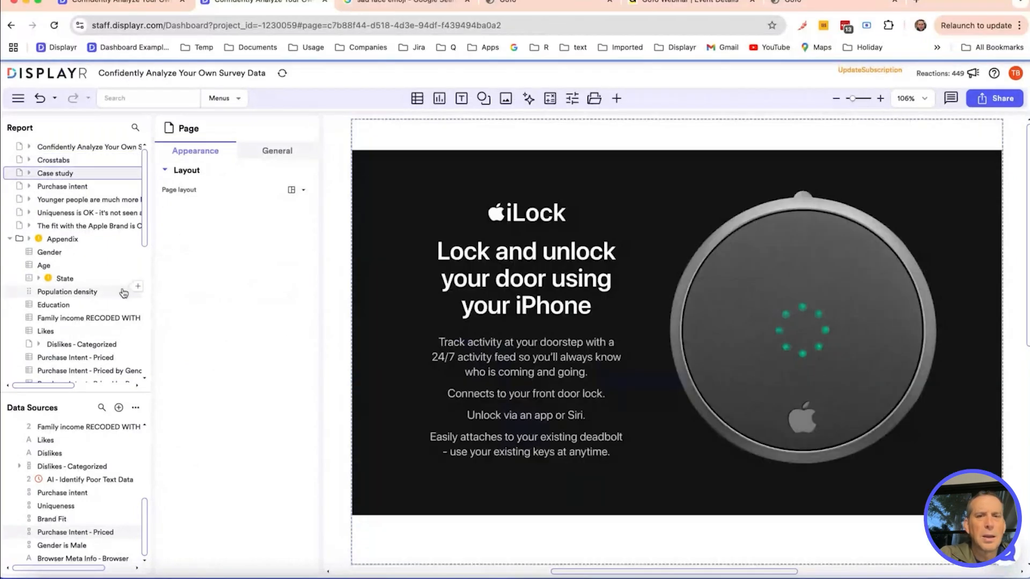
{"action": "left_click", "coordinate": [81, 150]}
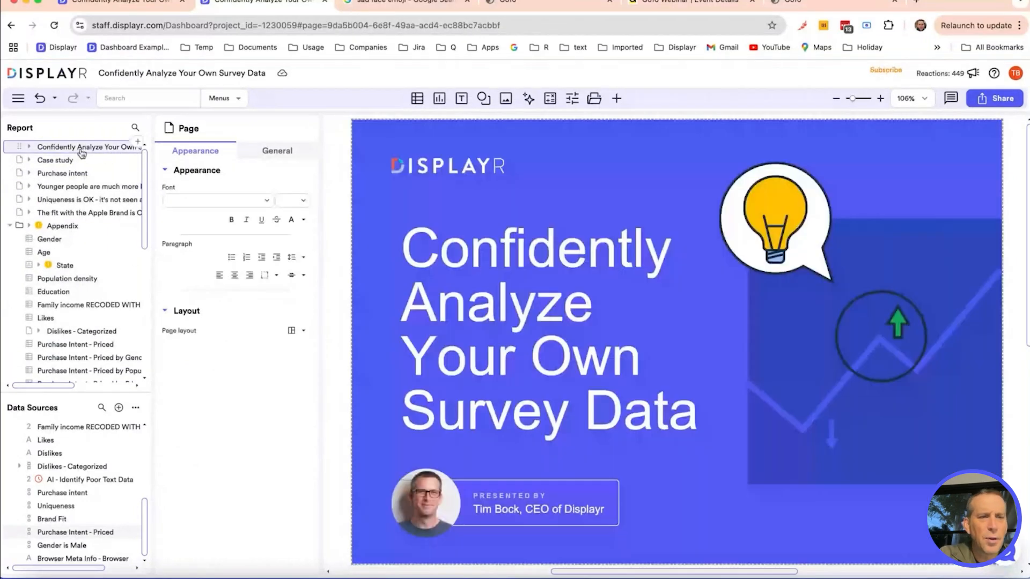
Step: Add a full-width banner above the image on the Case study page reading "12% "Definitely Would Buy" - Threshold for product launch is 25% :("
{"action": "left_click", "coordinate": [85, 162]}
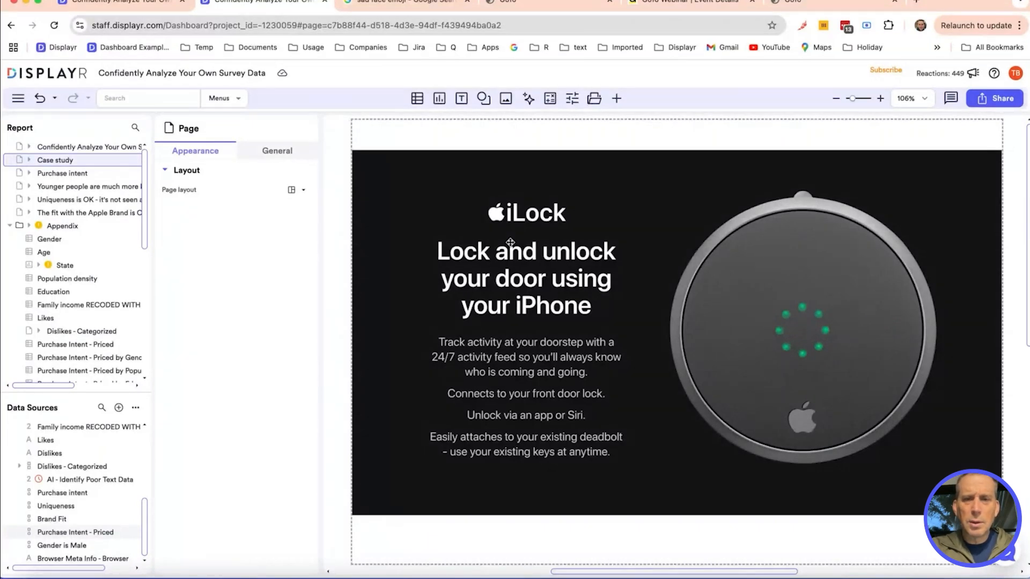
{"action": "left_click", "coordinate": [483, 98]}
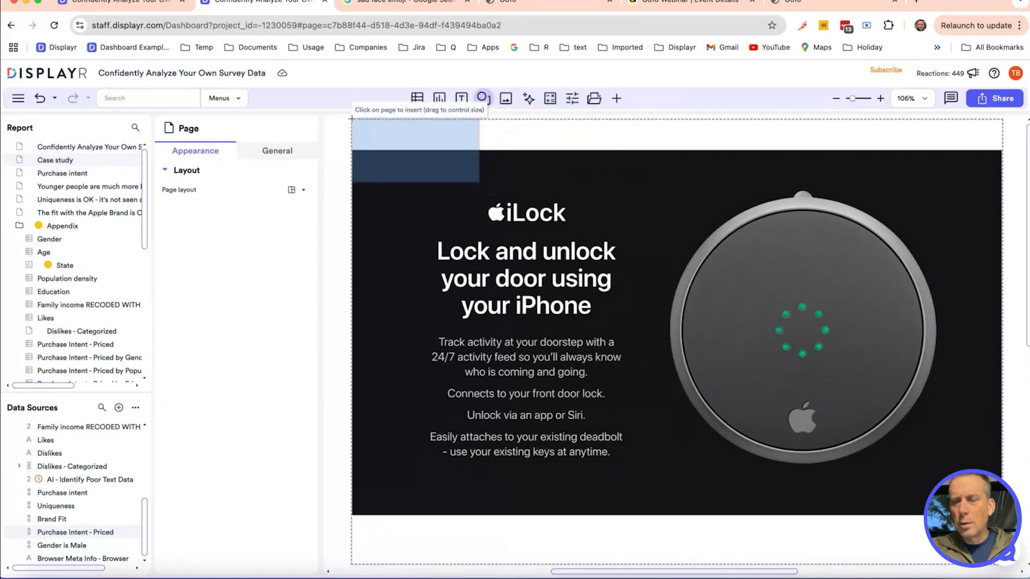
{"action": "left_click_drag", "start_coordinate": [352, 119], "coordinate": [1003, 152]}
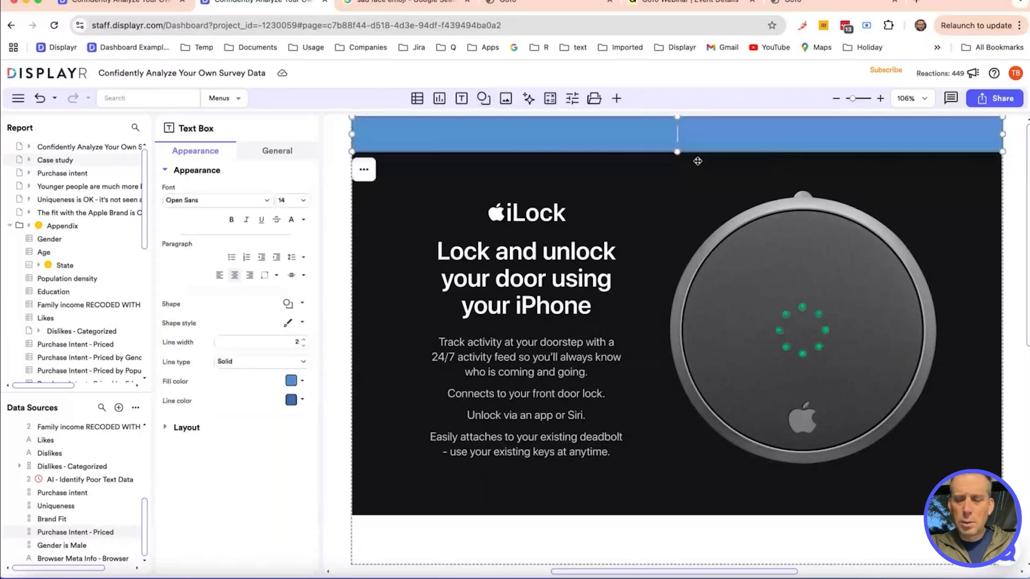
{"action": "type", "text": "12% \"Definit"}
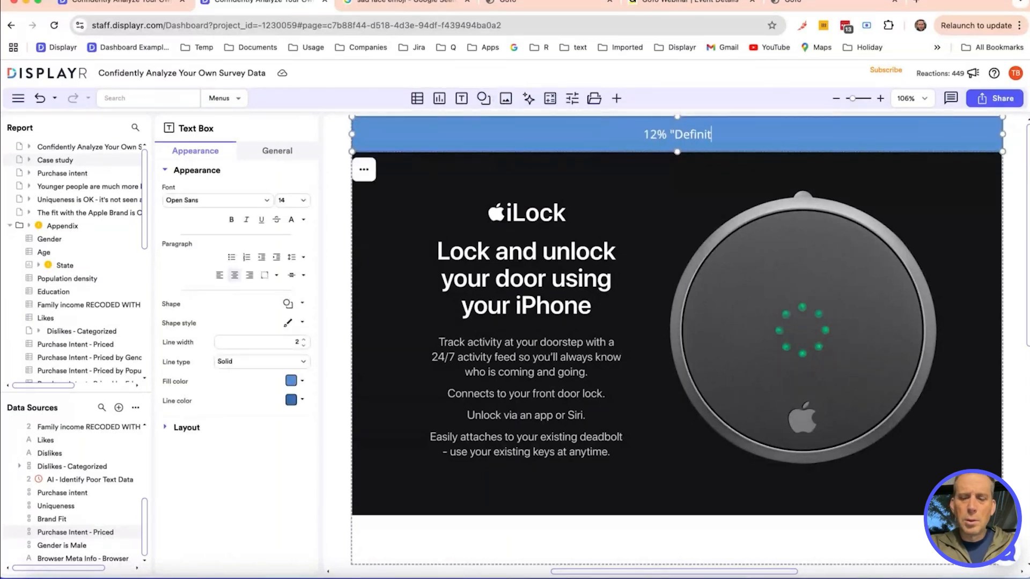
{"action": "type", "text": "ely Would Buy\" - Threshold f"}
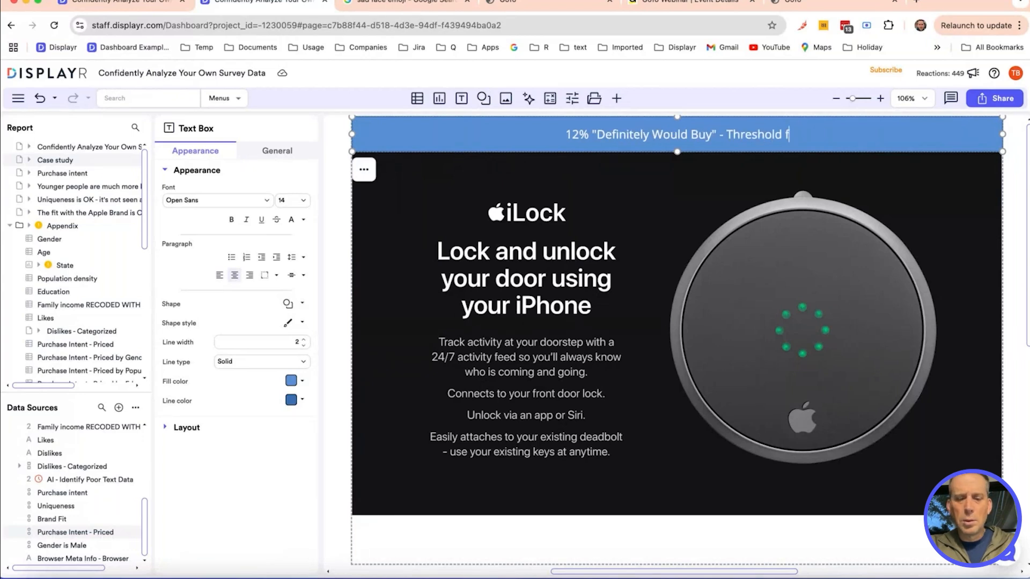
{"action": "type", "text": "or product"}
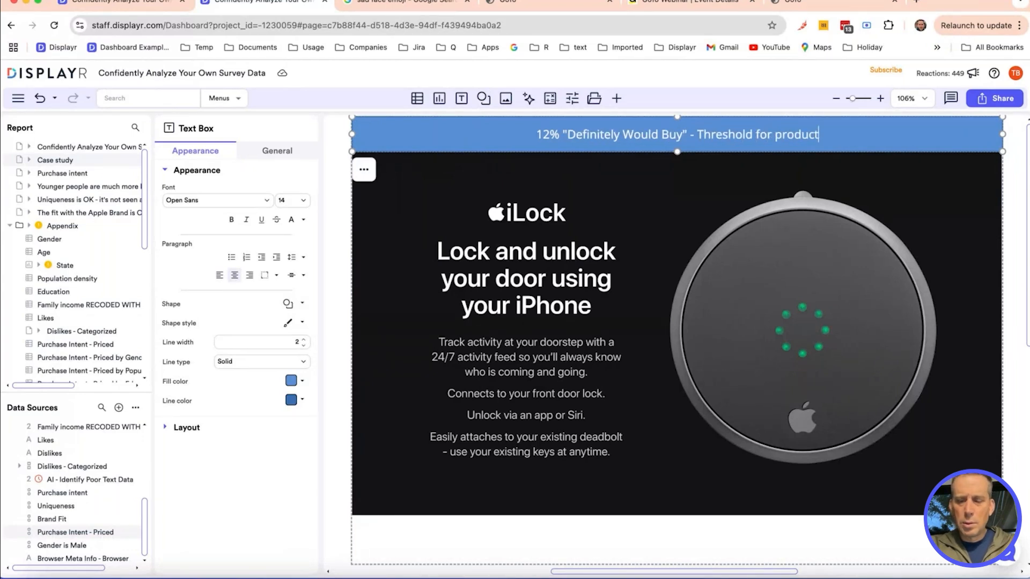
{"action": "type", "text": " launch is 25% "}
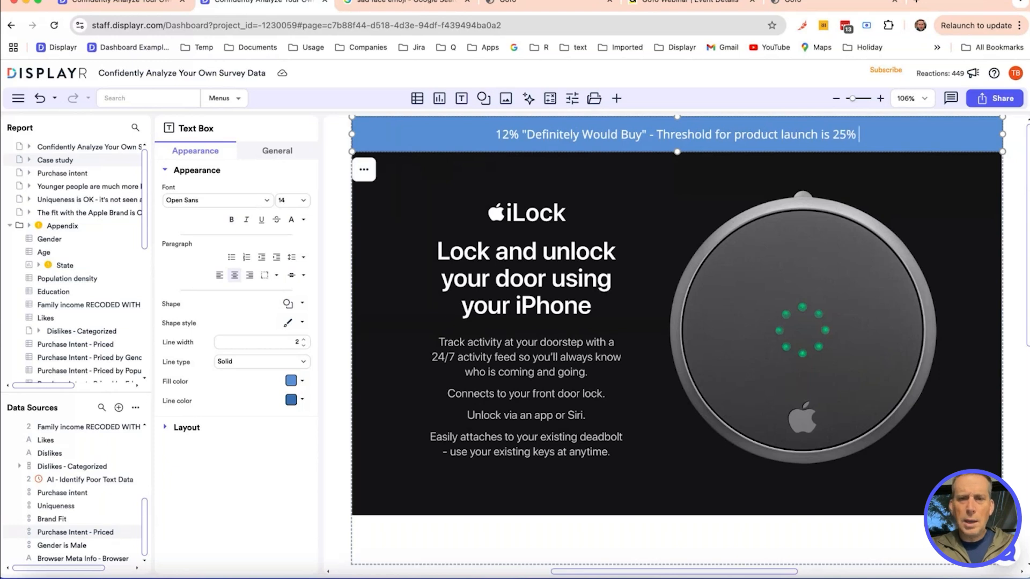
{"action": "type", "text": ":("}
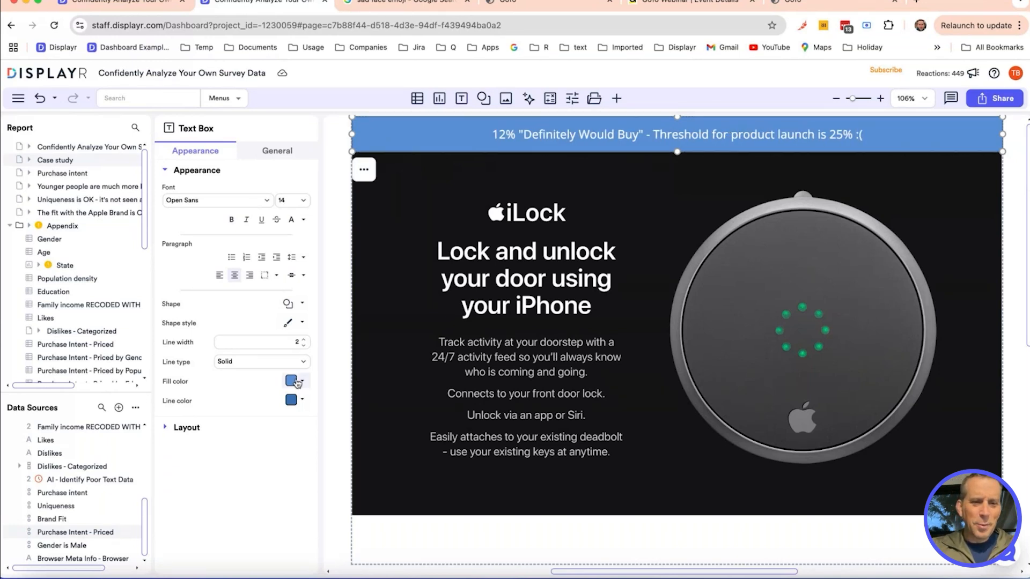
Step: Give the headline banner on the Case study page a coral red fill and set its line width to 0
{"action": "left_click", "coordinate": [291, 381]}
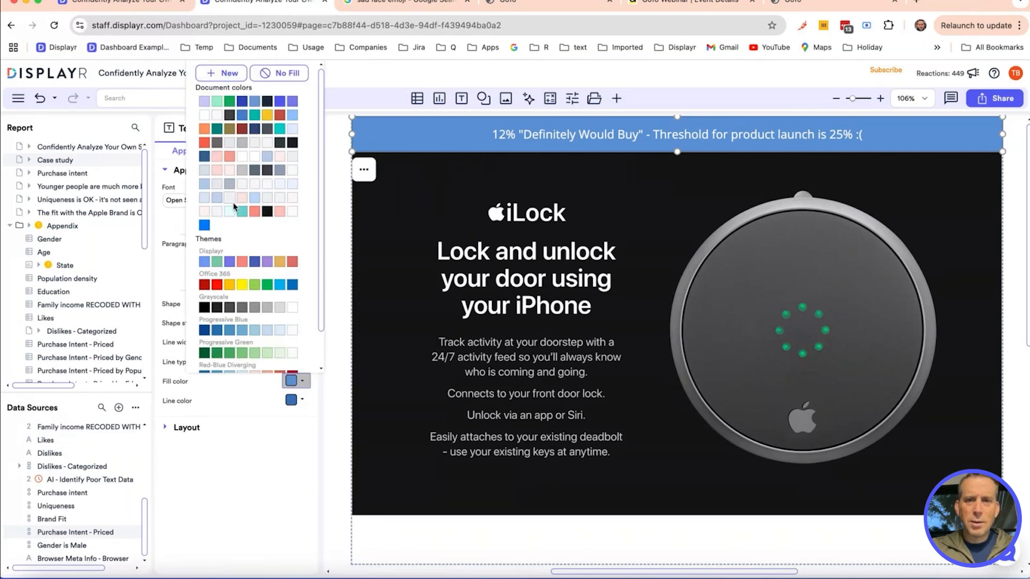
{"action": "left_click", "coordinate": [254, 211]}
{"action": "double_click", "coordinate": [303, 346]}
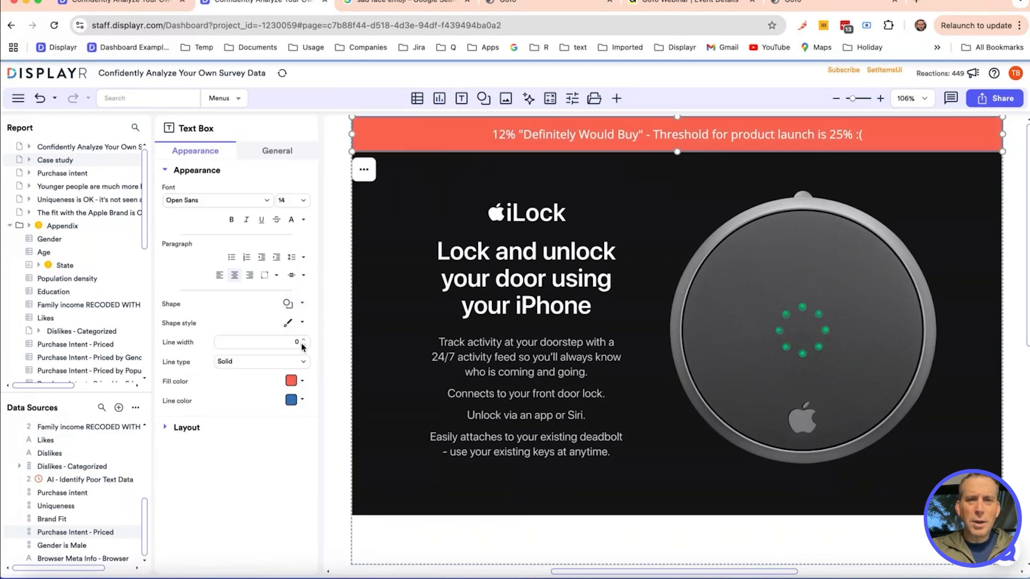
{"action": "left_click", "coordinate": [371, 203]}
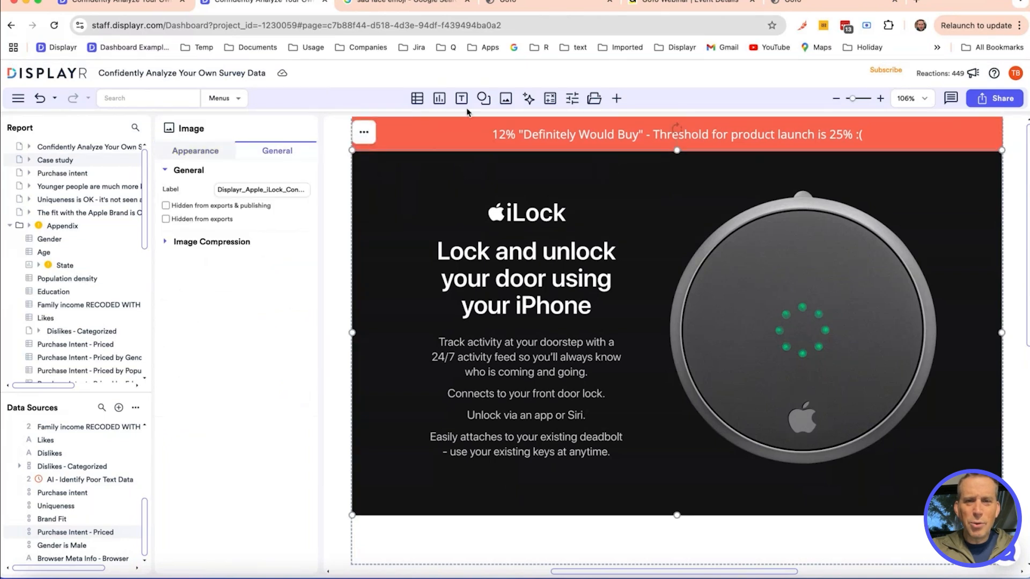
Step: Draw a rectangle that covers the whole iLock image below the banner
{"action": "left_click", "coordinate": [484, 98]}
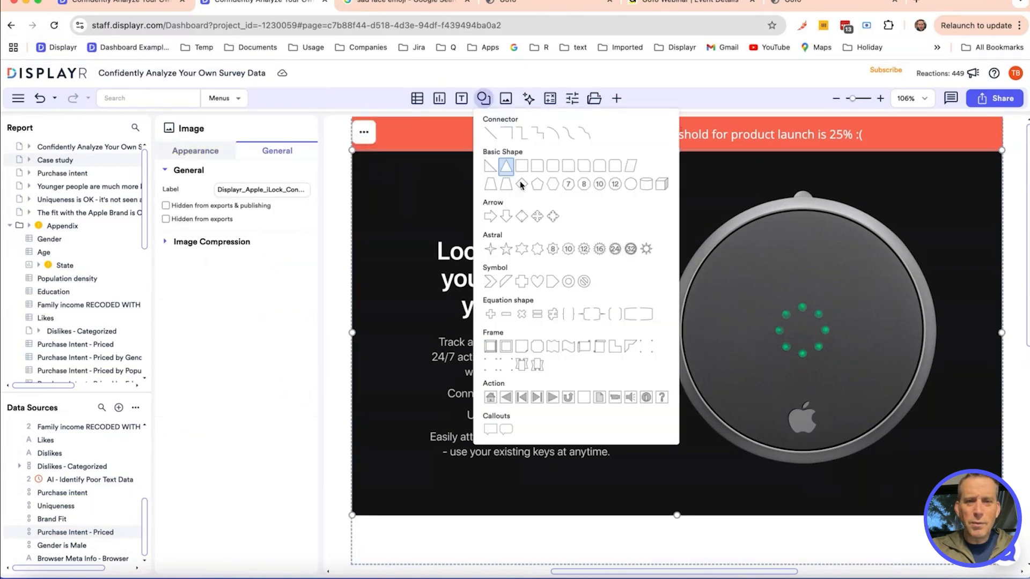
{"action": "left_click", "coordinate": [521, 185]}
{"action": "left_click_drag", "start_coordinate": [353, 153], "coordinate": [1003, 516]}
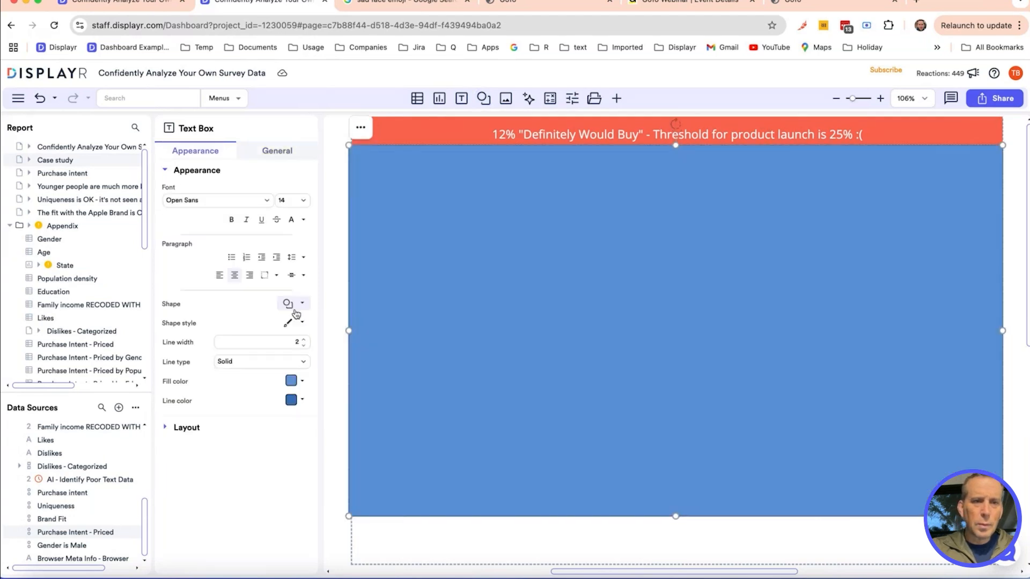
Step: Set the covering rectangle's line color to a new semi-transparent version of the banner's coral red
{"action": "left_click", "coordinate": [294, 399]}
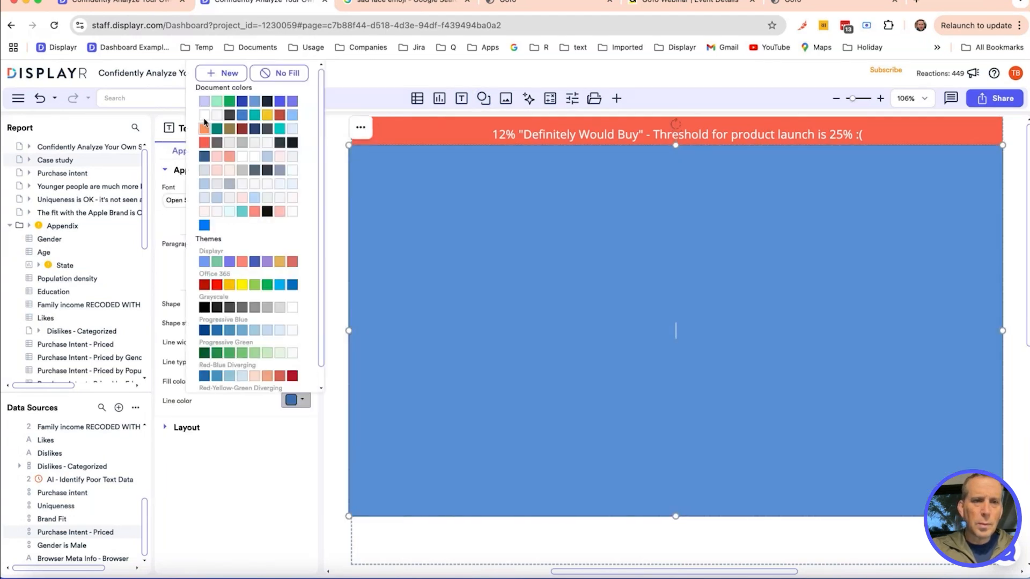
{"action": "left_click", "coordinate": [205, 127]}
{"action": "left_click", "coordinate": [291, 401]}
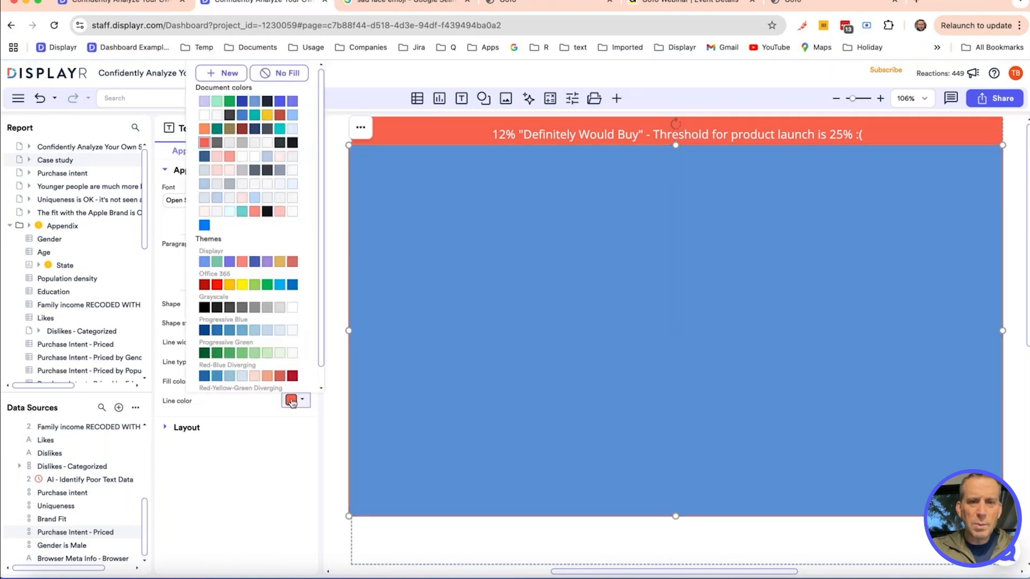
{"action": "left_click", "coordinate": [223, 74]}
{"action": "left_click_drag", "start_coordinate": [412, 191], "coordinate": [411, 192]}
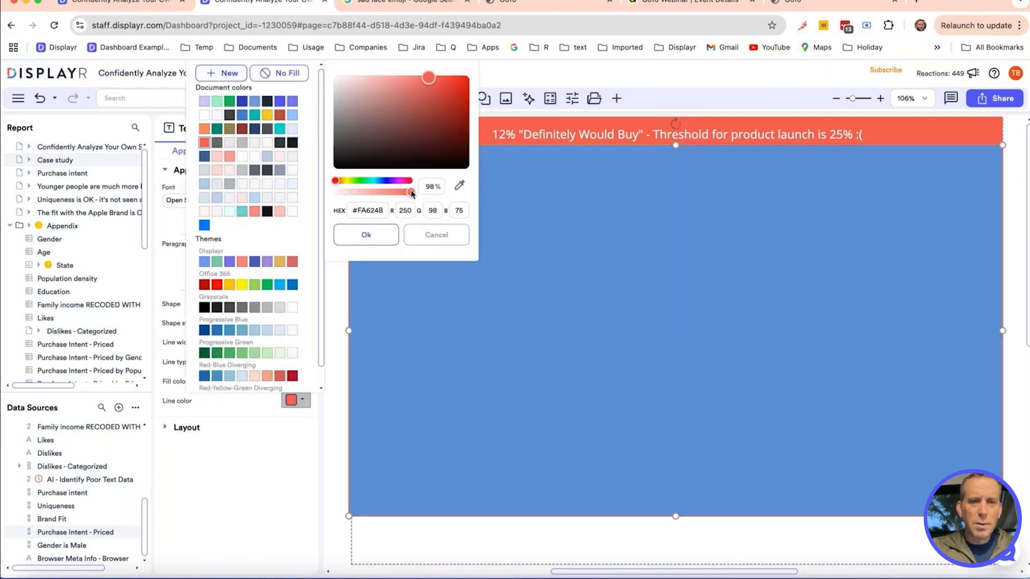
{"action": "left_click", "coordinate": [366, 234]}
Step: Set the covering rectangle's line width to 0 and fill it with the new semi-transparent red
{"action": "left_click", "coordinate": [303, 345]}
{"action": "left_click", "coordinate": [303, 345]}
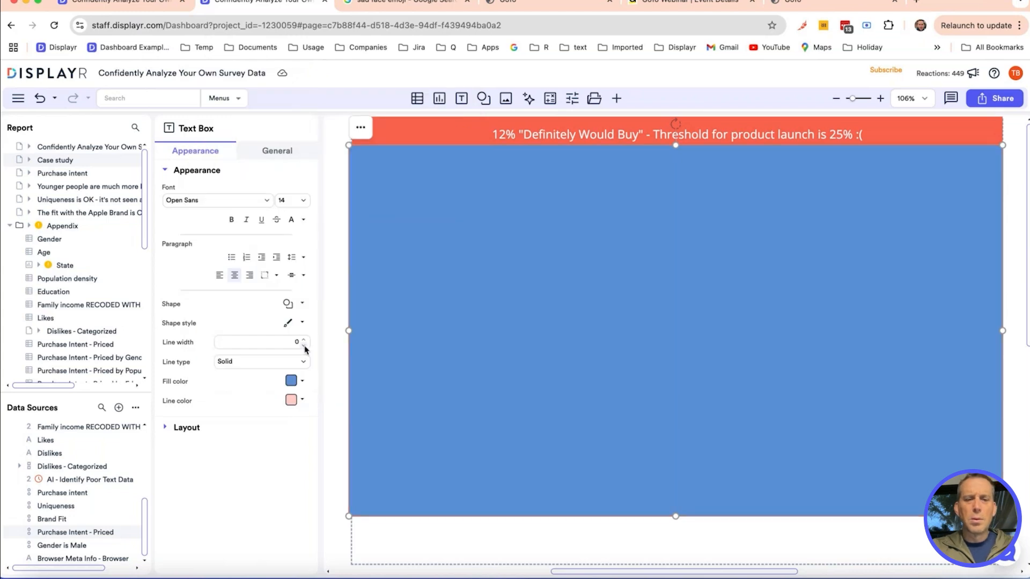
{"action": "left_click", "coordinate": [302, 382]}
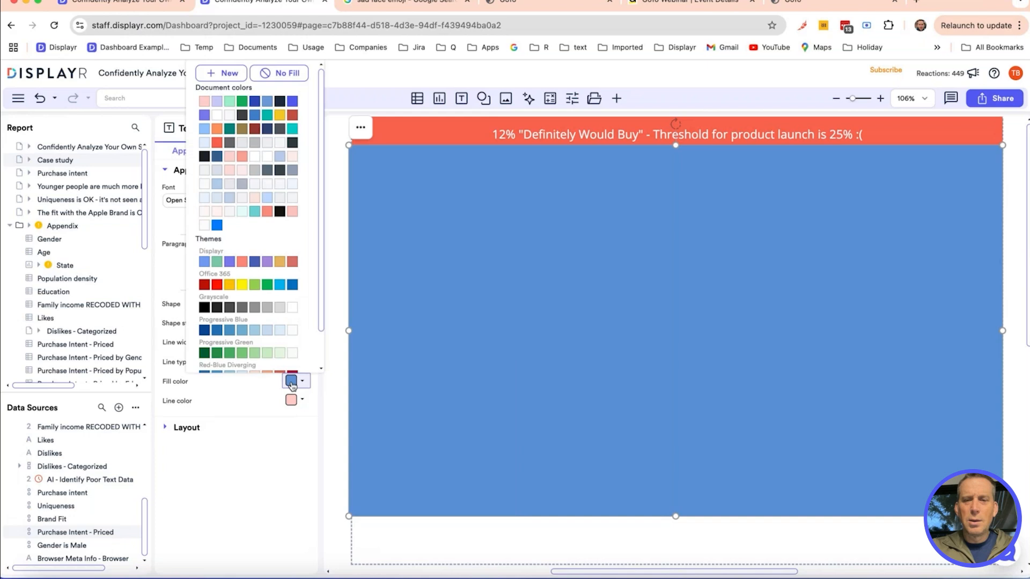
{"action": "left_click", "coordinate": [205, 101]}
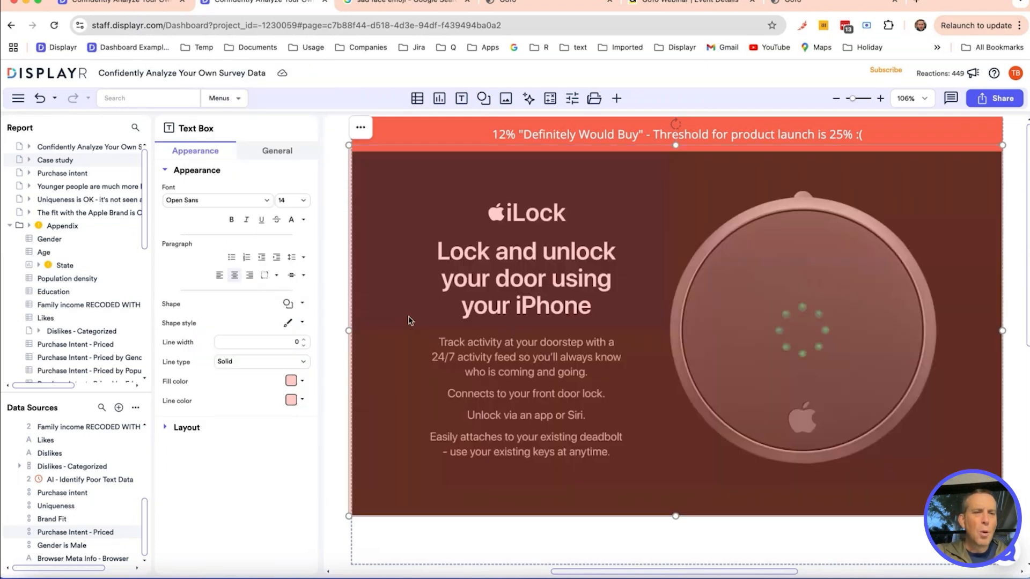
{"action": "left_click", "coordinate": [528, 519]}
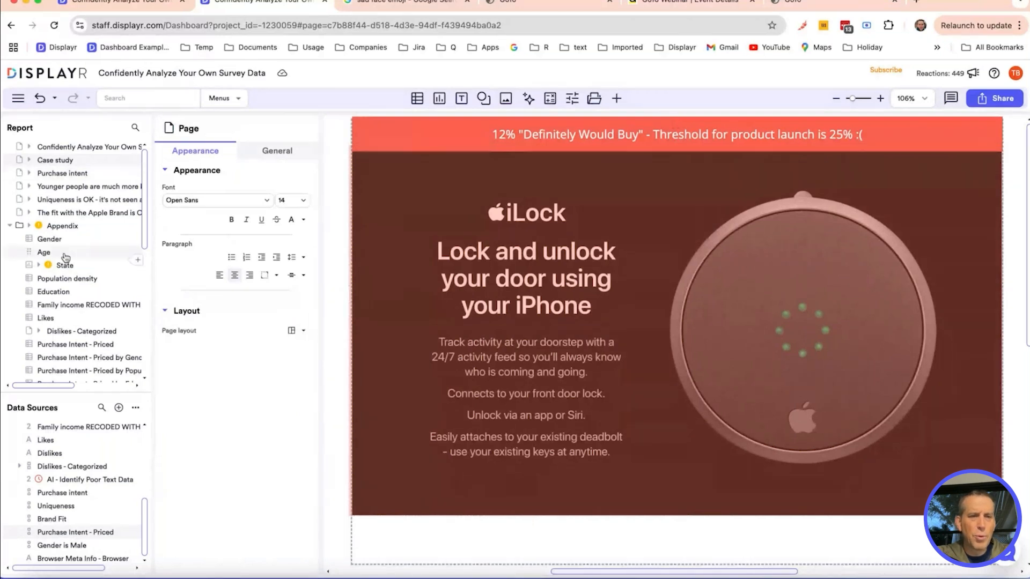
Step: Export the selected pages, from Case study to the last purchase intent crosstab in the Appendix, as a new PowerPoint document
{"action": "scroll", "coordinate": [66, 268], "scroll_direction": "down", "scroll_amount": 2}
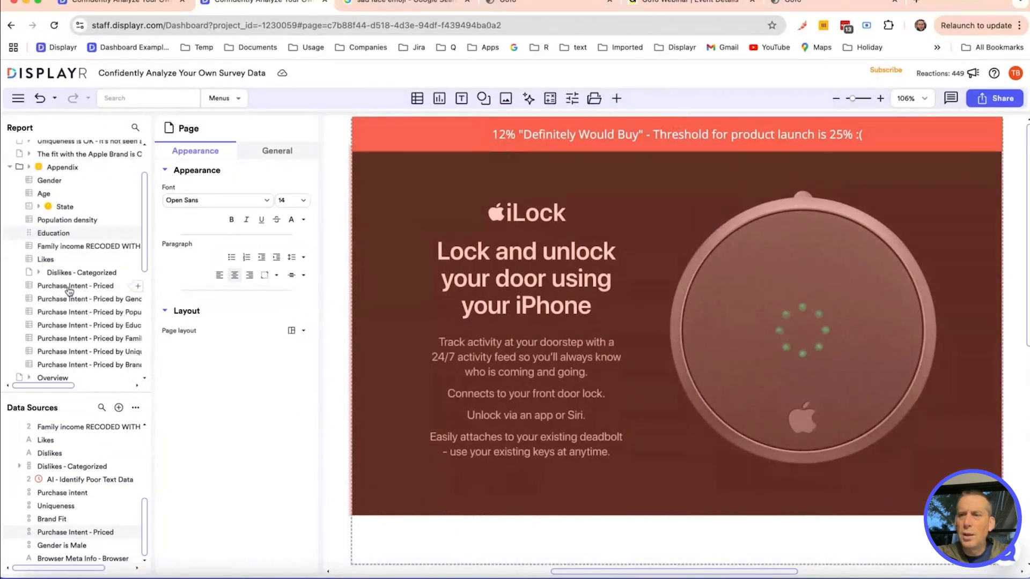
{"action": "scroll", "coordinate": [69, 290], "scroll_direction": "down", "scroll_amount": 1}
{"action": "left_click", "coordinate": [75, 332], "text": "shift"}
{"action": "left_click", "coordinate": [995, 98]}
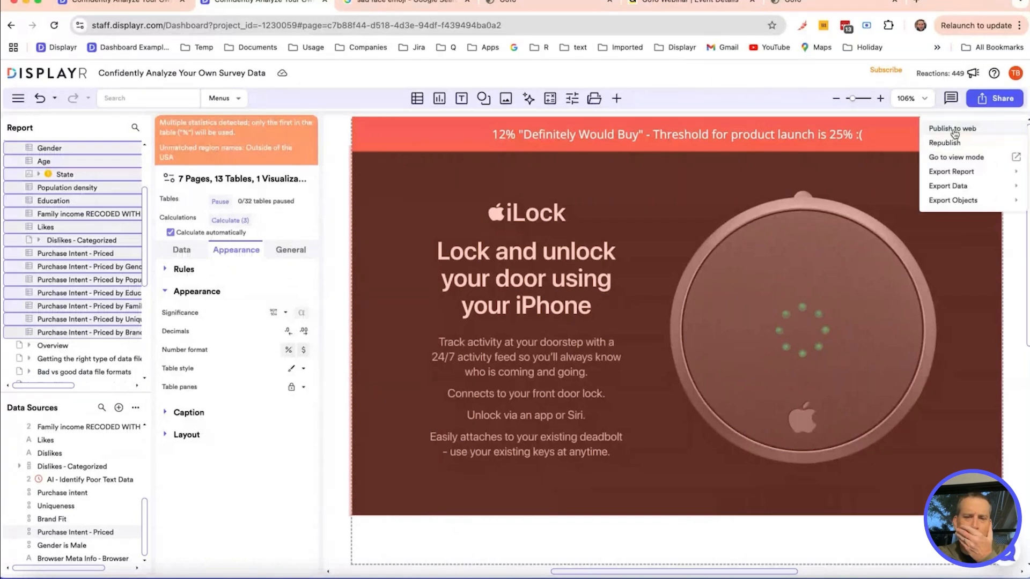
{"action": "mouse_move", "coordinate": [960, 172]}
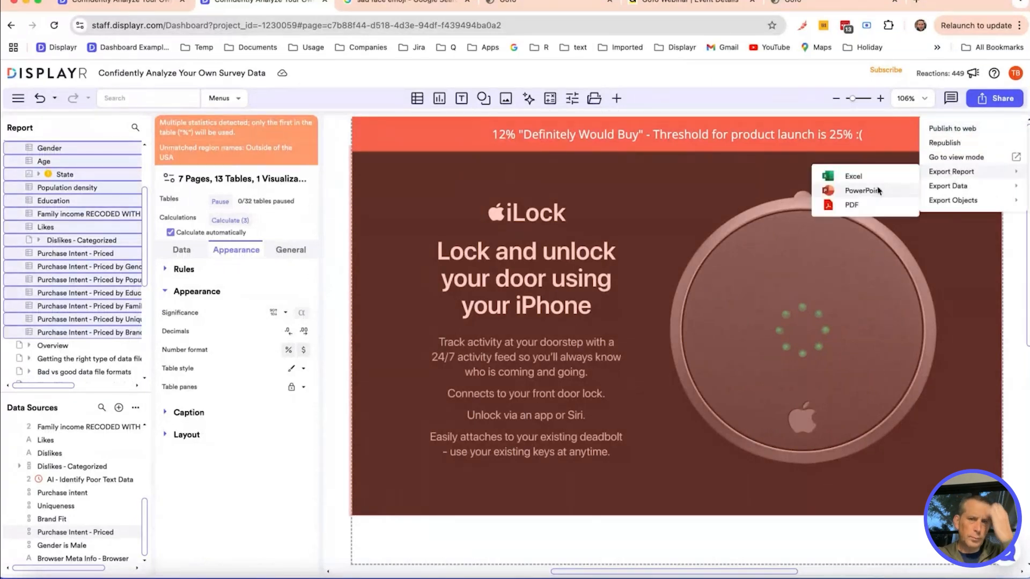
{"action": "left_click", "coordinate": [862, 191]}
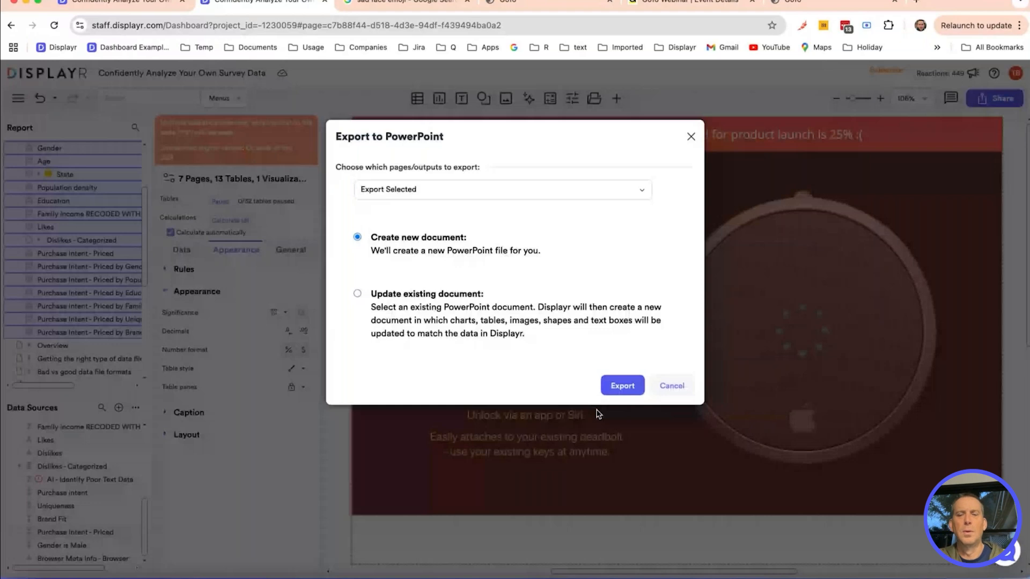
{"action": "left_click", "coordinate": [612, 384]}
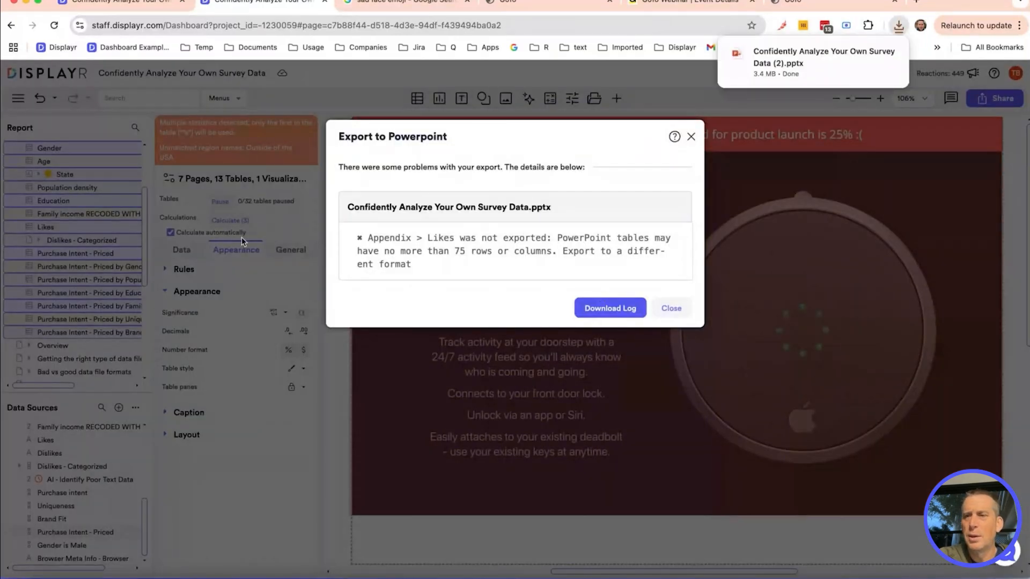
{"action": "left_click", "coordinate": [673, 310]}
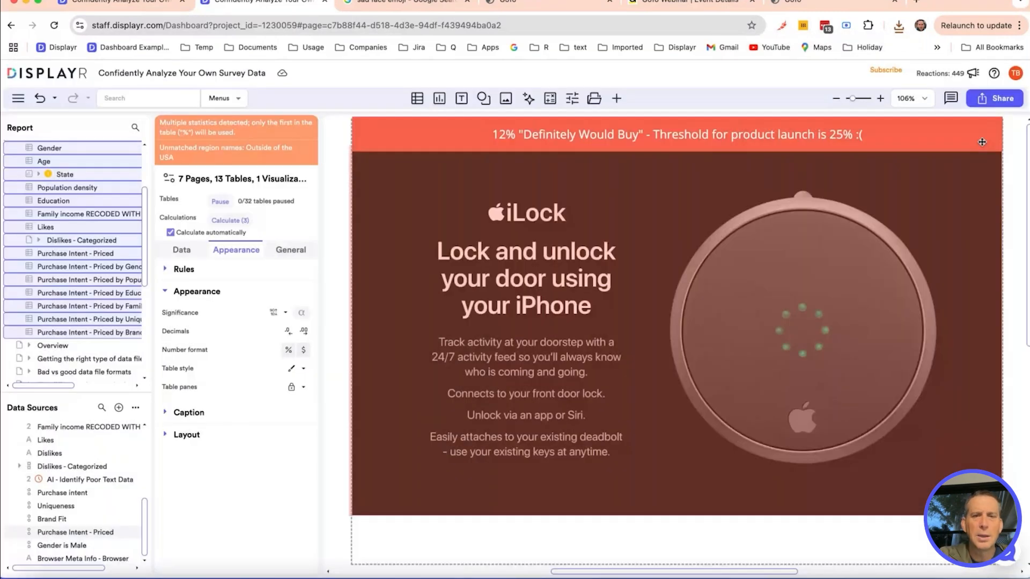
Step: Open the exported presentation in PowerPoint and review its slides from the iLock headline to the Gender table
{"action": "left_click", "coordinate": [899, 25]}
{"action": "left_click", "coordinate": [814, 85]}
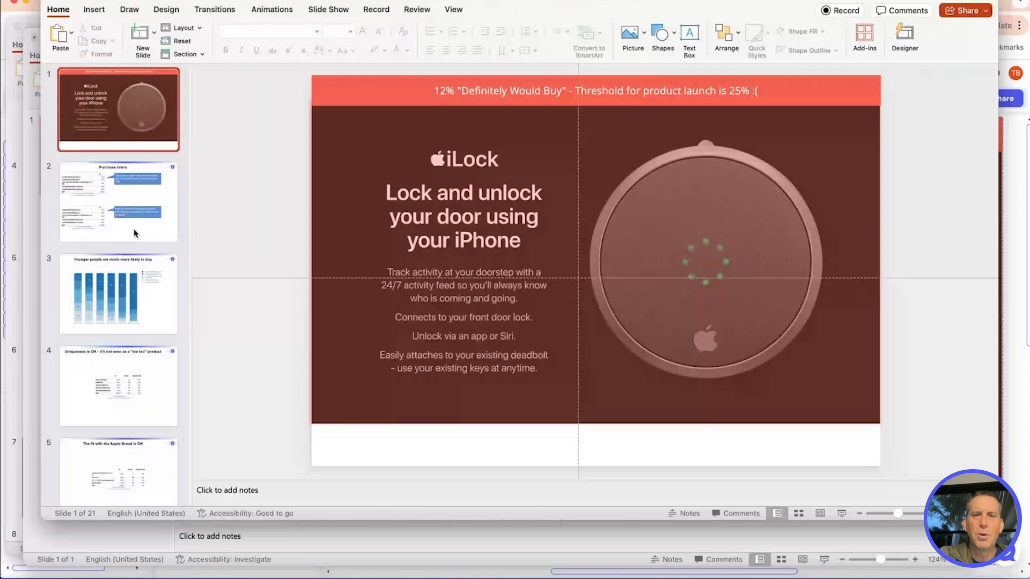
{"action": "left_click", "coordinate": [108, 212]}
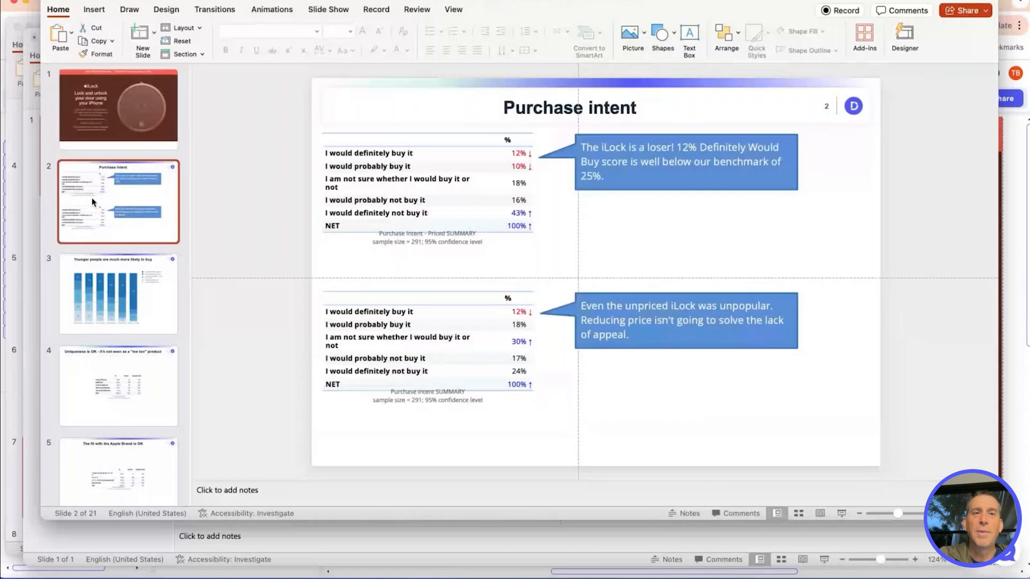
{"action": "key", "text": "Down"}
{"action": "key", "text": "Down"}
{"action": "key", "text": "Down"}
{"action": "key", "text": "Down"}
{"action": "key", "text": "Down"}
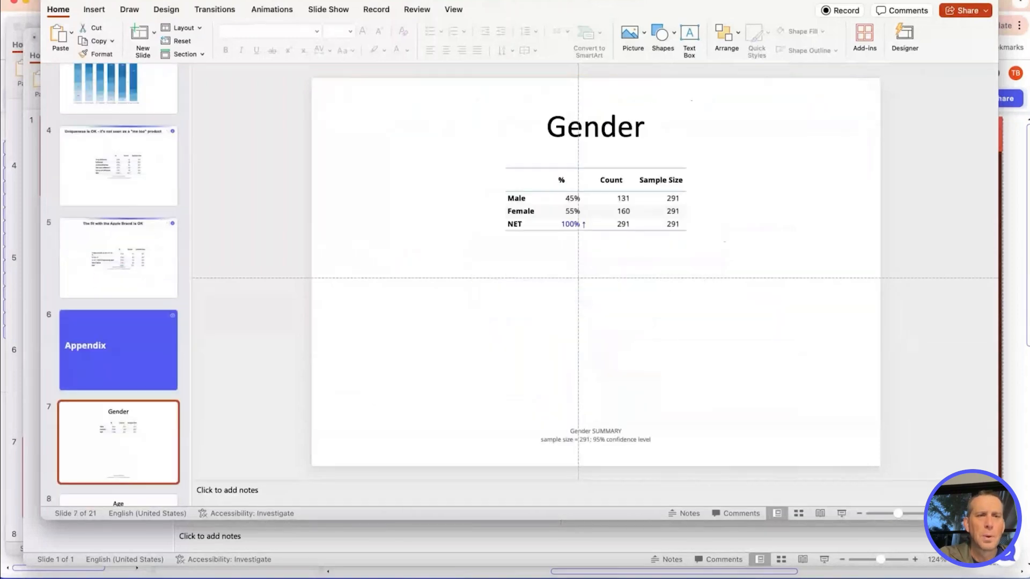
Step: Close the exported presentation, close "New page (9)" without saving its changes, and switch back to Displayr
{"action": "left_click", "coordinate": [53, 0]}
{"action": "left_click", "coordinate": [34, 37]}
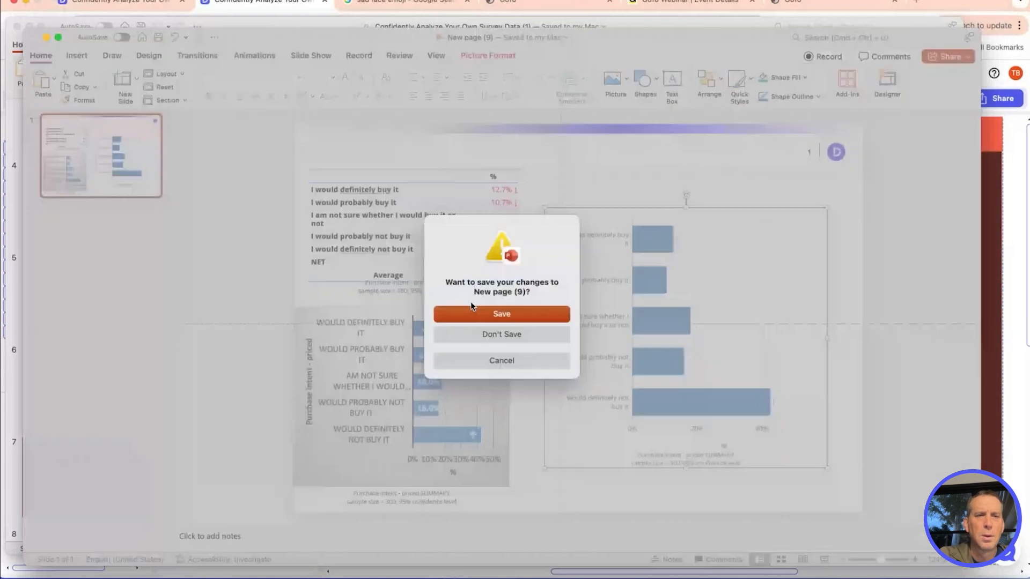
{"action": "left_click", "coordinate": [493, 336]}
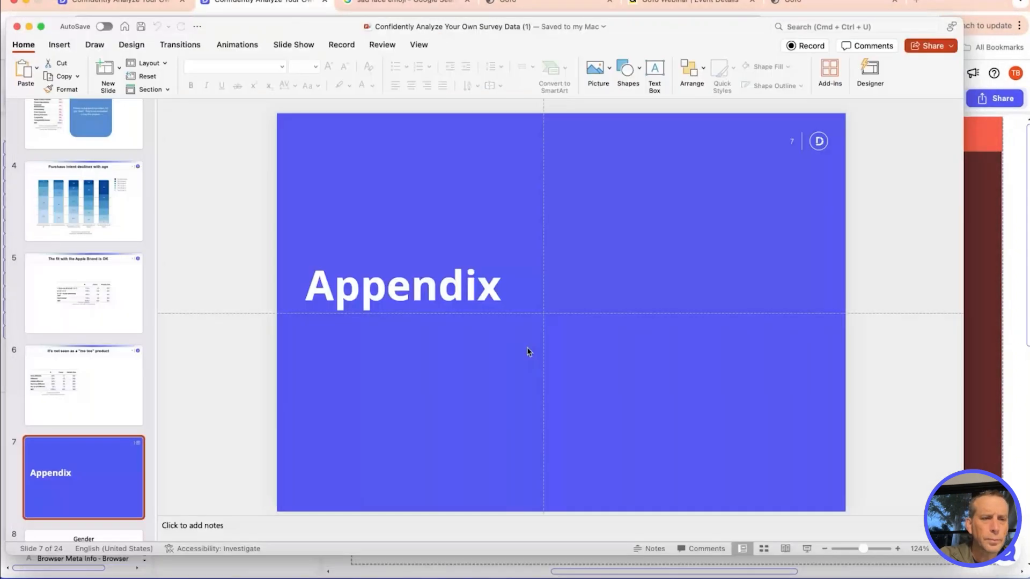
{"action": "left_click", "coordinate": [968, 133]}
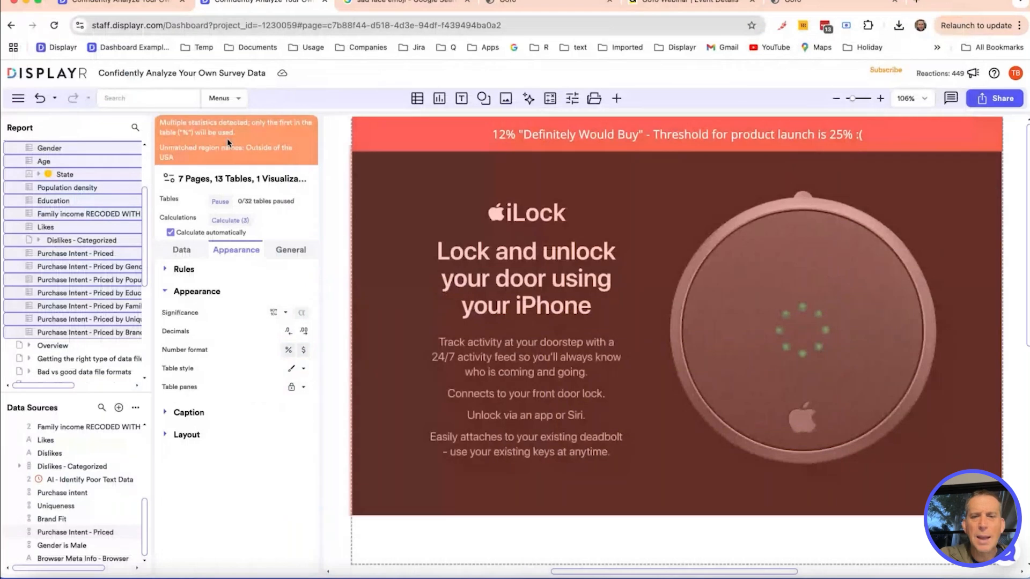
Step: View the "Finding the story" page and the following page about removing everything that's not David
{"action": "scroll", "coordinate": [66, 299], "scroll_direction": "down", "scroll_amount": 5}
{"action": "left_click", "coordinate": [66, 296]}
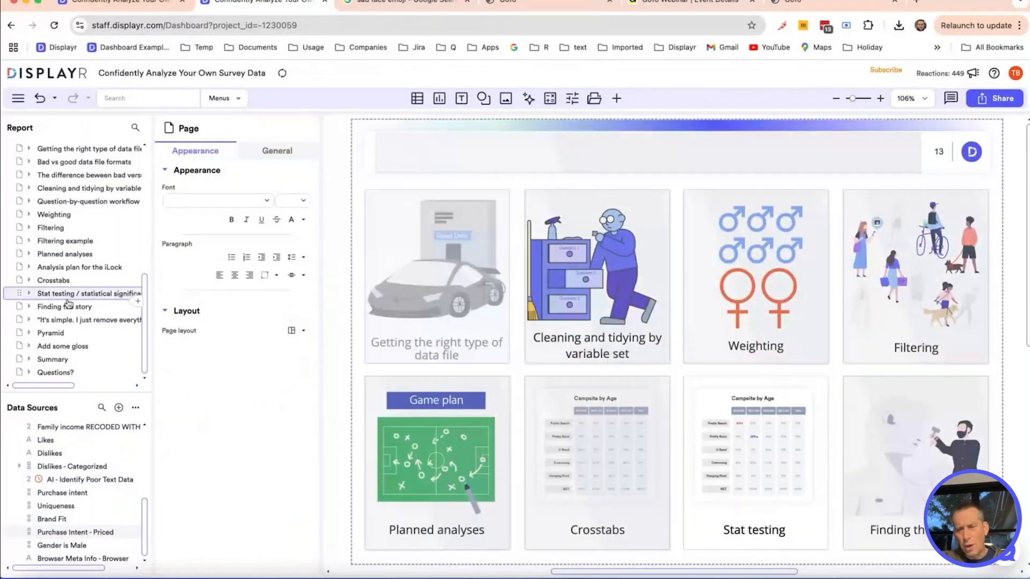
{"action": "left_click", "coordinate": [69, 305]}
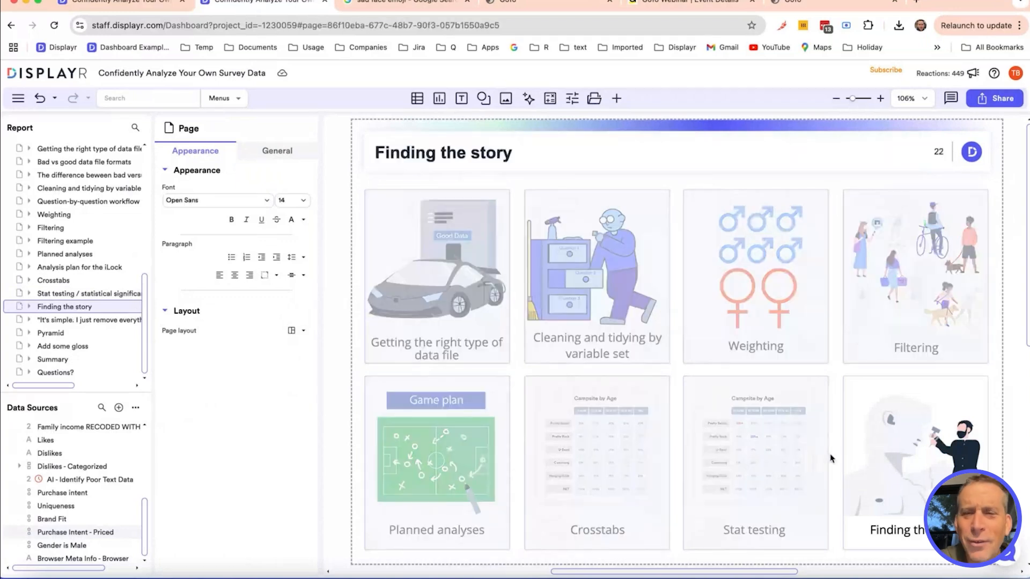
{"action": "left_click", "coordinate": [87, 320]}
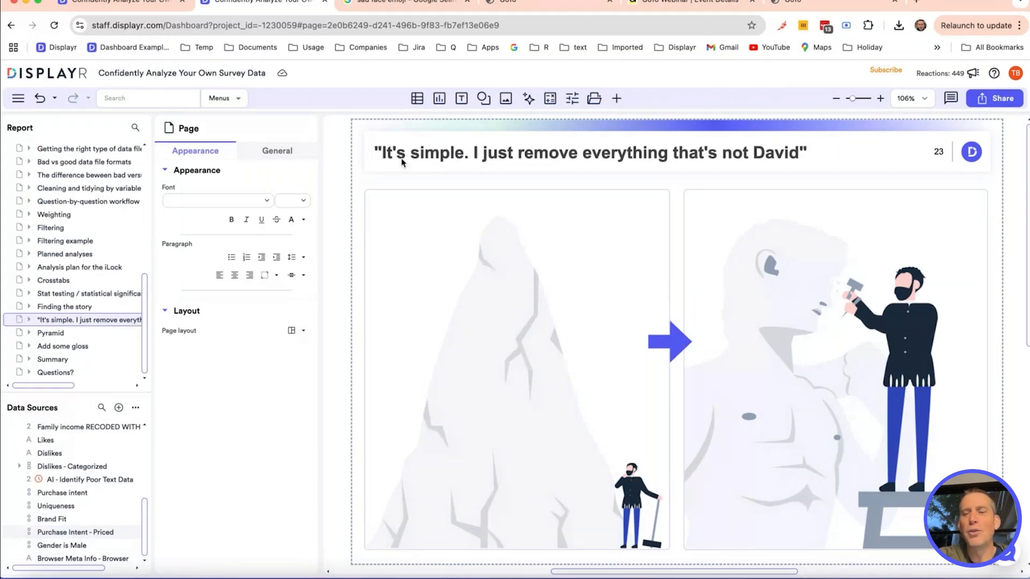
Step: View the Pyramid and "Add some gloss" pages, and finish on the "Questions?" page
{"action": "left_click", "coordinate": [105, 334]}
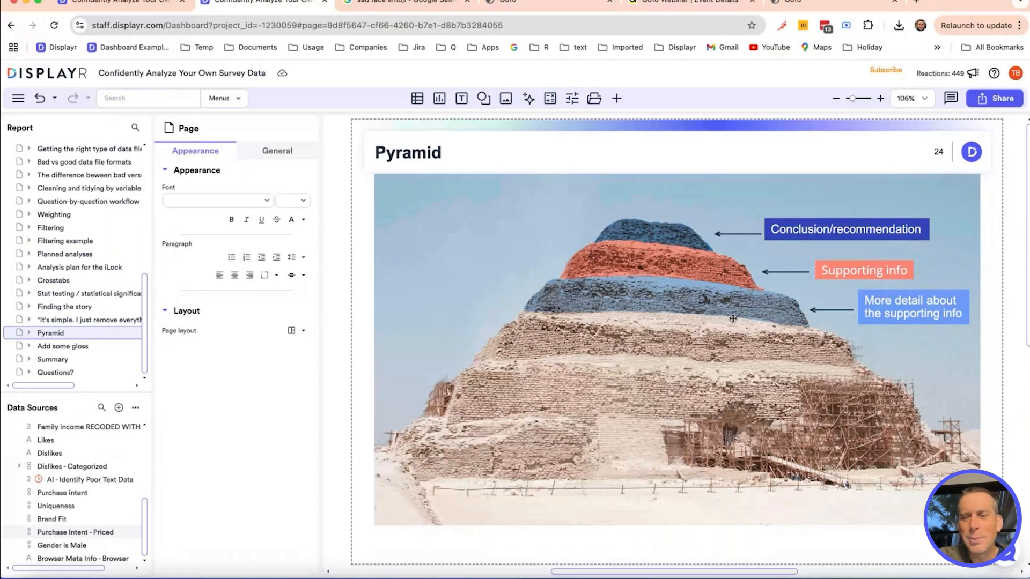
{"action": "left_click", "coordinate": [63, 347]}
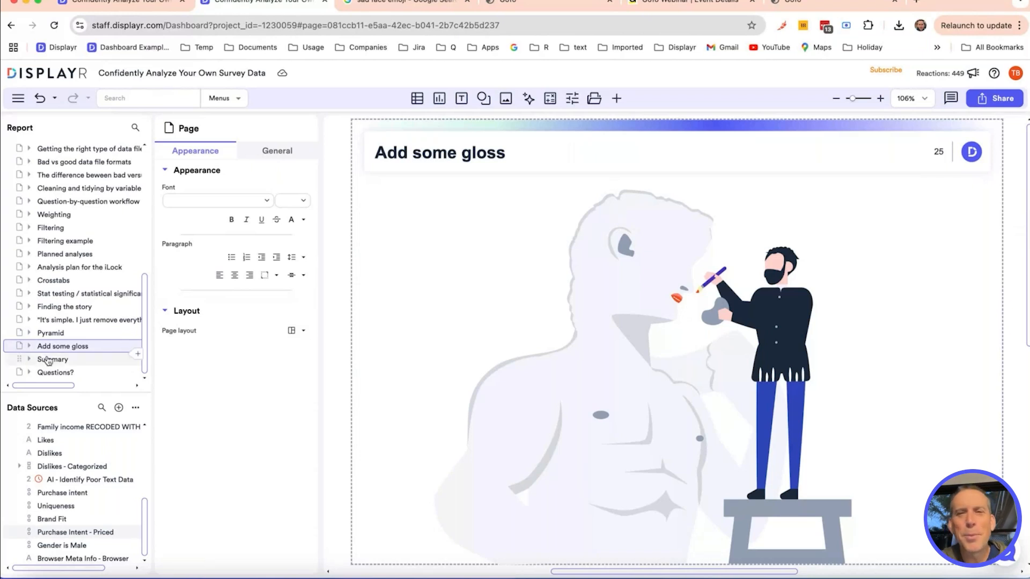
{"action": "left_click", "coordinate": [70, 375]}
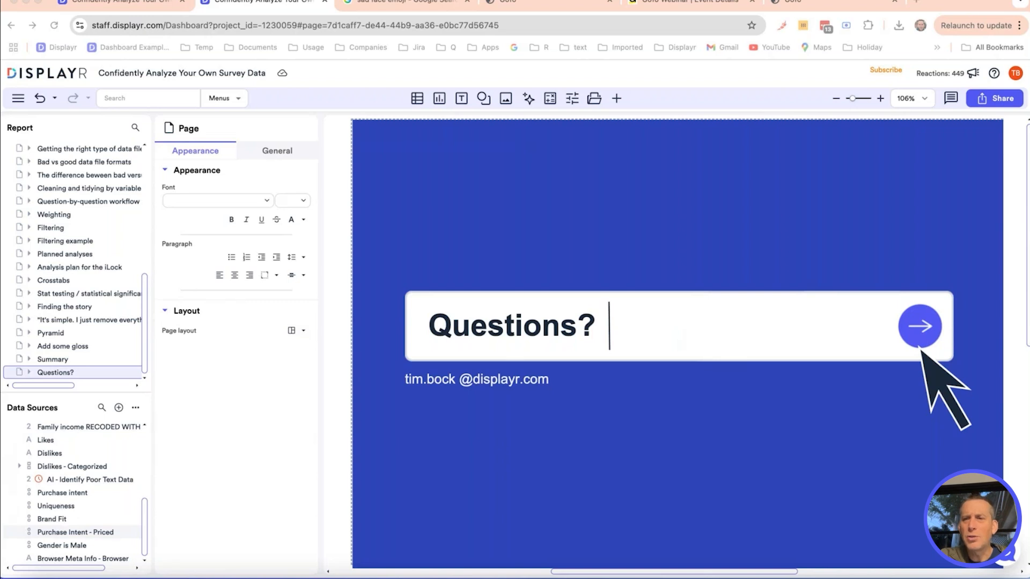
Step: Open ChatGPT at chat.openai.com in a new browser tab
{"action": "left_click", "coordinate": [911, 8]}
{"action": "type", "text": "chat.openai.com"}
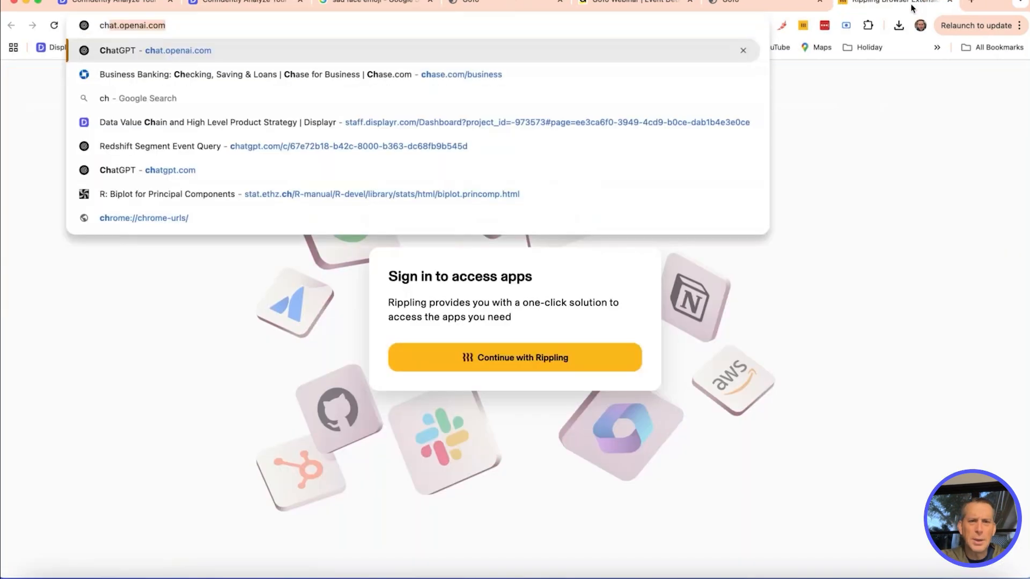
{"action": "key", "text": "Return"}
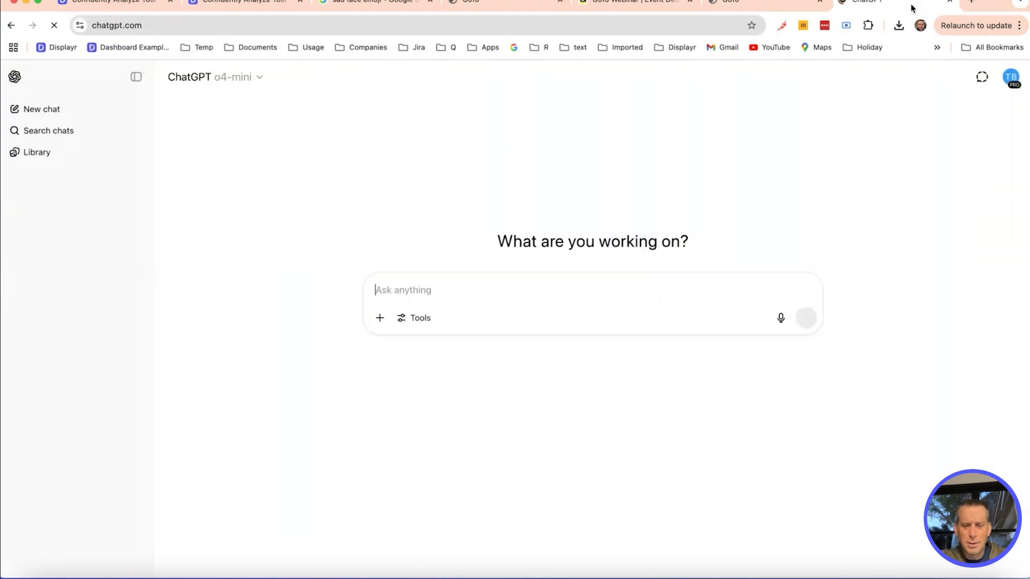
Step: Ask ChatGPT: "Good morning ChatGPT. Could you please create a table showing me Gender by Region in the USA for 2025. Projects are OK."
{"action": "type", "text": "Good"}
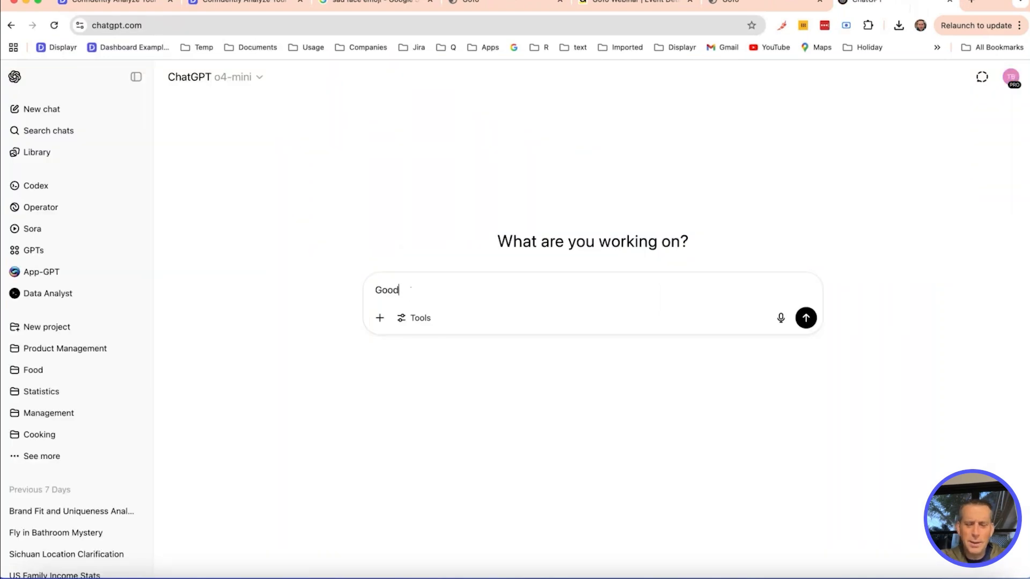
{"action": "type", "text": " morning C"}
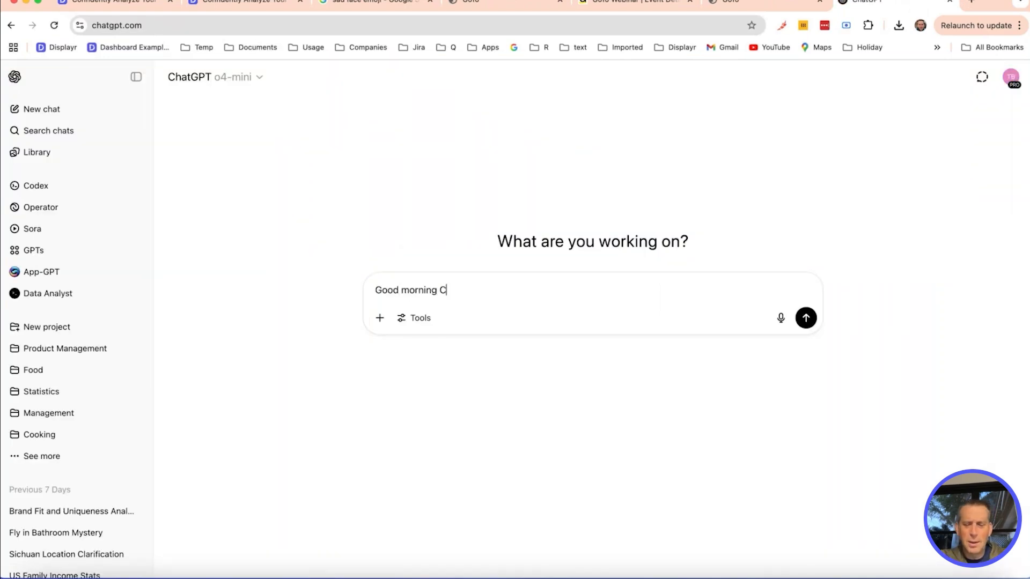
{"action": "type", "text": "hatGPT. Could yo"}
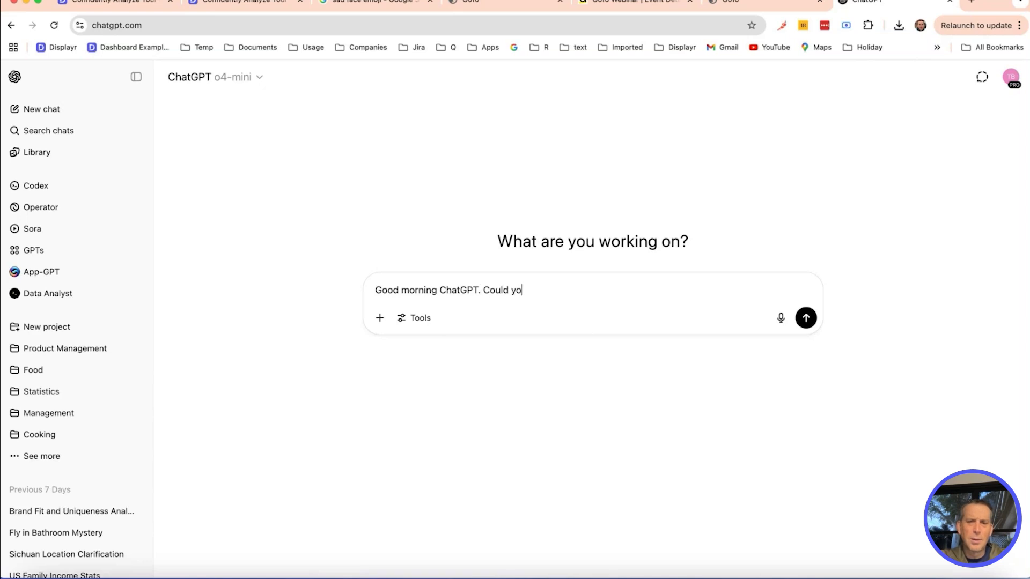
{"action": "type", "text": "u please create a ta"}
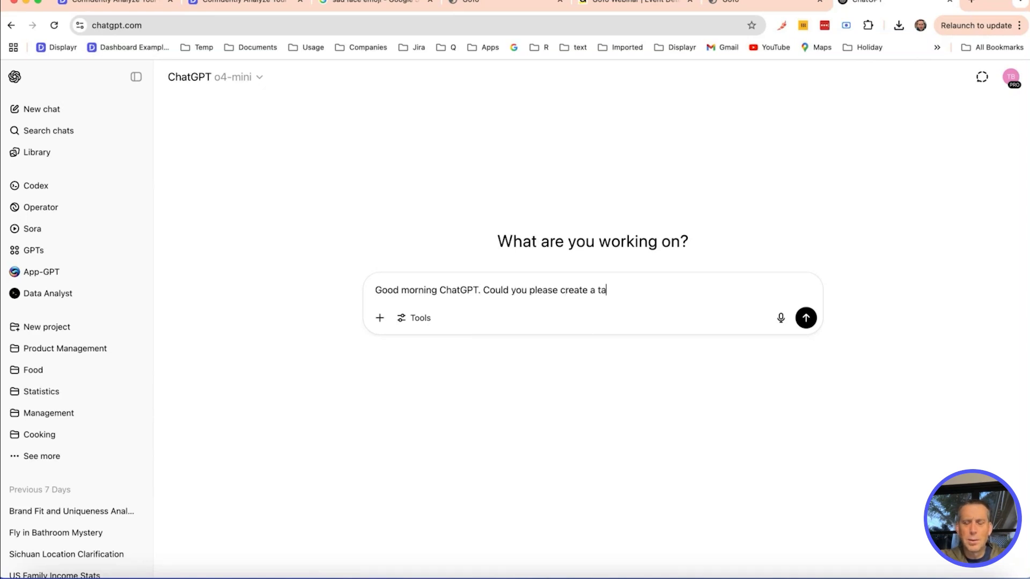
{"action": "type", "text": "ble showing me A"}
{"action": "key", "text": "BackSpace"}
{"action": "type", "text": "Gender "}
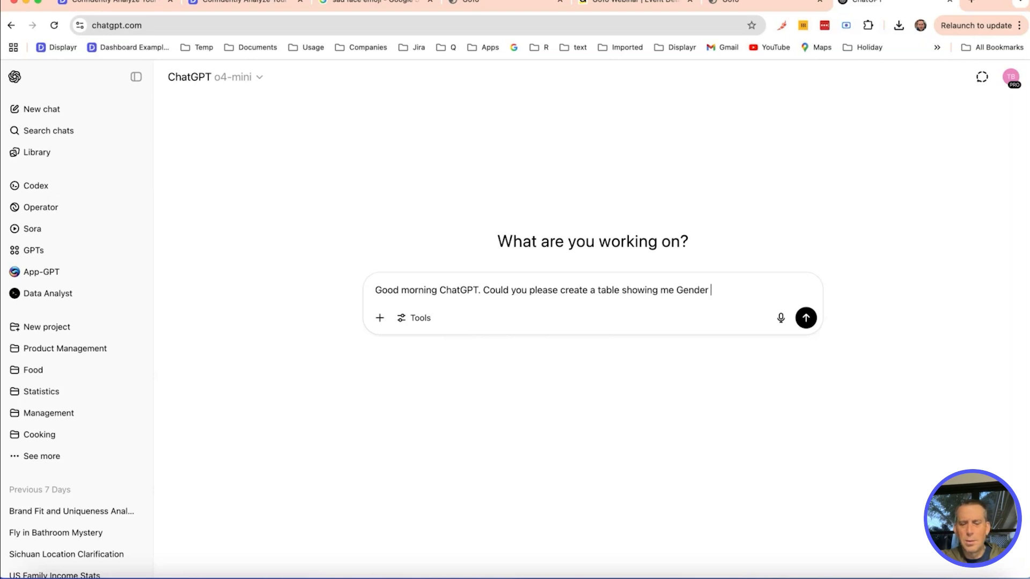
{"action": "type", "text": "by Region in teh U"}
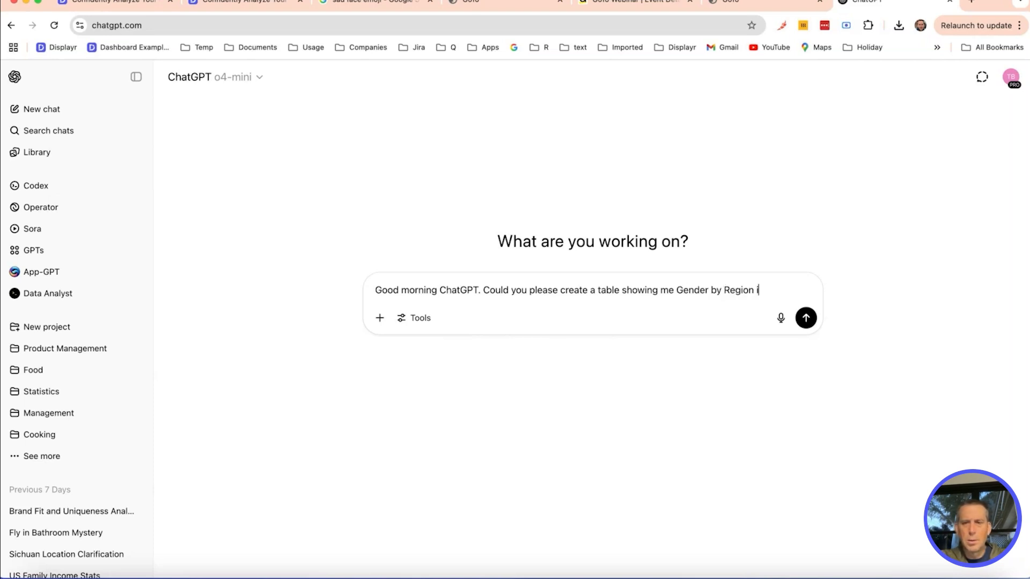
{"action": "key", "text": "BackSpace"}
{"action": "key", "text": "BackSpace"}
{"action": "key", "text": "BackSpace"}
{"action": "key", "text": "BackSpace"}
{"action": "type", "text": "h"}
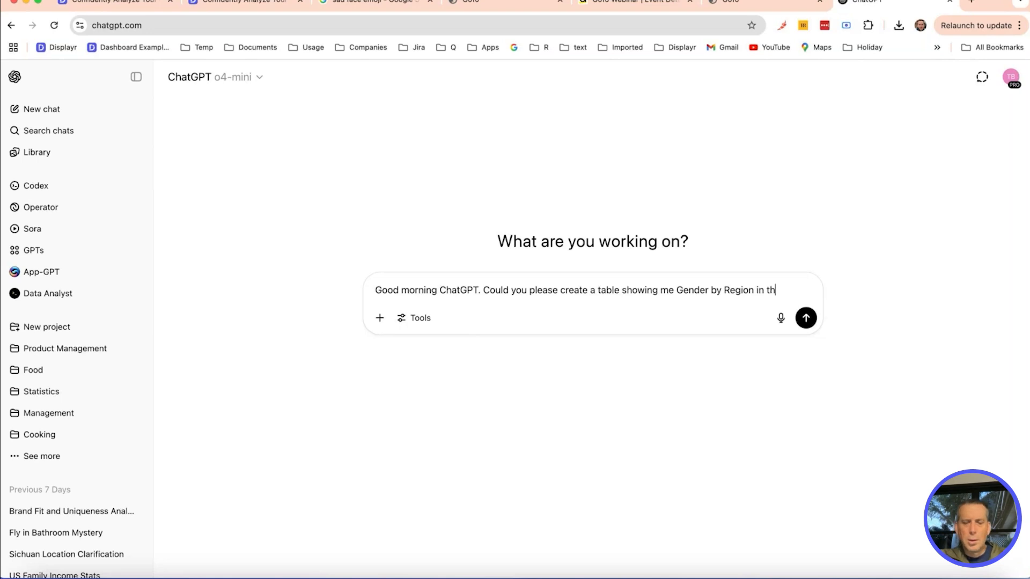
{"action": "type", "text": "e USA for 2025"}
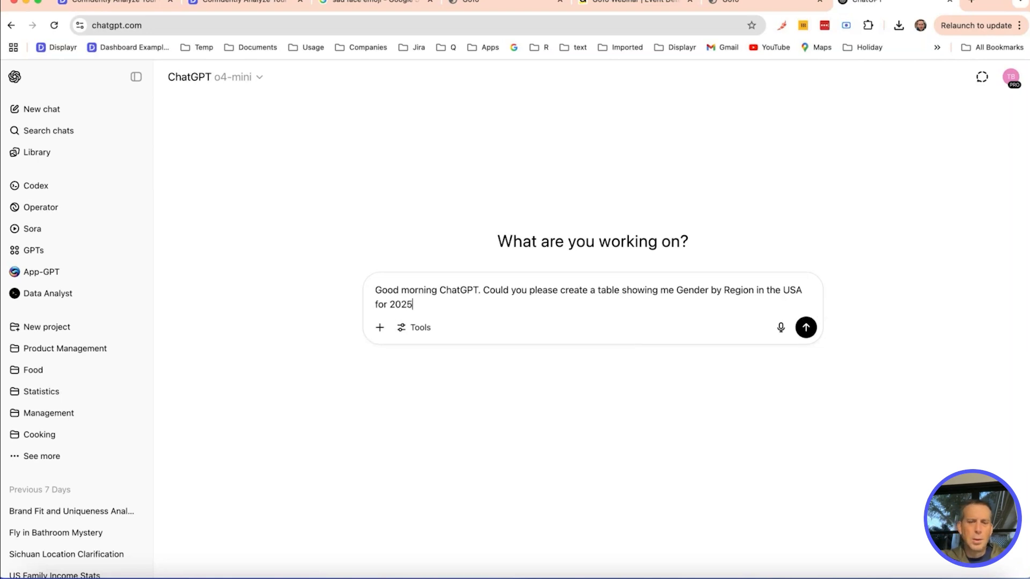
{"action": "type", "text": ". Projects a"}
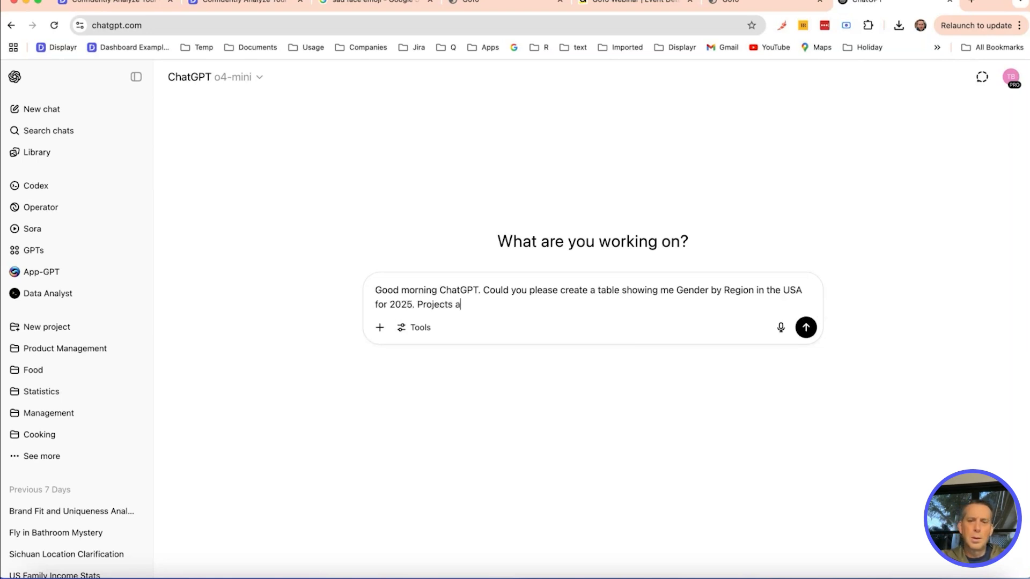
{"action": "type", "text": "re OK. A"}
{"action": "key", "text": "BackSpace"}
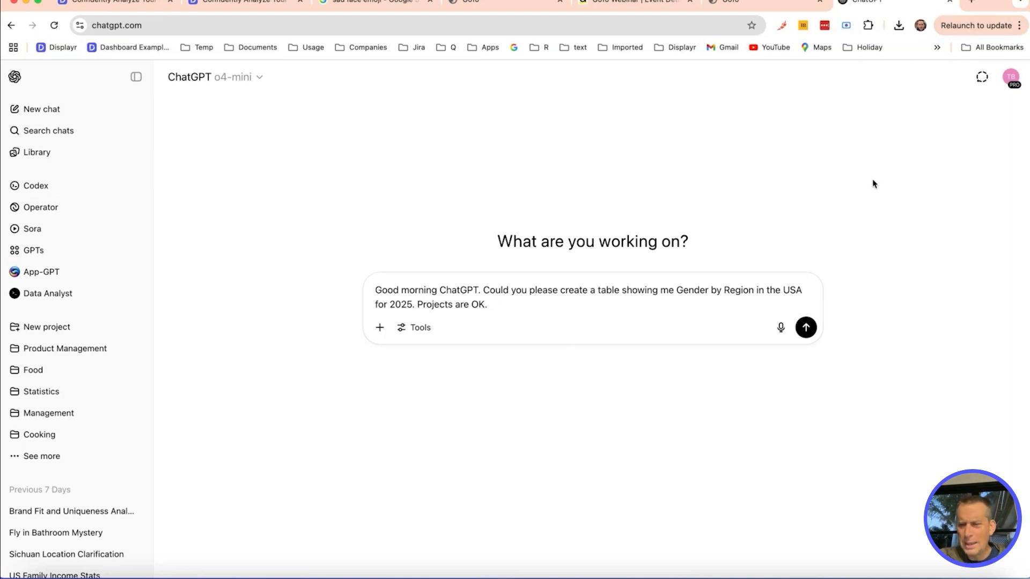
{"action": "left_click", "coordinate": [807, 329]}
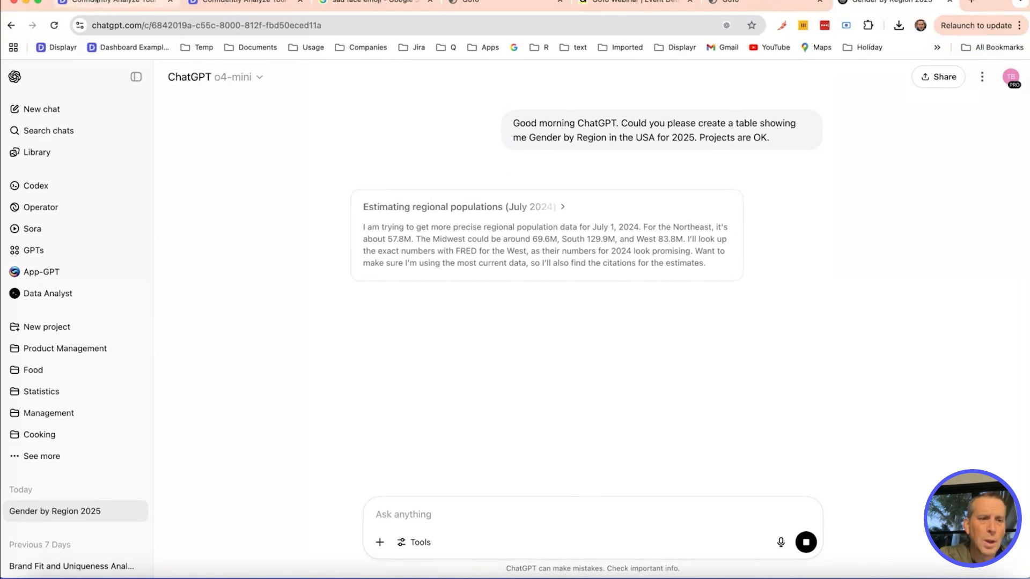
Step: Switch back to the first Displayr tab and show the general properties of the iLock Concept Test data set
{"action": "left_click", "coordinate": [97, 2]}
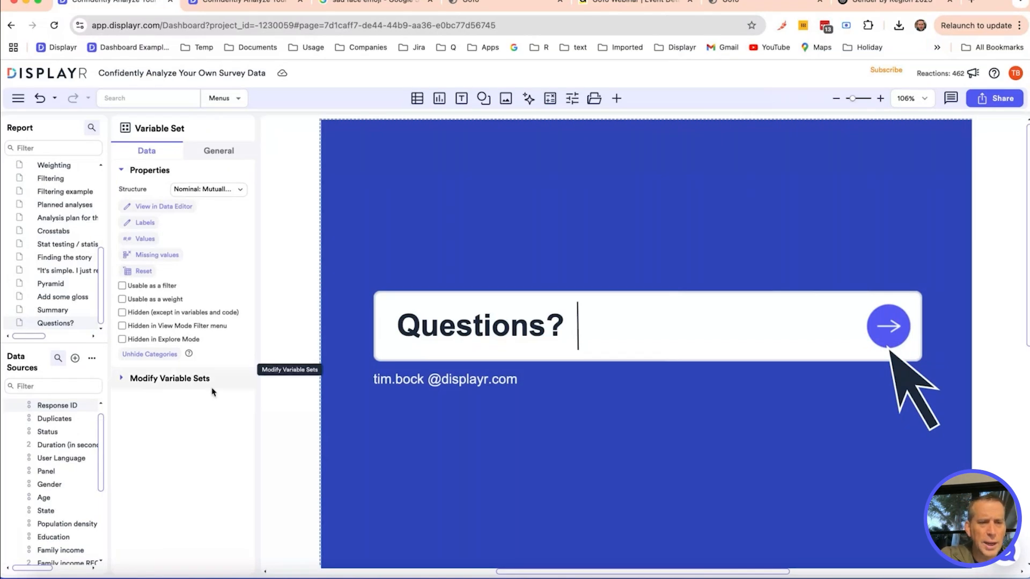
{"action": "scroll", "coordinate": [48, 431], "scroll_direction": "up", "scroll_amount": 1}
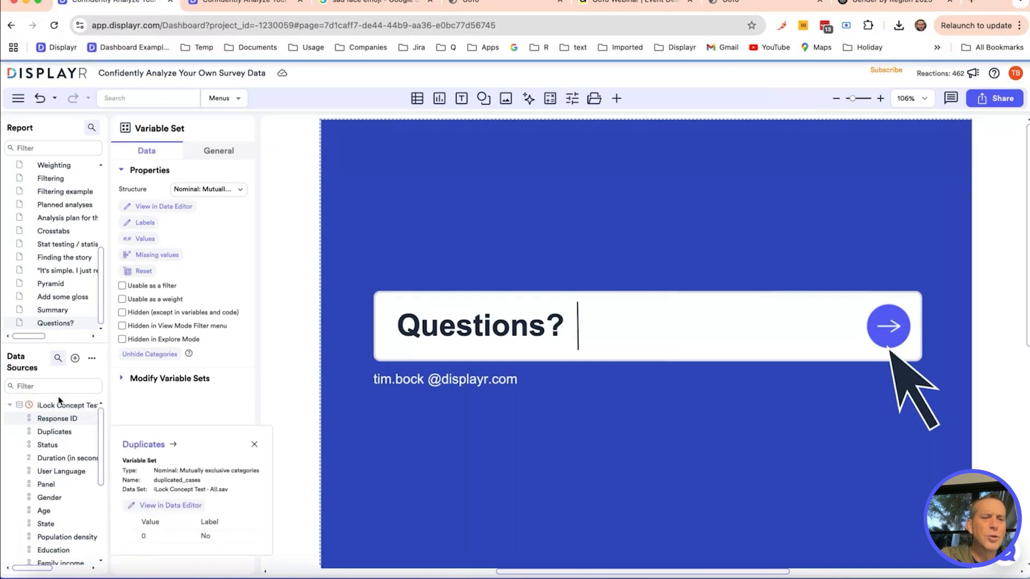
{"action": "left_click", "coordinate": [62, 406]}
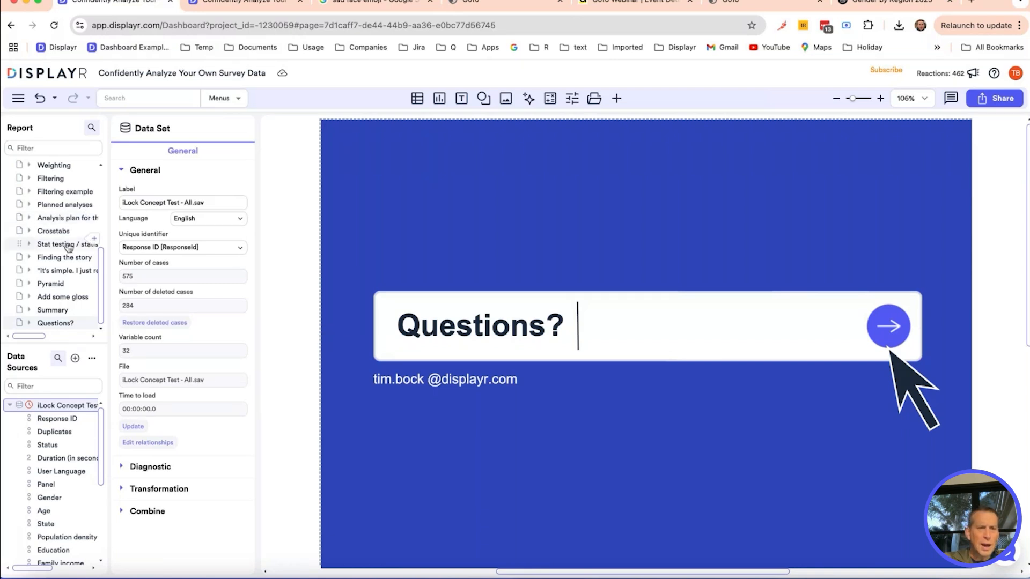
Step: Open the Age table in the report's Appendix and show the available actions for its "45 to 54 years" row
{"action": "scroll", "coordinate": [48, 290], "scroll_direction": "up", "scroll_amount": 5}
{"action": "left_click", "coordinate": [11, 247]}
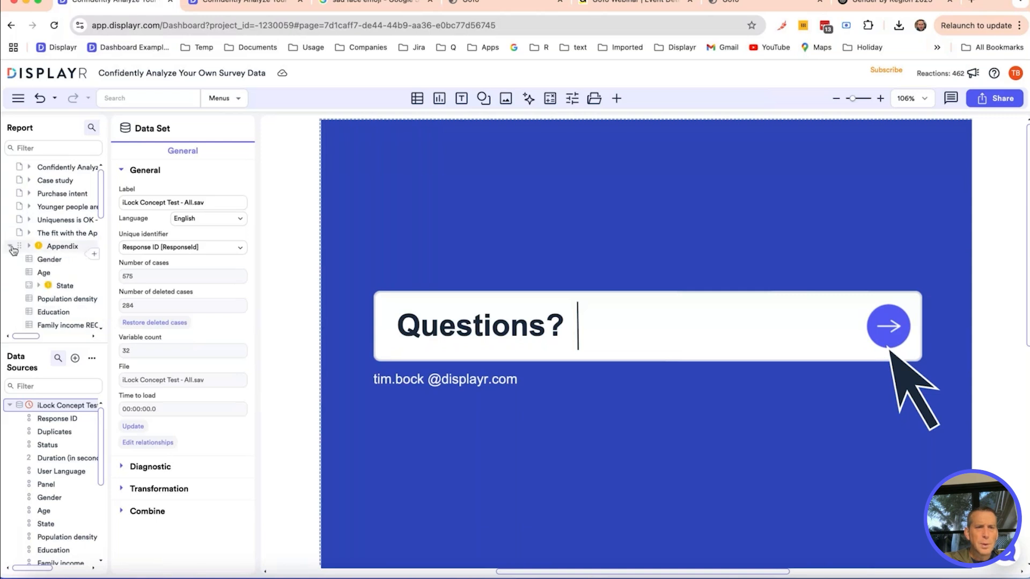
{"action": "scroll", "coordinate": [51, 193], "scroll_direction": "down", "scroll_amount": 3}
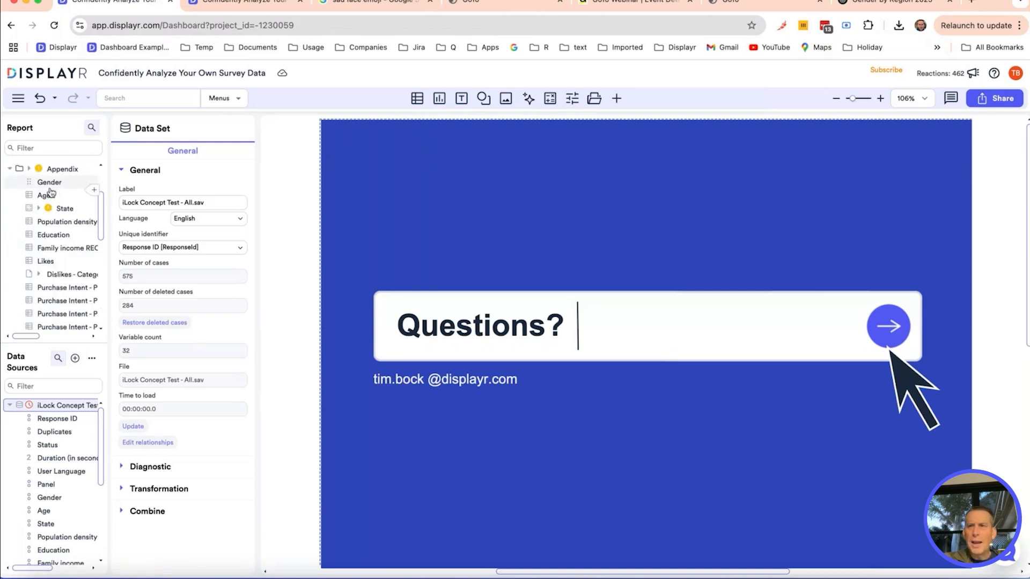
{"action": "left_click", "coordinate": [44, 196]}
{"action": "left_click", "coordinate": [294, 218]}
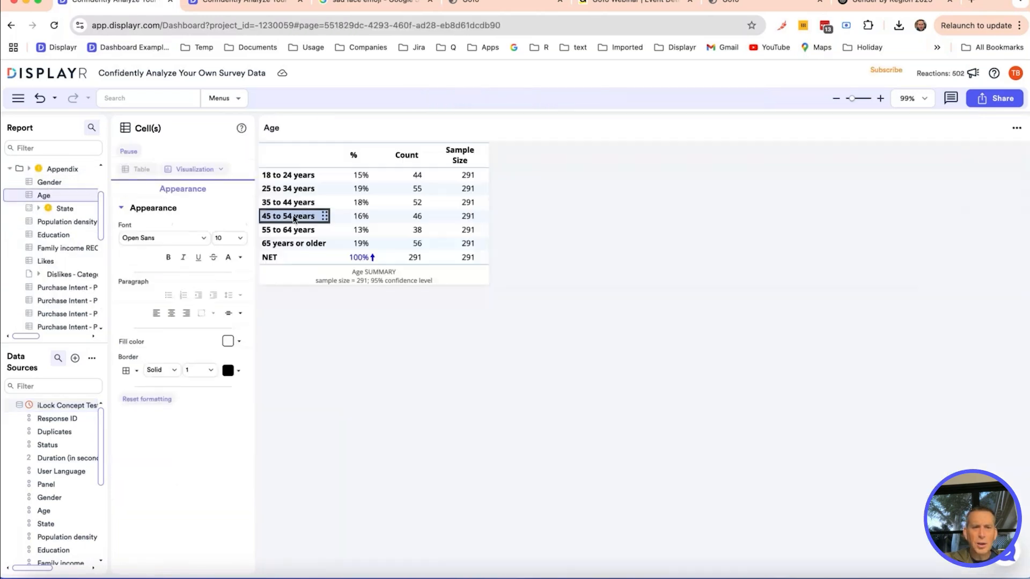
{"action": "right_click", "coordinate": [294, 219]}
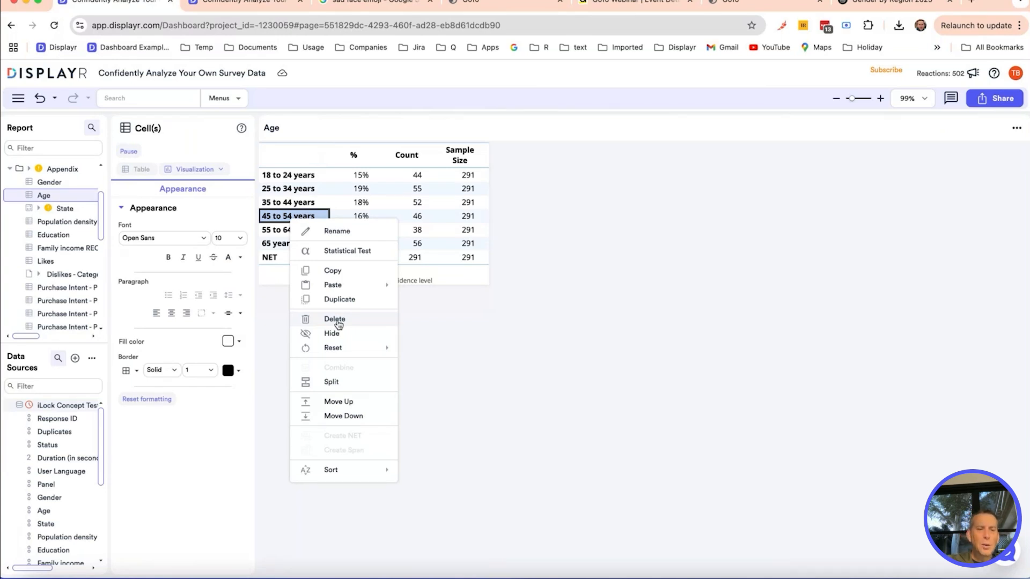
Step: View the Status variable in the Data Editor and show the available actions for row 16
{"action": "right_click", "coordinate": [63, 444]}
{"action": "left_click", "coordinate": [134, 237]}
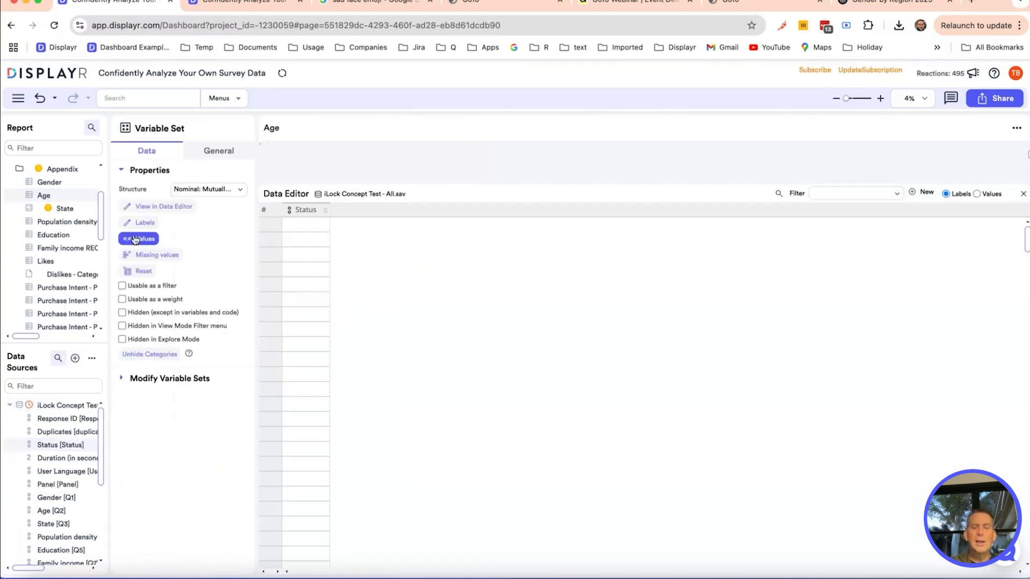
{"action": "right_click", "coordinate": [277, 343]}
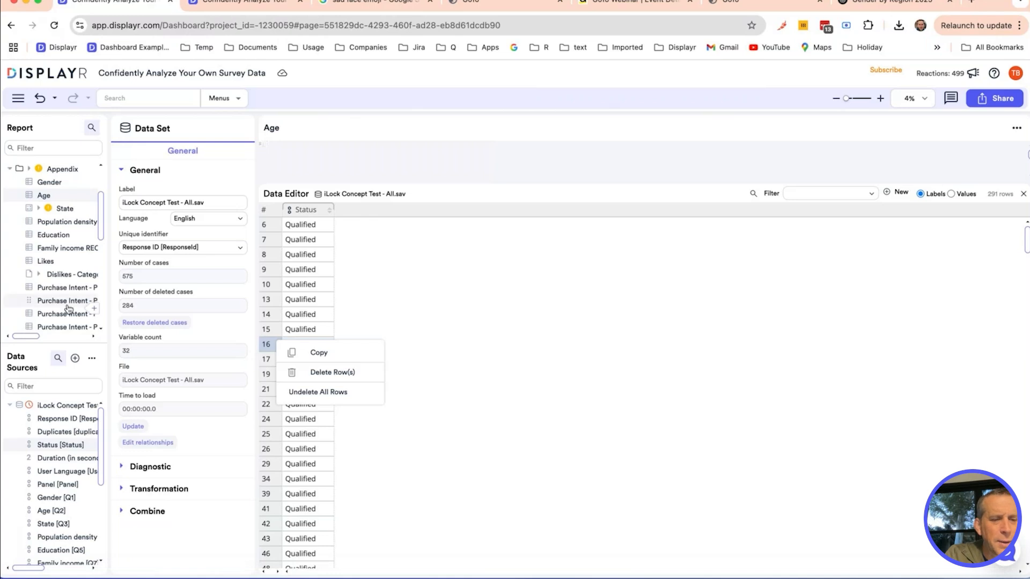
Step: Open the Likes table and start a Text Categorization of the Likes [q9] variable
{"action": "left_click", "coordinate": [54, 263]}
{"action": "left_click", "coordinate": [55, 262]}
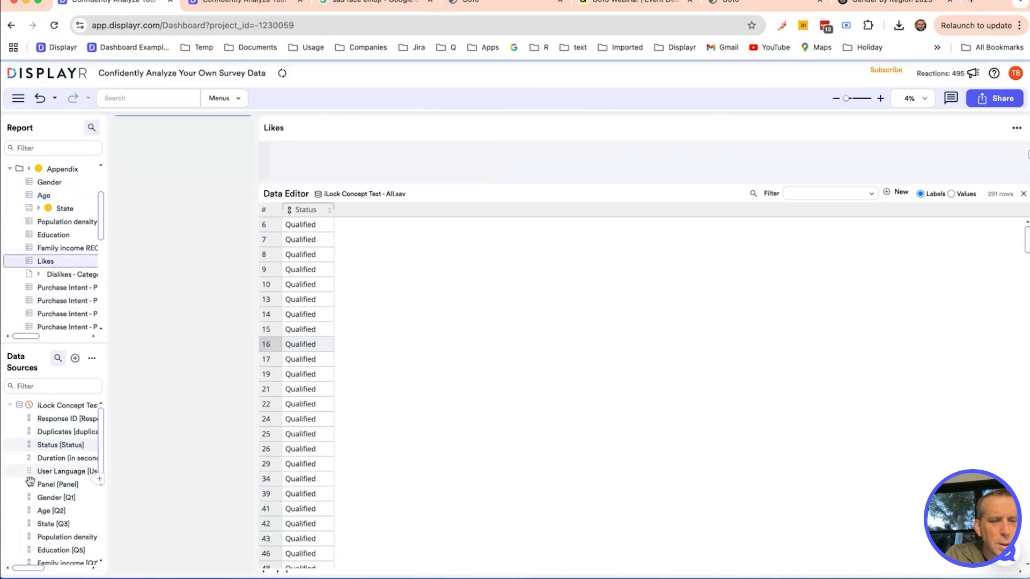
{"action": "scroll", "coordinate": [31, 482], "scroll_direction": "down", "scroll_amount": 5}
{"action": "left_click", "coordinate": [53, 444]}
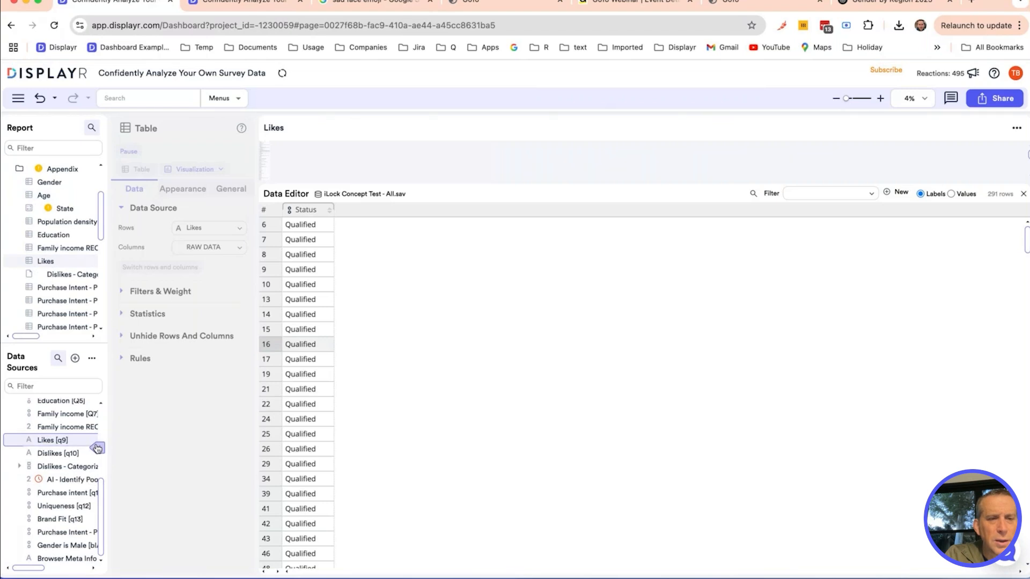
{"action": "left_click", "coordinate": [97, 448]}
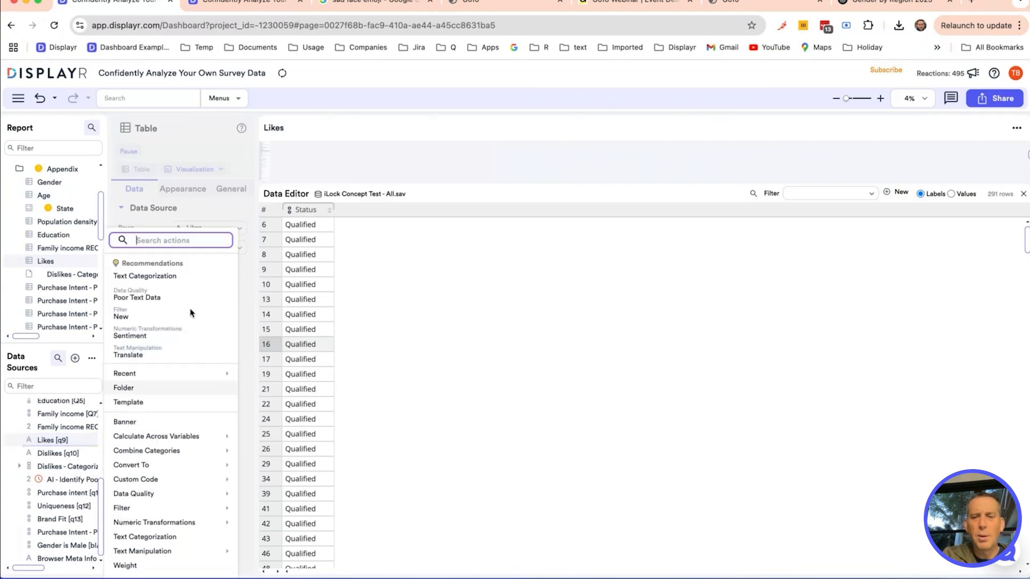
{"action": "left_click", "coordinate": [168, 278]}
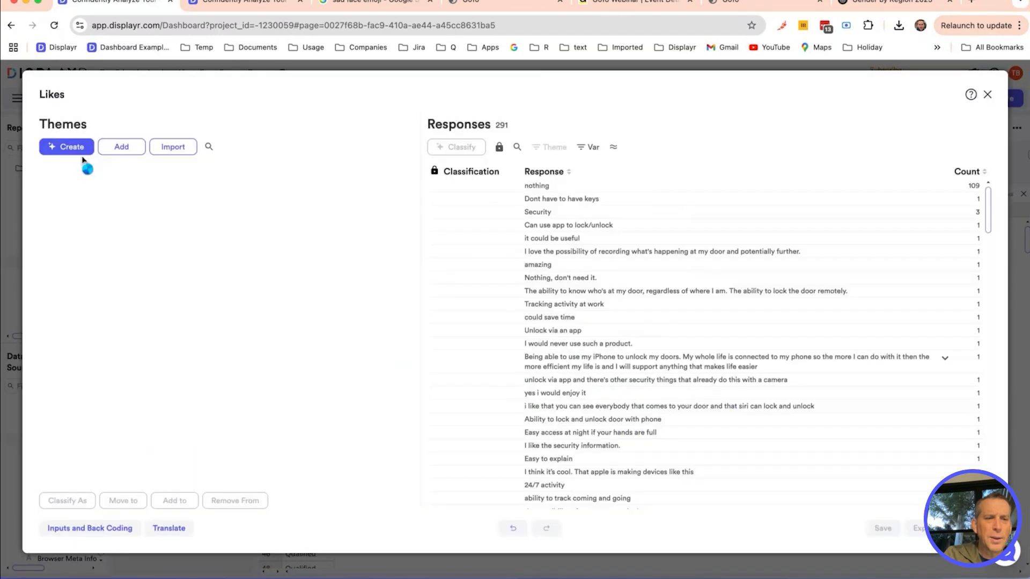
Step: Create themes for the Likes responses with the custom prompt "Please create as many themese as you want to best show the intersting differences between people."
{"action": "left_click", "coordinate": [82, 154]}
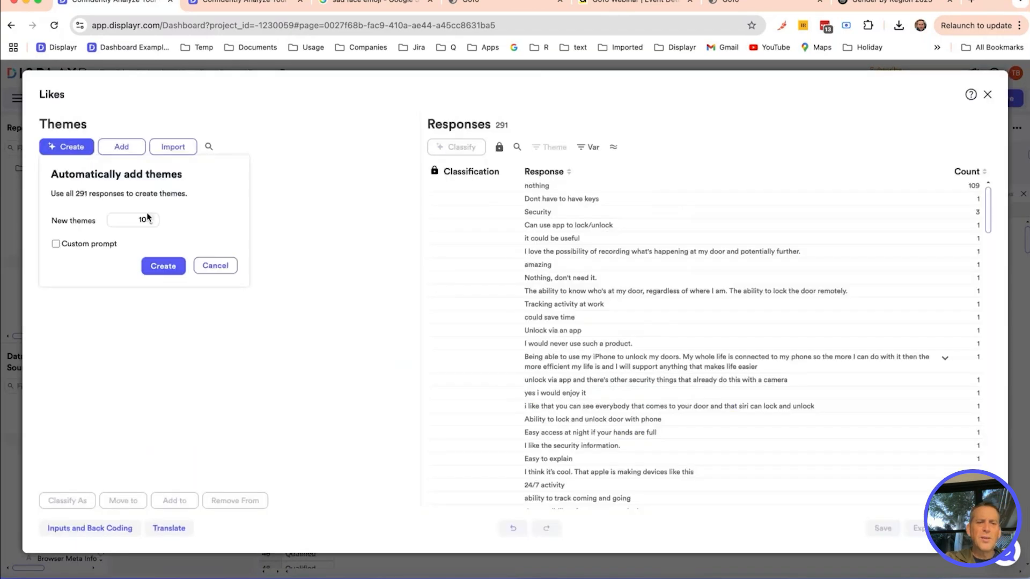
{"action": "left_click", "coordinate": [56, 244]}
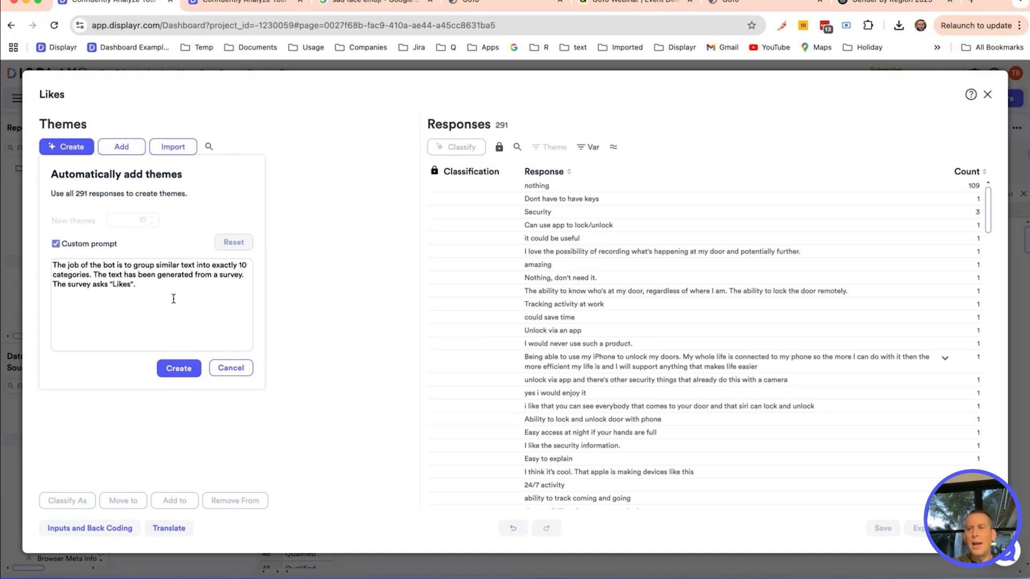
{"action": "left_click_drag", "start_coordinate": [173, 299], "coordinate": [66, 259]}
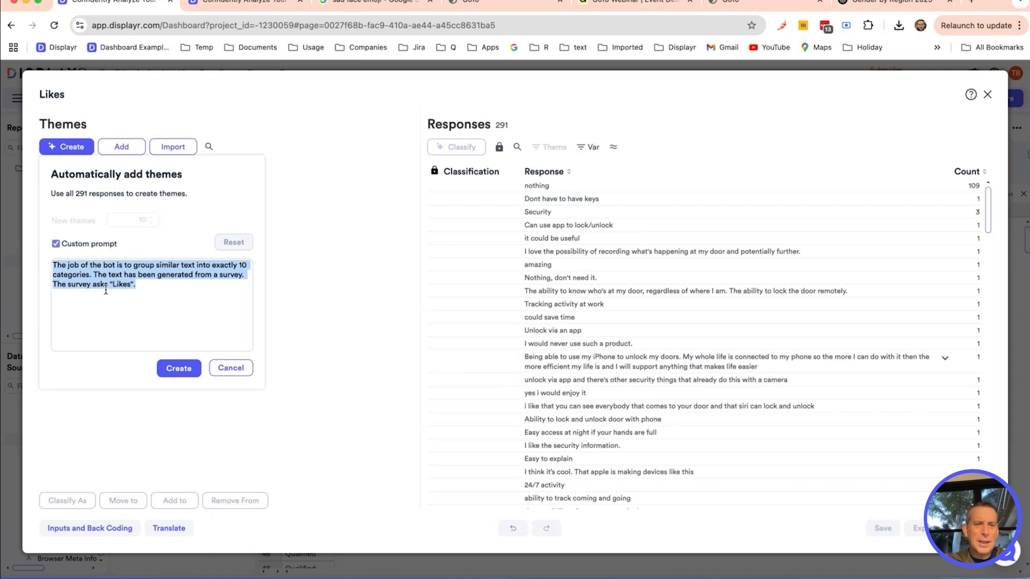
{"action": "type", "text": "Please cr"}
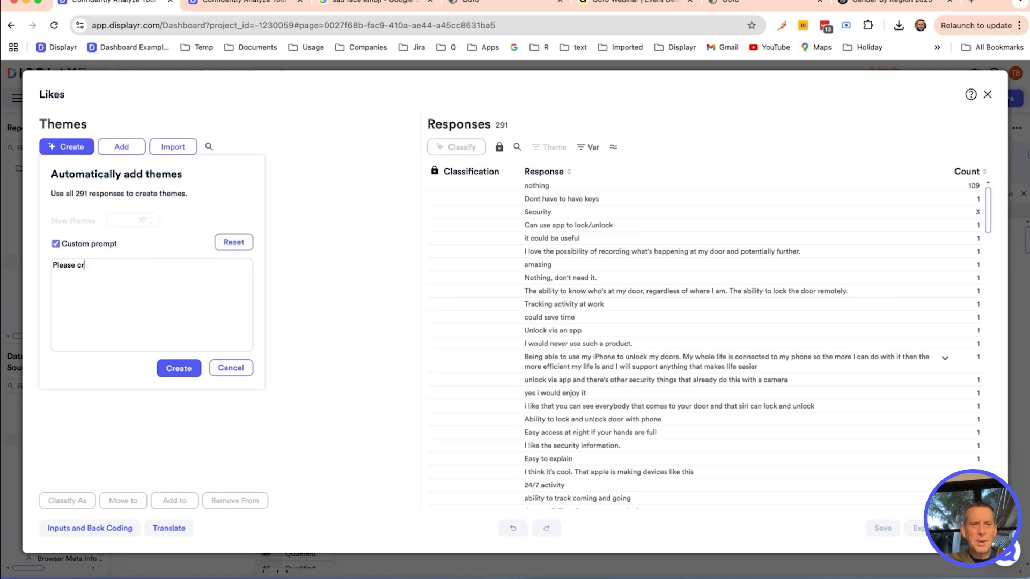
{"action": "type", "text": "eate as many clas"}
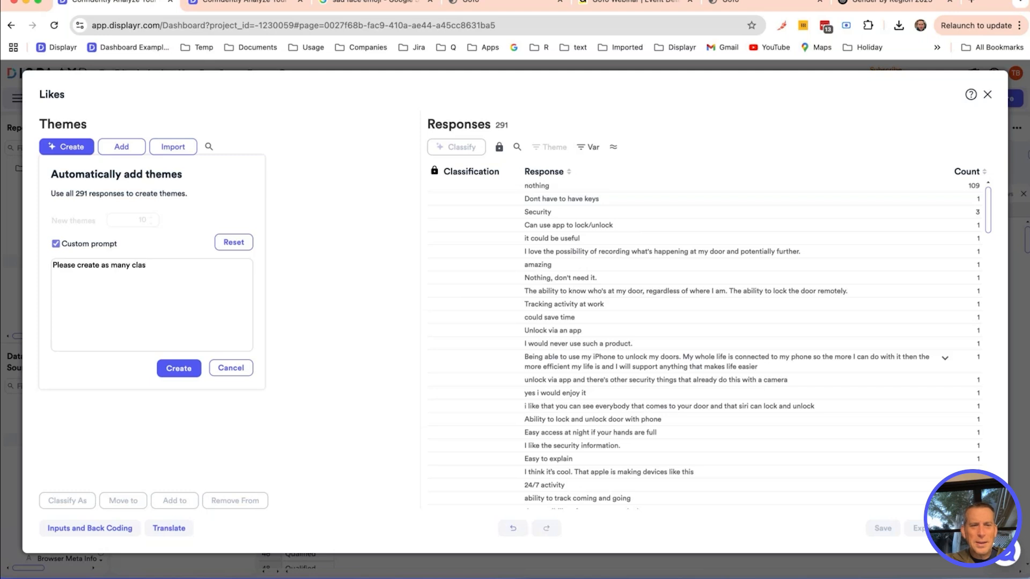
{"action": "key", "text": "BackSpace"}
{"action": "key", "text": "BackSpace"}
{"action": "key", "text": "BackSpace"}
{"action": "key", "text": "BackSpace"}
{"action": "type", "text": "t"}
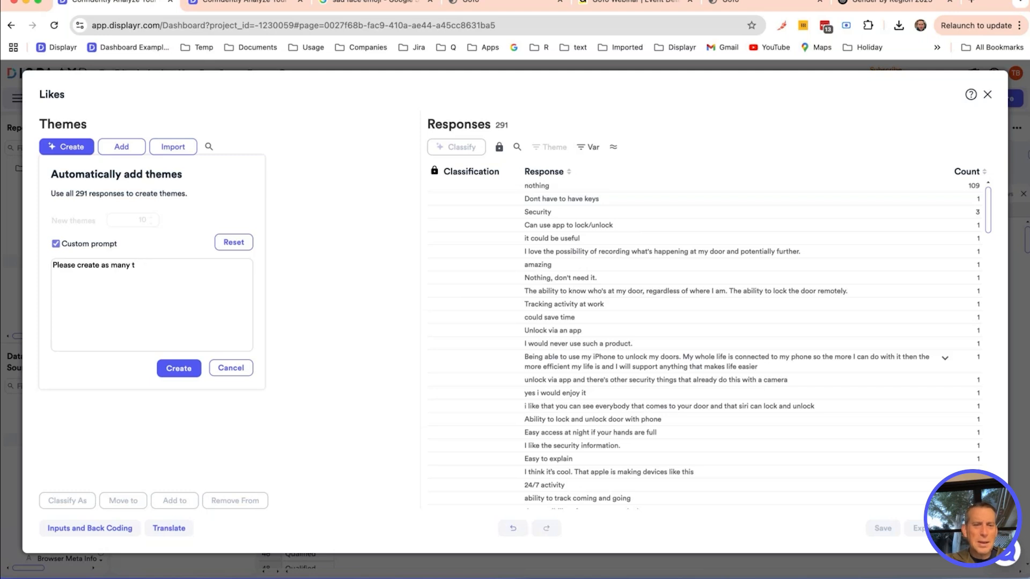
{"action": "type", "text": "hemese as you want to bes"}
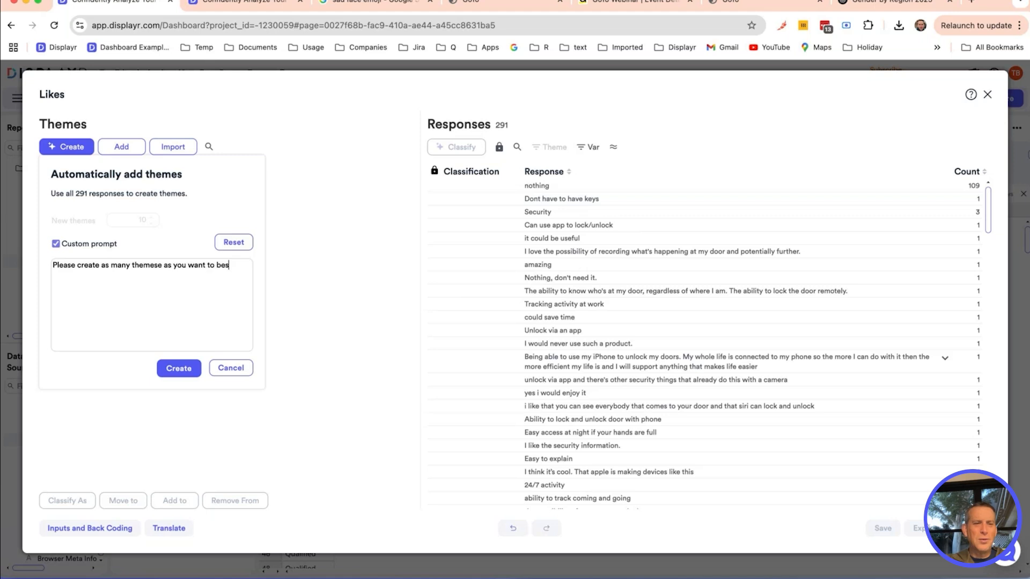
{"action": "type", "text": "t show the interst"}
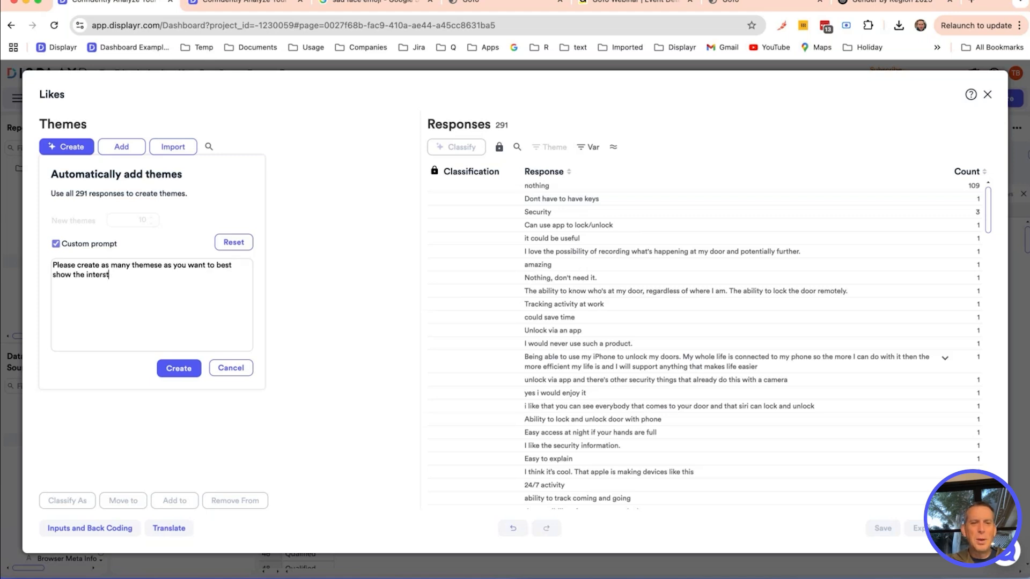
{"action": "type", "text": "infg"}
{"action": "key", "text": "BackSpace"}
{"action": "key", "text": "BackSpace"}
{"action": "type", "text": "g differences between people.e"}
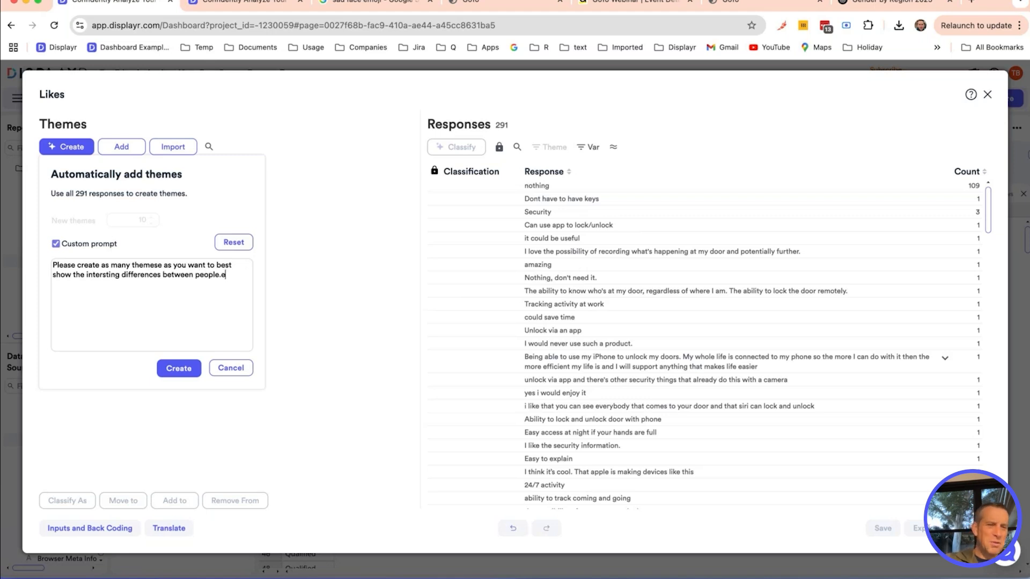
{"action": "key", "text": "BackSpace"}
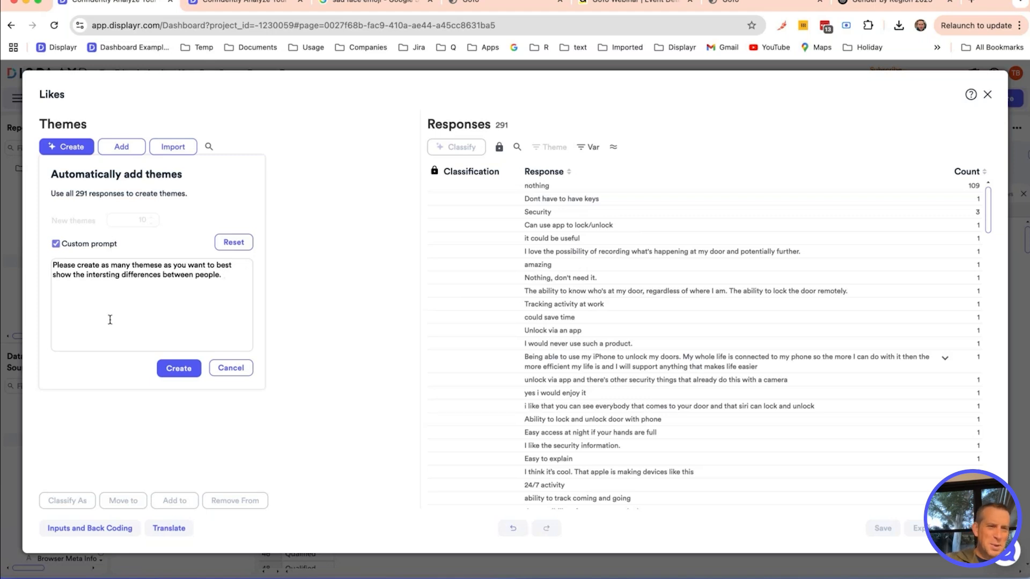
{"action": "left_click", "coordinate": [178, 368]}
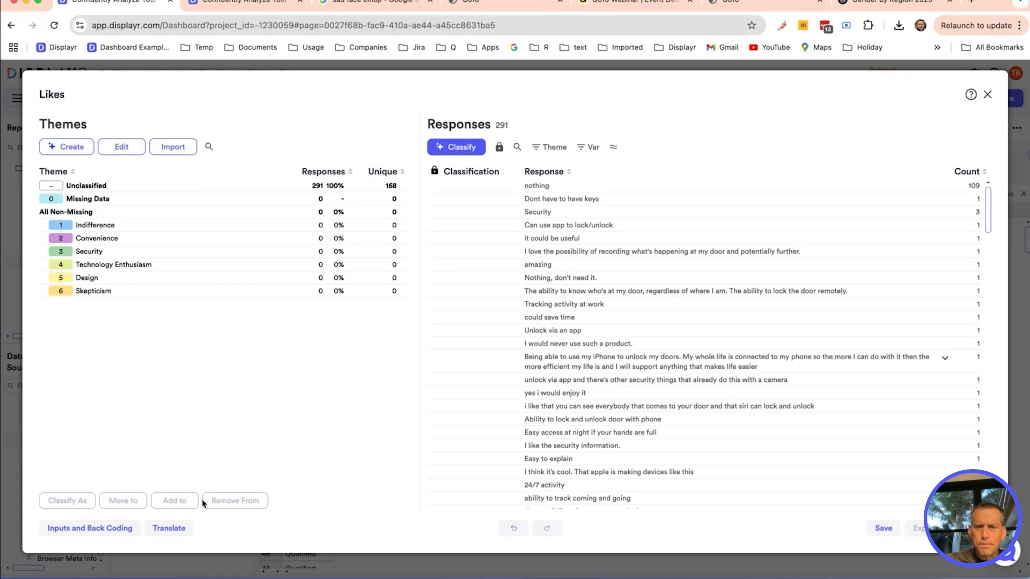
Step: Close the Likes categorization and the Data Editor, and open the "Younger people are much more likely to buy" page
{"action": "left_click", "coordinate": [559, 183]}
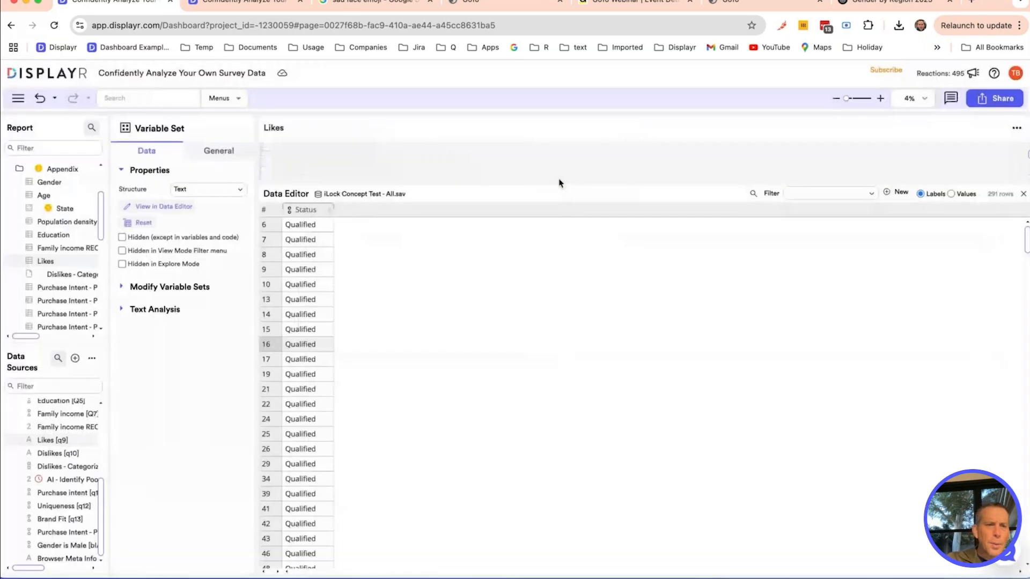
{"action": "left_click", "coordinate": [1023, 195]}
{"action": "scroll", "coordinate": [61, 210], "scroll_direction": "up", "scroll_amount": 3}
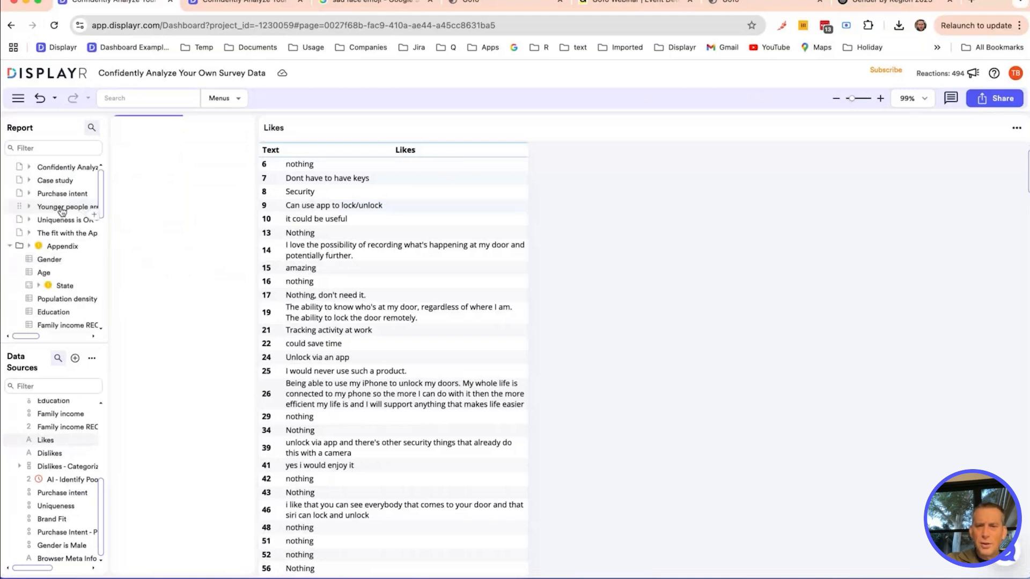
{"action": "left_click", "coordinate": [62, 209]}
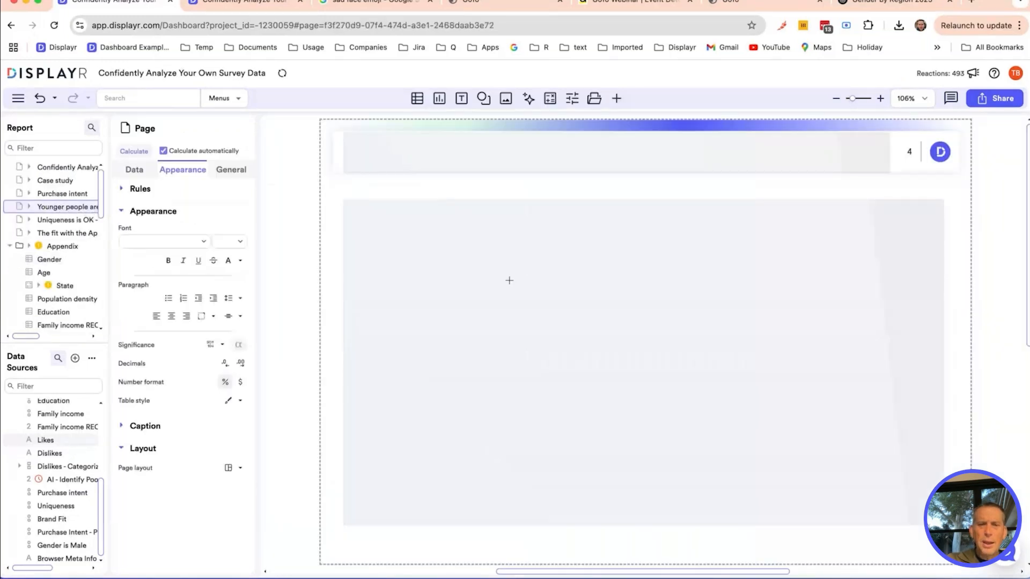
{"action": "scroll", "coordinate": [624, 515], "scroll_direction": "down", "scroll_amount": 3}
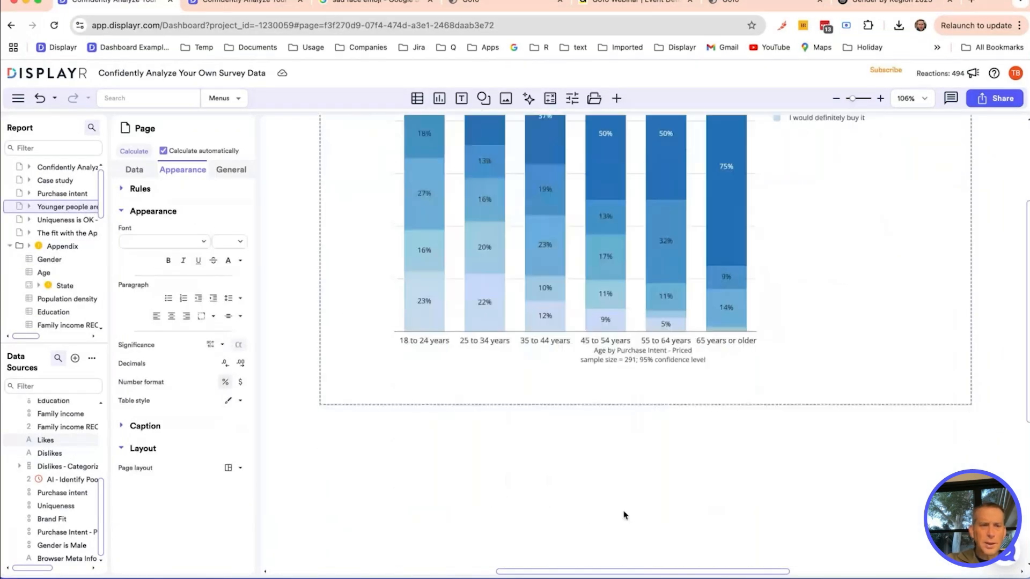
{"action": "scroll", "coordinate": [624, 515], "scroll_direction": "down", "scroll_amount": 1}
{"action": "scroll", "coordinate": [624, 515], "scroll_direction": "up", "scroll_amount": 3}
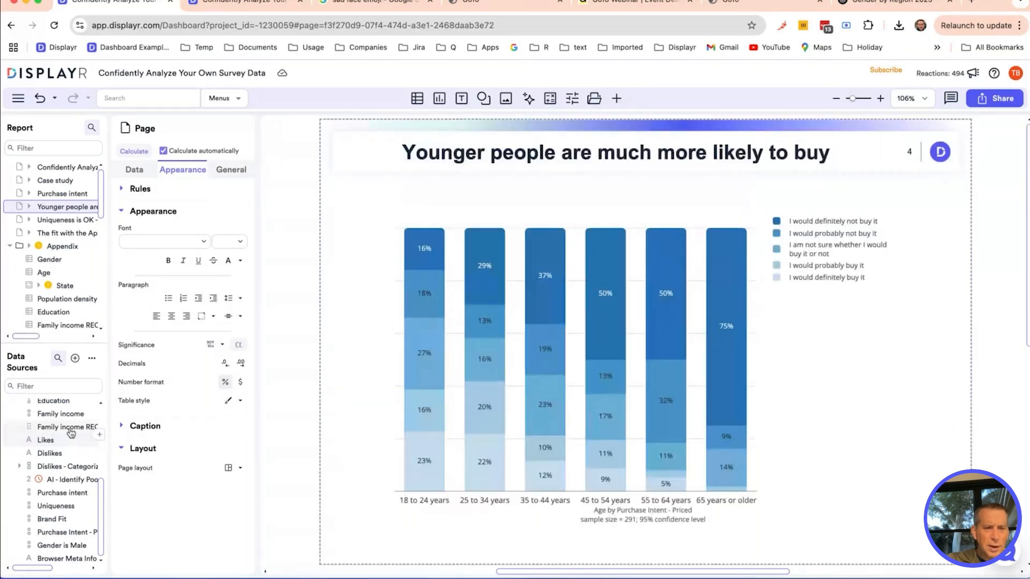
Step: Add an Age summary table below the purchase intent chart on the page
{"action": "scroll", "coordinate": [67, 454], "scroll_direction": "up", "scroll_amount": 3}
{"action": "scroll", "coordinate": [64, 473], "scroll_direction": "up", "scroll_amount": 5}
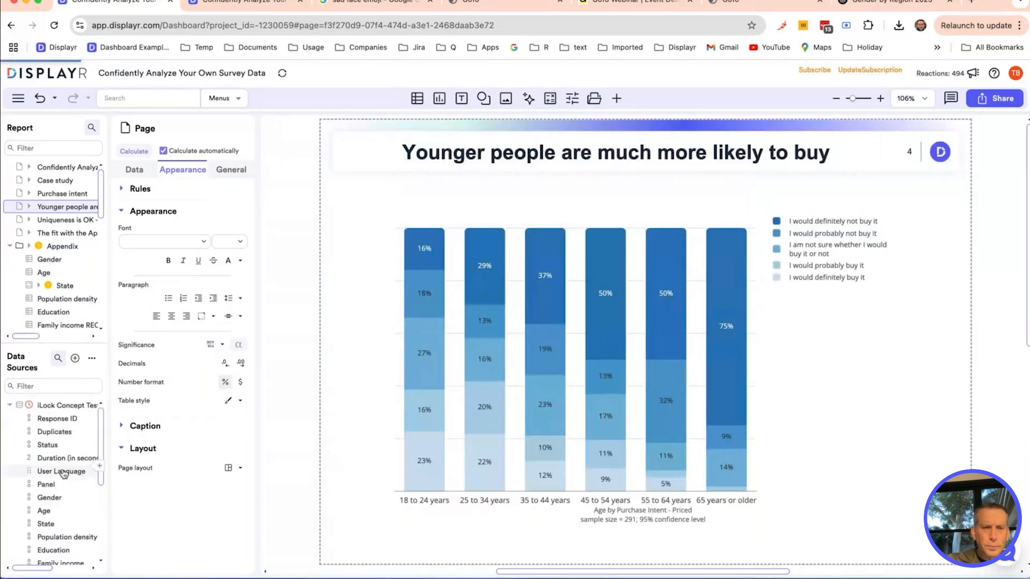
{"action": "left_click", "coordinate": [58, 512]}
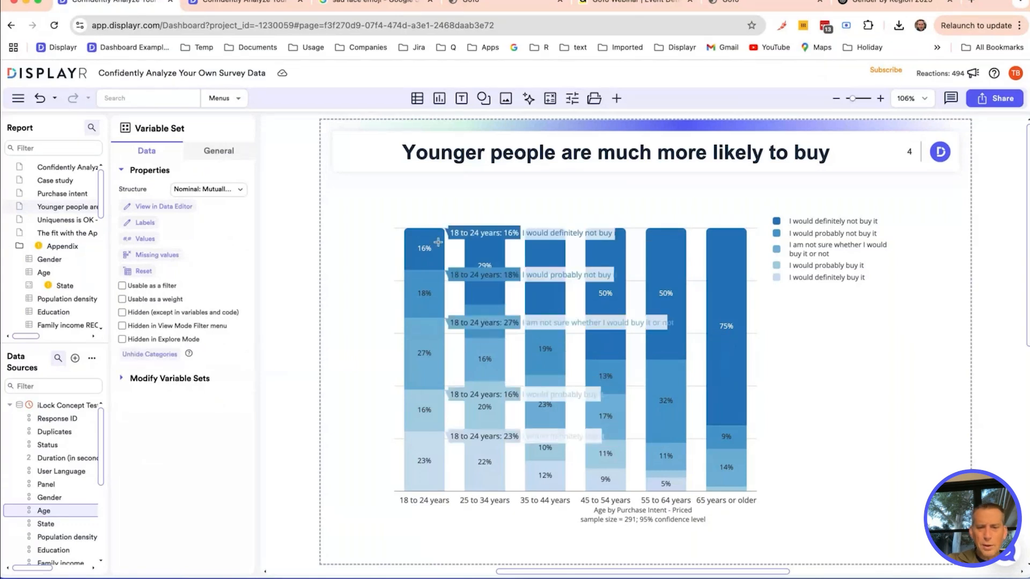
{"action": "left_click_drag", "start_coordinate": [44, 511], "coordinate": [384, 552]}
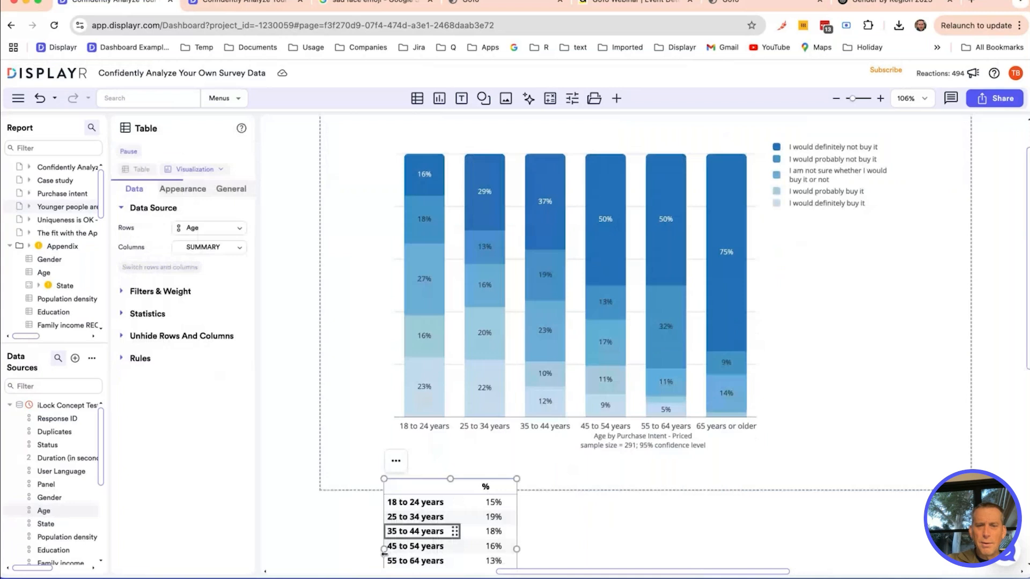
{"action": "scroll", "coordinate": [384, 555], "scroll_direction": "down", "scroll_amount": 5}
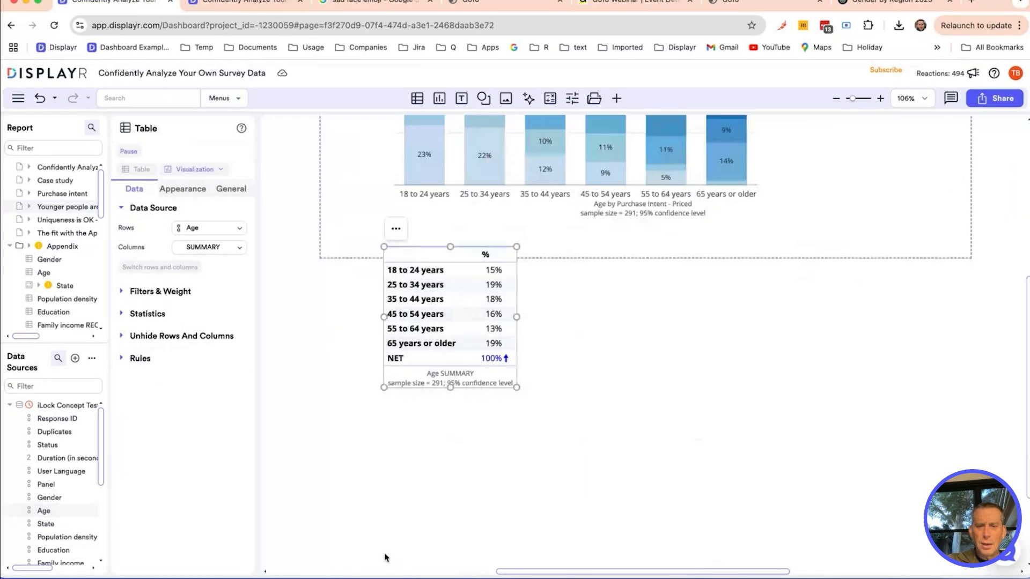
{"action": "scroll", "coordinate": [384, 558], "scroll_direction": "up", "scroll_amount": 1}
Step: Combine the "45 to 54 years" and "55 to 64 years" categories in the new Age table and check the chart above
{"action": "left_click_drag", "start_coordinate": [429, 402], "coordinate": [454, 384]}
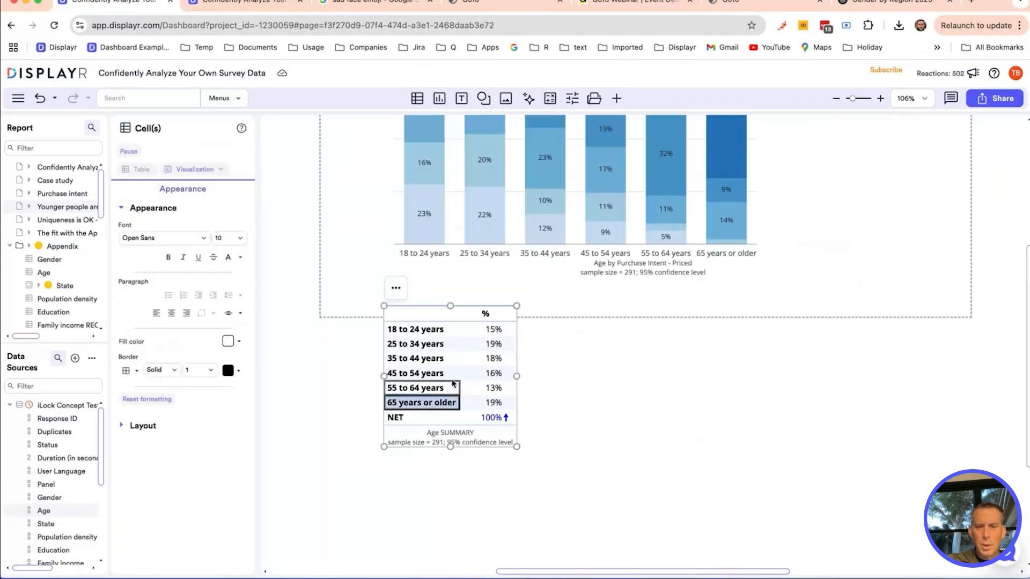
{"action": "left_click", "coordinate": [454, 374]}
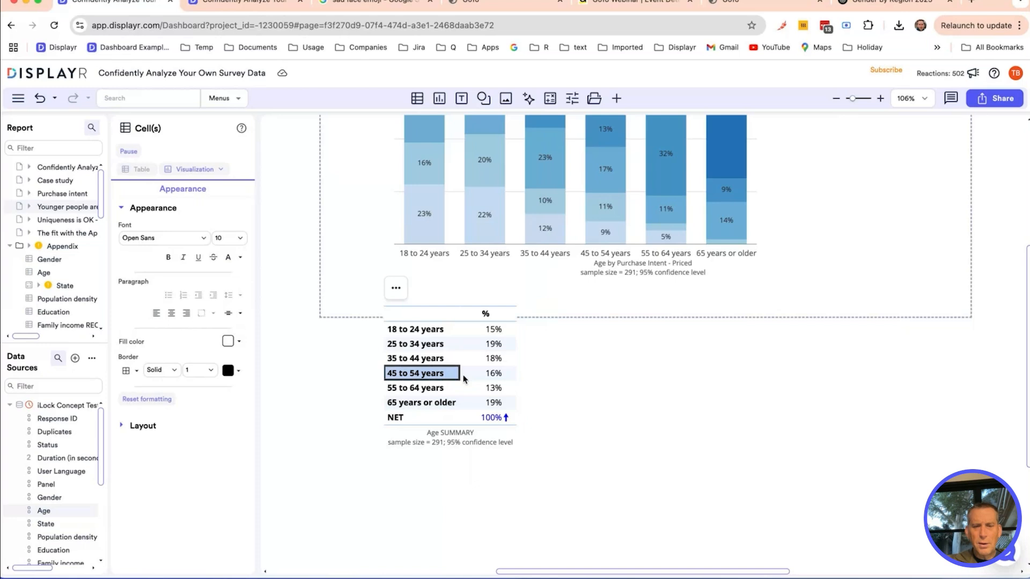
{"action": "left_click_drag", "start_coordinate": [465, 378], "coordinate": [452, 391]}
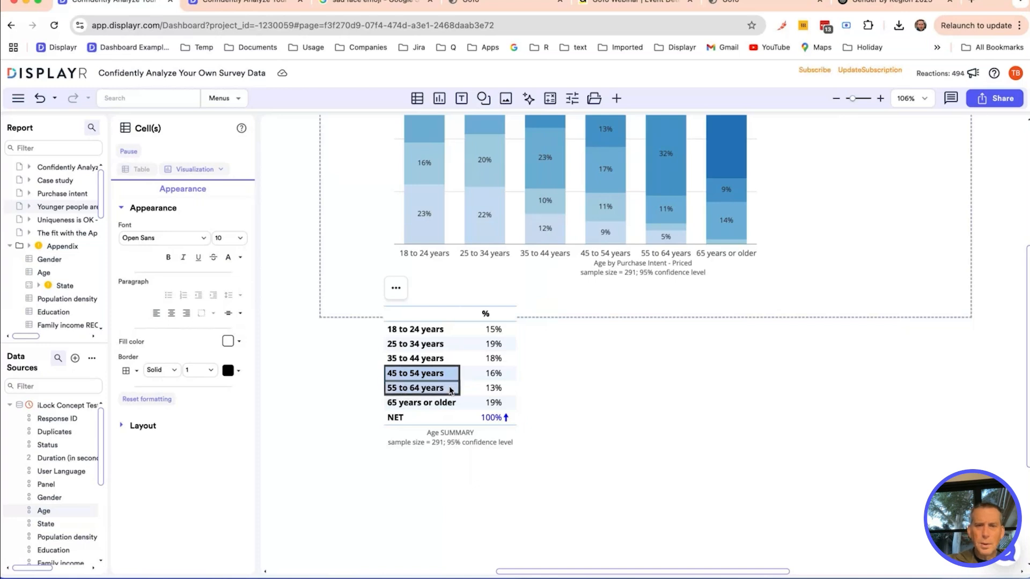
{"action": "right_click", "coordinate": [451, 390]}
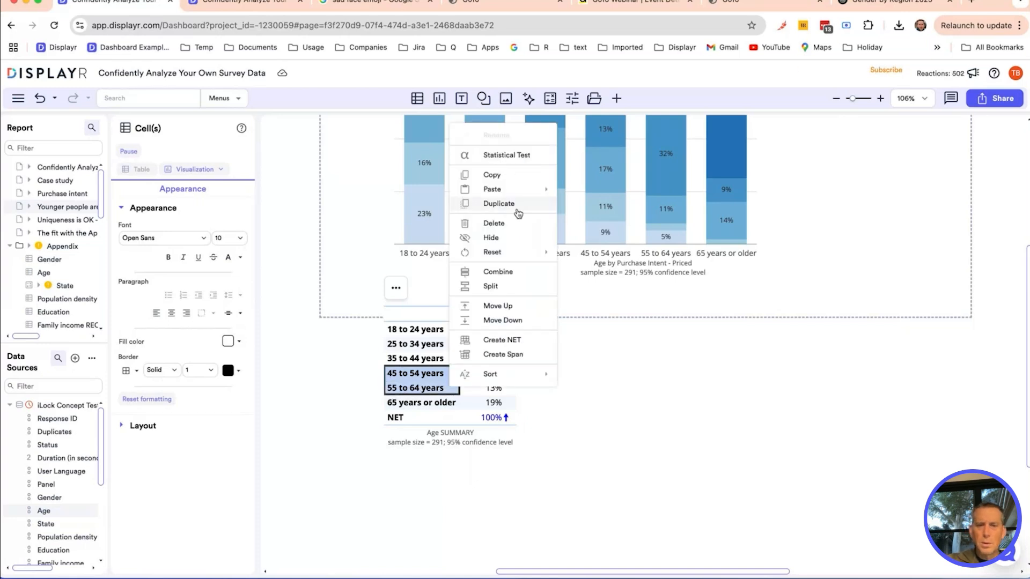
{"action": "left_click", "coordinate": [509, 272]}
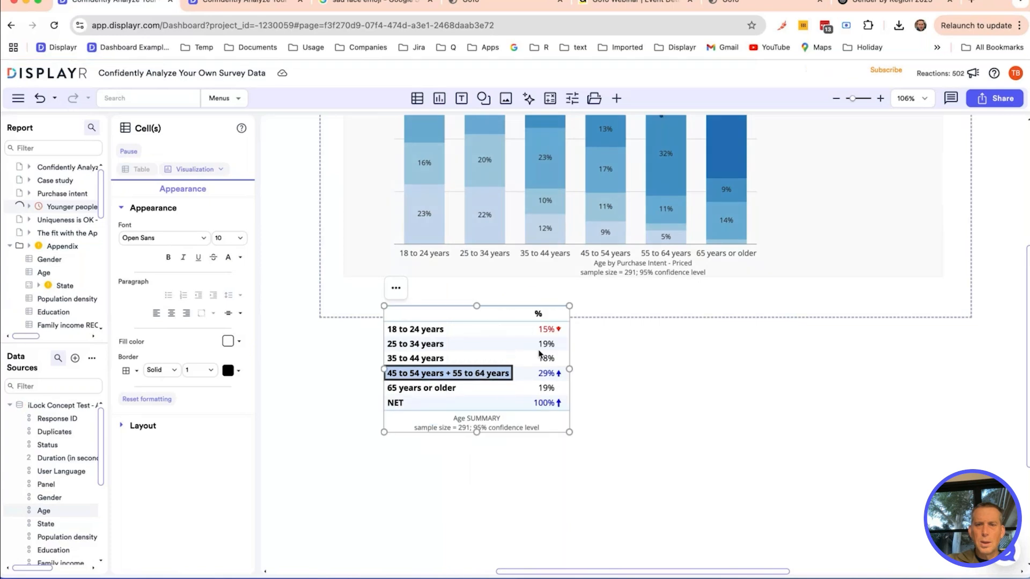
{"action": "scroll", "coordinate": [541, 352], "scroll_direction": "up", "scroll_amount": 4}
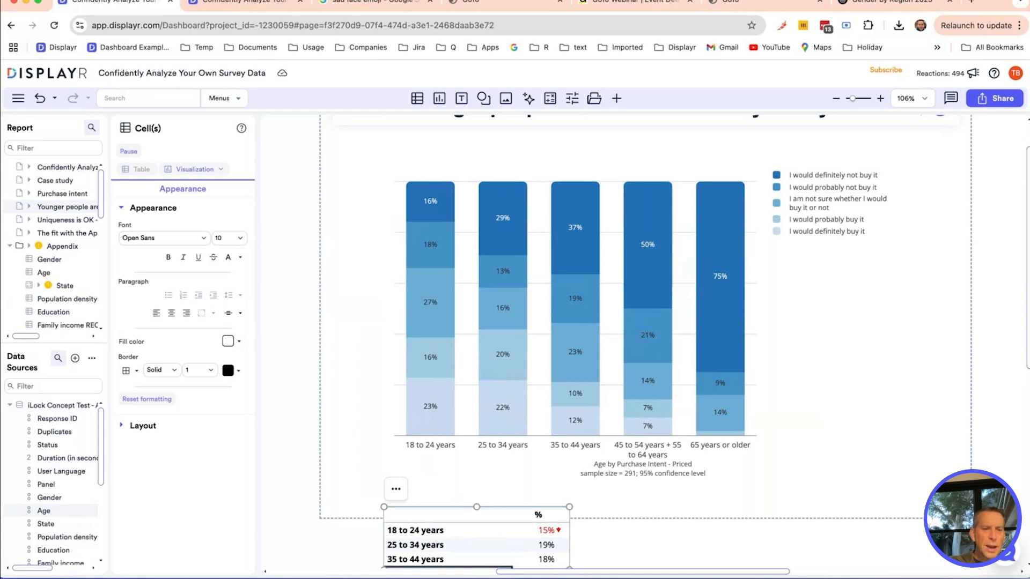
Step: Show the iLock Concept Test data set's general properties and the available sources for adding another data set
{"action": "left_click", "coordinate": [54, 405]}
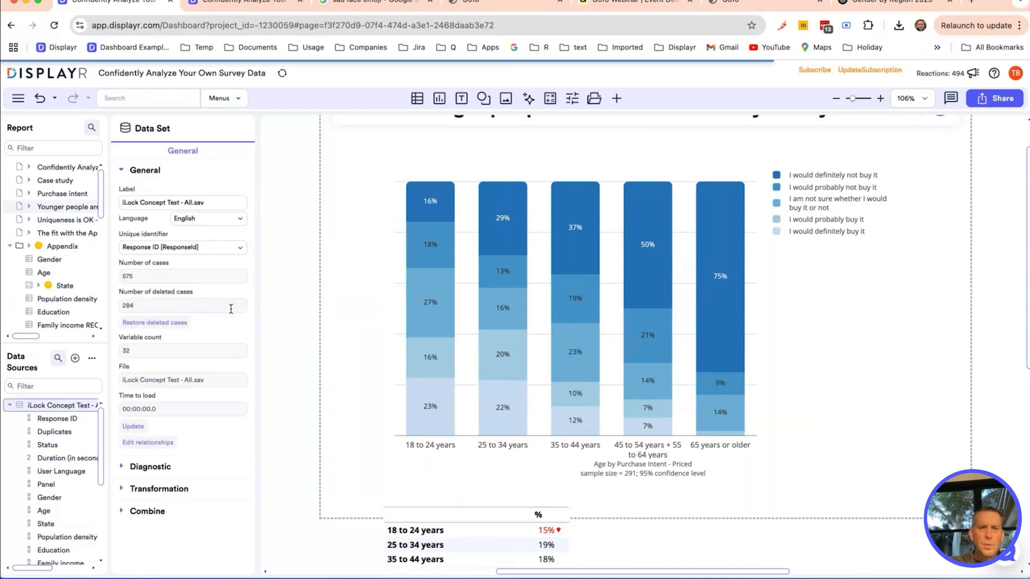
{"action": "left_click", "coordinate": [75, 358]}
{"action": "scroll", "coordinate": [393, 354], "scroll_direction": "down", "scroll_amount": 2}
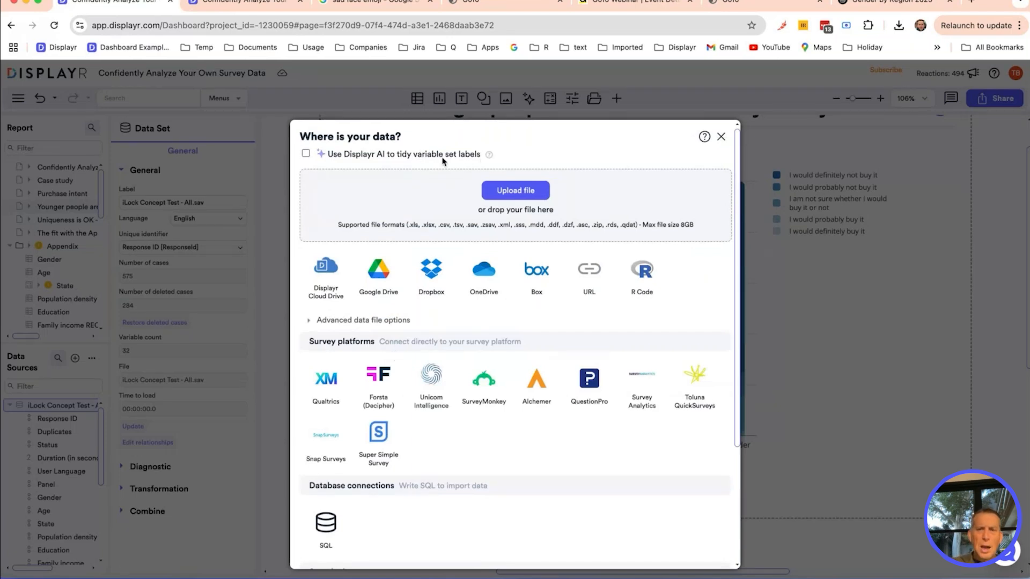
{"action": "left_click", "coordinate": [721, 136]}
Step: Show which AI items can be inserted on the page
{"action": "mouse_move", "coordinate": [58, 443]}
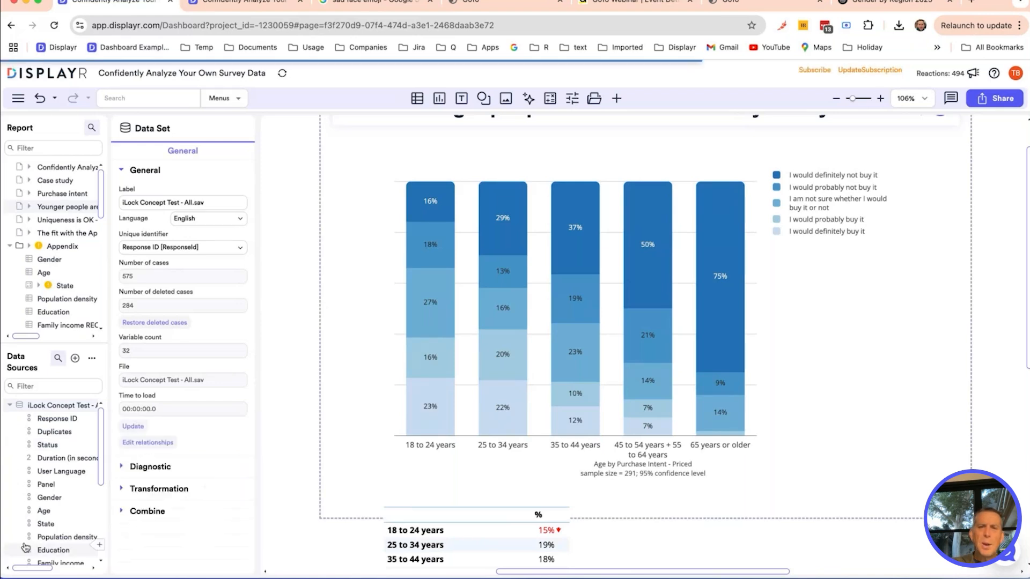
{"action": "mouse_move", "coordinate": [38, 550]}
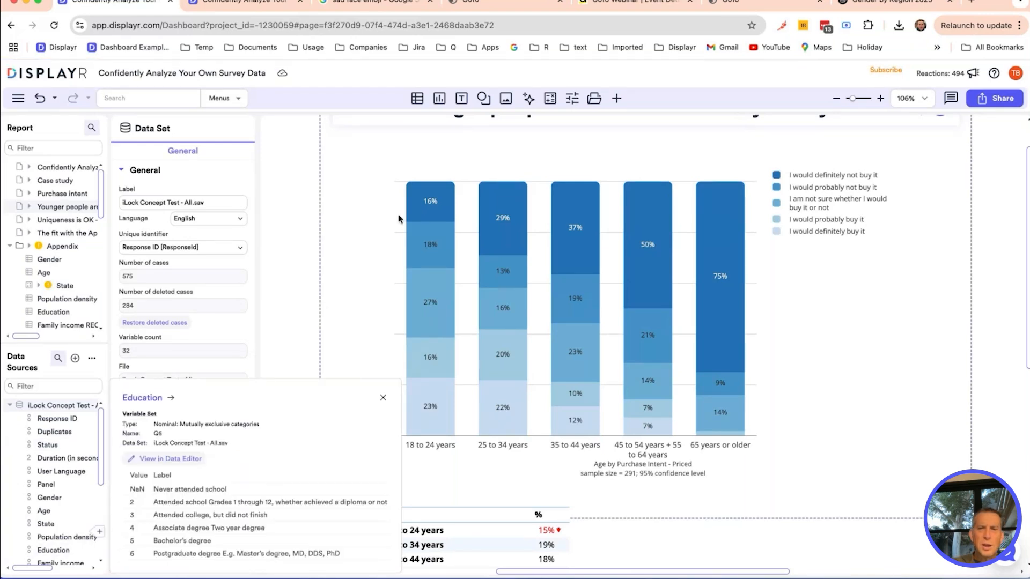
{"action": "left_click", "coordinate": [529, 102]}
{"action": "left_click", "coordinate": [529, 100]}
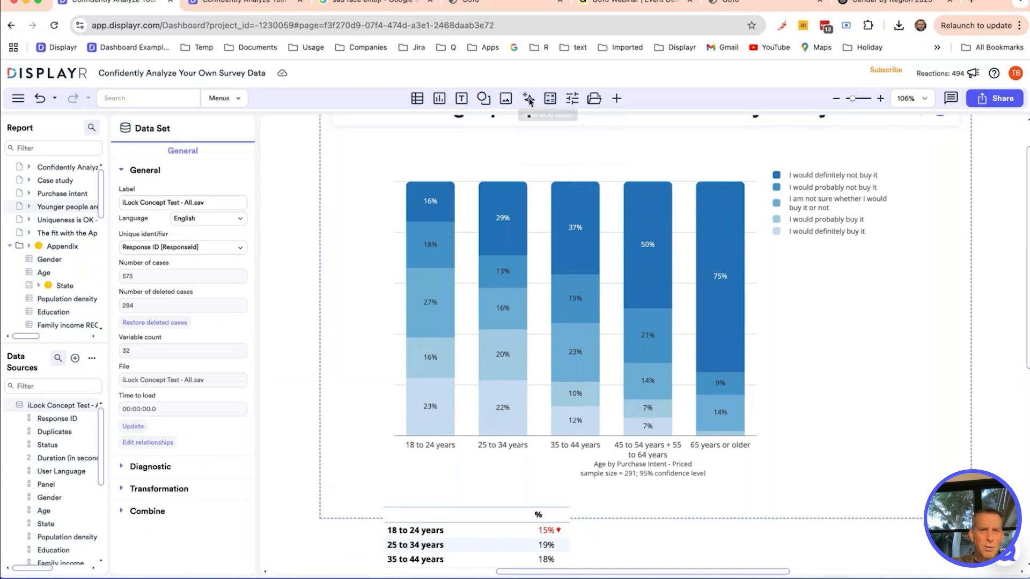
{"action": "left_click", "coordinate": [529, 100]}
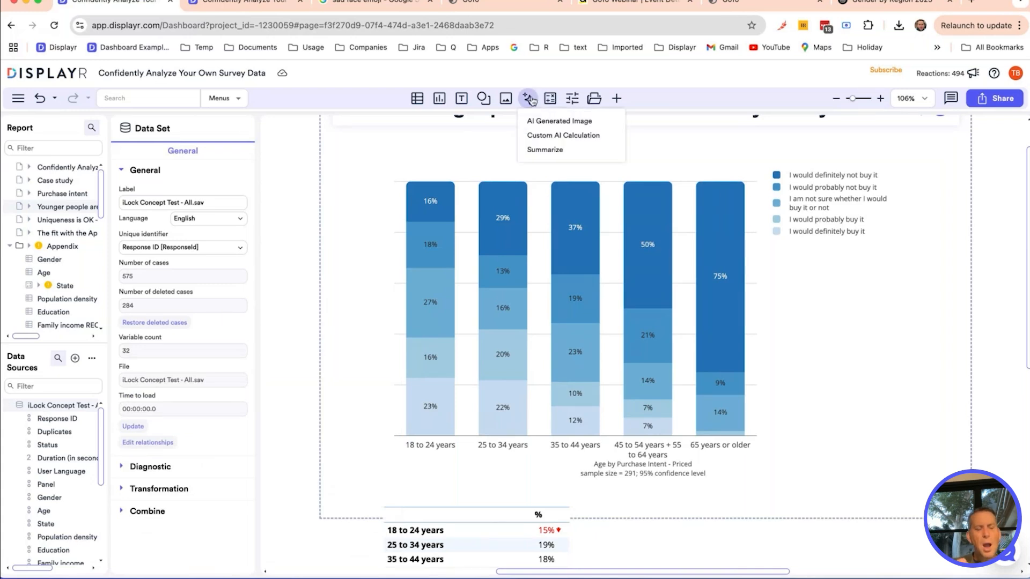
{"action": "left_click", "coordinate": [529, 101]}
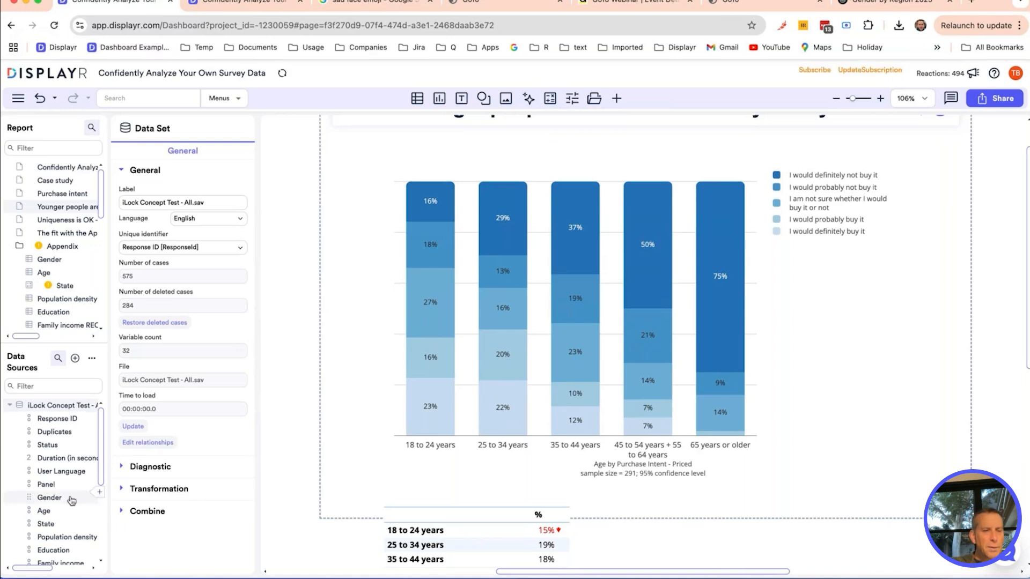
{"action": "mouse_move", "coordinate": [72, 501]}
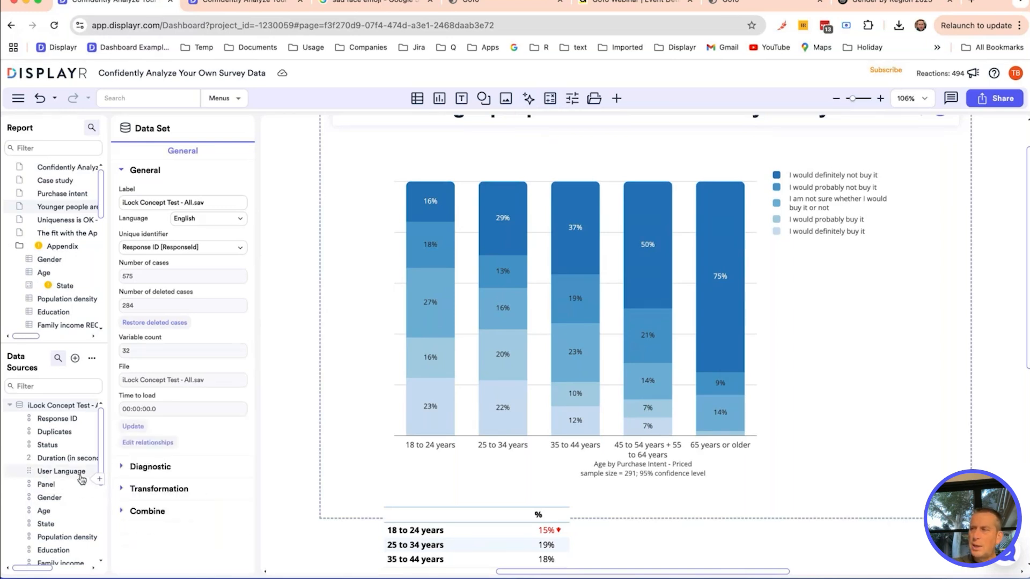
{"action": "mouse_move", "coordinate": [81, 479]}
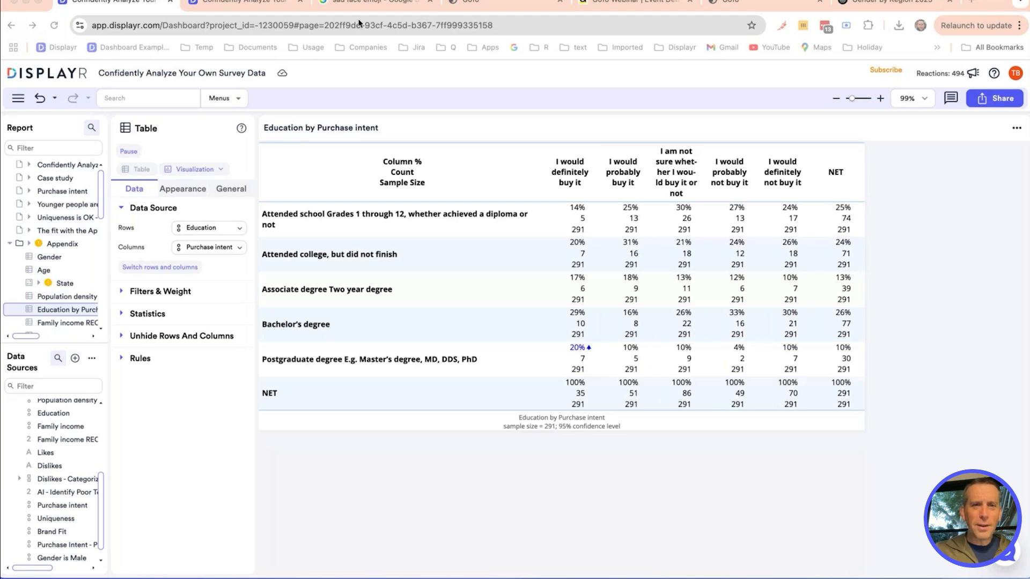
Step: Switch to the browser page with the emoji search and open the displayr.com website there
{"action": "left_click", "coordinate": [388, 1]}
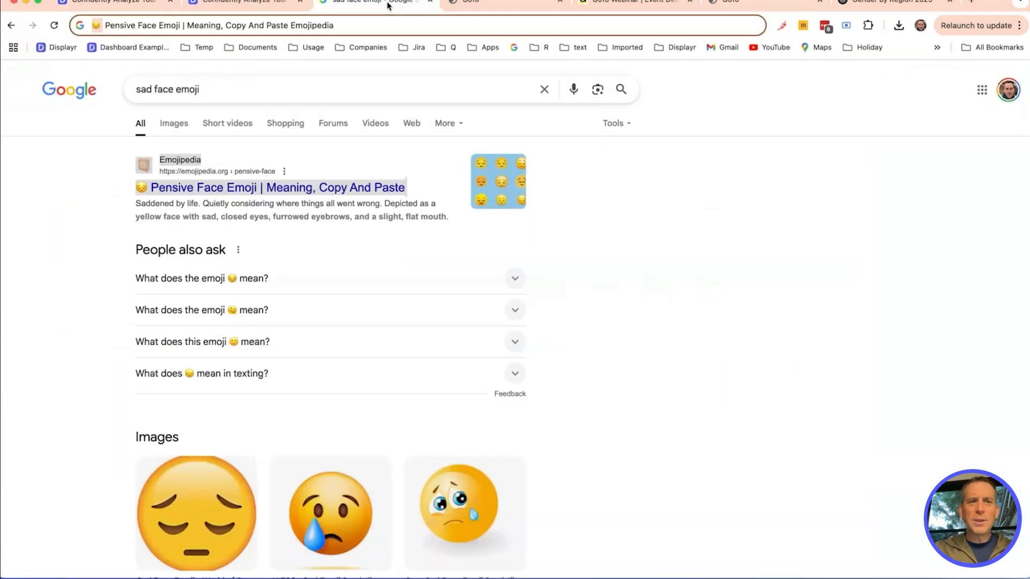
{"action": "type", "text": "dis"}
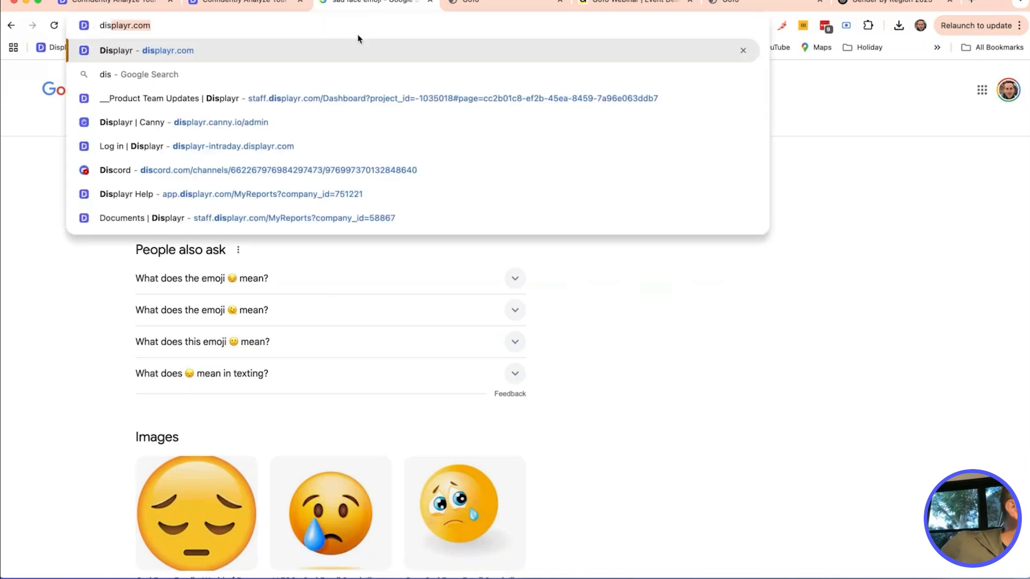
{"action": "key", "text": "Return"}
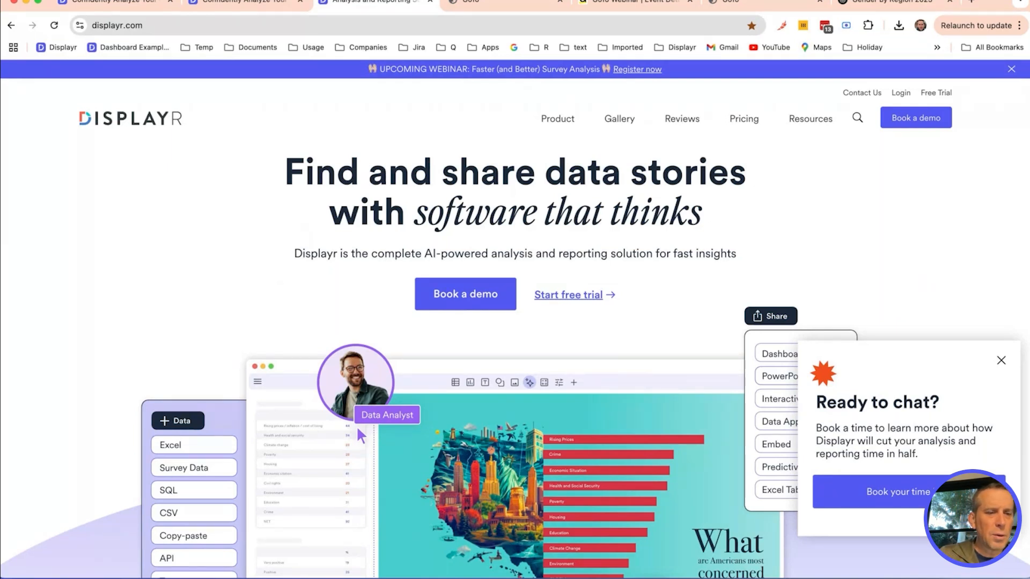
Step: Return to the survey report and show the Combine options of the iLock Concept Test data set
{"action": "left_click", "coordinate": [112, 2]}
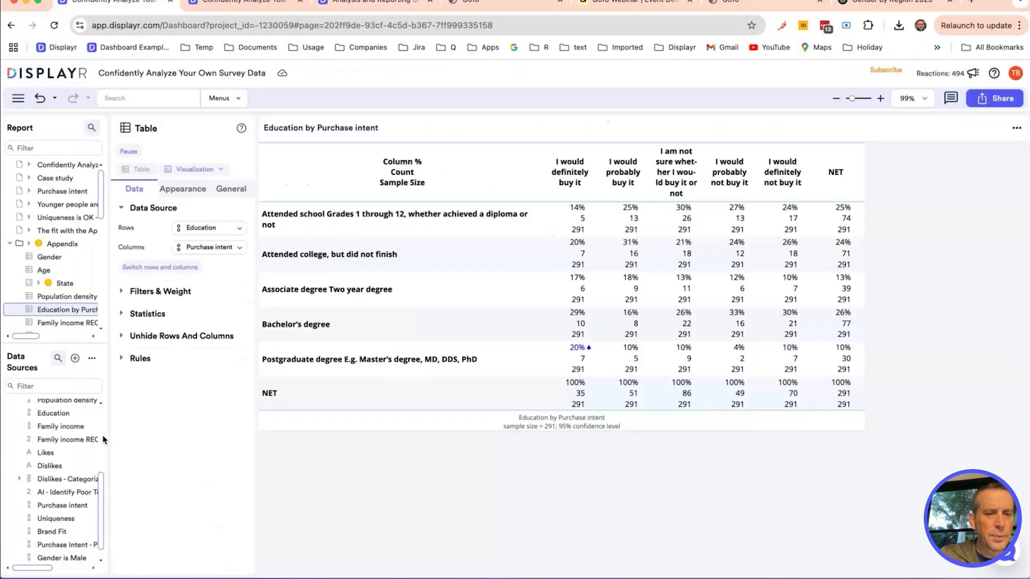
{"action": "scroll", "coordinate": [65, 440], "scroll_direction": "up", "scroll_amount": 5}
{"action": "left_click", "coordinate": [59, 405]}
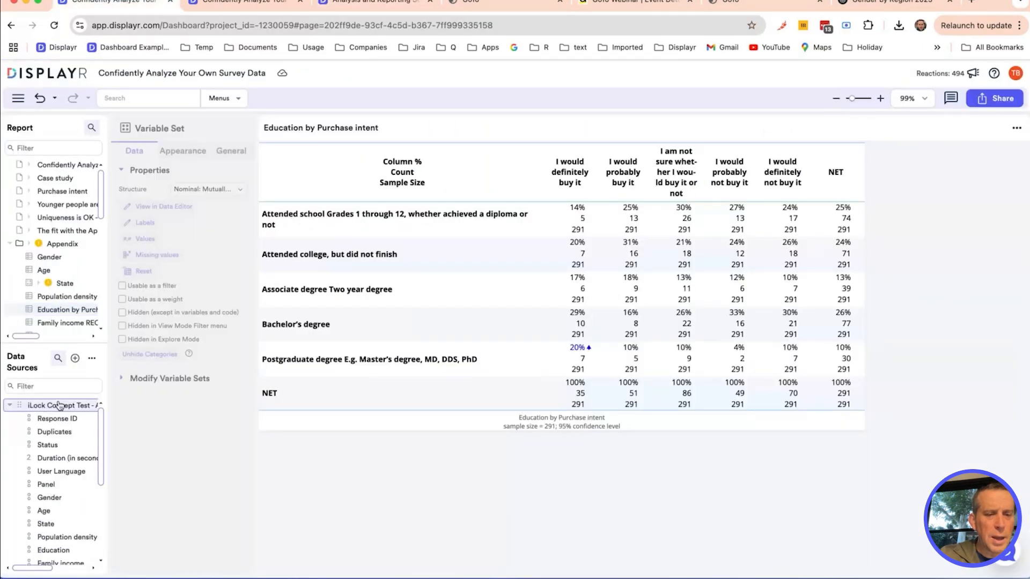
{"action": "left_click", "coordinate": [137, 511]}
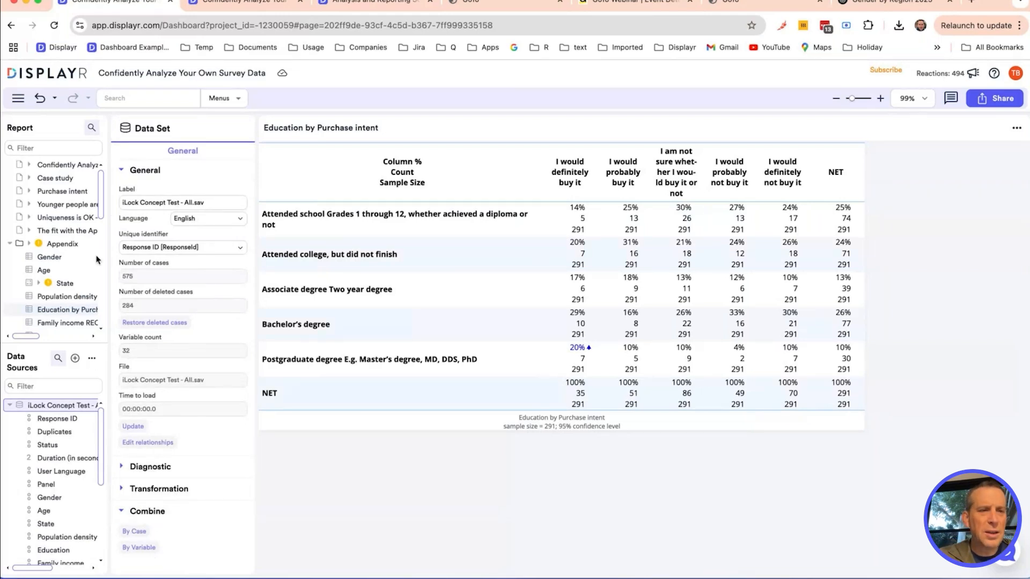
Step: Select the five pages from Case study through the fit page and show the actions available for them
{"action": "left_click", "coordinate": [55, 179]}
{"action": "left_click", "coordinate": [50, 231], "text": "shift"}
{"action": "right_click", "coordinate": [49, 232]}
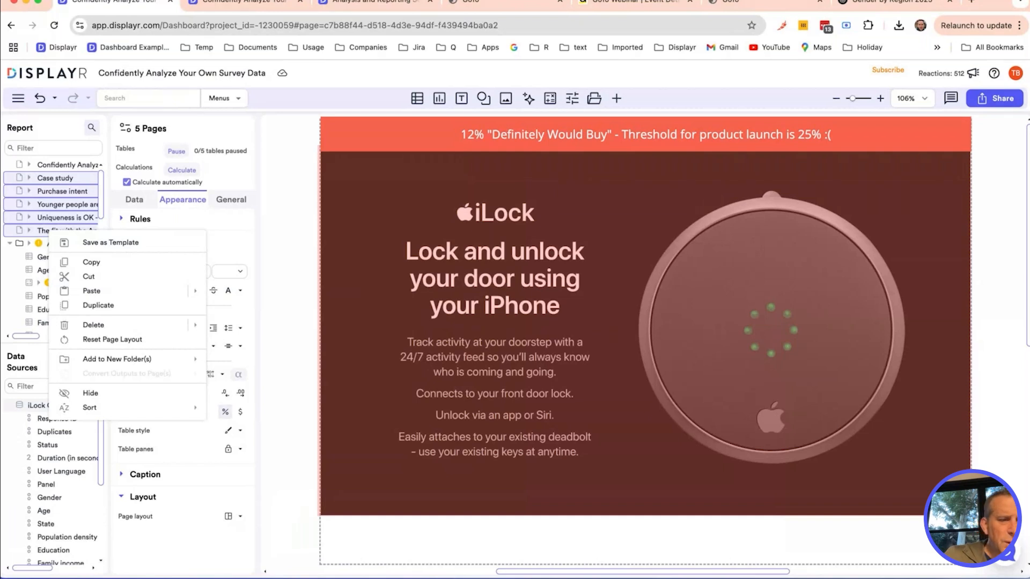
{"action": "left_click", "coordinate": [333, 325]}
Step: Create a variable combining State into United States regions and add its summary table to the start of the Appendix
{"action": "scroll", "coordinate": [68, 507], "scroll_direction": "down", "scroll_amount": 2}
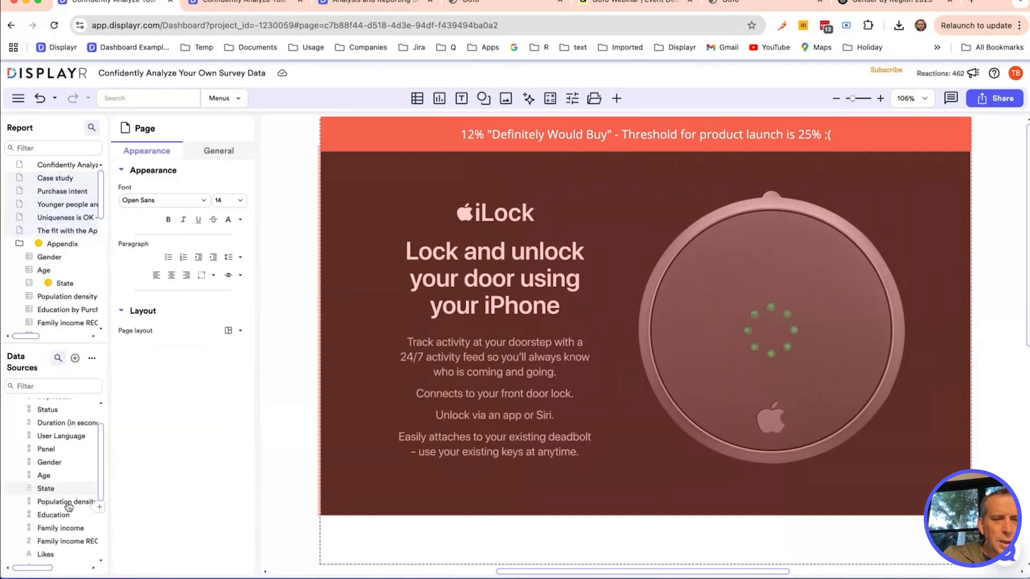
{"action": "scroll", "coordinate": [68, 507], "scroll_direction": "down", "scroll_amount": 1}
{"action": "left_click", "coordinate": [54, 474]}
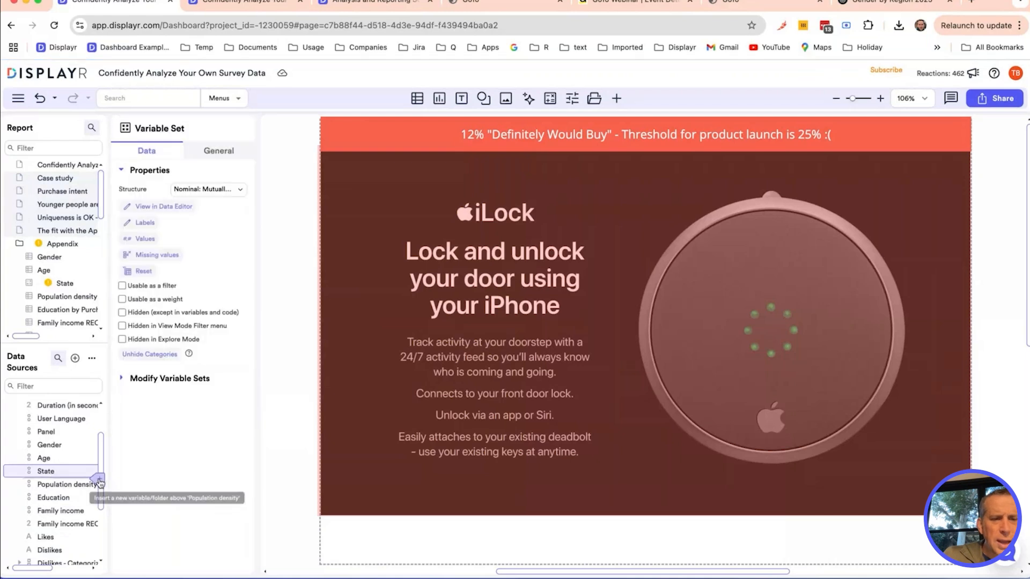
{"action": "left_click", "coordinate": [100, 480]}
{"action": "mouse_move", "coordinate": [184, 436]}
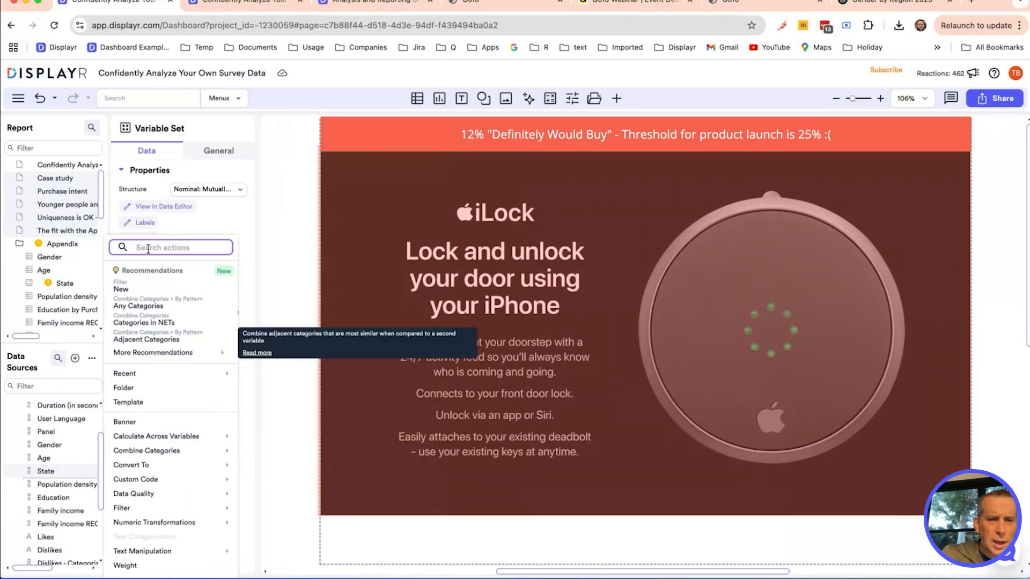
{"action": "type", "text": "region"}
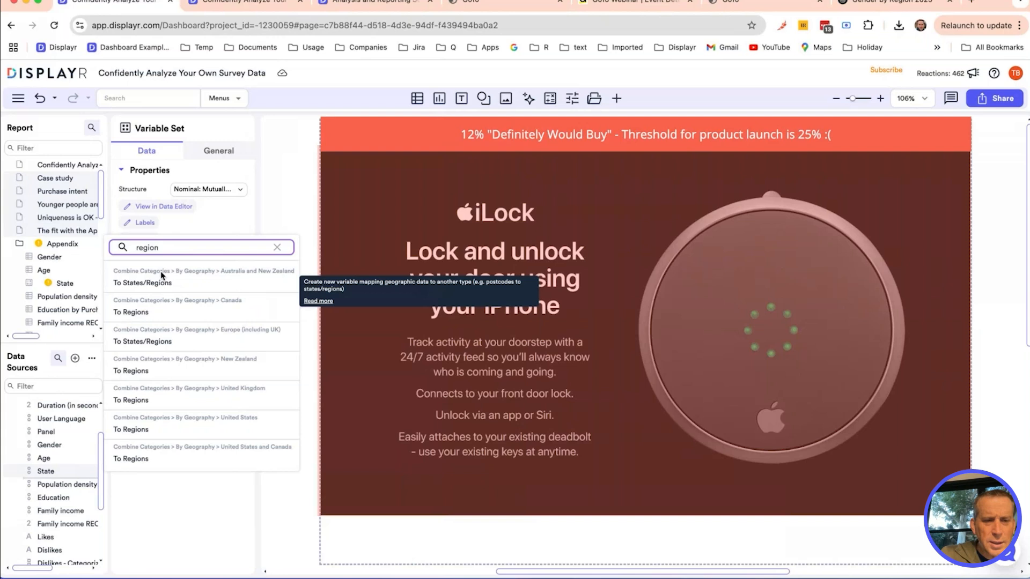
{"action": "left_click", "coordinate": [137, 431]}
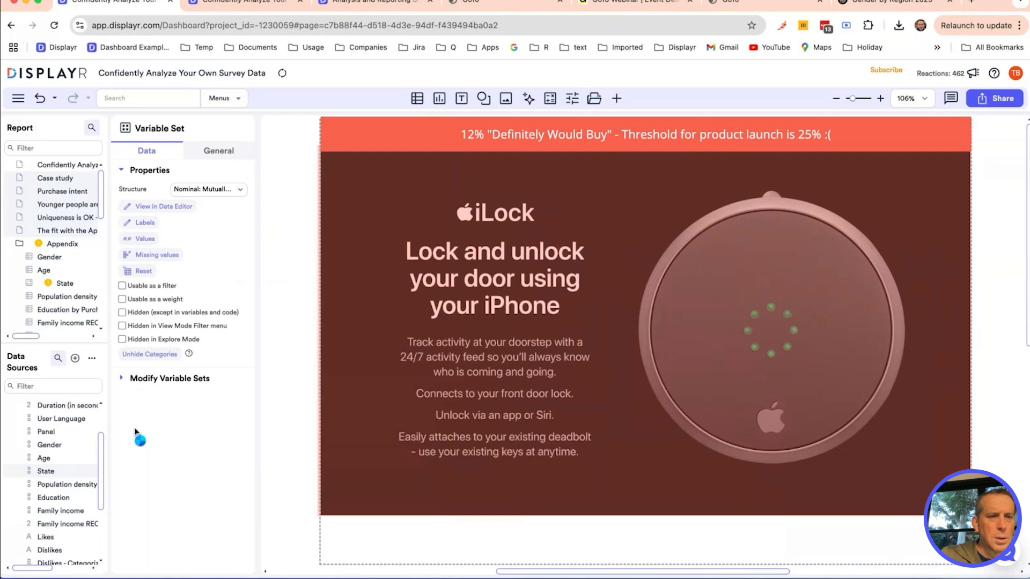
{"action": "left_click", "coordinate": [65, 484]}
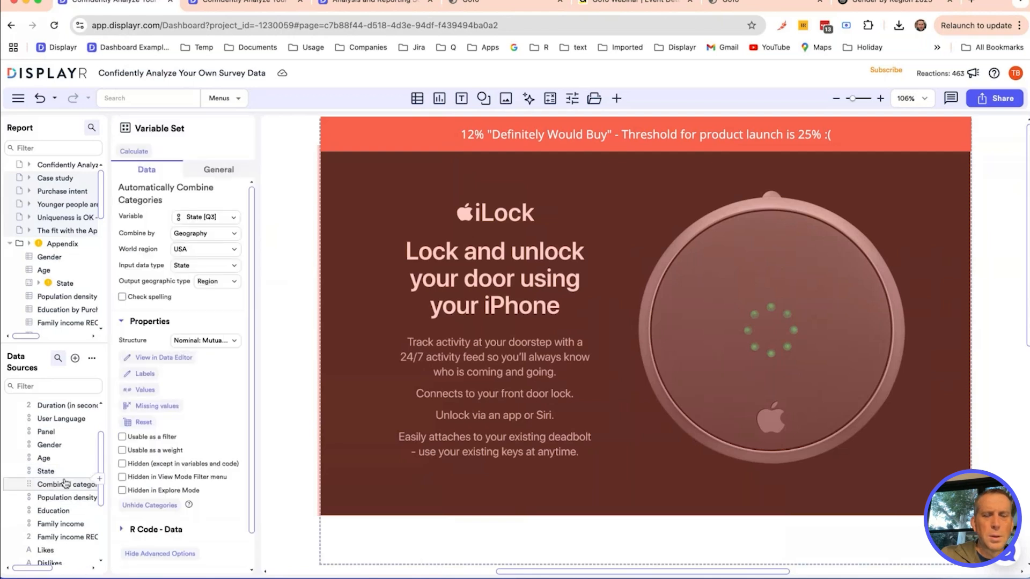
{"action": "left_click_drag", "start_coordinate": [65, 484], "coordinate": [70, 256]}
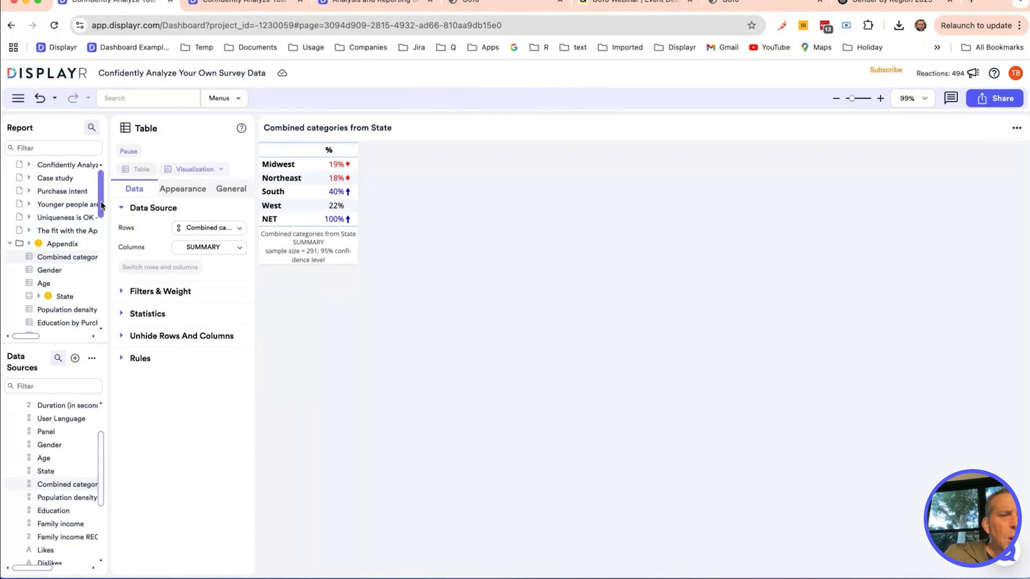
Step: Generate view-only crosstabs of all listed variables by Gender and Age above the Appendix, and open User Language by Age
{"action": "left_click_drag", "start_coordinate": [101, 204], "coordinate": [103, 186]}
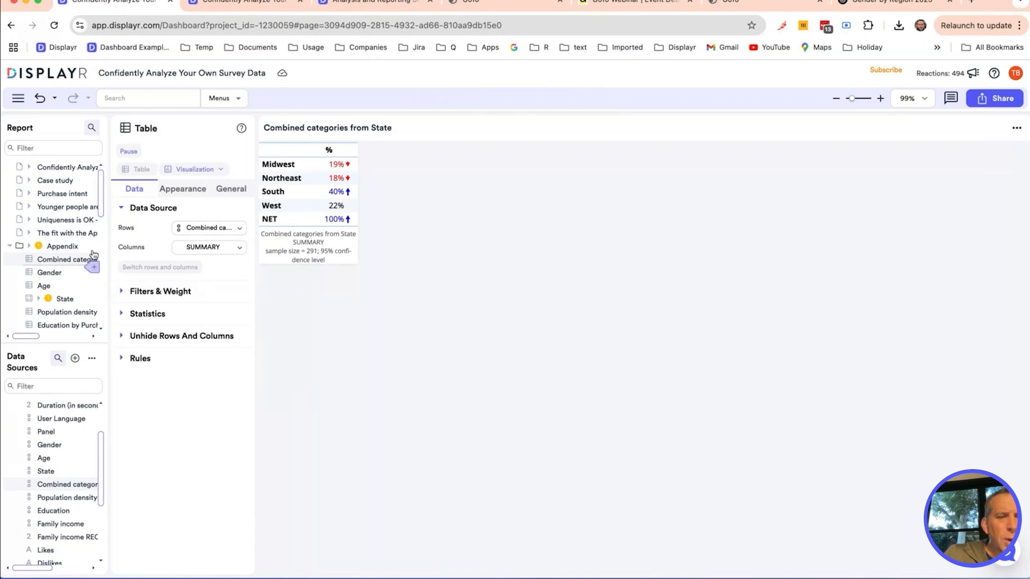
{"action": "left_click_drag", "start_coordinate": [91, 260], "coordinate": [99, 244]}
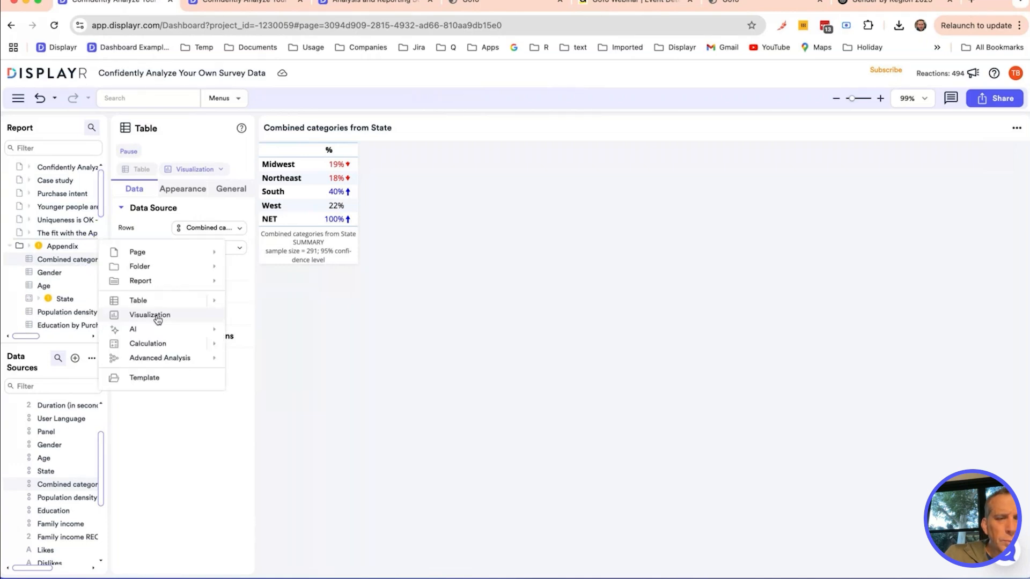
{"action": "mouse_move", "coordinate": [182, 283]}
{"action": "left_click", "coordinate": [260, 316]}
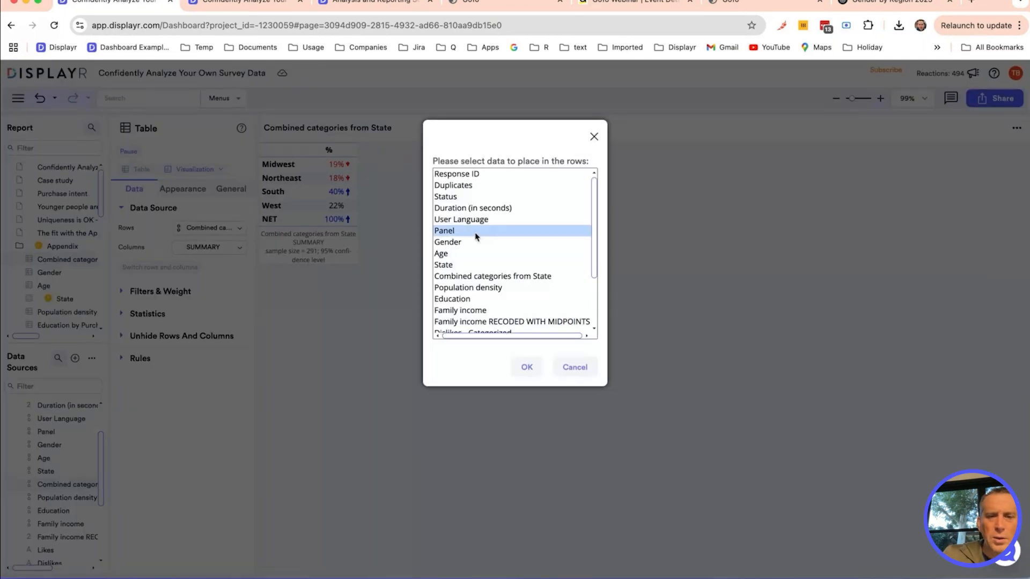
{"action": "key", "text": "super+a"}
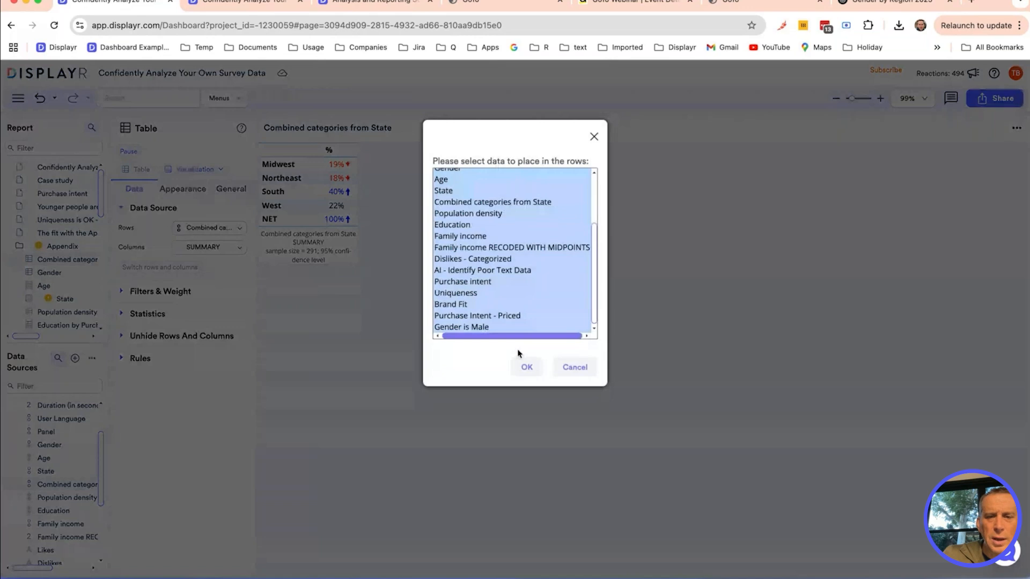
{"action": "left_click", "coordinate": [525, 367]}
{"action": "left_click", "coordinate": [445, 243]}
{"action": "left_click", "coordinate": [439, 254], "text": "shift"}
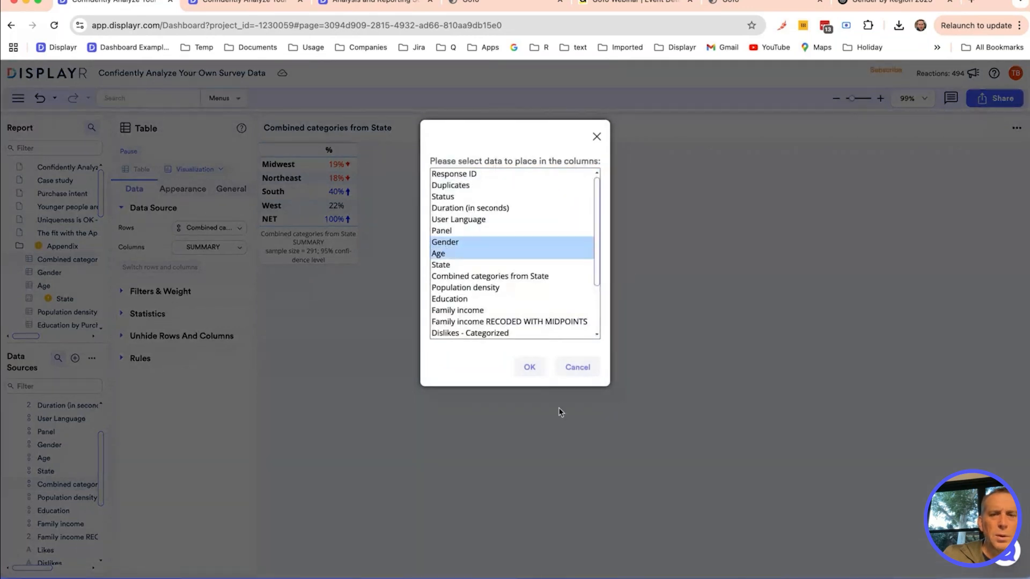
{"action": "left_click", "coordinate": [531, 367]}
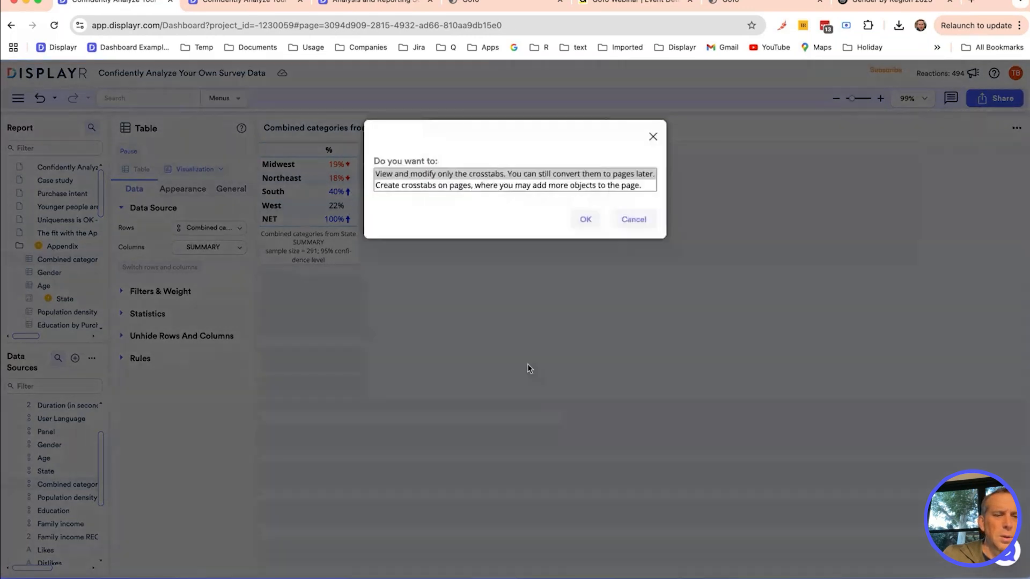
{"action": "left_click", "coordinate": [586, 218]}
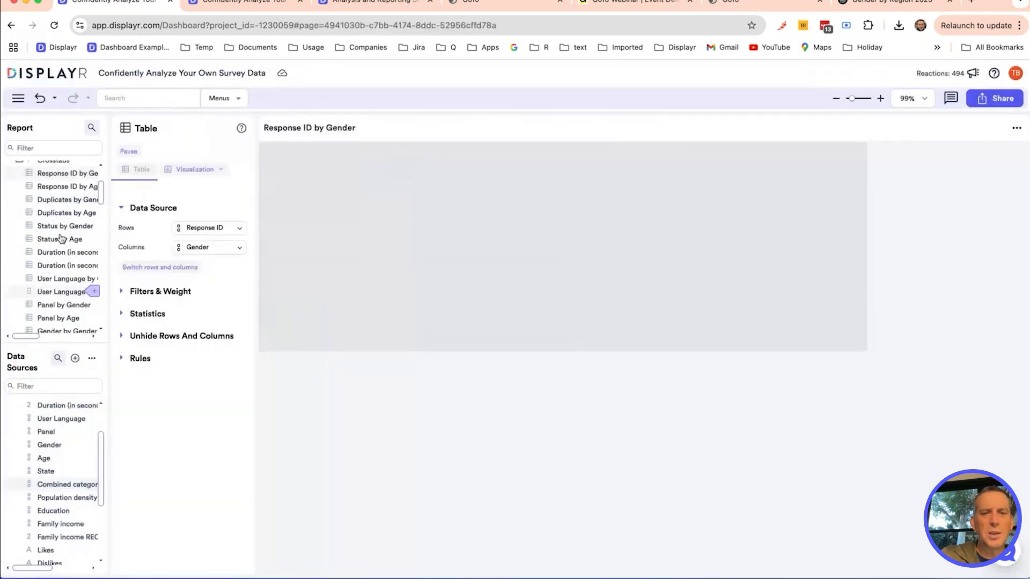
{"action": "scroll", "coordinate": [63, 252], "scroll_direction": "down", "scroll_amount": 2}
{"action": "left_click", "coordinate": [62, 253]}
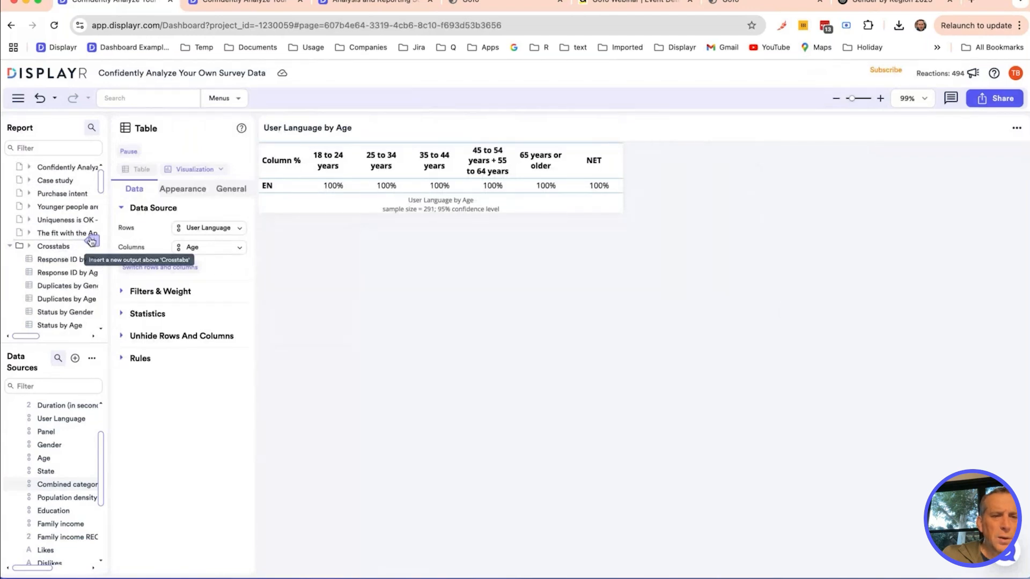
Step: Add a Purchase intent summary table at the start of the Crosstabs folder
{"action": "left_click", "coordinate": [92, 241]}
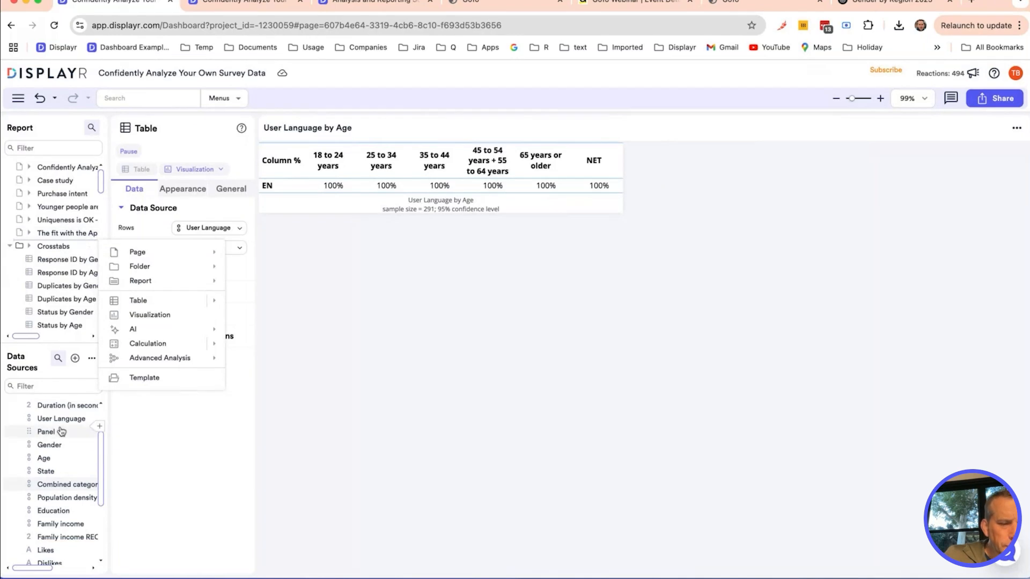
{"action": "mouse_move", "coordinate": [62, 430]}
{"action": "scroll", "coordinate": [61, 431], "scroll_direction": "up", "scroll_amount": 2}
{"action": "scroll", "coordinate": [62, 431], "scroll_direction": "down", "scroll_amount": 2}
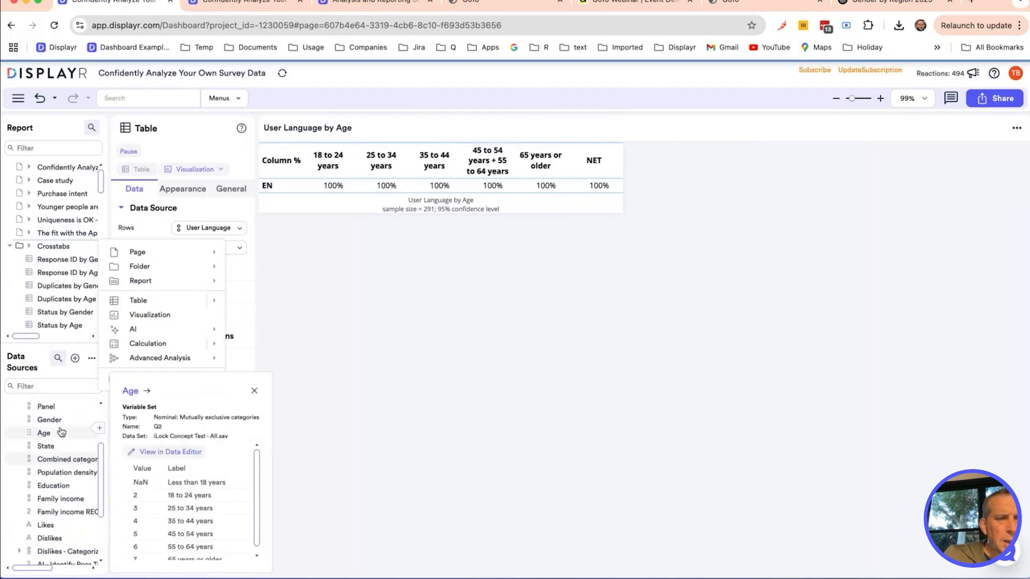
{"action": "scroll", "coordinate": [52, 480], "scroll_direction": "down", "scroll_amount": 3}
{"action": "left_click_drag", "start_coordinate": [54, 493], "coordinate": [75, 257]}
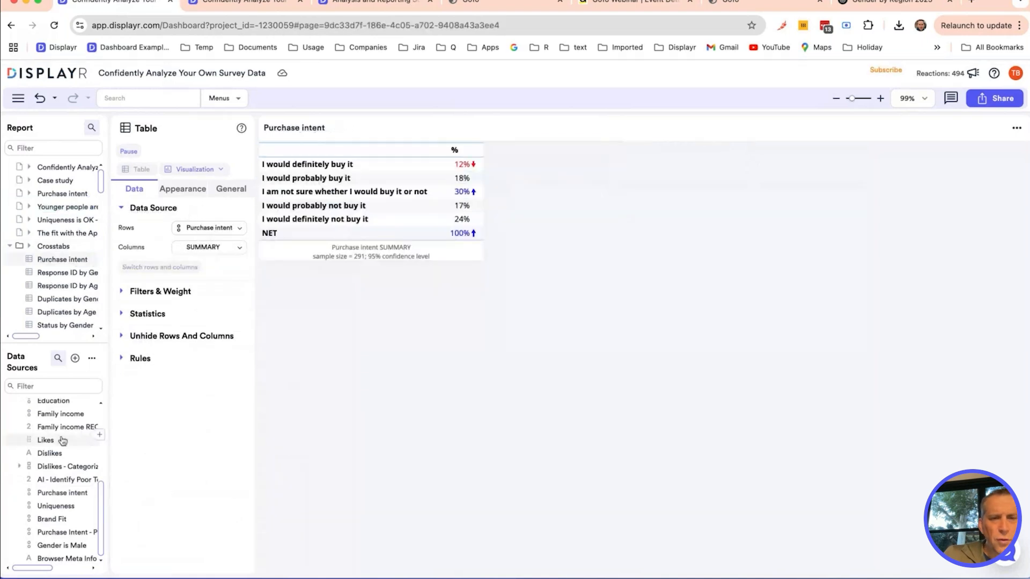
Step: Build a column banner of Gender, Age and Population density in the Purchase intent table
{"action": "scroll", "coordinate": [58, 441], "scroll_direction": "up", "scroll_amount": 3}
{"action": "scroll", "coordinate": [60, 461], "scroll_direction": "down", "scroll_amount": 1}
{"action": "left_click_drag", "start_coordinate": [64, 477], "coordinate": [412, 187]}
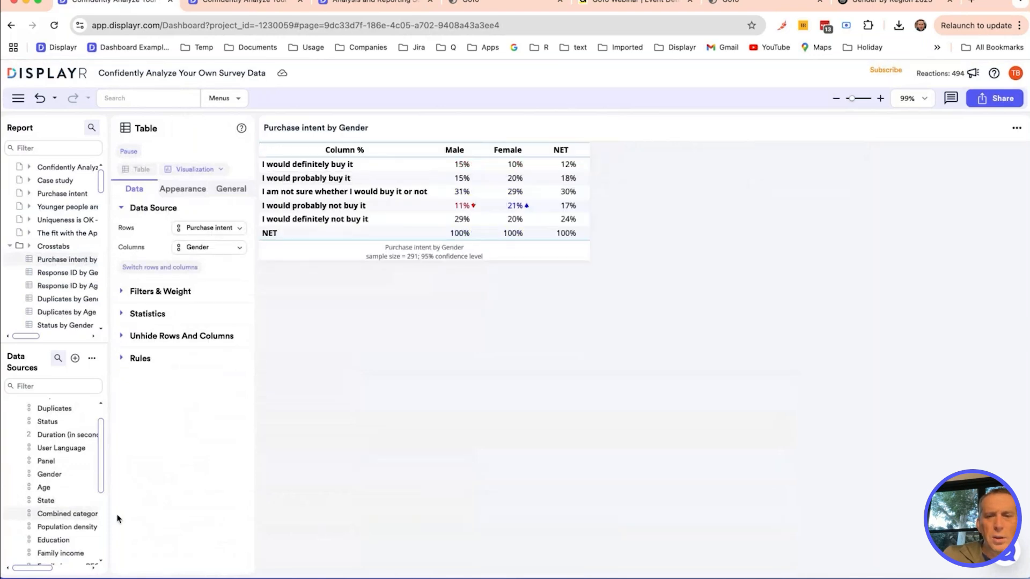
{"action": "left_click_drag", "start_coordinate": [45, 485], "coordinate": [394, 232]}
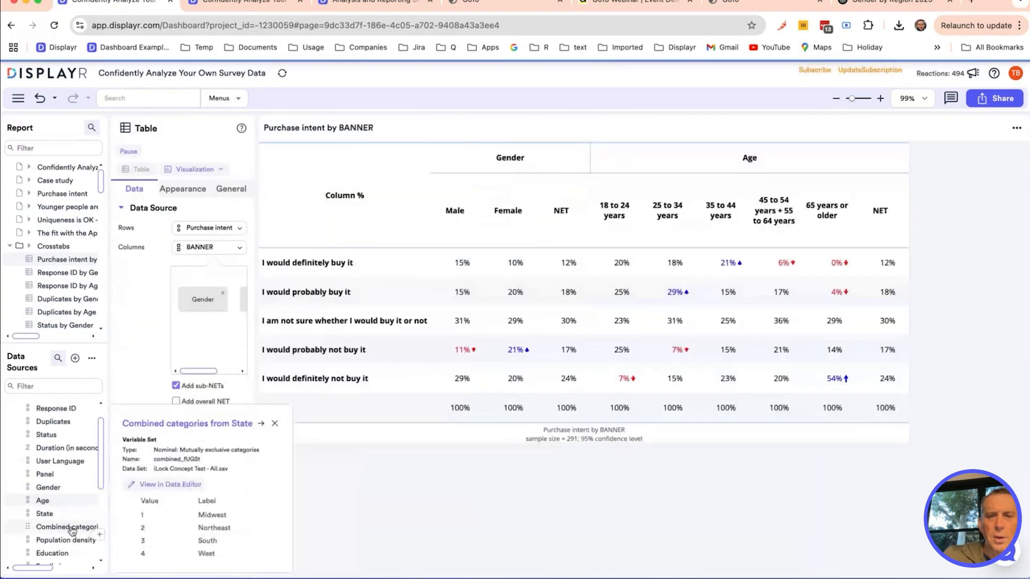
{"action": "left_click_drag", "start_coordinate": [75, 545], "coordinate": [493, 240]}
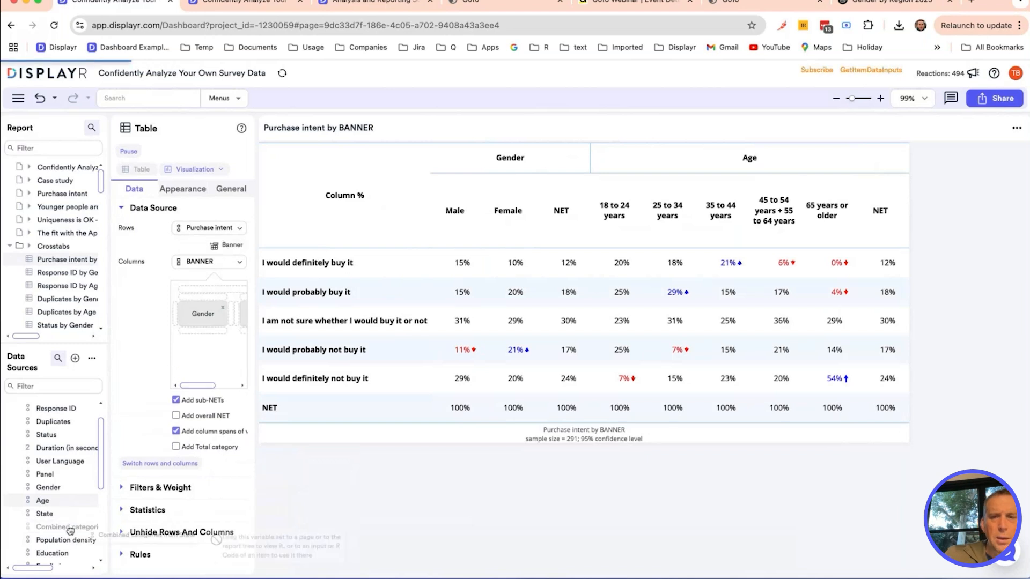
{"action": "left_click_drag", "start_coordinate": [66, 541], "coordinate": [489, 236]}
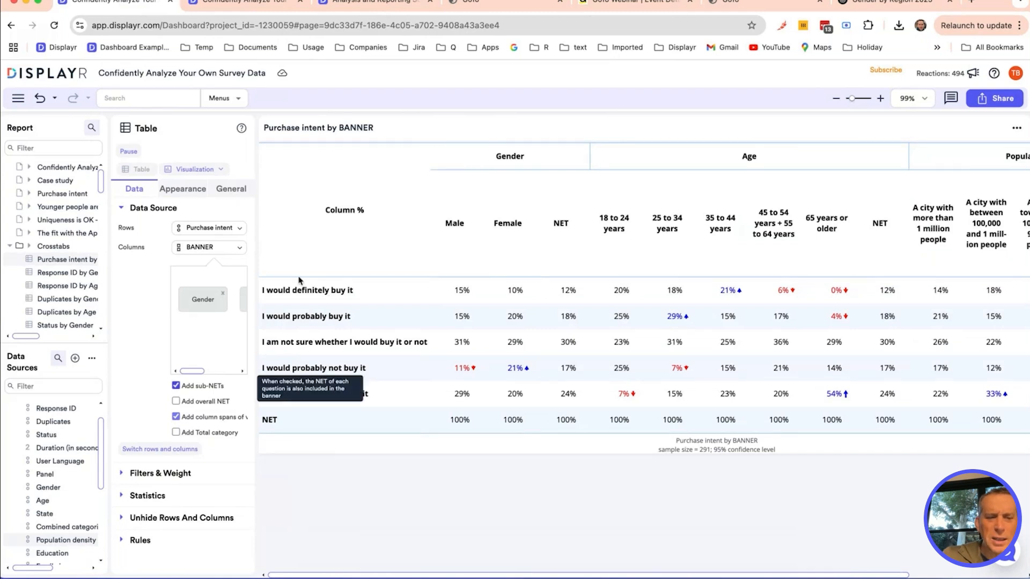
Step: Convert the Purchase intent banner table to a Bar with Skews visualization
{"action": "left_click", "coordinate": [213, 171]}
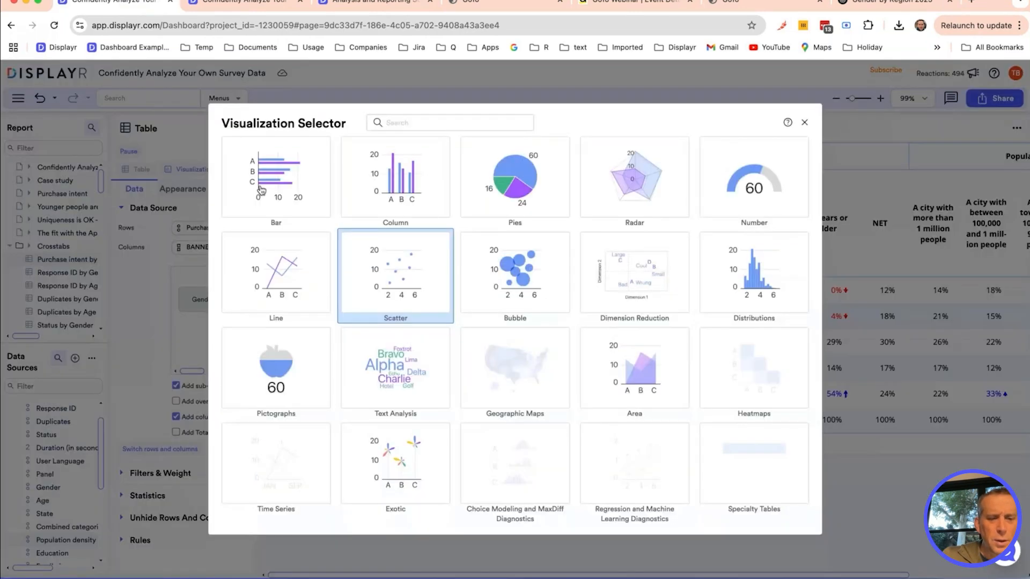
{"action": "left_click", "coordinate": [262, 190]}
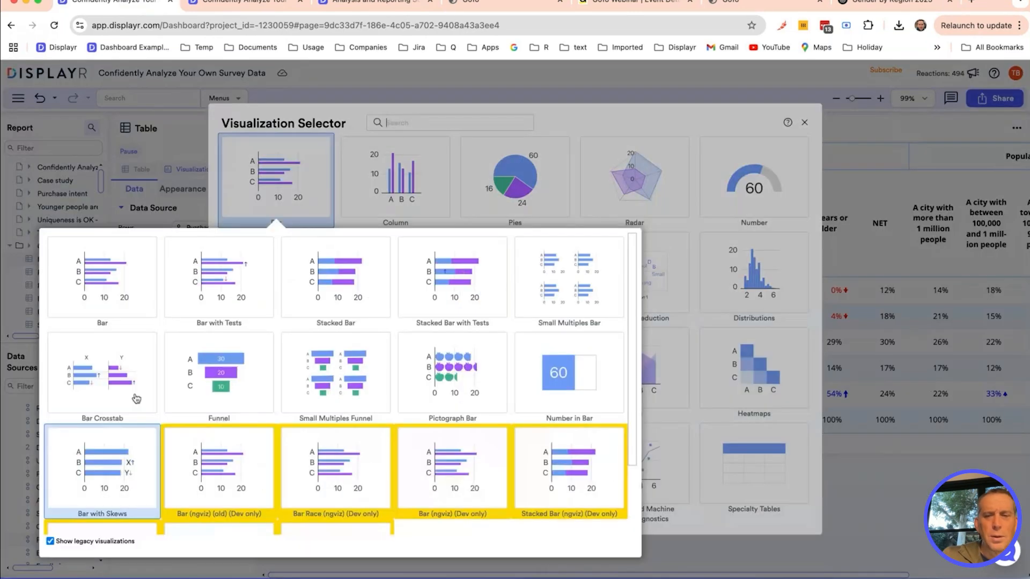
{"action": "left_click", "coordinate": [107, 469]}
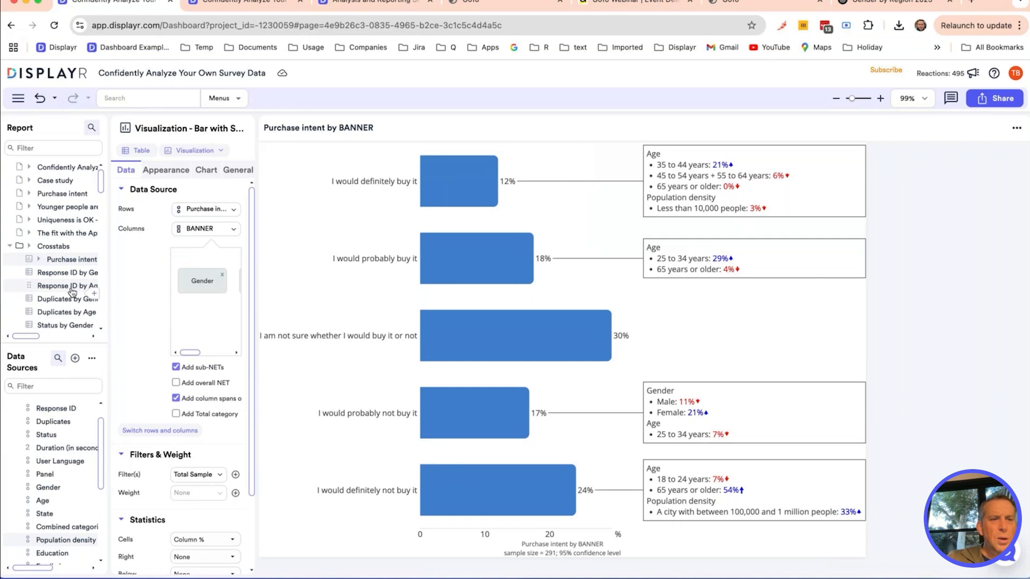
Step: Duplicate the "Younger people are much more likely to buy" page
{"action": "left_click", "coordinate": [65, 207]}
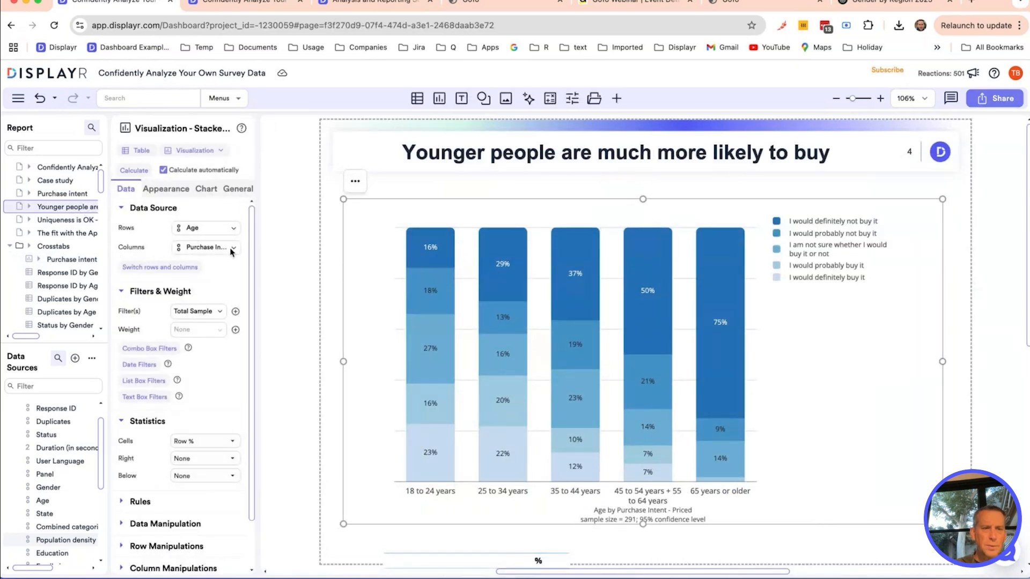
{"action": "right_click", "coordinate": [62, 208]}
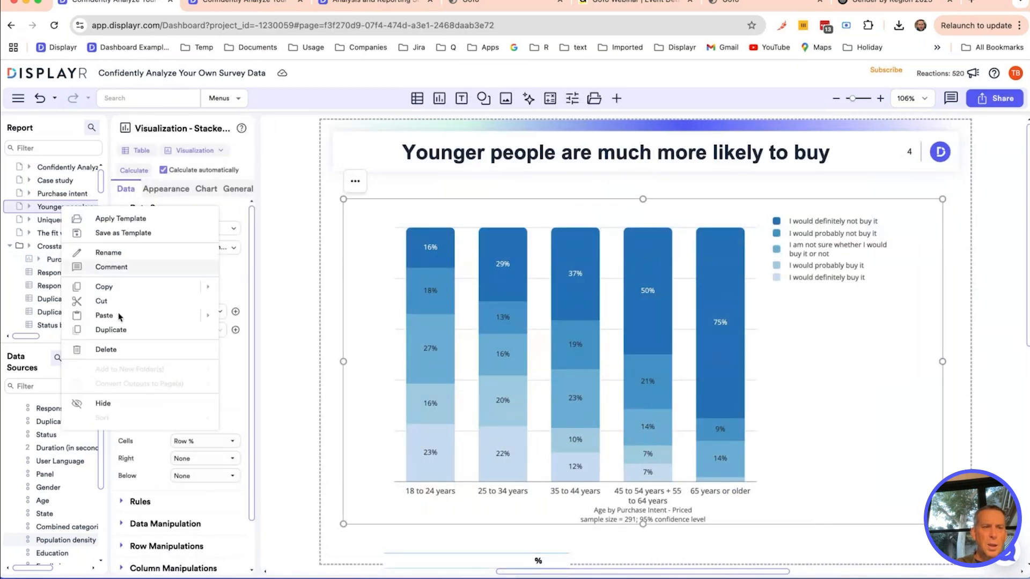
{"action": "left_click", "coordinate": [121, 331]}
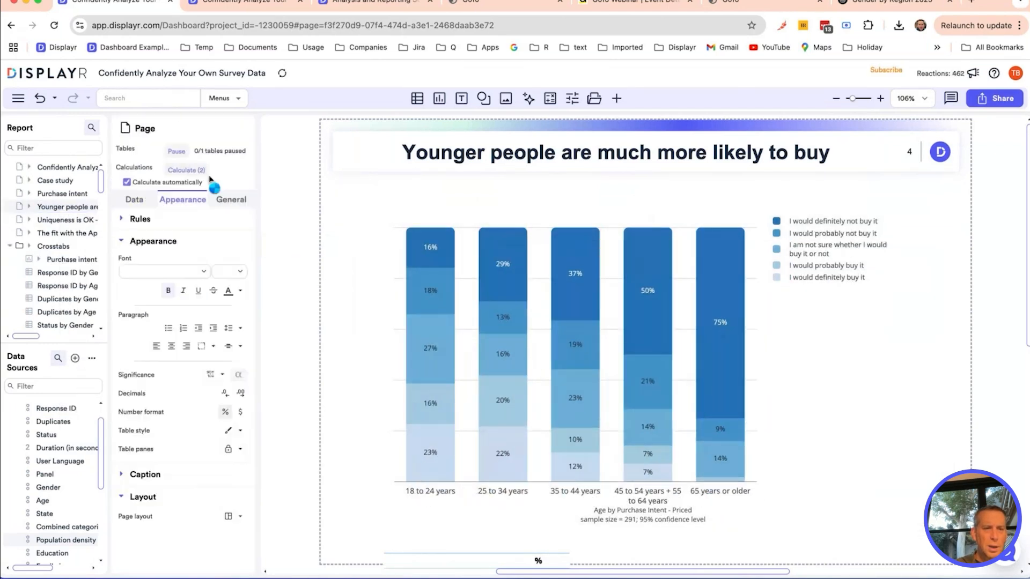
Step: Make a copy of page 4, the stacked column chart of purchase intent by age, and open the copy
{"action": "right_click", "coordinate": [70, 207]}
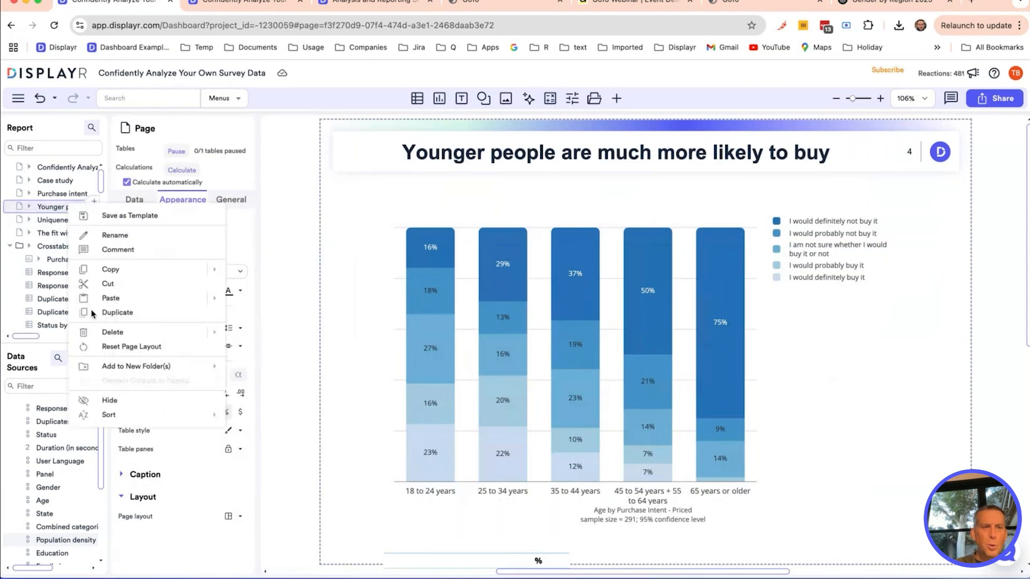
{"action": "left_click", "coordinate": [102, 313]}
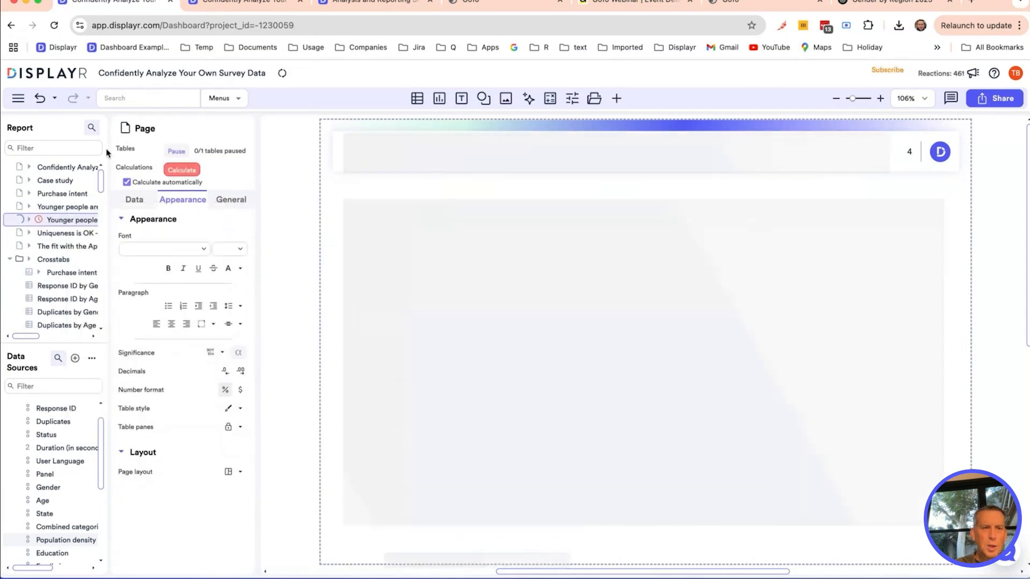
{"action": "left_click", "coordinate": [63, 208]}
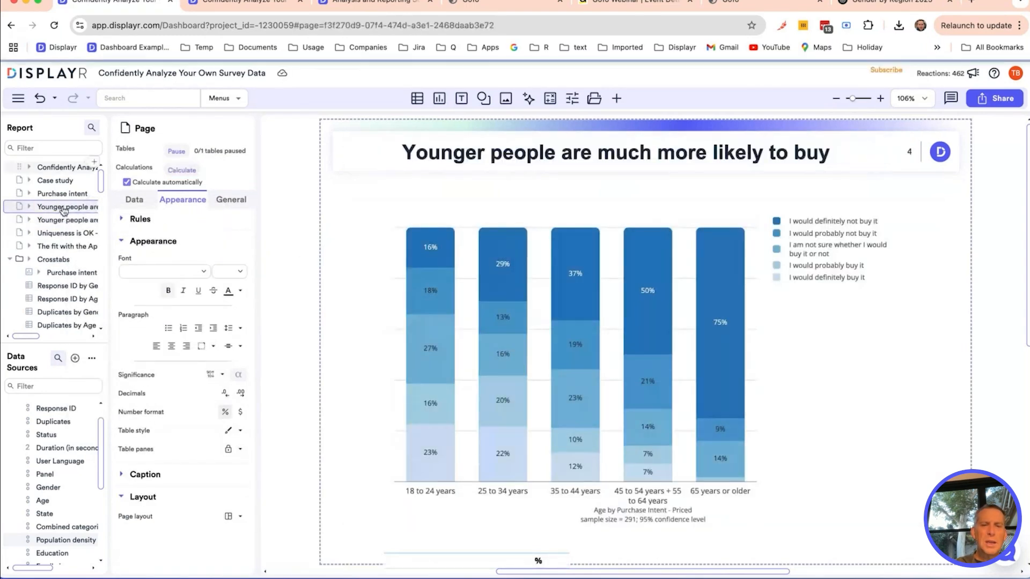
{"action": "left_click", "coordinate": [63, 220]}
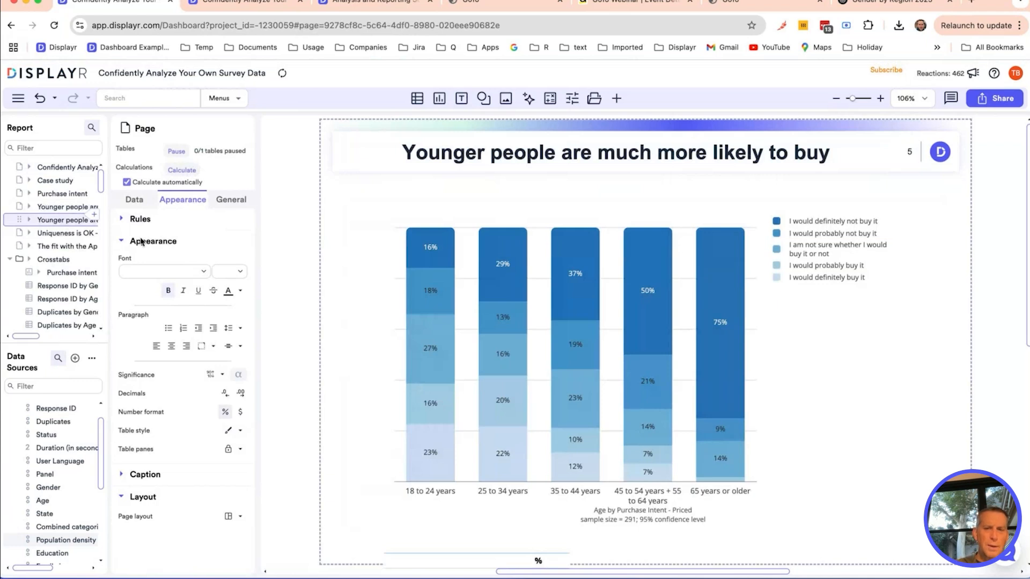
Step: Set the PowerPoint export format of the stacked column chart on page 5 to Microsoft Chart
{"action": "left_click", "coordinate": [481, 291]}
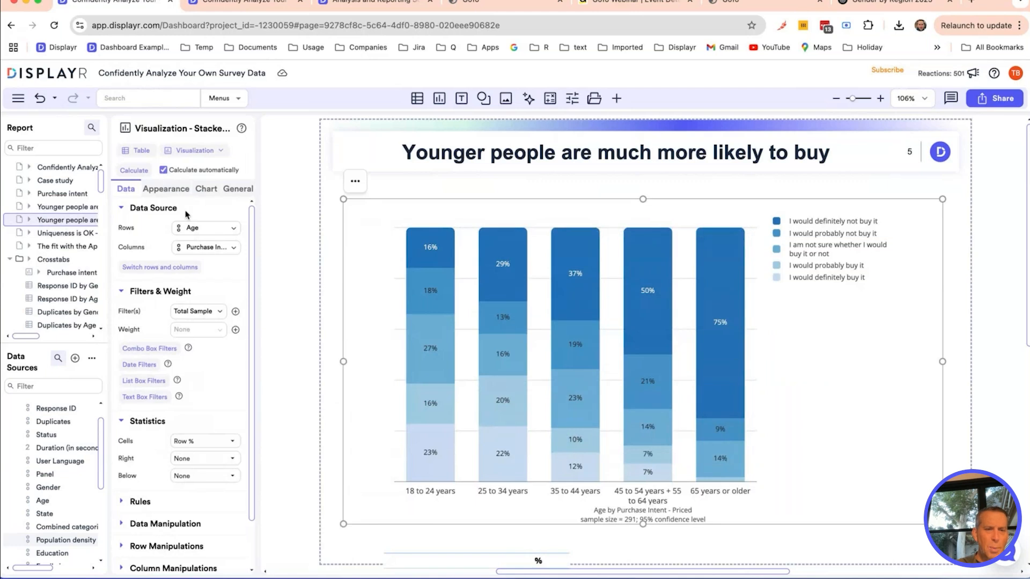
{"action": "left_click", "coordinate": [165, 189]}
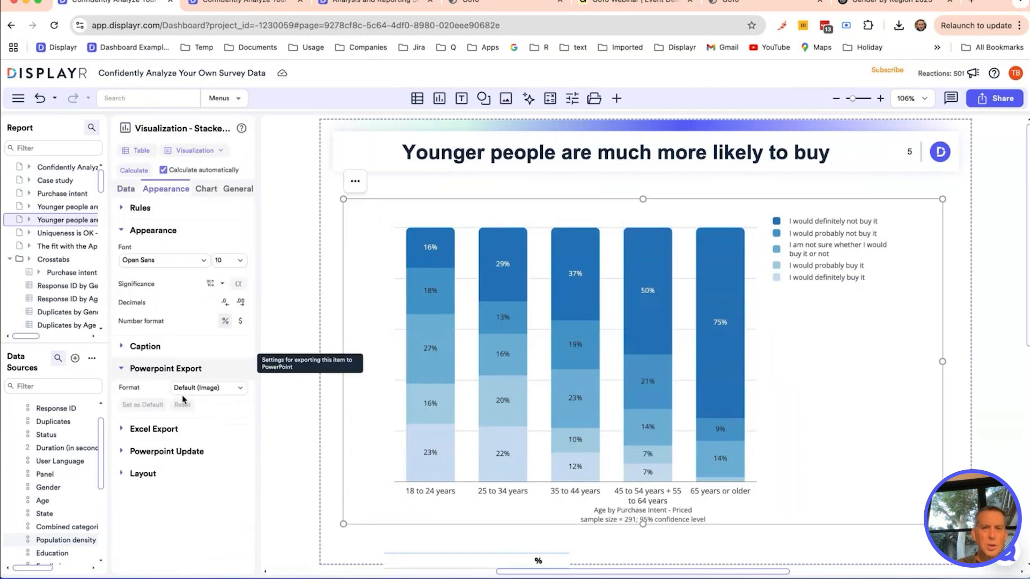
{"action": "left_click", "coordinate": [184, 390]}
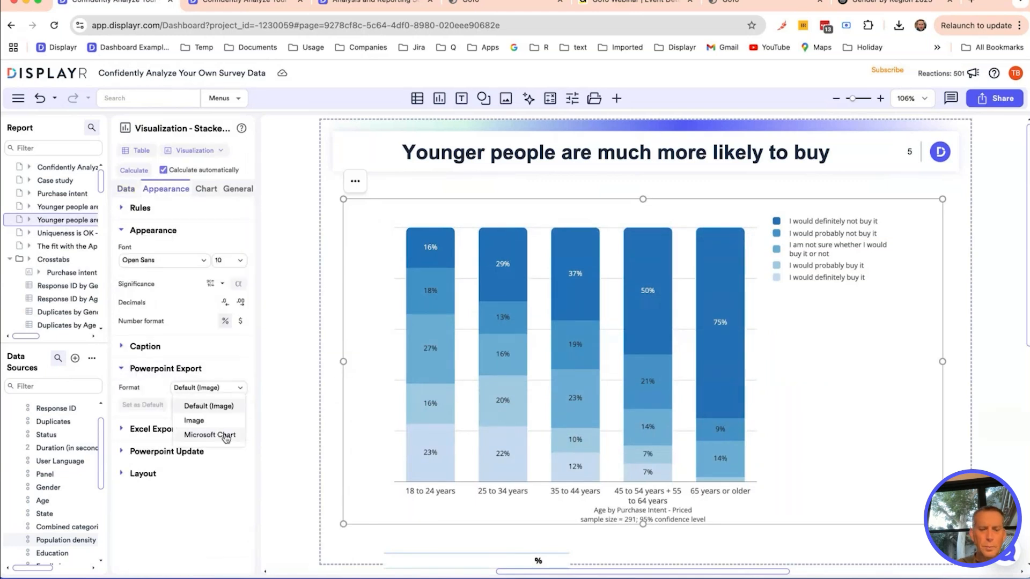
{"action": "left_click", "coordinate": [226, 437]}
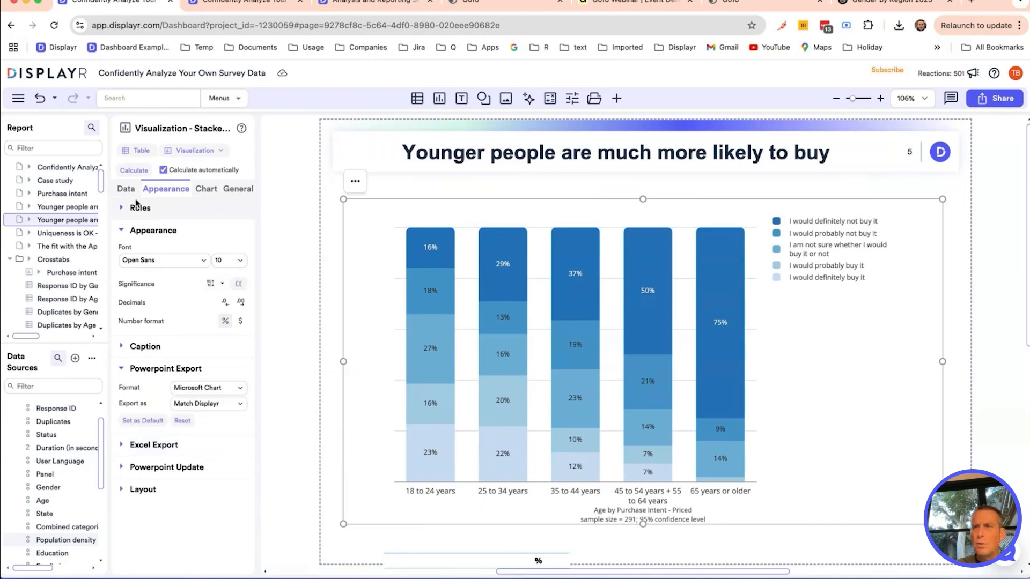
Step: Select both "Younger people are much more likely to buy" pages, export all pages to a new PowerPoint document and download the export log
{"action": "left_click", "coordinate": [51, 207], "text": "shift"}
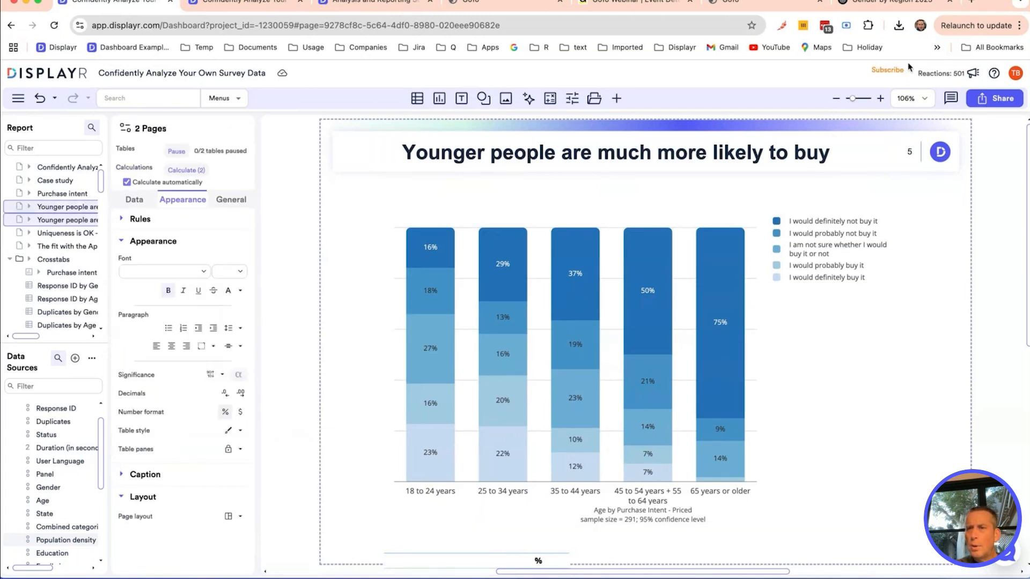
{"action": "left_click", "coordinate": [899, 26]}
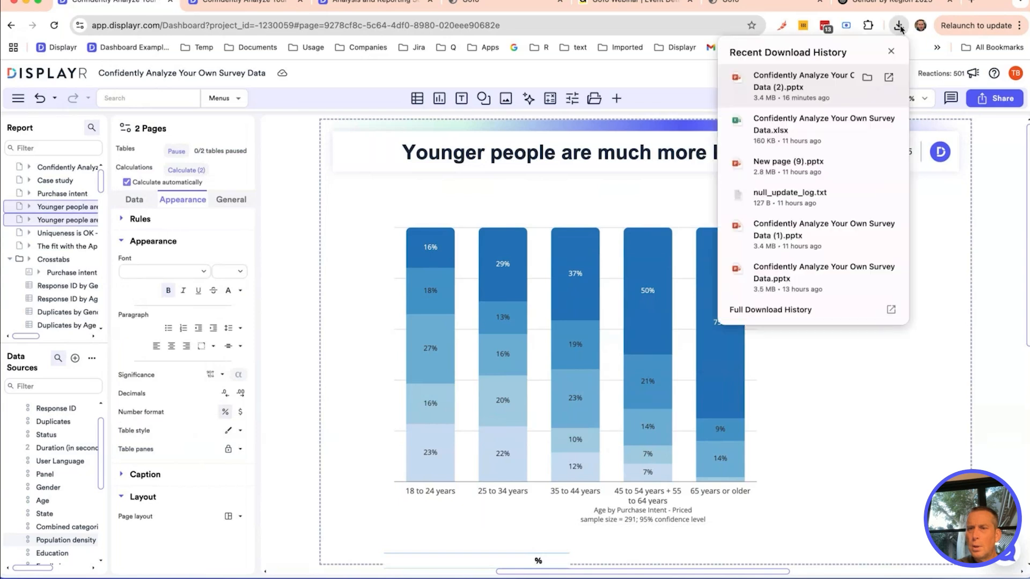
{"action": "left_click", "coordinate": [995, 99]}
{"action": "mouse_move", "coordinate": [983, 186]}
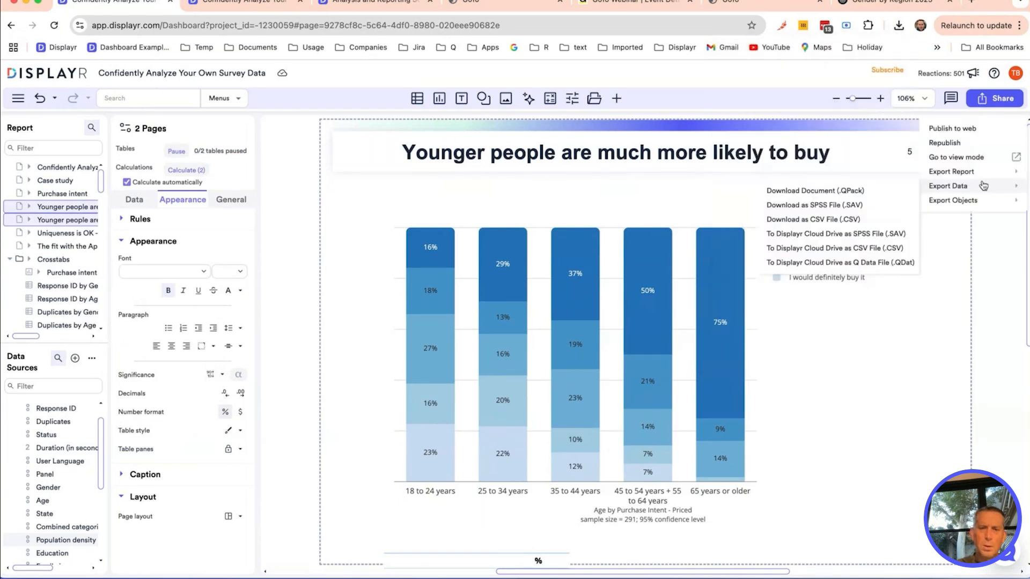
{"action": "left_click", "coordinate": [888, 176]}
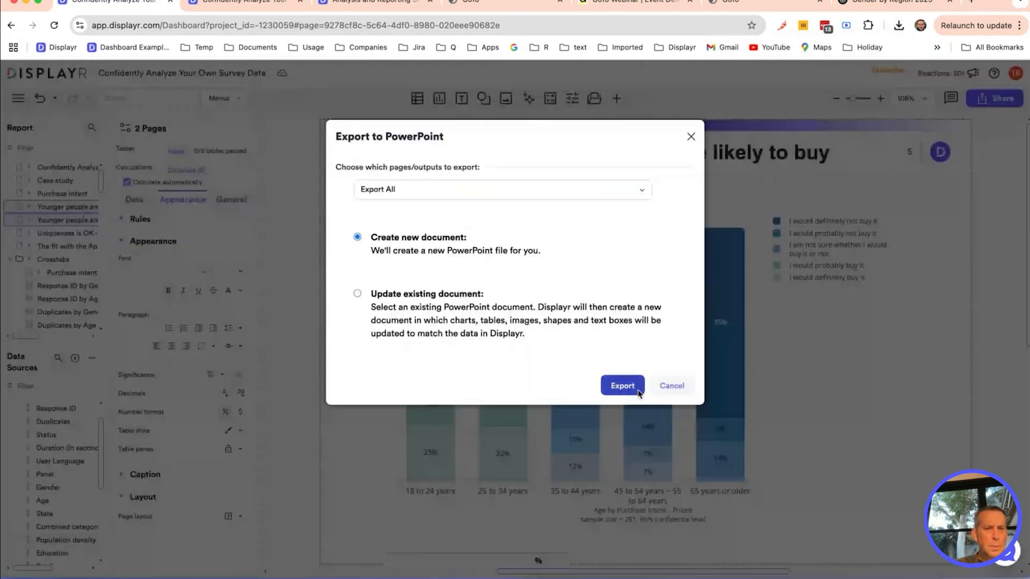
{"action": "left_click", "coordinate": [638, 392]}
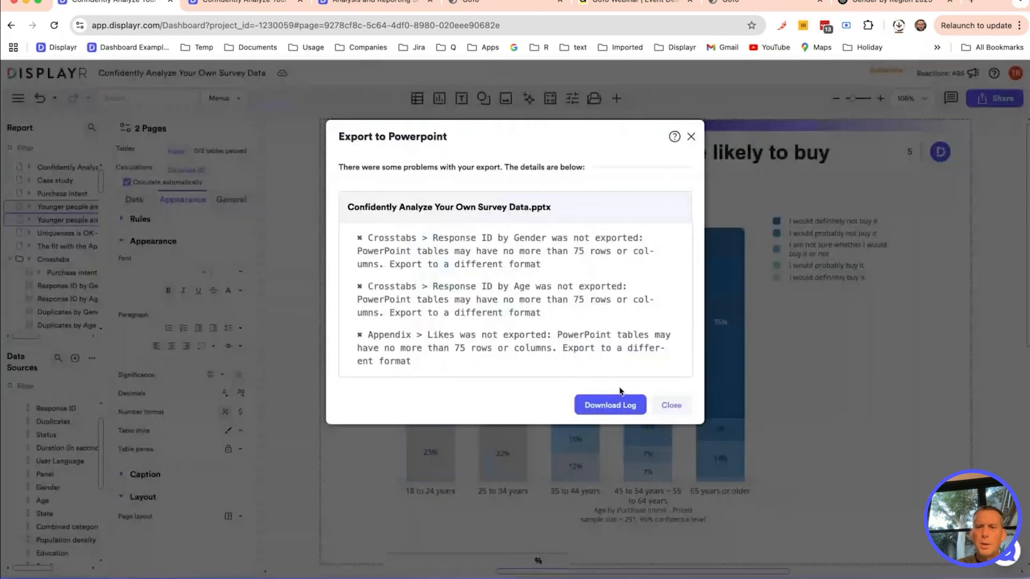
{"action": "left_click", "coordinate": [614, 408]}
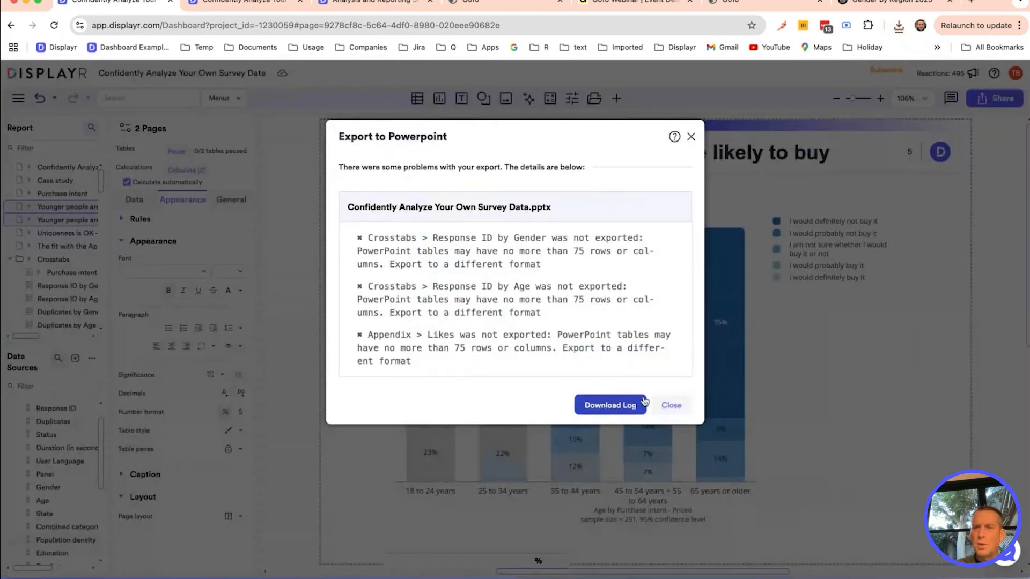
{"action": "left_click", "coordinate": [671, 405]}
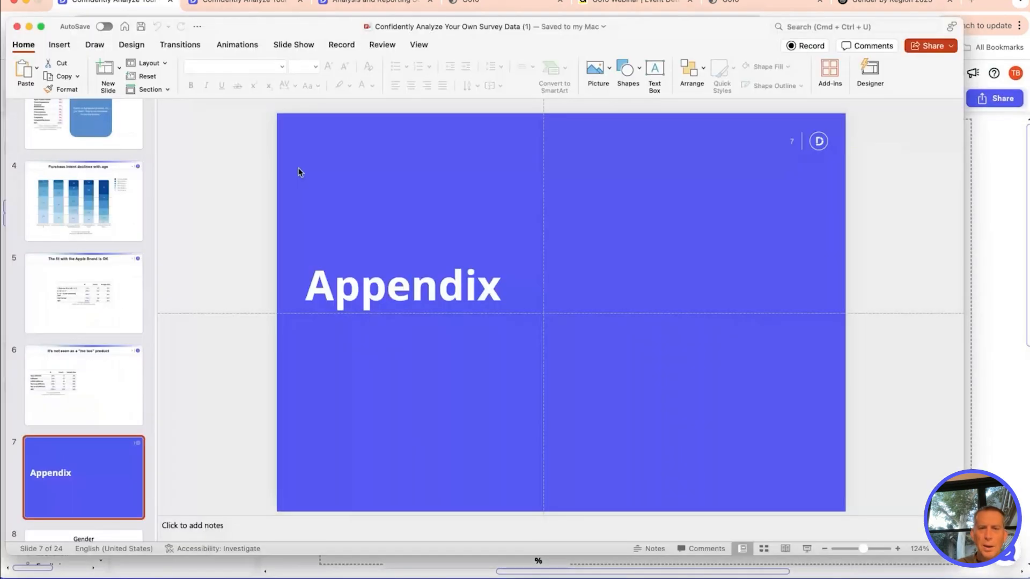
Step: Switch to the exported presentation in PowerPoint and select the stacked column chart on slide 4 to examine its object type
{"action": "scroll", "coordinate": [44, 337], "scroll_direction": "down", "scroll_amount": 1}
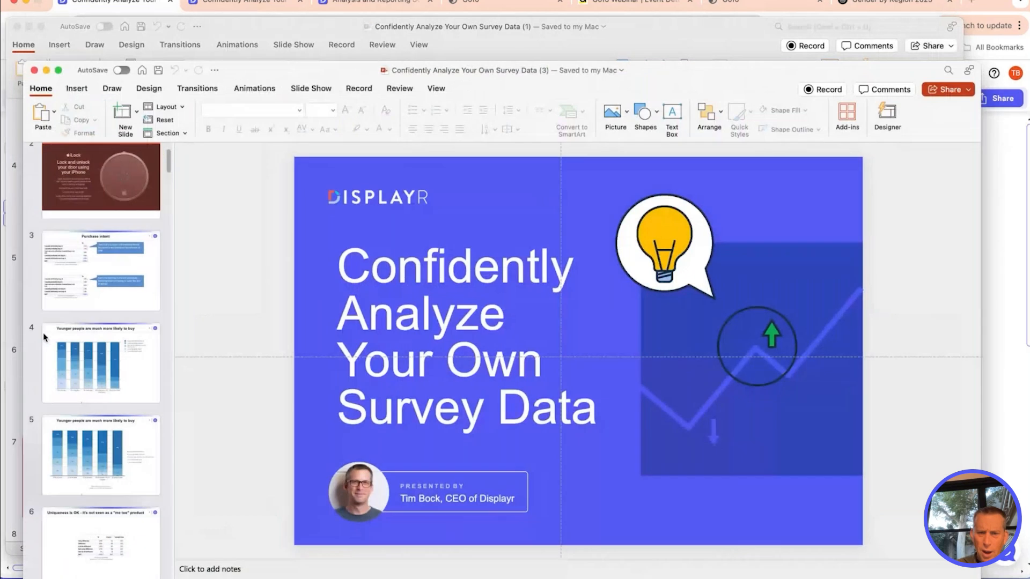
{"action": "left_click", "coordinate": [45, 337]}
{"action": "left_click", "coordinate": [450, 306]}
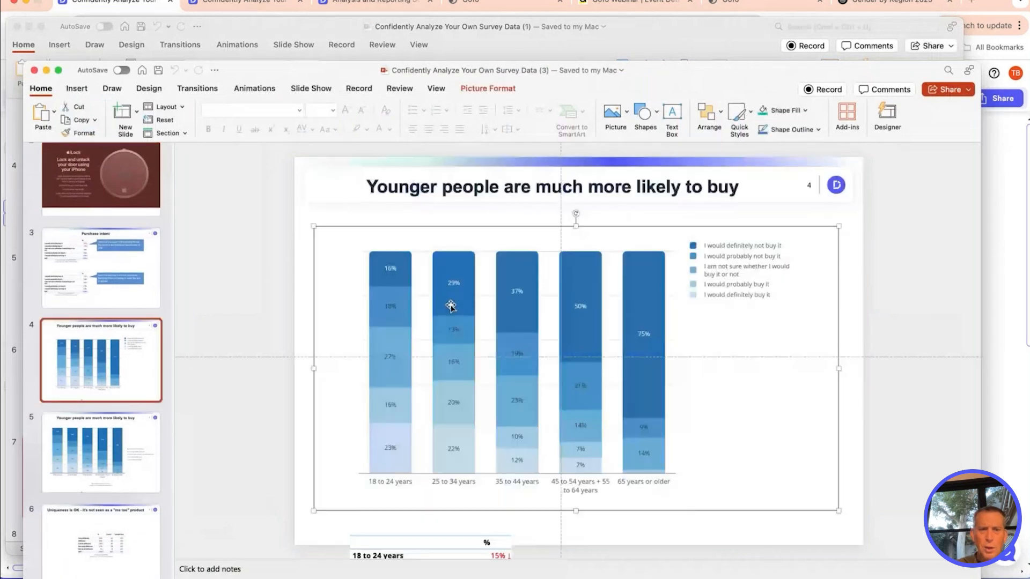